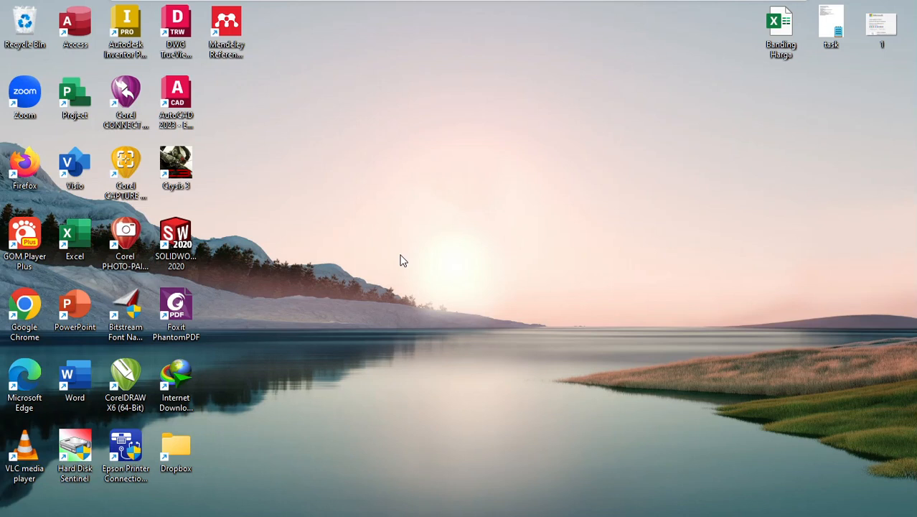
# Step: Bring the open SOLIDWORKS window with the Base part to the front
pyautogui.moveTo(551, 512)
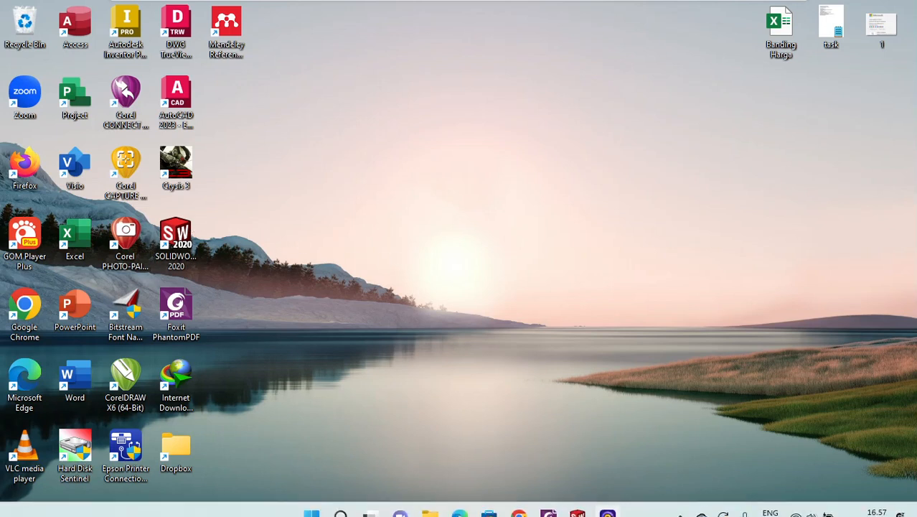
pyautogui.moveTo(578, 501)
pyautogui.click(606, 452)
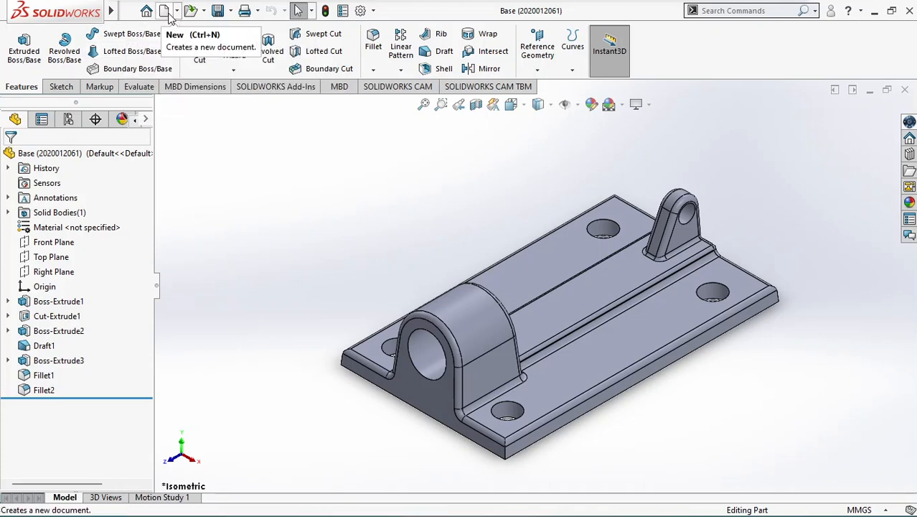
# Step: Switch to the Modul Praktikum Menggambar Teknik PDF in Foxit PhantomPDF and examine the dimensioned arm drawings on pages 16 and 17
pyautogui.hotkey('alt', 'Tab')
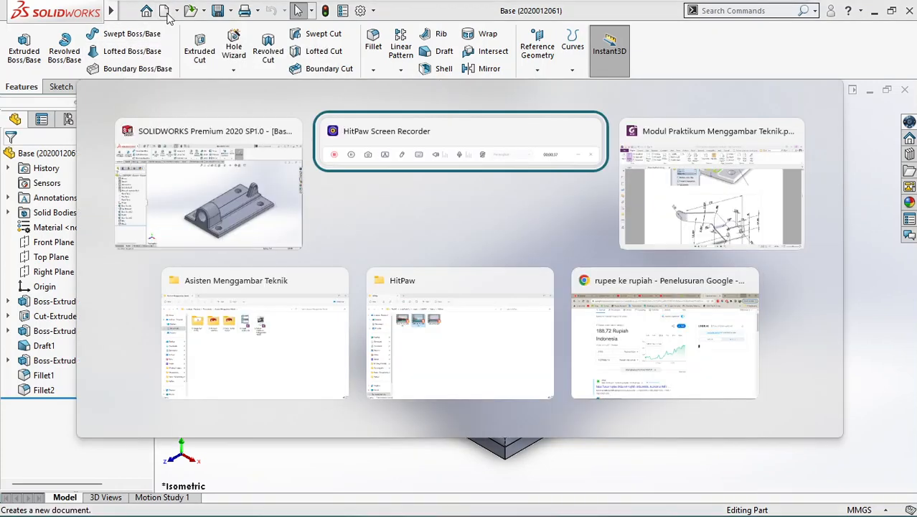
pyautogui.click(722, 188)
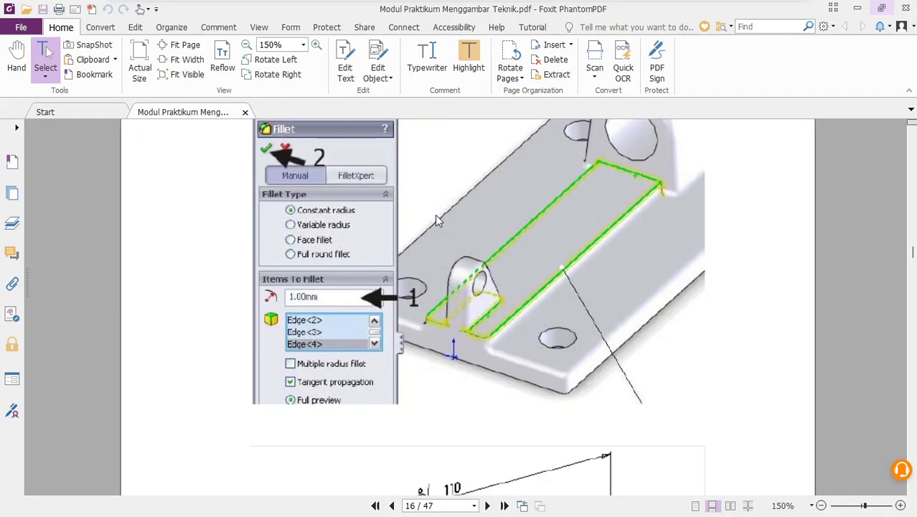
pyautogui.scroll(-4, 434, 215)
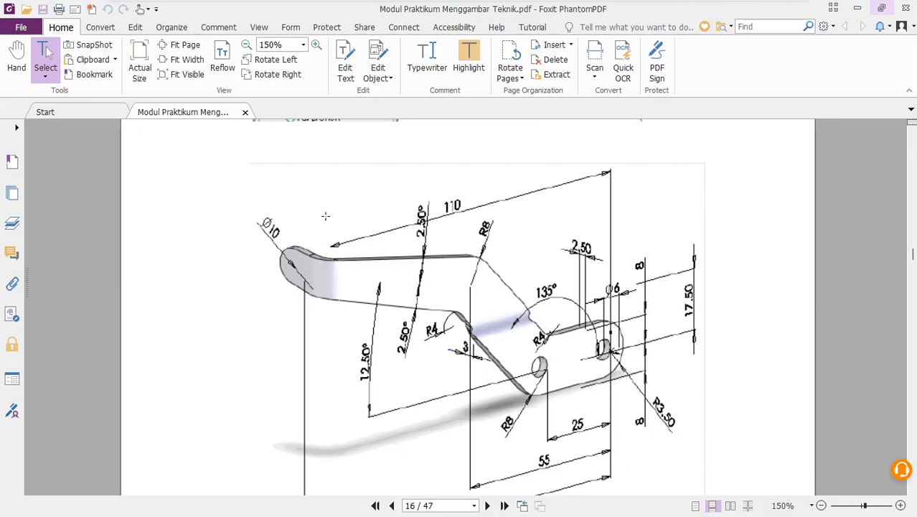
pyautogui.scroll(-3, 370, 210)
pyautogui.scroll(2, 492, 263)
pyautogui.scroll(-8, 489, 263)
pyautogui.scroll(2, 490, 296)
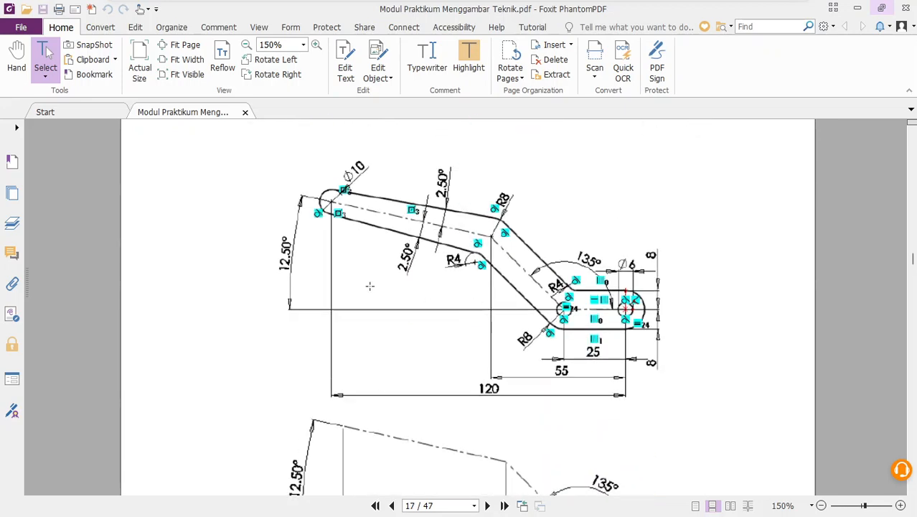
pyautogui.scroll(-2, 666, 323)
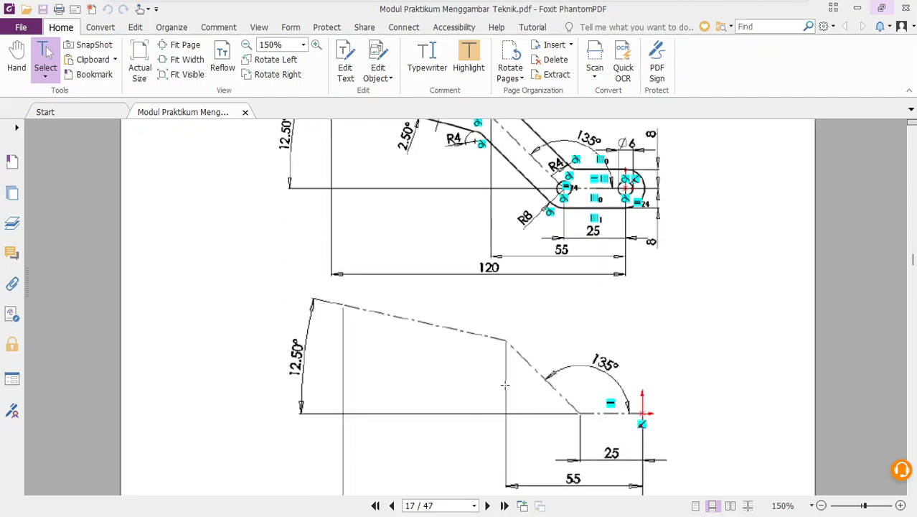
pyautogui.scroll(2, 600, 296)
pyautogui.scroll(-5, 533, 313)
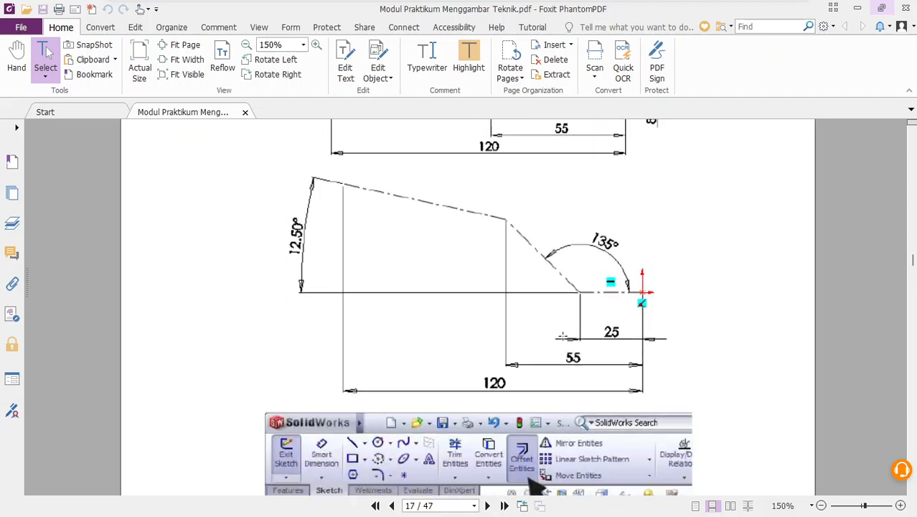
pyautogui.scroll(6, 561, 335)
# Step: Return to SOLIDWORKS and create a new Part document
pyautogui.hotkey('alt', 'Tab')
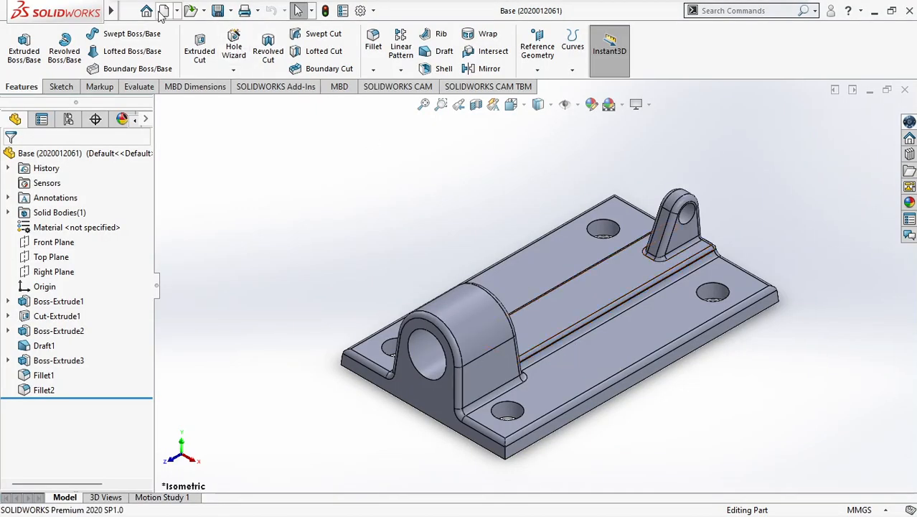
pyautogui.click(164, 11)
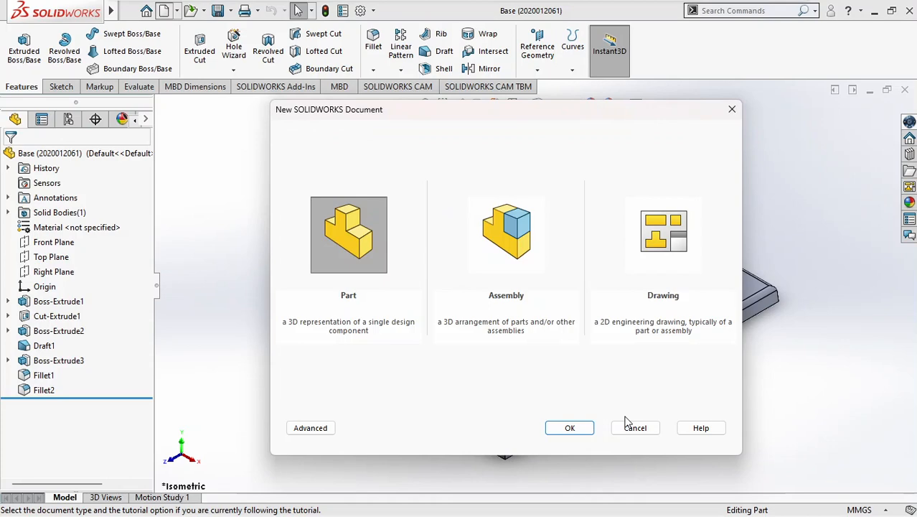
pyautogui.click(571, 428)
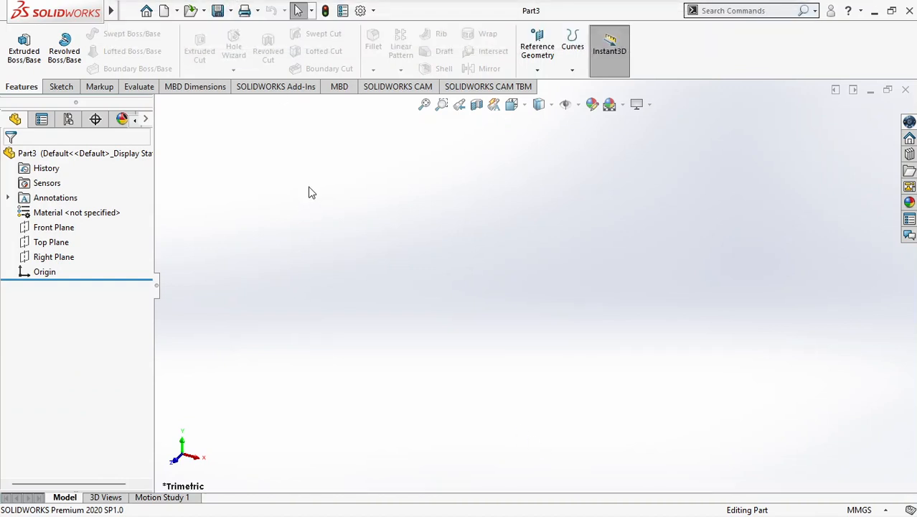
# Step: Save the new part under the name "Right Arm" followed by the student ID number in parentheses
pyautogui.click(218, 12)
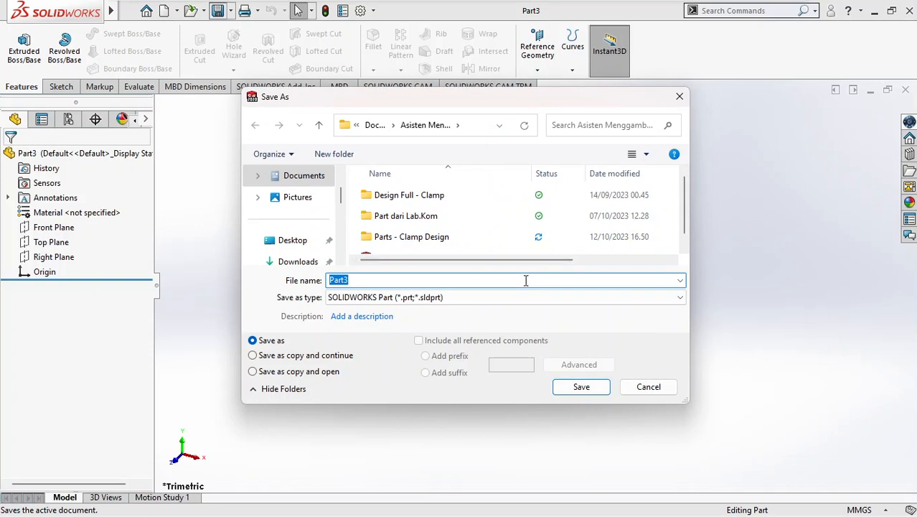
pyautogui.write('Ri')
pyautogui.write('ght')
pyautogui.write(' AR')
pyautogui.write('r')
pyautogui.write('m (')
pyautogui.write('20200')
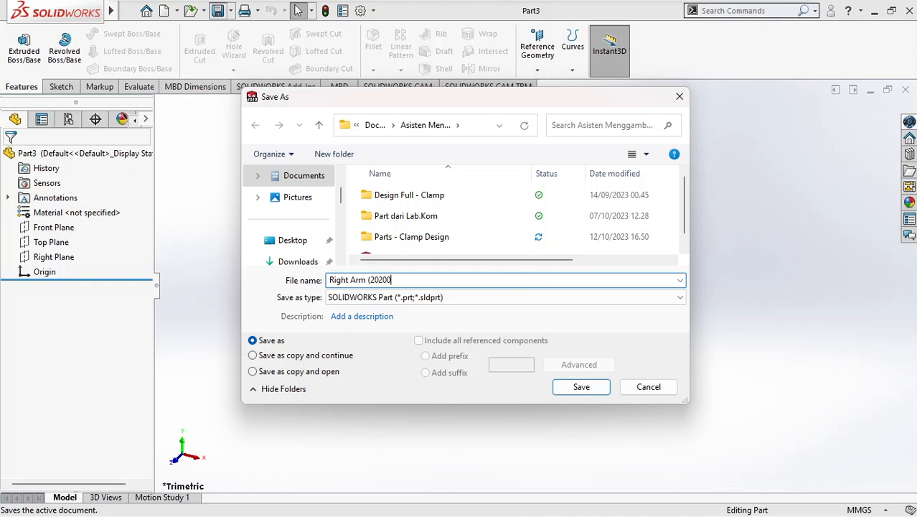
pyautogui.write('12061')
pyautogui.click(592, 392)
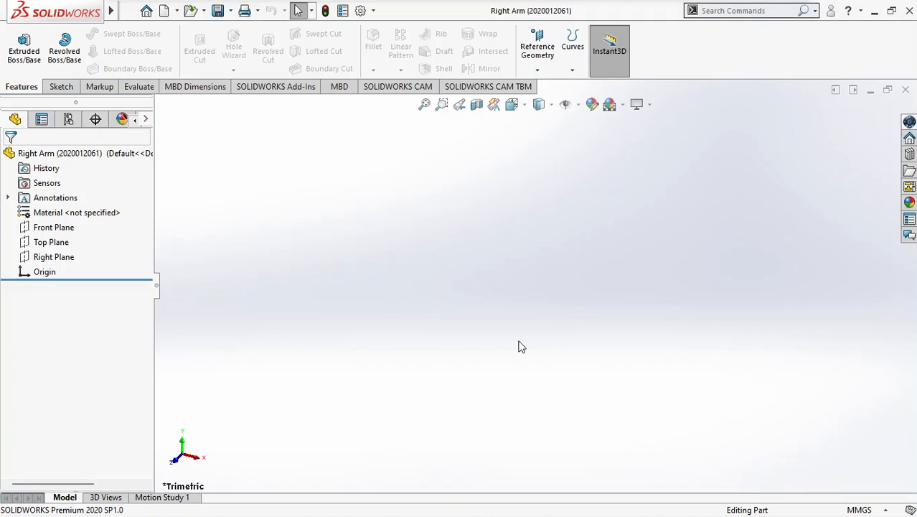
# Step: Switch to the Foxit PhantomPDF module and examine the arm's centerline layout and its dimensions on page 17
pyautogui.hotkey('alt', 'Tab')
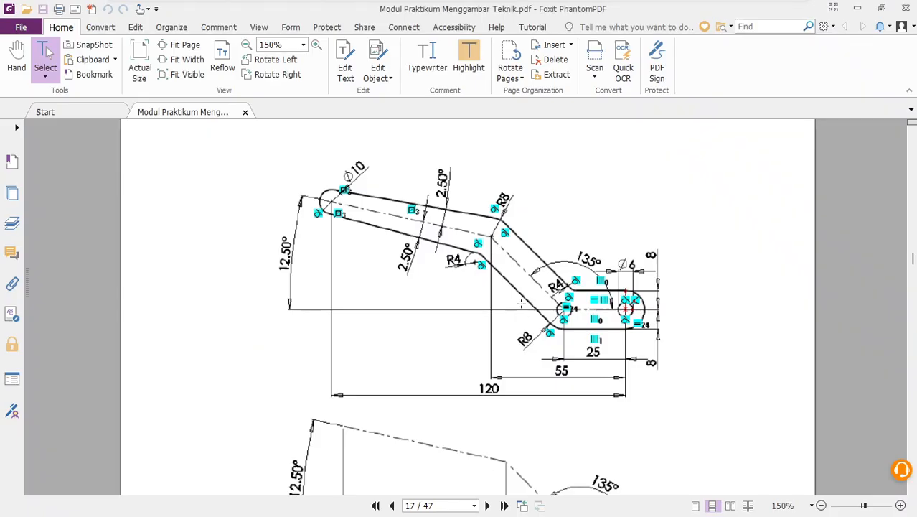
pyautogui.scroll(-2, 517, 309)
pyautogui.scroll(-2, 511, 367)
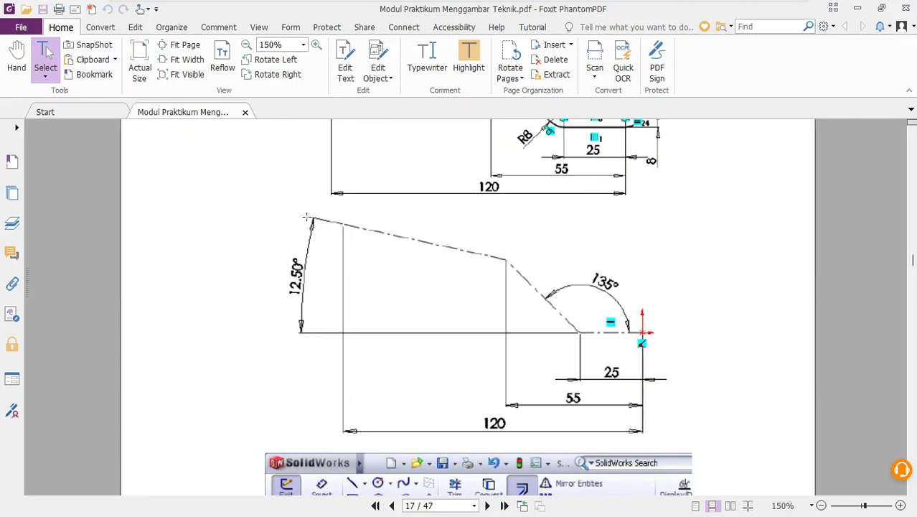
pyautogui.scroll(-5, 521, 288)
pyautogui.scroll(4, 528, 336)
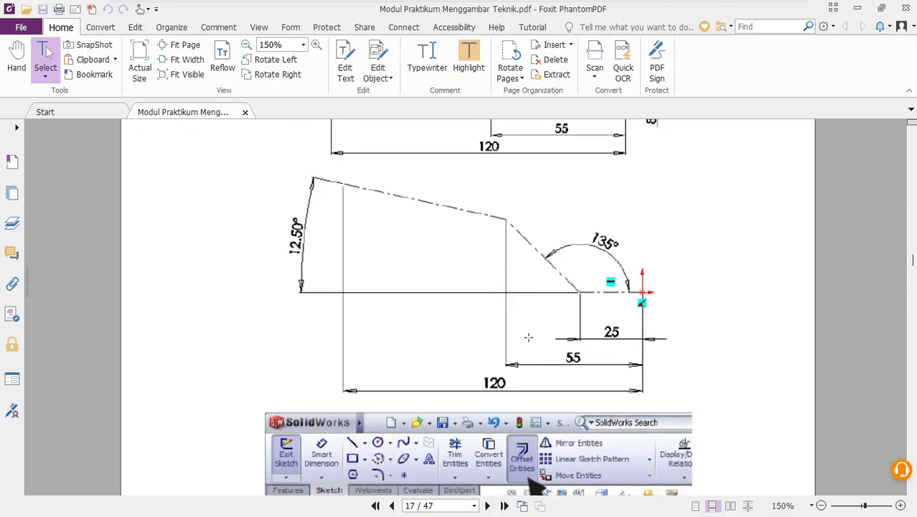
# Step: In SOLIDWORKS, sketch three connected centerlines on the Front Plane from the origin: about 37.6 mm horizontal, about 53 mm at 135°, and a longer shallow-sloping one
pyautogui.hotkey('alt', 'Tab')
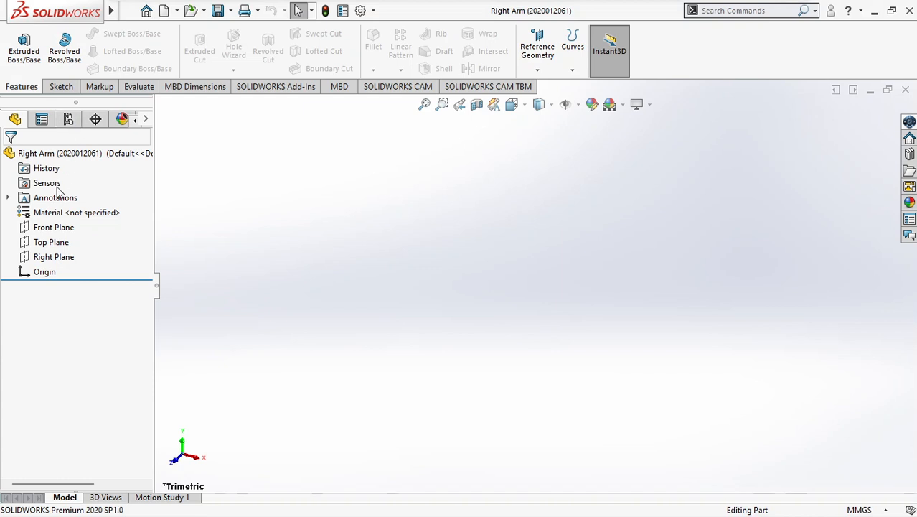
pyautogui.click(54, 229)
pyautogui.click(127, 209)
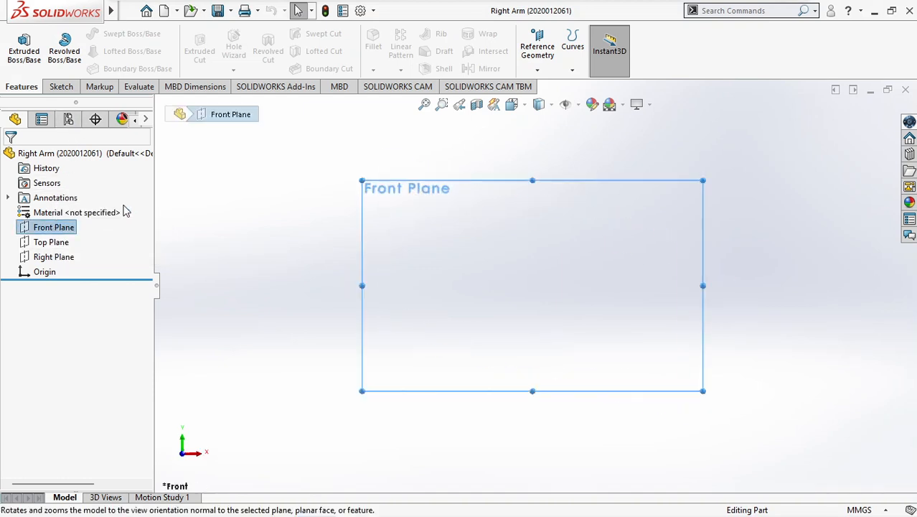
pyautogui.click(61, 88)
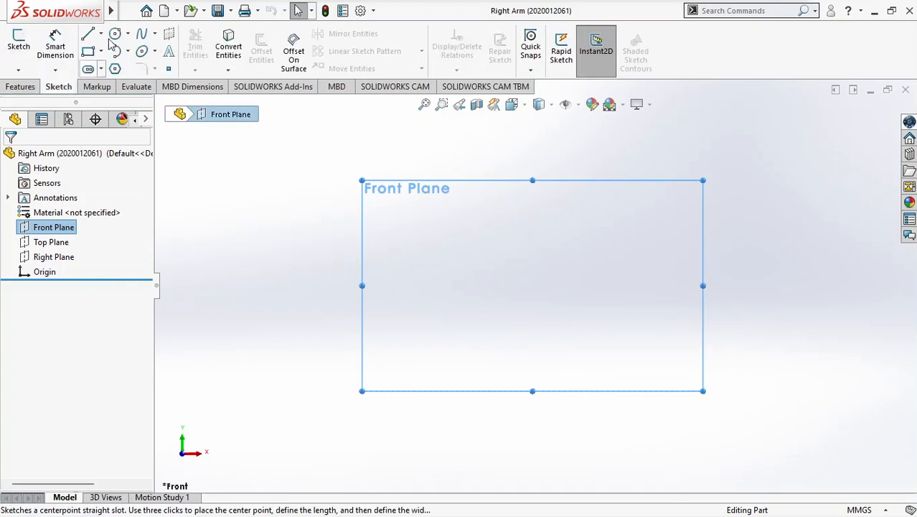
pyautogui.click(102, 35)
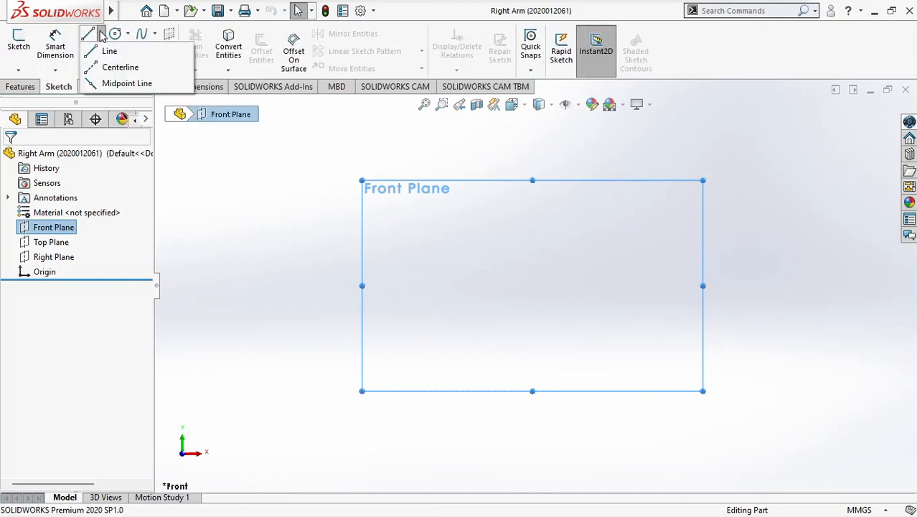
pyautogui.click(119, 68)
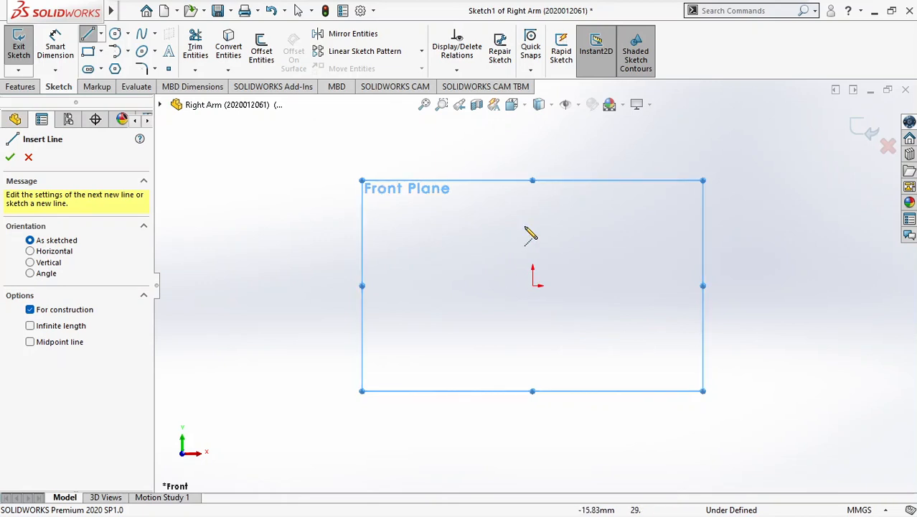
pyautogui.click(532, 285)
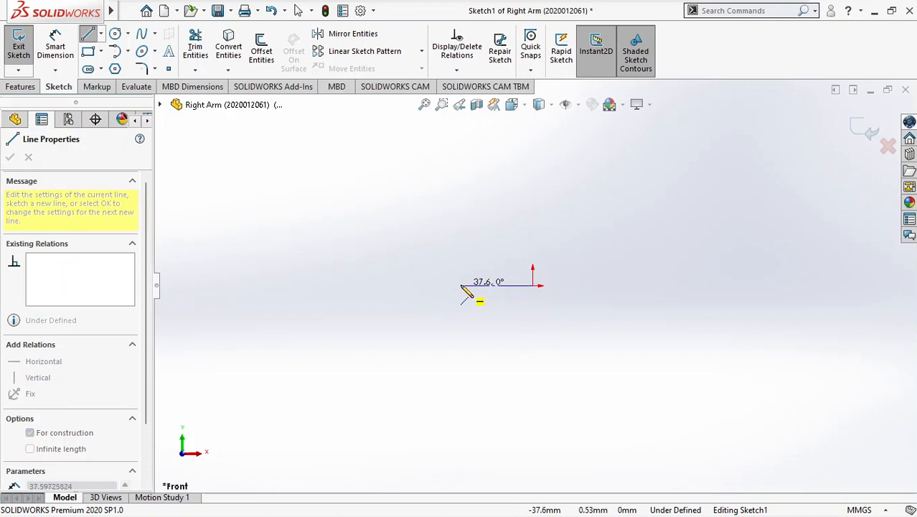
pyautogui.click(460, 286)
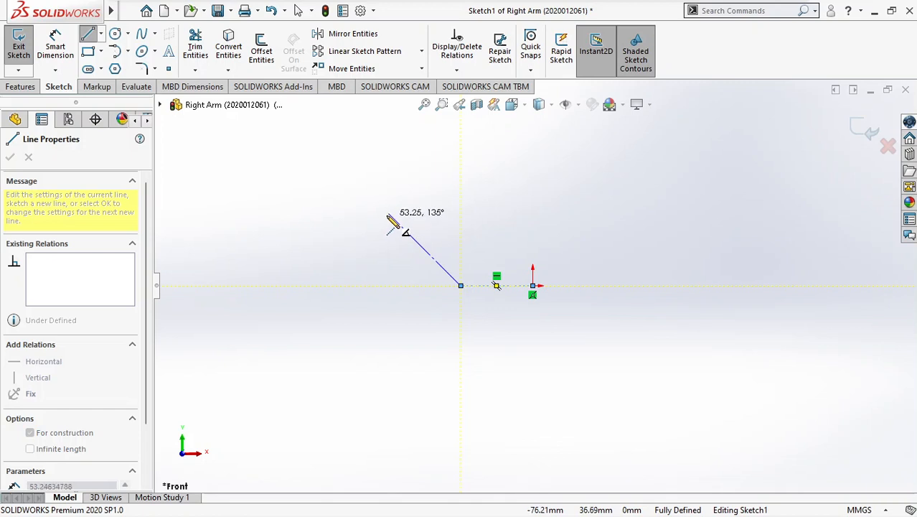
pyautogui.click(389, 213)
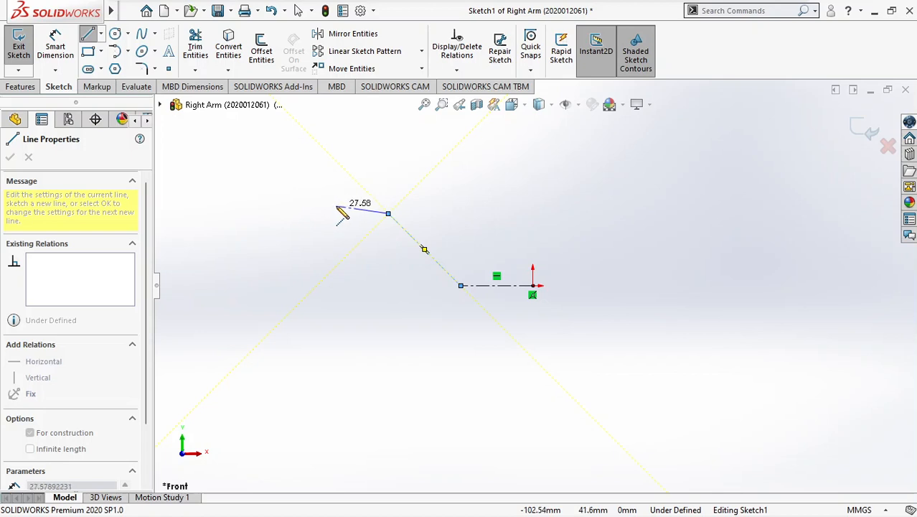
pyautogui.click(175, 164)
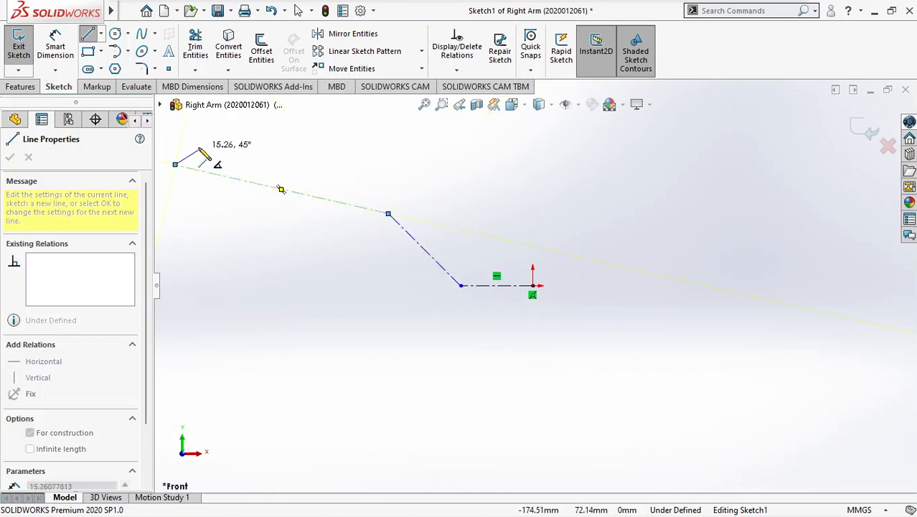
pyautogui.press('Escape')
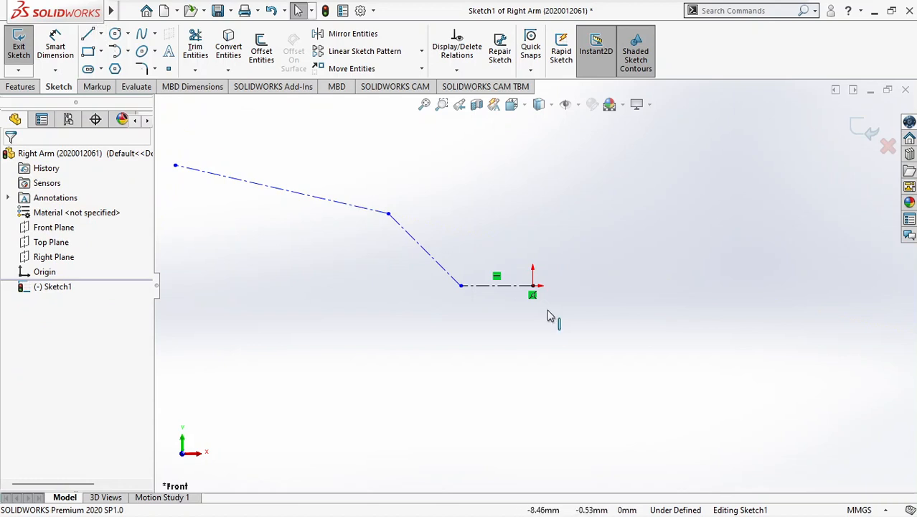
# Step: Dimension the horizontal centerline at the origin to 25 mm
pyautogui.click(425, 105)
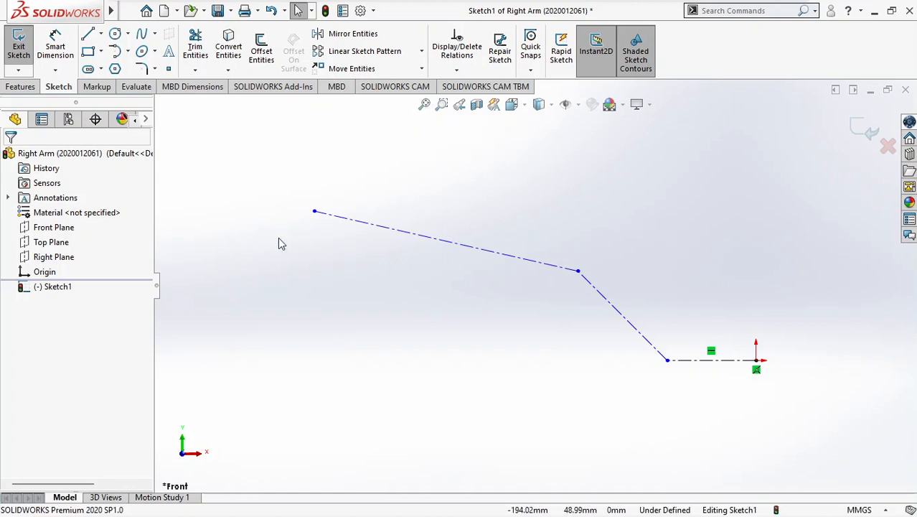
pyautogui.click(58, 42)
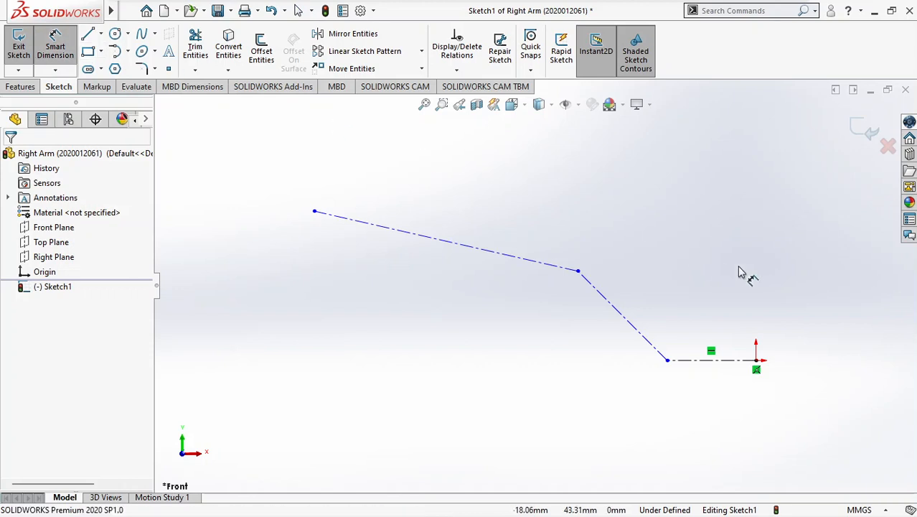
pyautogui.click(709, 362)
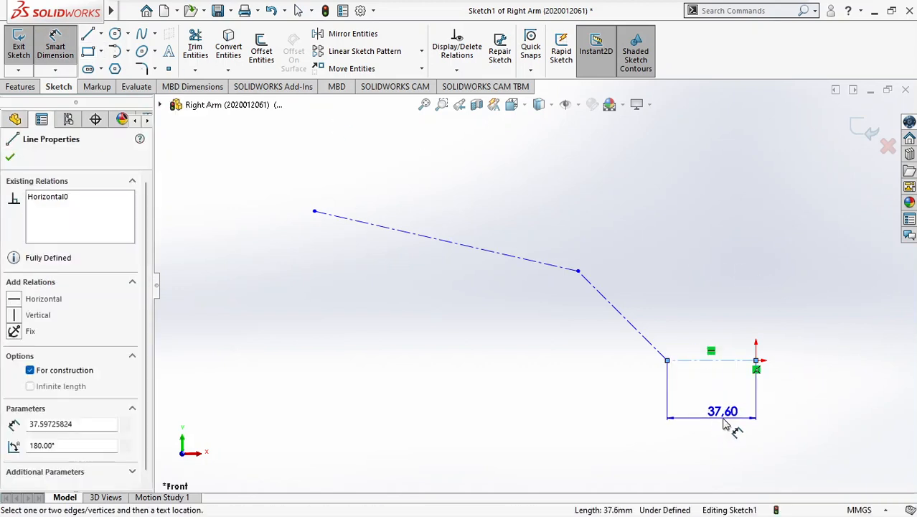
pyautogui.click(720, 427)
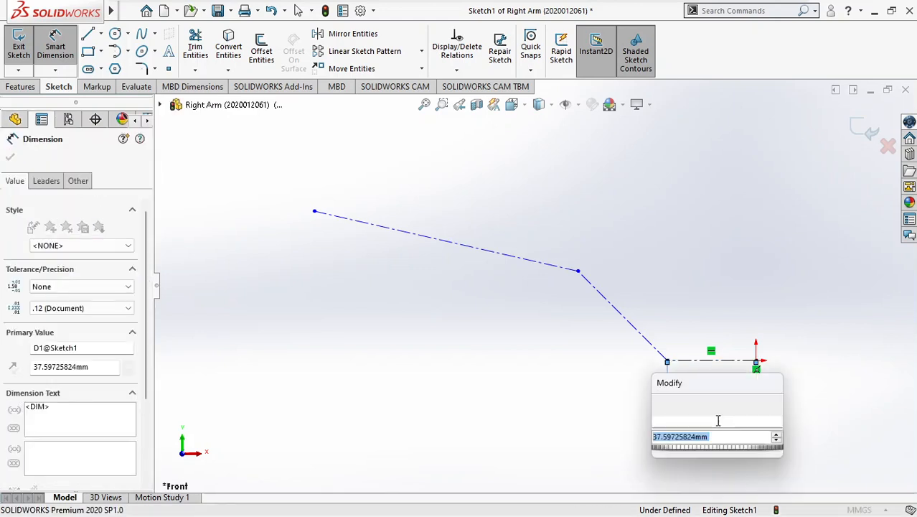
pyautogui.write('25')
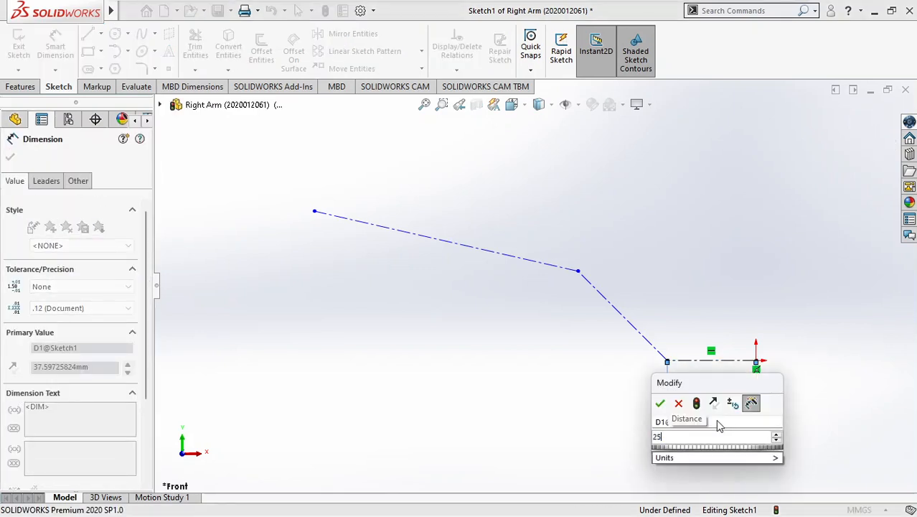
pyautogui.press('Return')
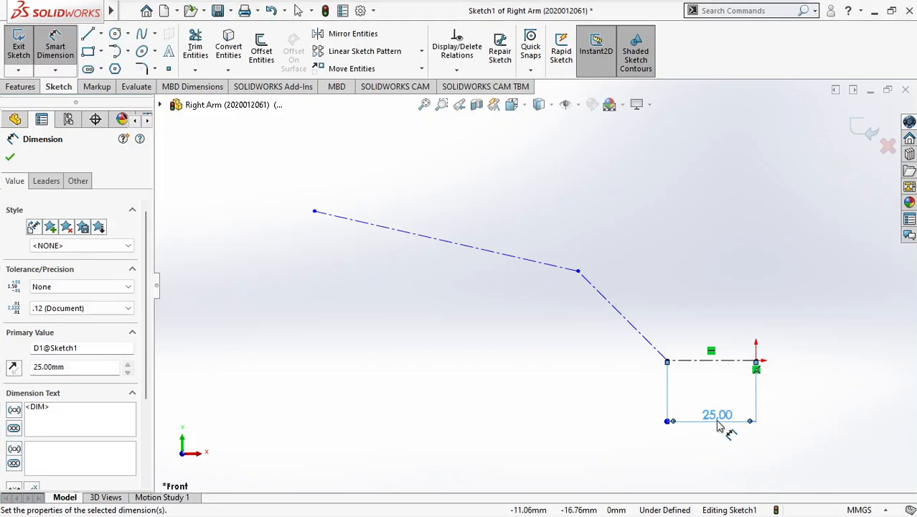
# Step: Check the other centerline dimensions in the Foxit PhantomPDF drawing and return to the SOLIDWORKS sketch
pyautogui.hotkey('alt', 'Tab')
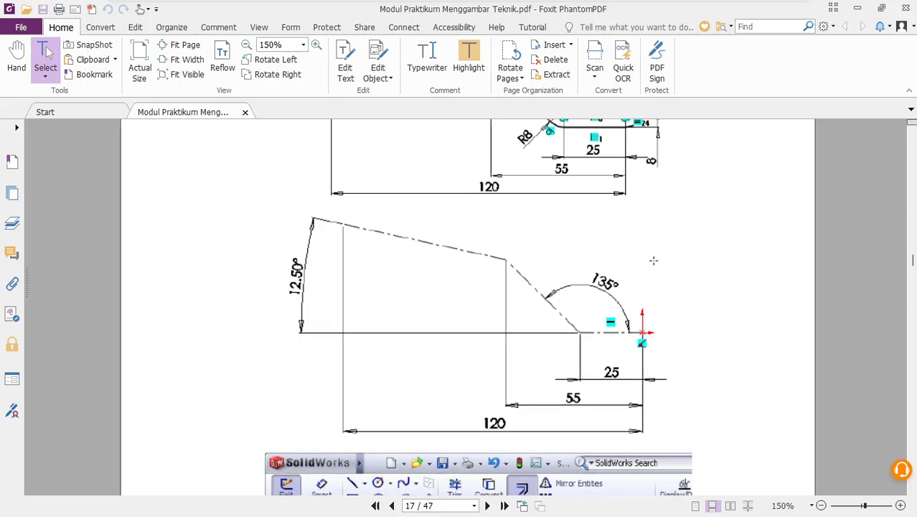
pyautogui.scroll(1, 652, 260)
pyautogui.hotkey('alt', 'Tab')
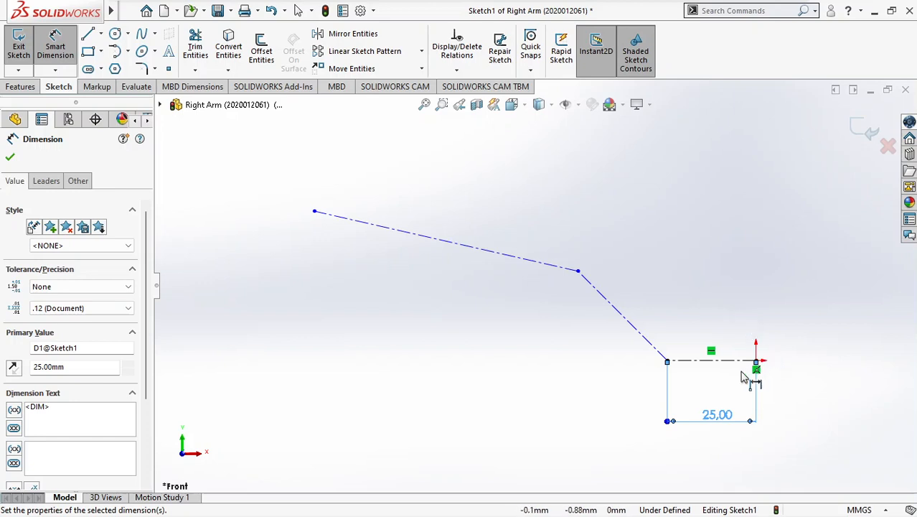
# Step: Dimension the angle between the horizontal centerline and the adjoining steep centerline to 135°
pyautogui.click(651, 344)
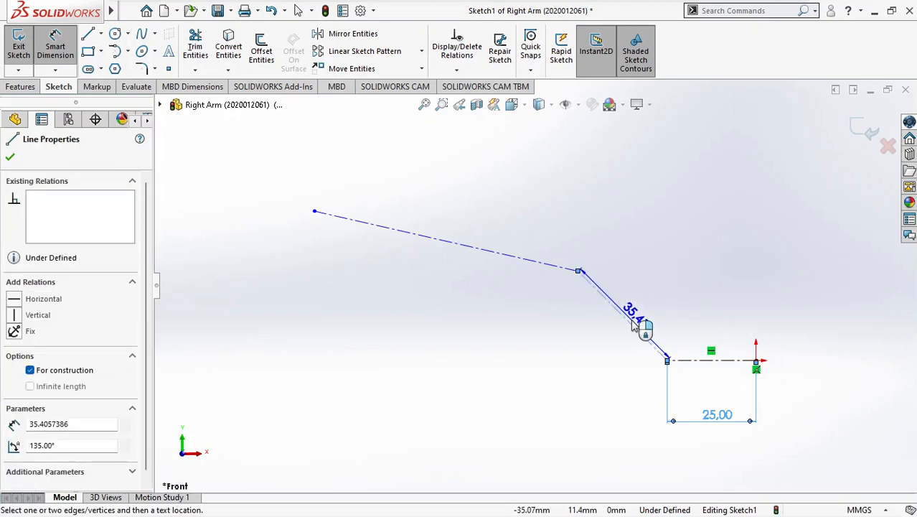
pyautogui.press('Escape')
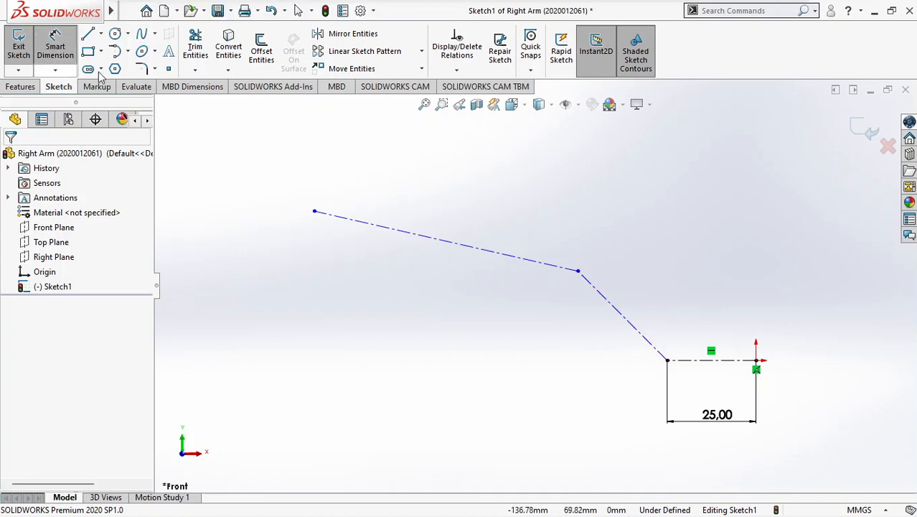
pyautogui.click(621, 314)
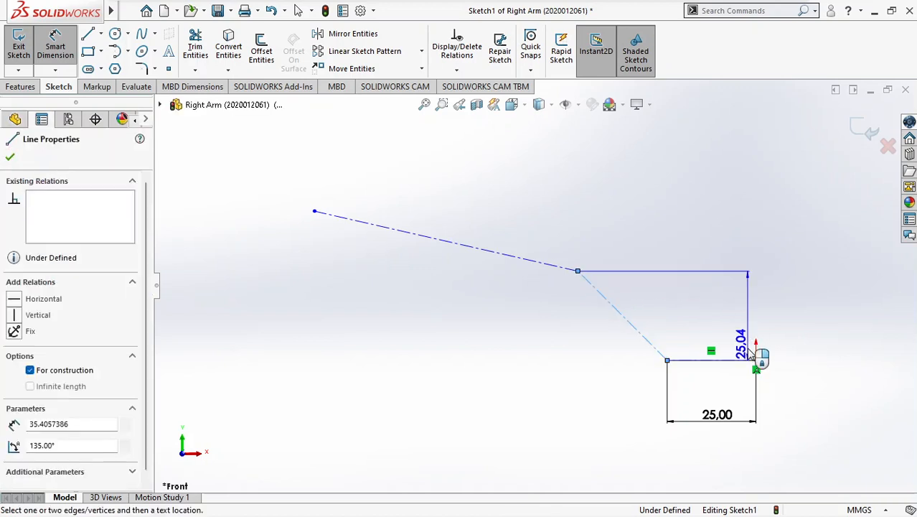
pyautogui.moveTo(723, 366); pyautogui.dragTo(737, 366)
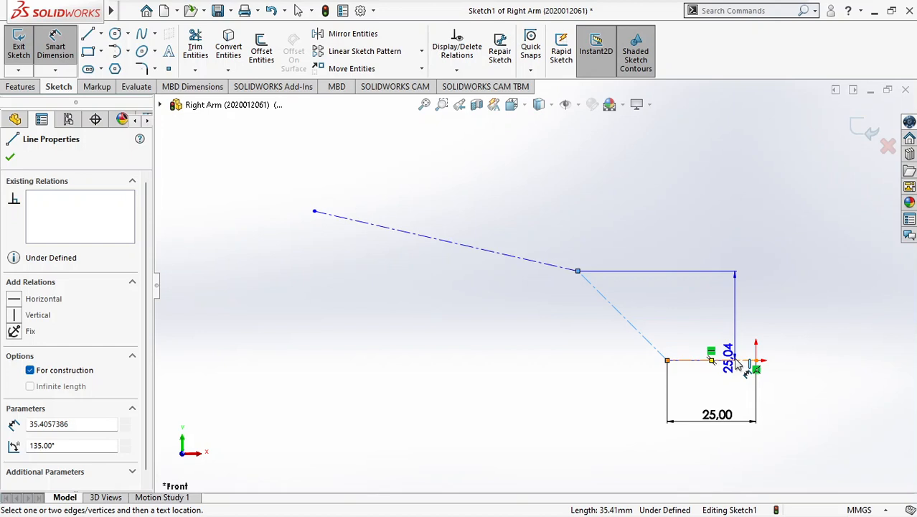
pyautogui.click(736, 361)
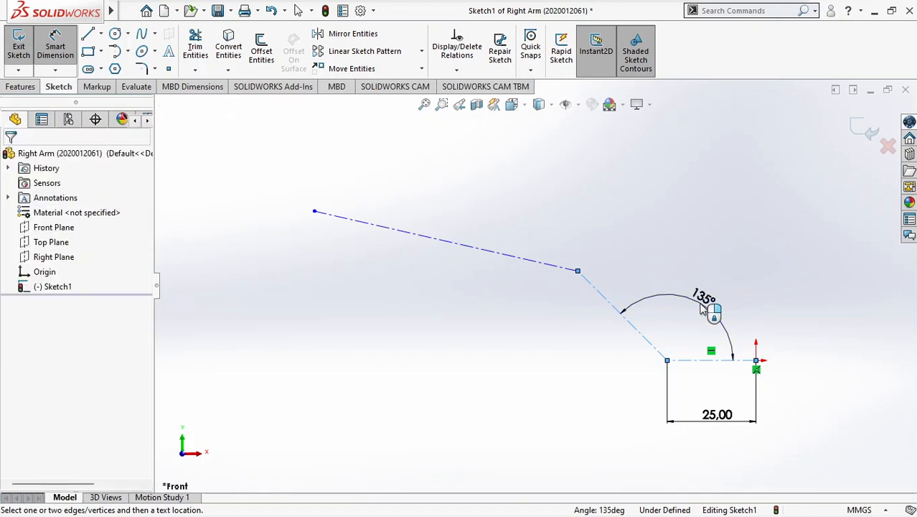
pyautogui.click(700, 310)
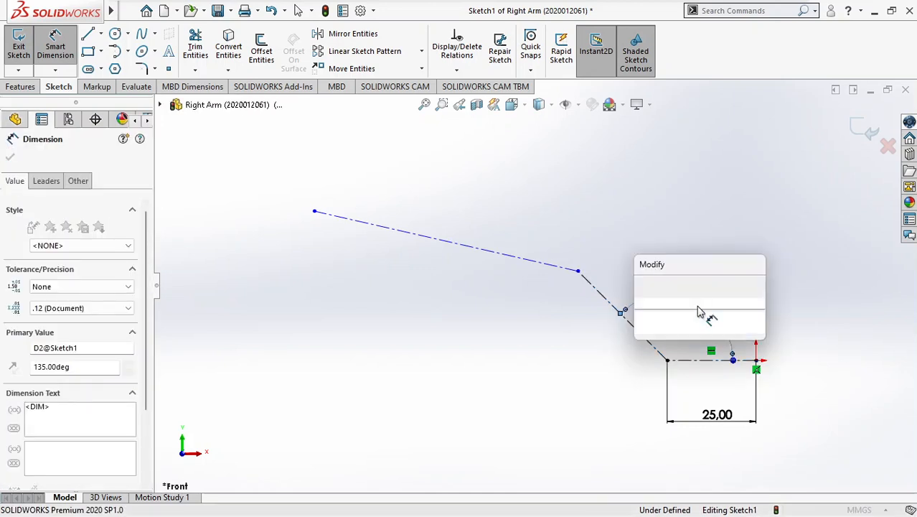
pyautogui.write('135')
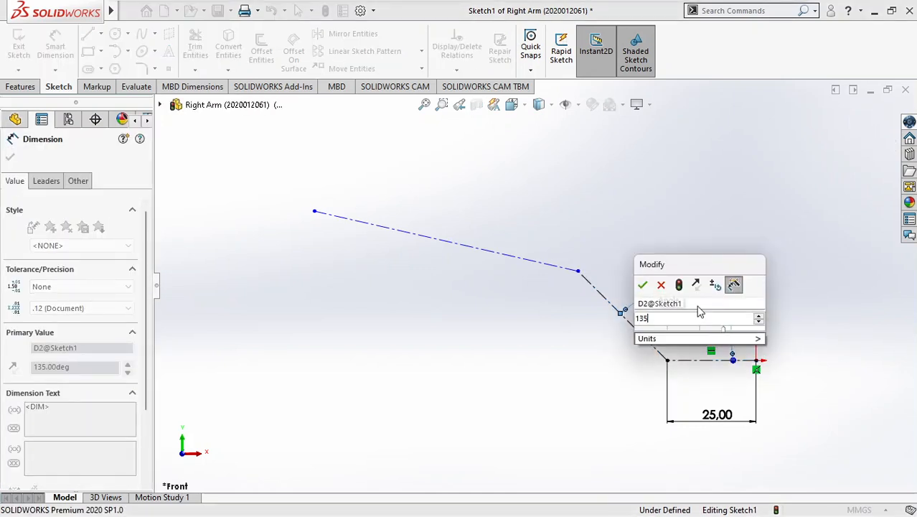
pyautogui.press('Return')
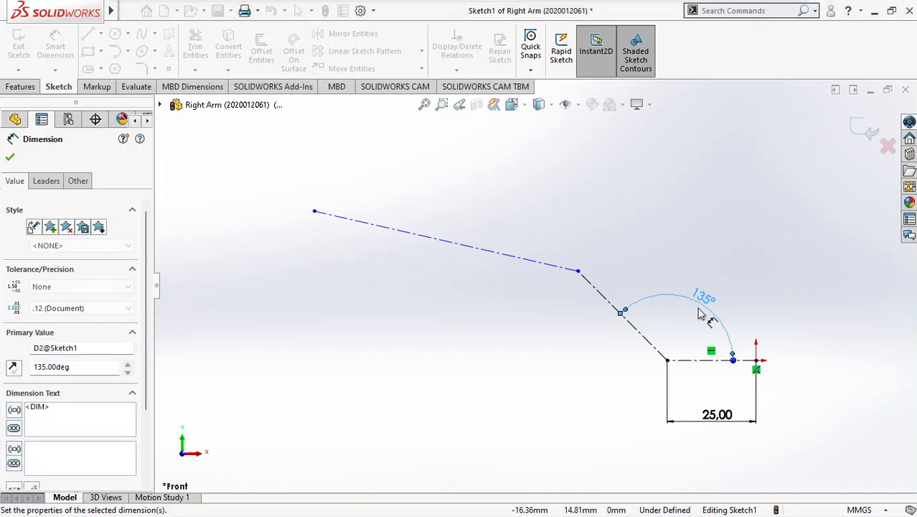
# Step: Dimension the horizontal distance from the origin to the upper end of the 135° centerline to 55 mm
pyautogui.click(578, 273)
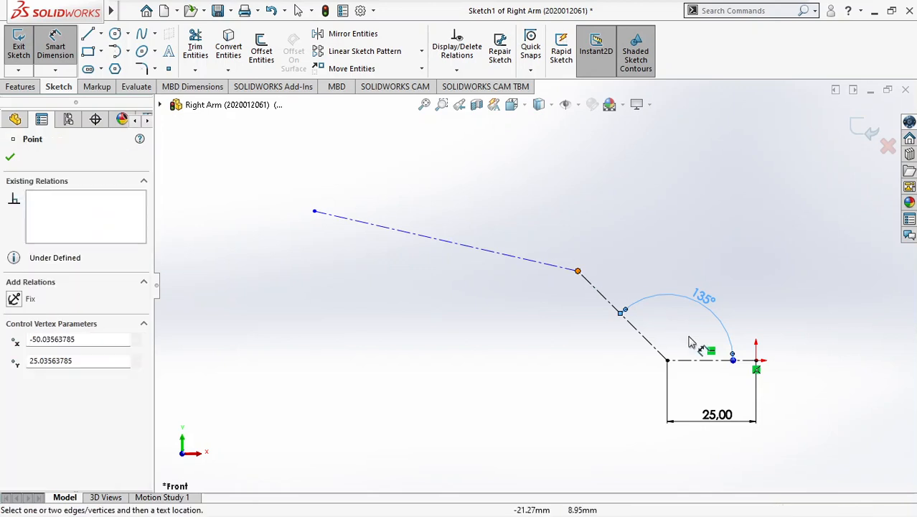
pyautogui.click(756, 361)
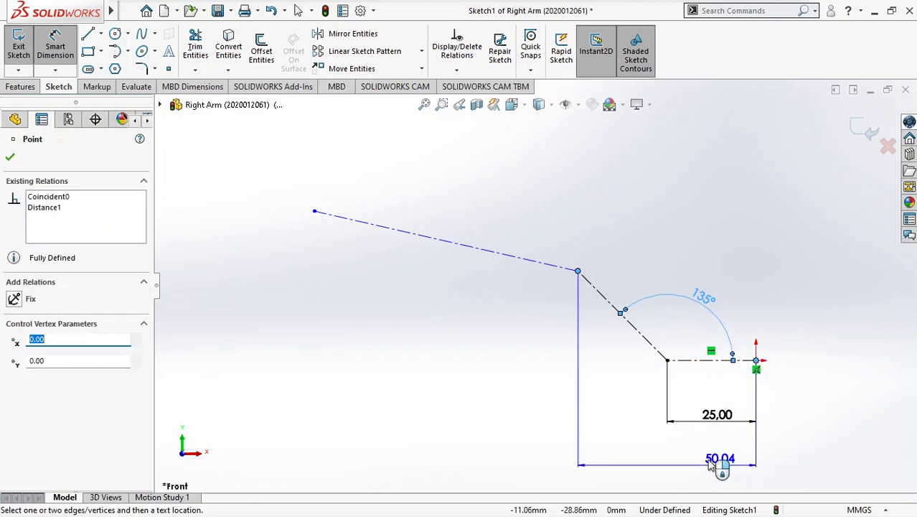
pyautogui.click(680, 466)
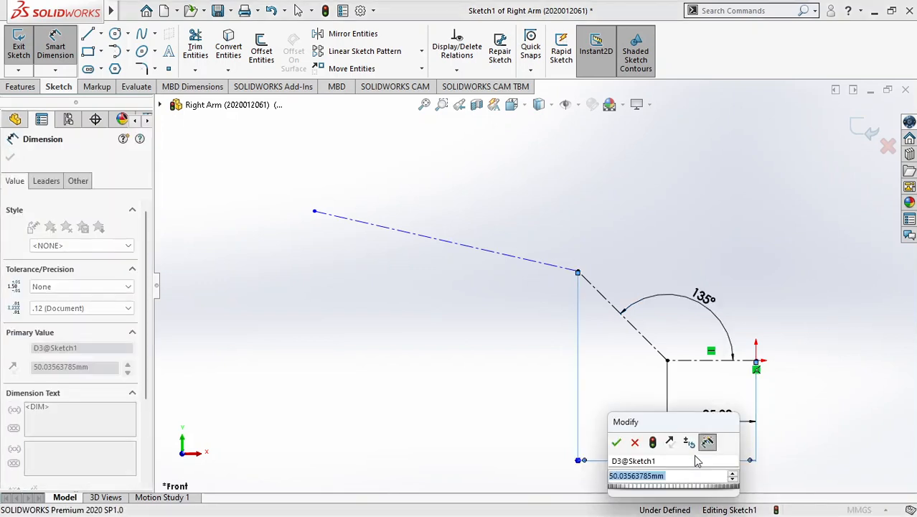
pyautogui.write('50')
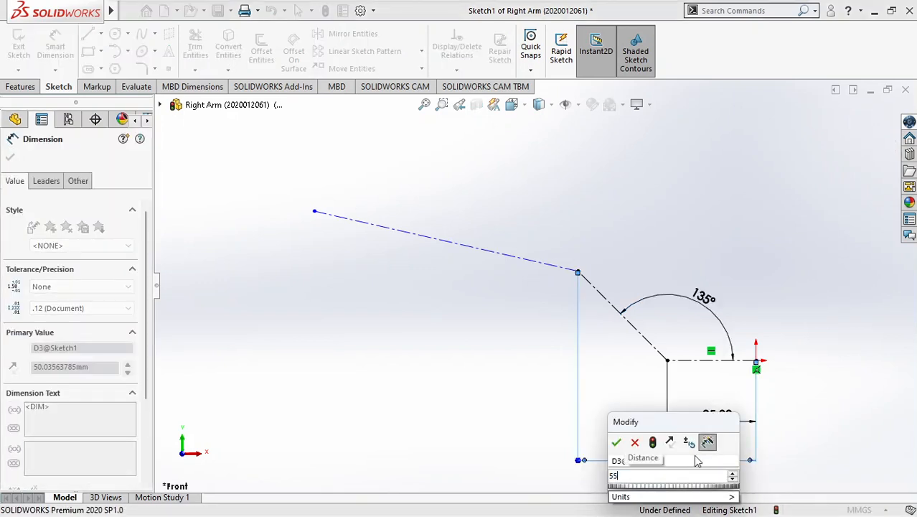
pyautogui.press('Return')
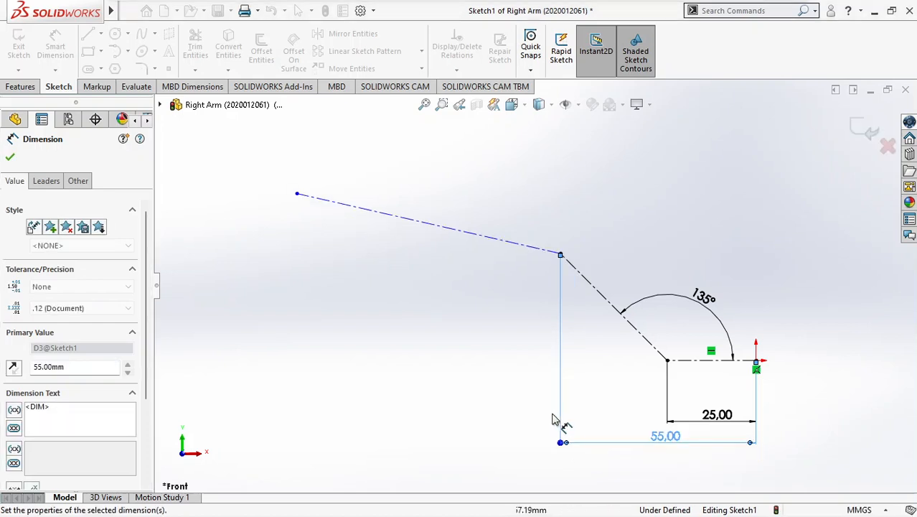
# Step: Dimension the horizontal distance from the origin to the far end of the long shallow centerline to 120 mm
pyautogui.scroll(-1, 618, 384)
pyautogui.scroll(2, 582, 382)
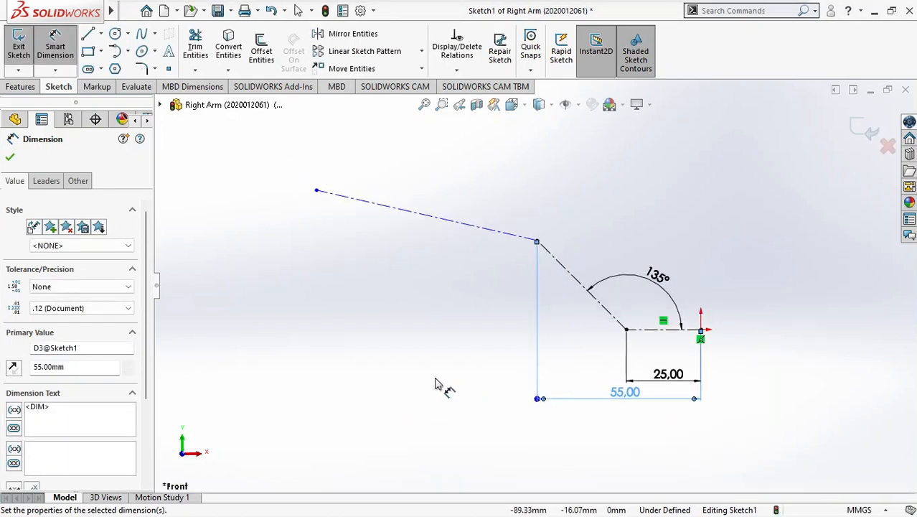
pyautogui.click(317, 192)
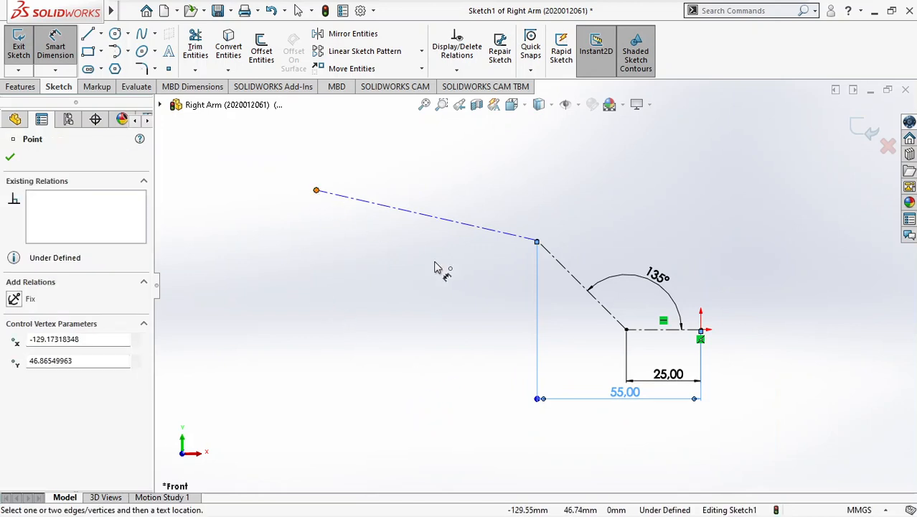
pyautogui.click(702, 332)
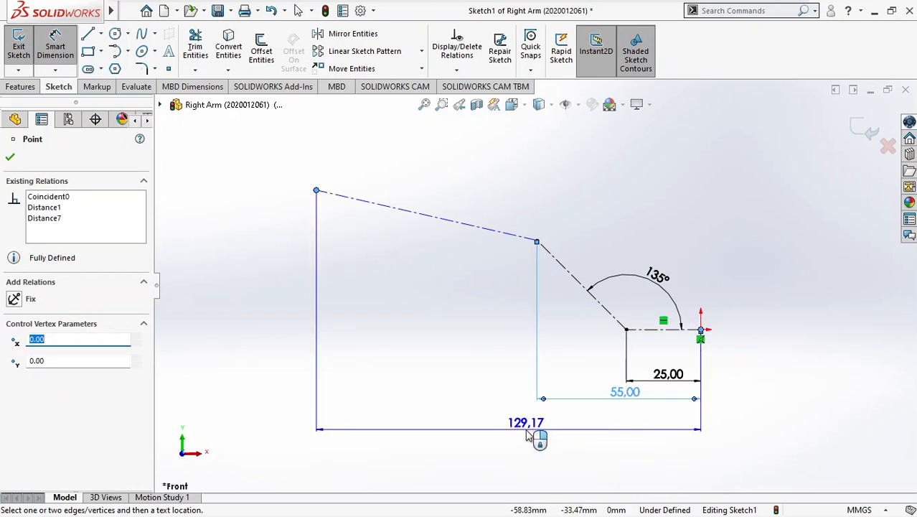
pyautogui.click(528, 436)
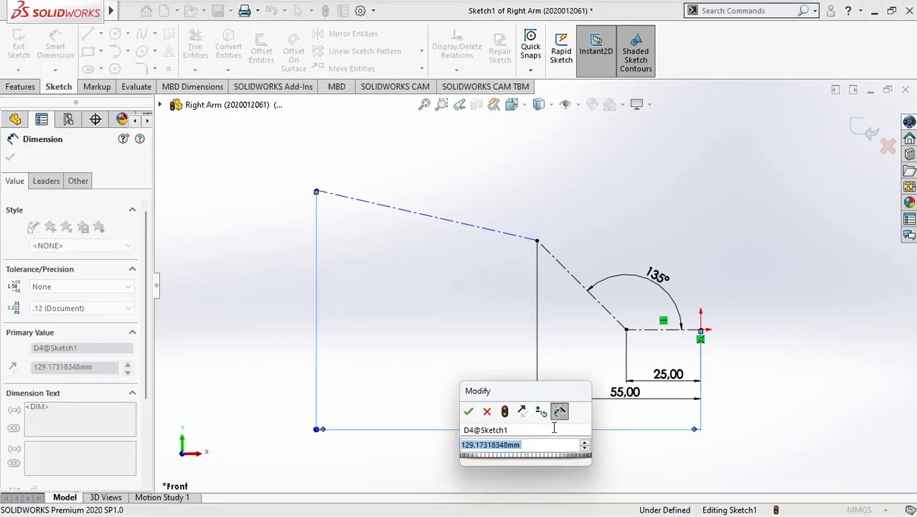
pyautogui.write('120')
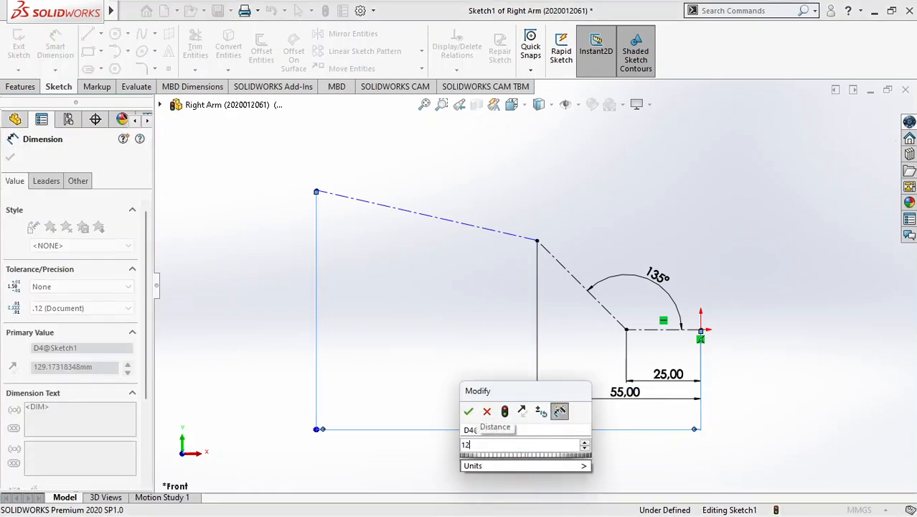
pyautogui.press('Return')
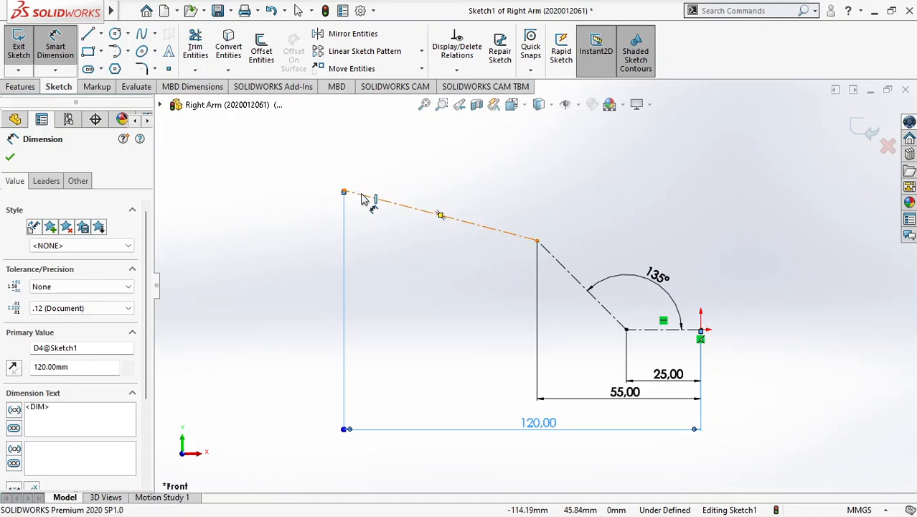
# Step: Dimension the angle between the long shallow centerline and the horizontal one to 12.5°, placing the dimension outside the centerline's far end
pyautogui.click(364, 199)
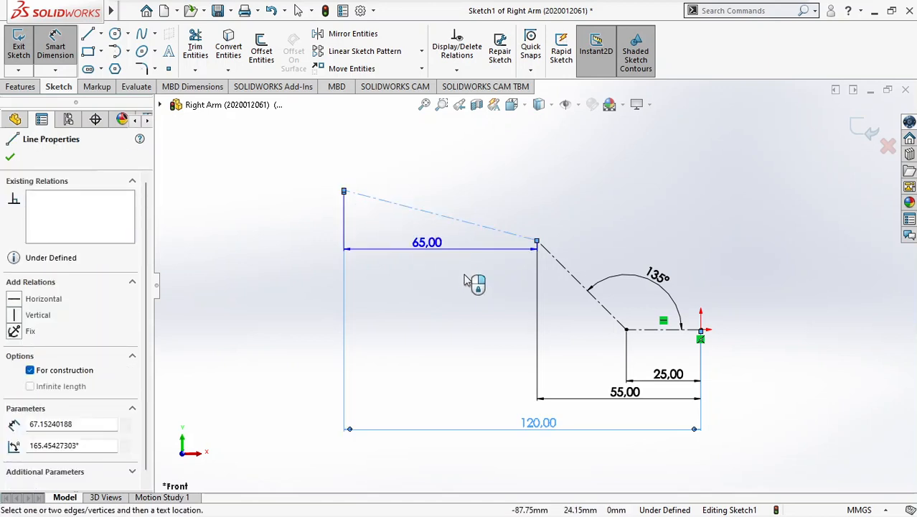
pyautogui.click(639, 330)
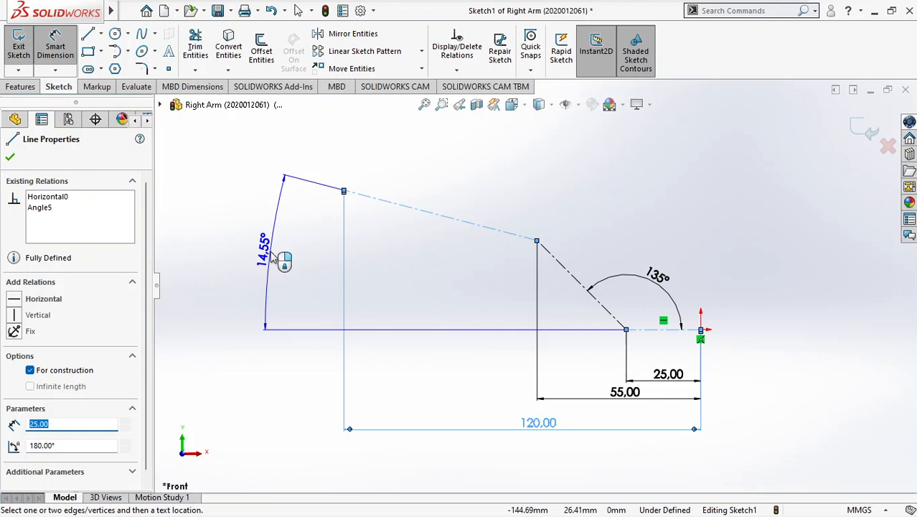
pyautogui.click(304, 256)
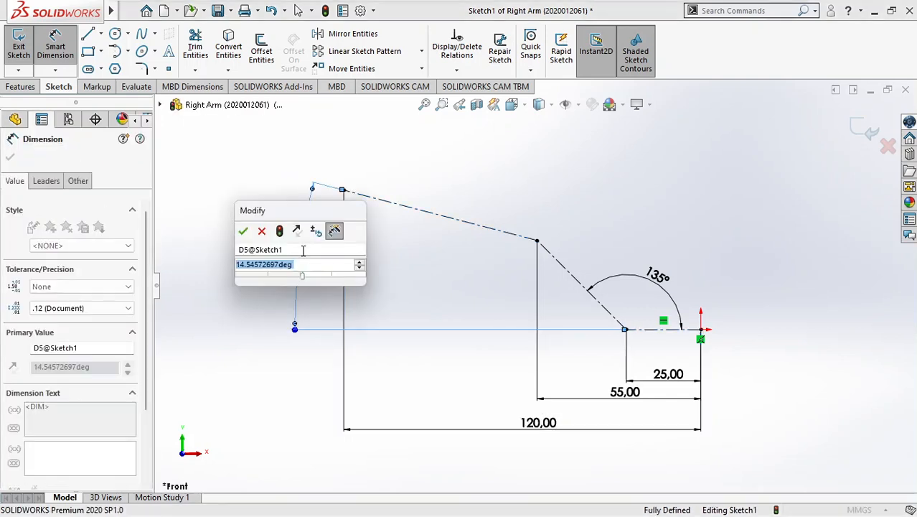
pyautogui.write('12,')
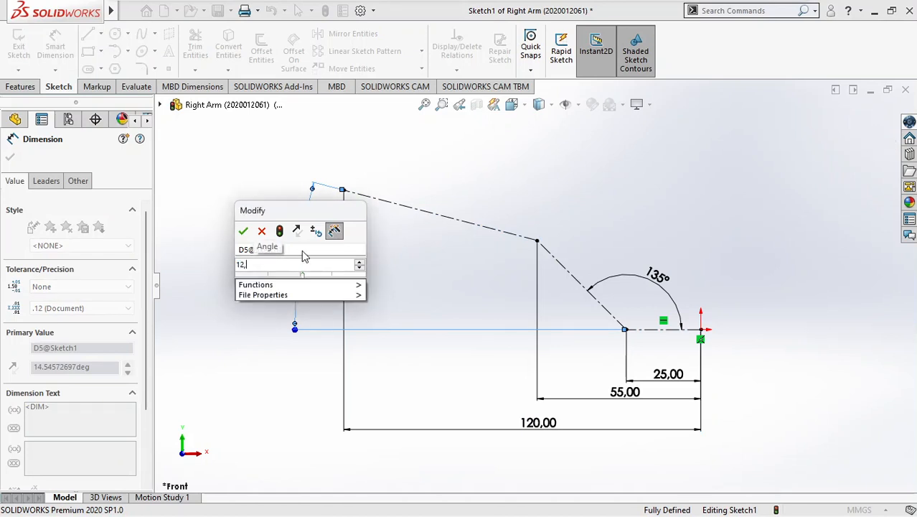
pyautogui.write('3')
pyautogui.press('BackSpace')
pyautogui.write('5')
pyautogui.press('Return')
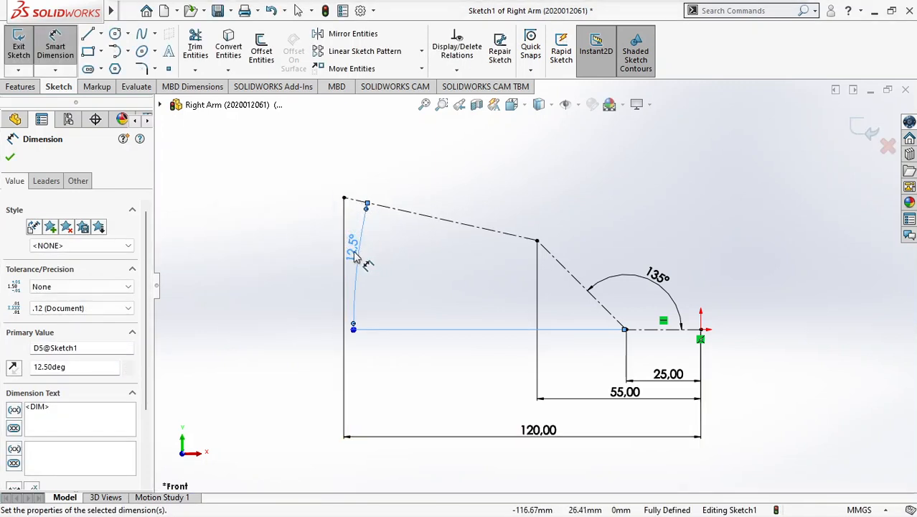
pyautogui.moveTo(353, 251); pyautogui.dragTo(307, 262)
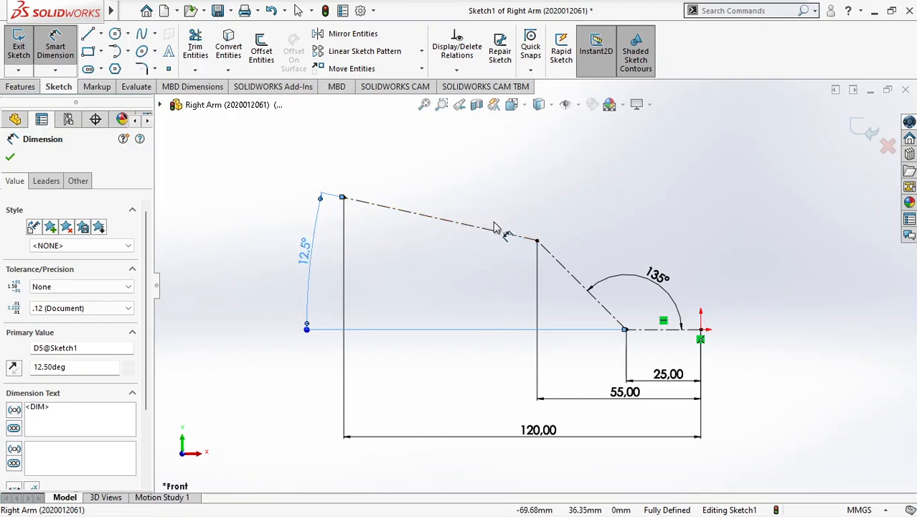
pyautogui.click(10, 160)
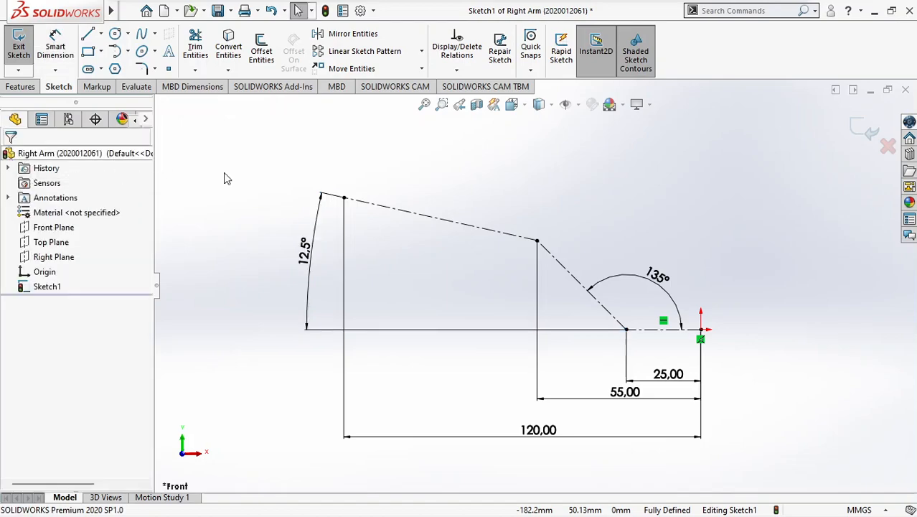
# Step: Check the Offset Entities instructions on page 17 of the Foxit PhantomPDF module and return to the SOLIDWORKS sketch
pyautogui.hotkey('alt', 'Tab')
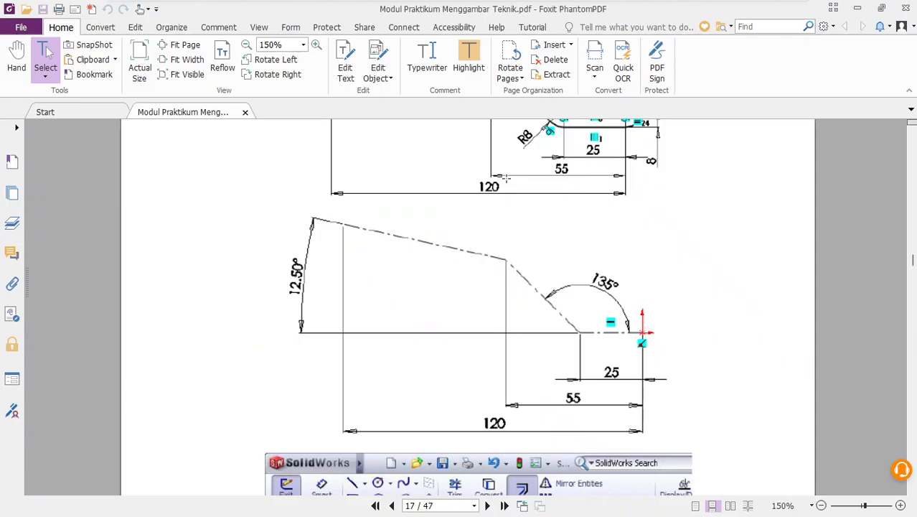
pyautogui.scroll(-4, 437, 273)
pyautogui.scroll(-3, 454, 270)
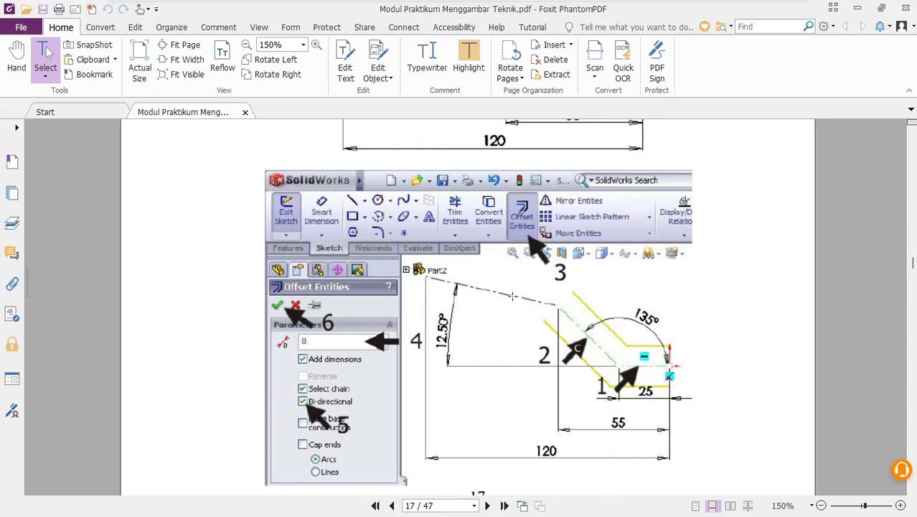
pyautogui.scroll(-1, 512, 296)
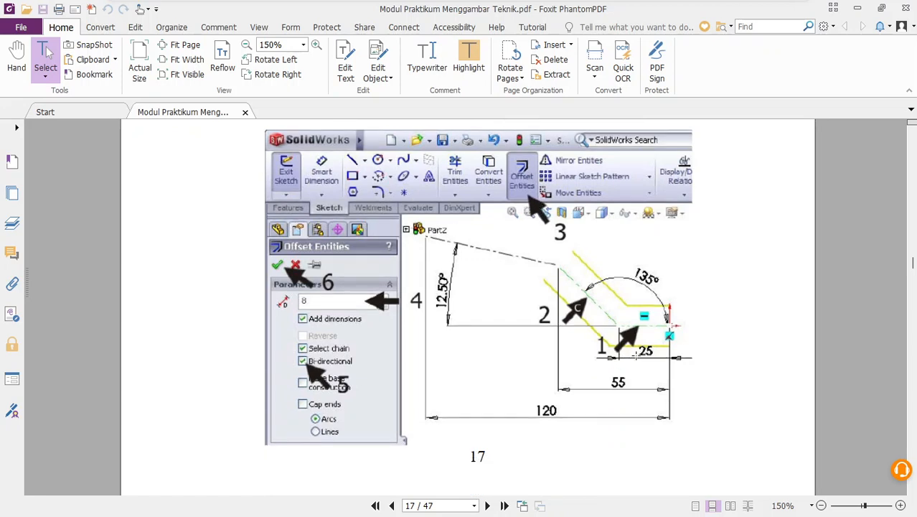
pyautogui.scroll(1, 609, 365)
pyautogui.scroll(-1, 609, 359)
pyautogui.hotkey('alt', 'Tab')
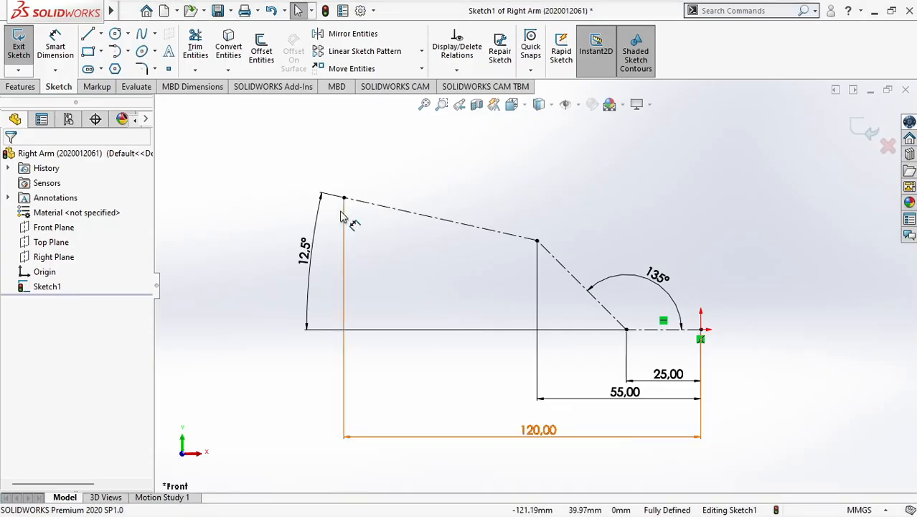
# Step: Offset the horizontal and 135° centerlines 8 mm bi-directionally with Offset Entities, keeping the added dimensions
pyautogui.click(652, 331)
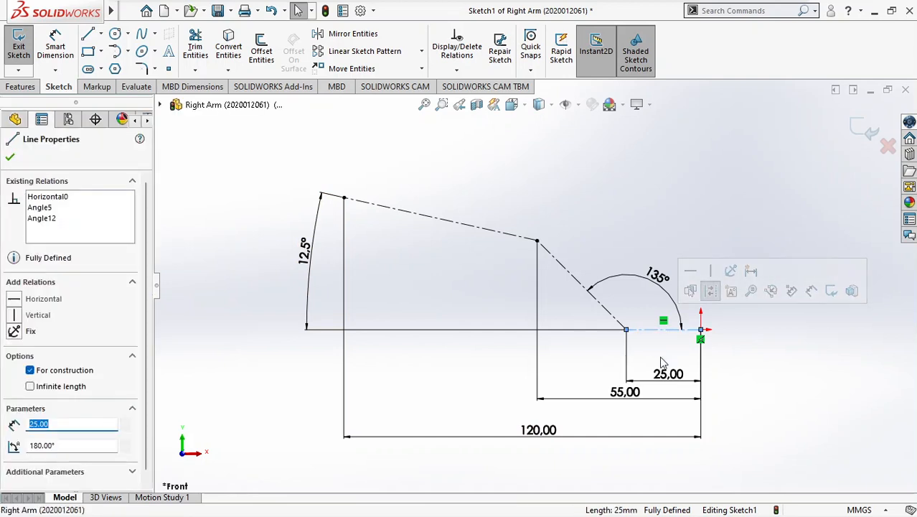
pyautogui.keyDown('ctrl'); pyautogui.click(602, 310); pyautogui.keyUp('ctrl')
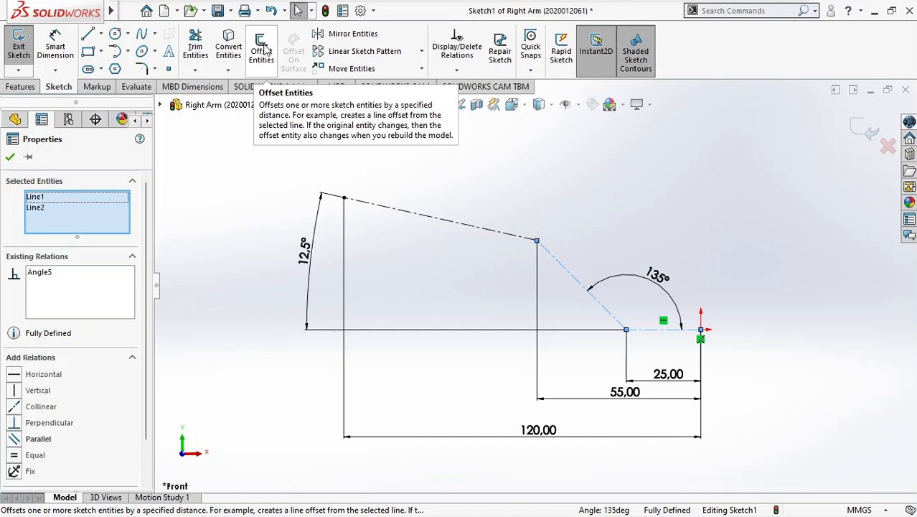
pyautogui.click(263, 48)
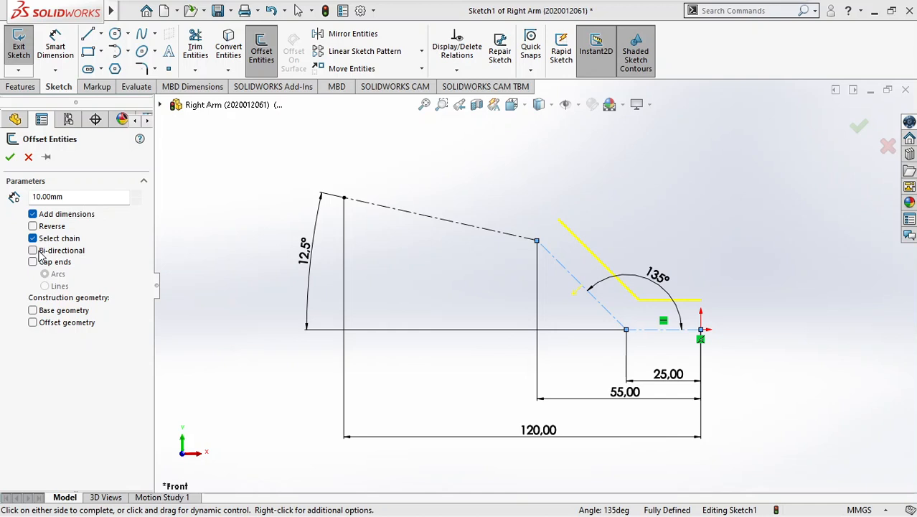
pyautogui.doubleClick(71, 197)
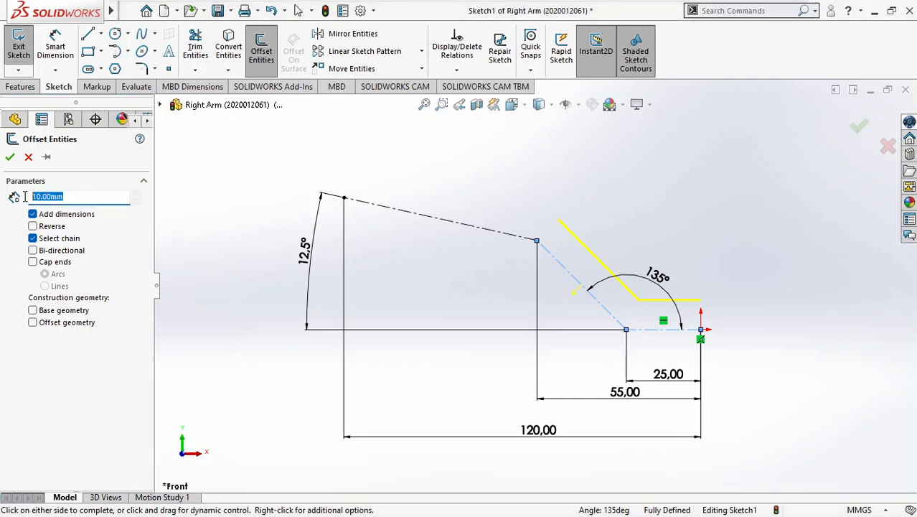
pyautogui.write('8')
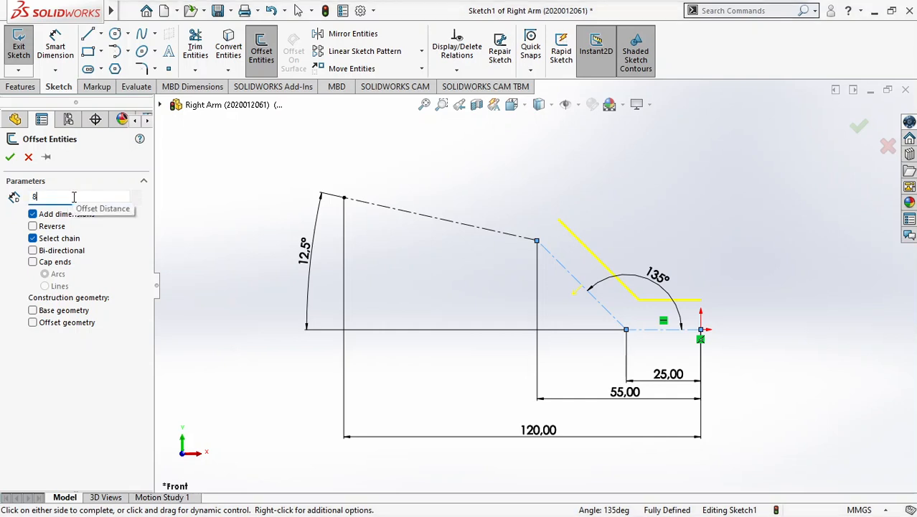
pyautogui.press('Return')
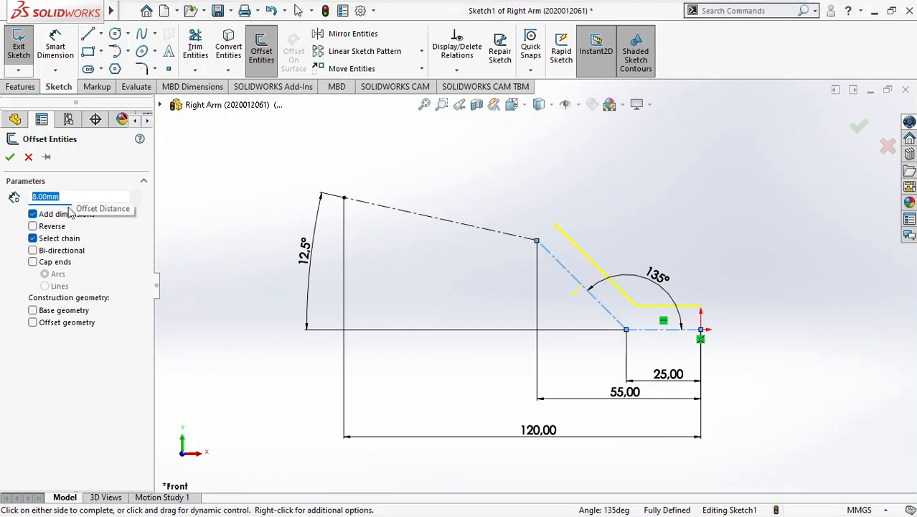
pyautogui.click(32, 251)
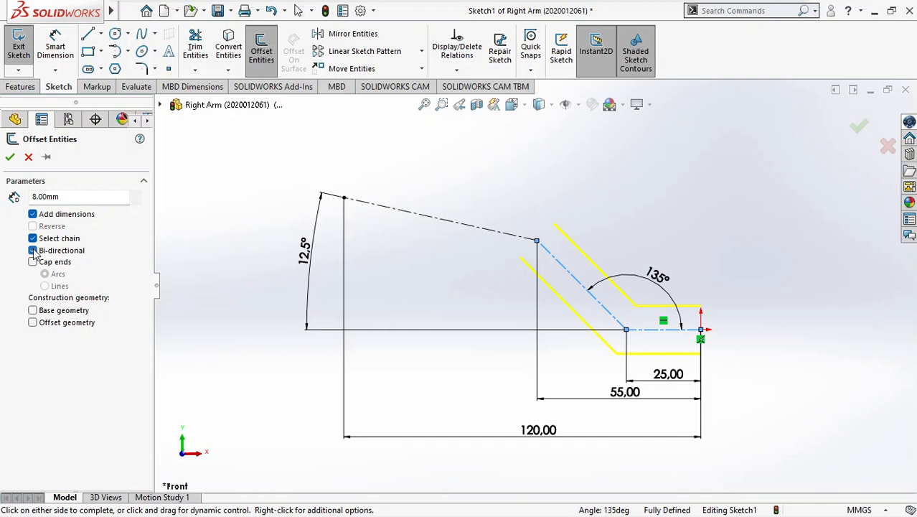
pyautogui.click(10, 158)
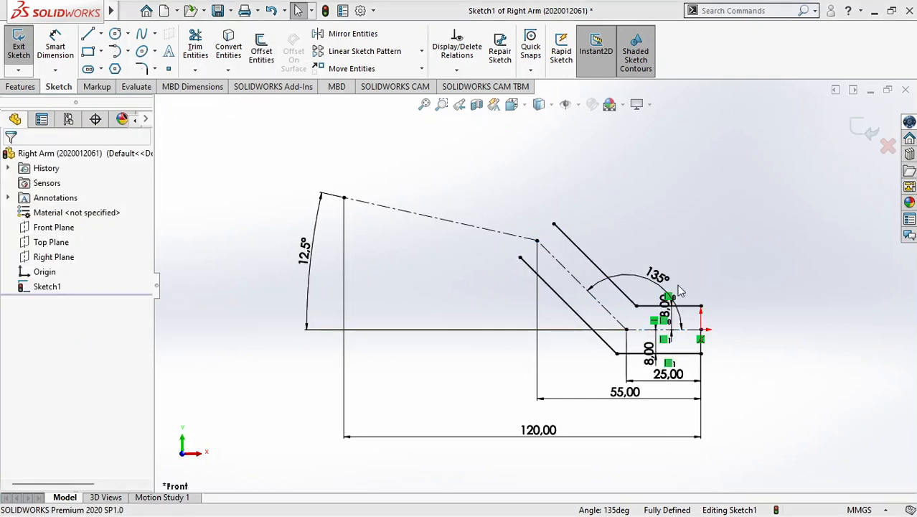
# Step: Check the circle and offset dimensions on page 18 of the Foxit PhantomPDF module and return to the SOLIDWORKS sketch
pyautogui.hotkey('alt', 'Tab')
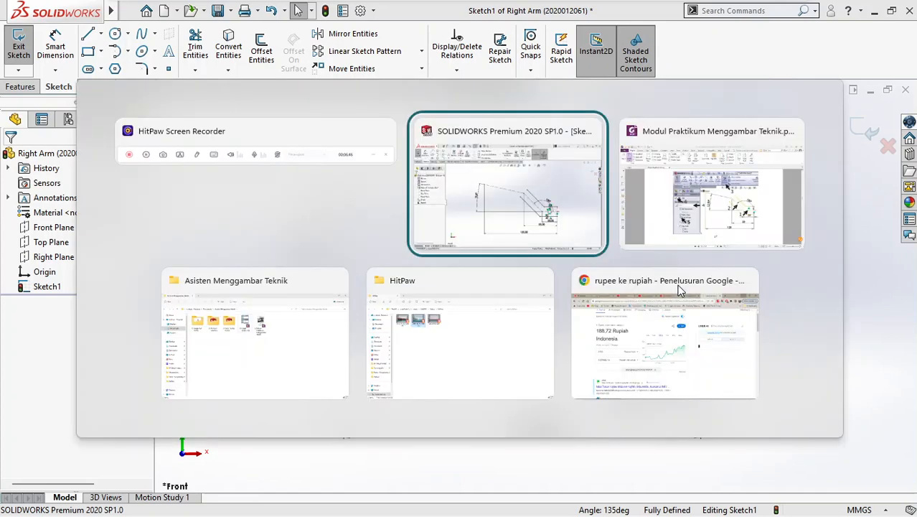
pyautogui.hotkey('alt', 'Tab')
pyautogui.hotkey('alt', 'Tab')
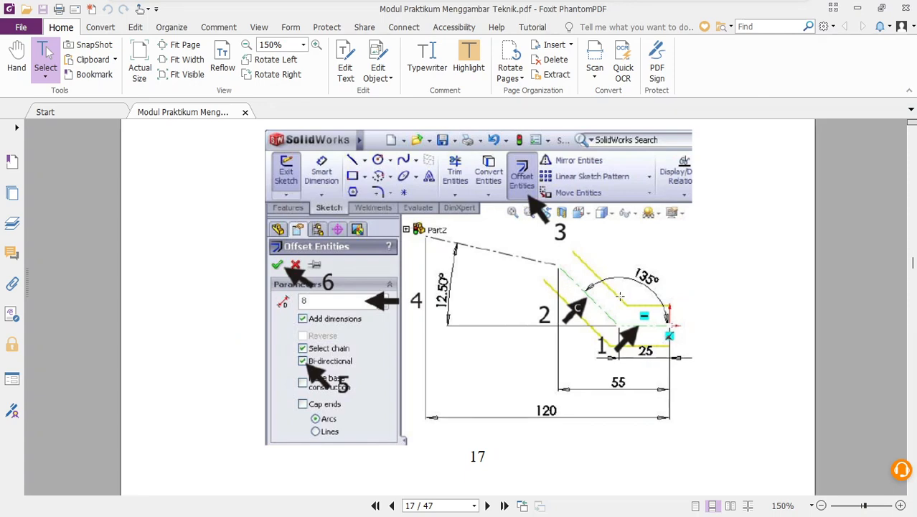
pyautogui.scroll(-5, 600, 305)
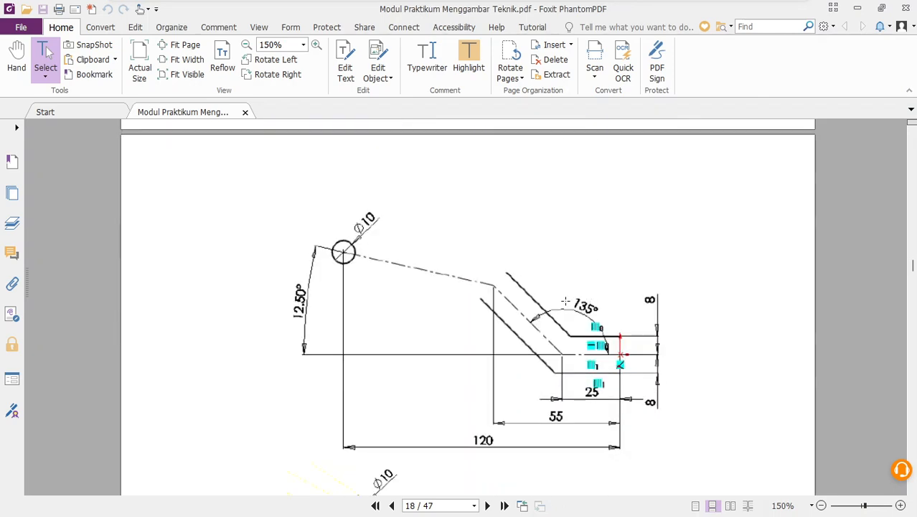
pyautogui.scroll(5, 565, 301)
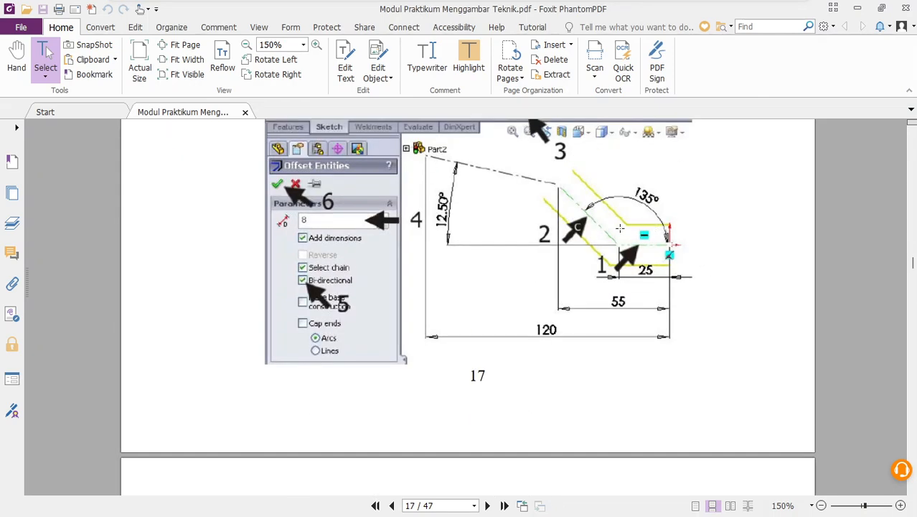
pyautogui.scroll(-3, 596, 241)
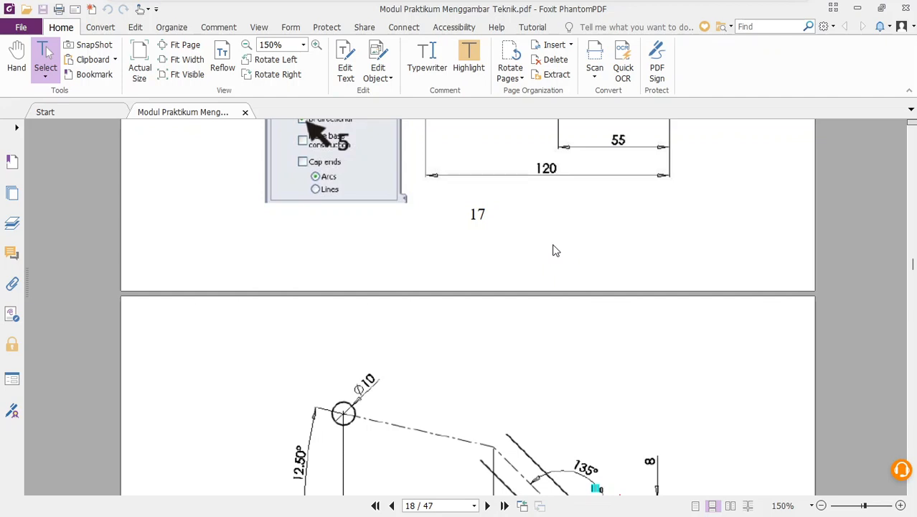
pyautogui.scroll(-2, 553, 250)
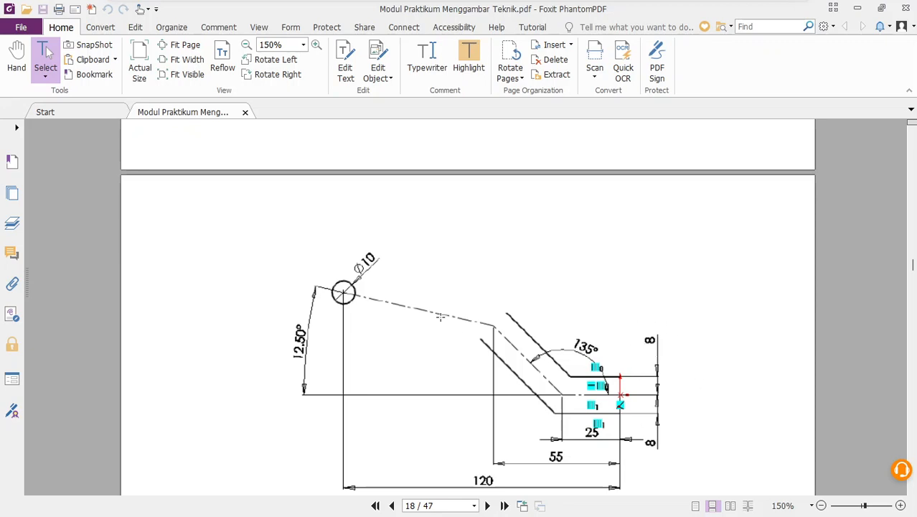
pyautogui.scroll(-1, 343, 300)
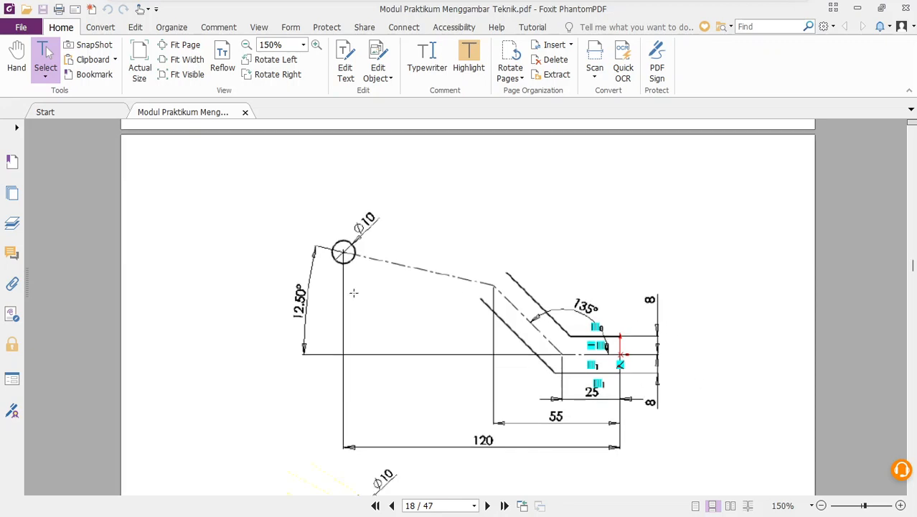
pyautogui.scroll(-2, 406, 216)
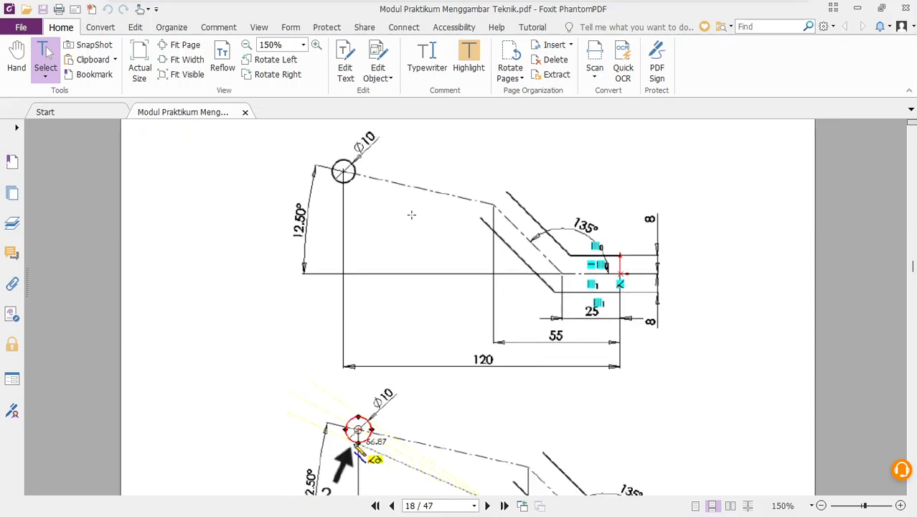
pyautogui.scroll(-1, 412, 214)
pyautogui.scroll(1, 415, 218)
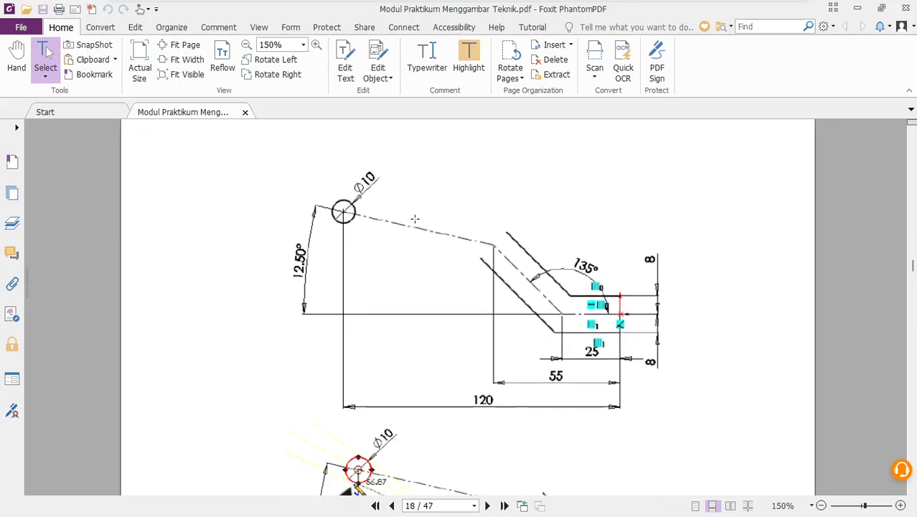
pyautogui.hotkey('alt', 'Tab')
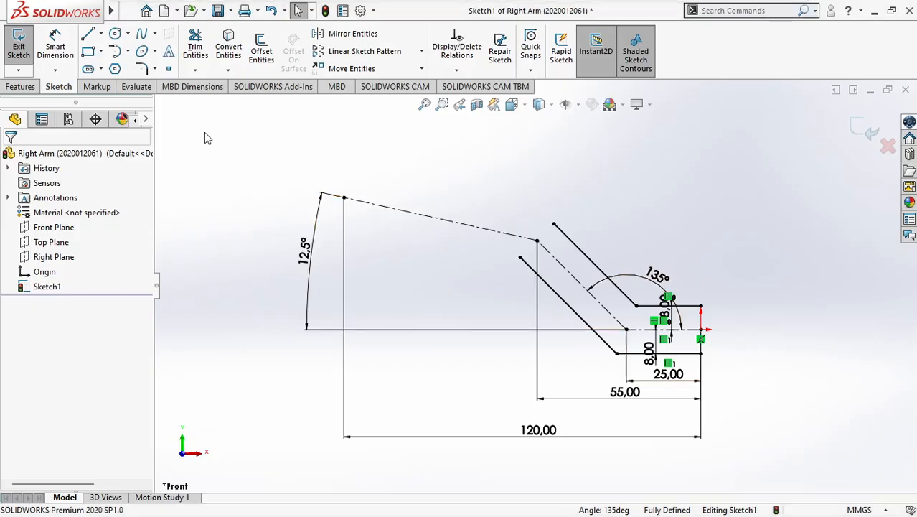
# Step: Move both 8 mm offset dimensions outside the profile, beyond the origin end of the arm
pyautogui.click(55, 46)
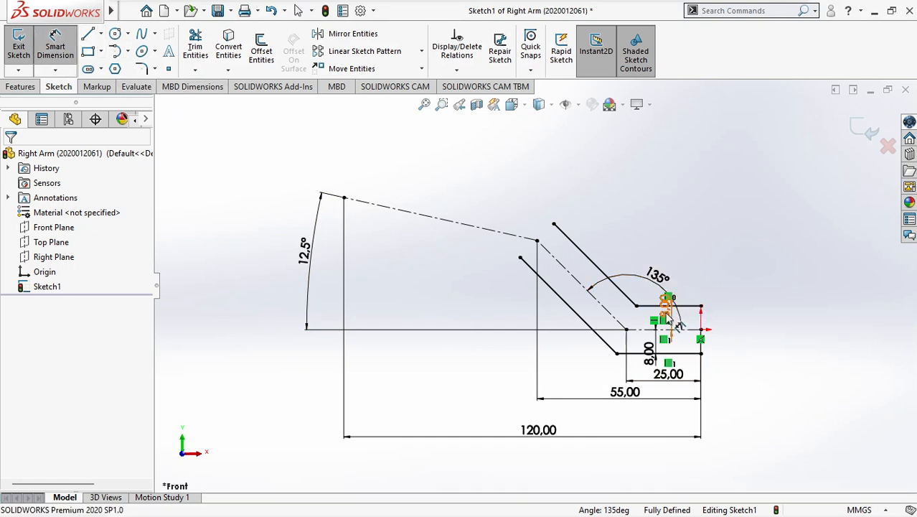
pyautogui.moveTo(677, 324); pyautogui.dragTo(740, 329)
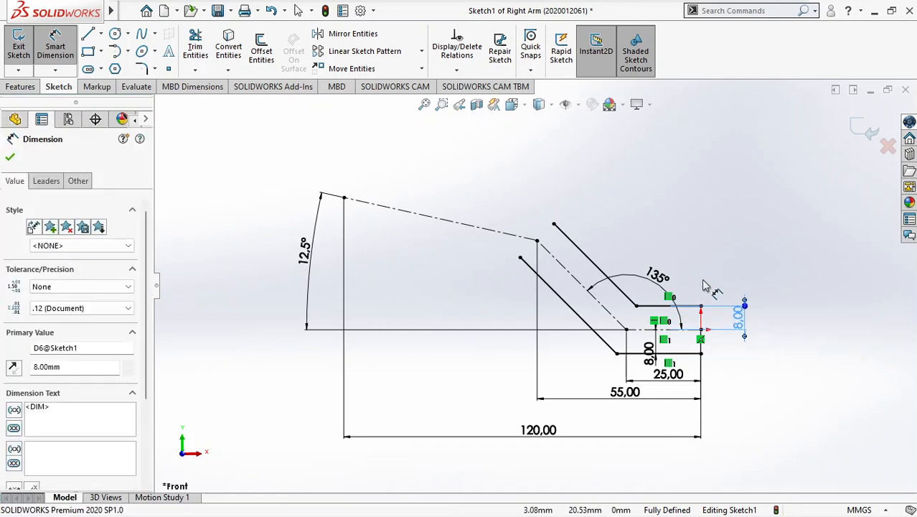
pyautogui.moveTo(650, 353); pyautogui.dragTo(739, 339)
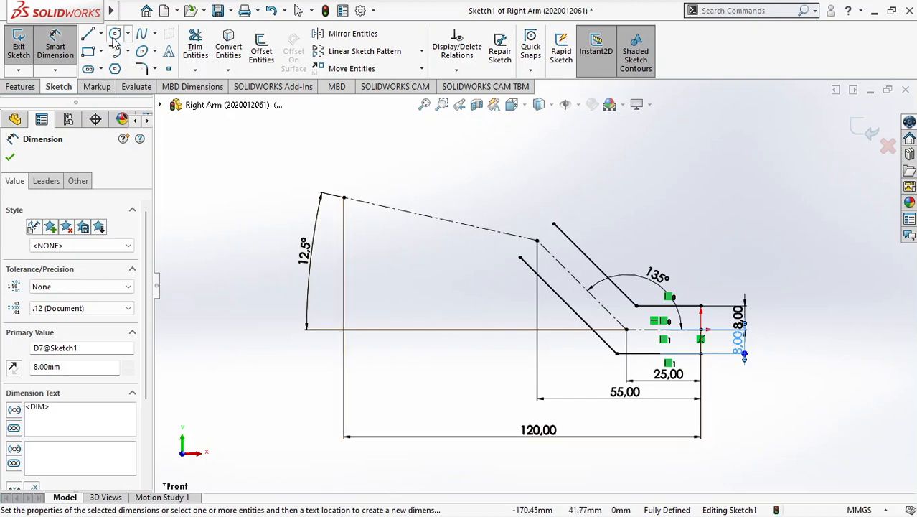
# Step: Sketch a circle of about 7 mm radius centred on the far end of the long shallow centerline
pyautogui.click(115, 35)
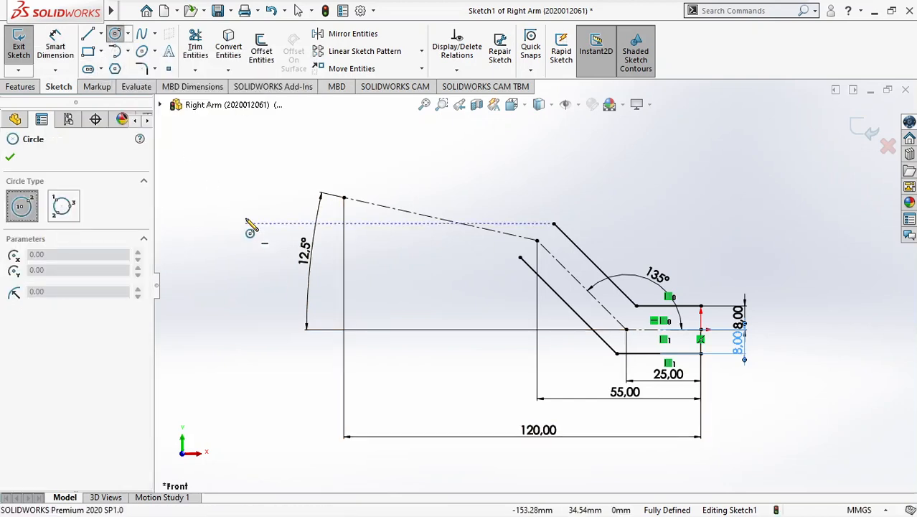
pyautogui.click(344, 197)
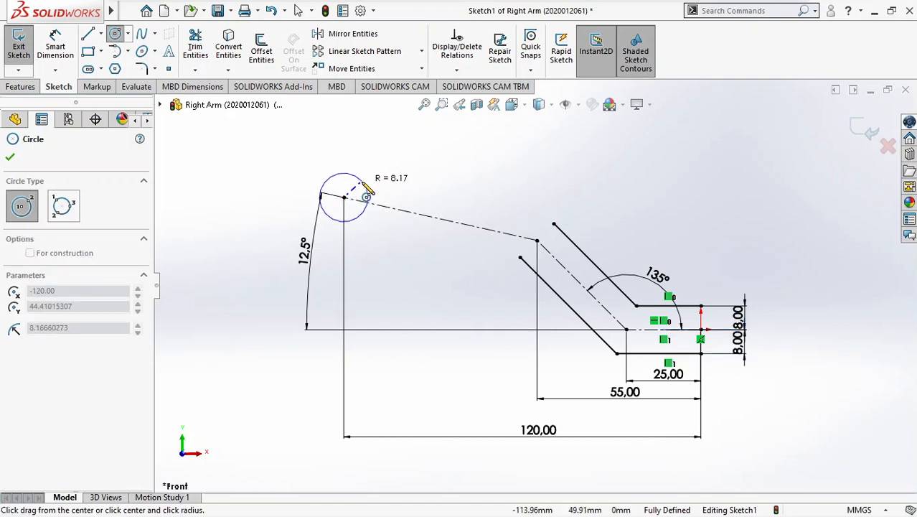
pyautogui.click(361, 194)
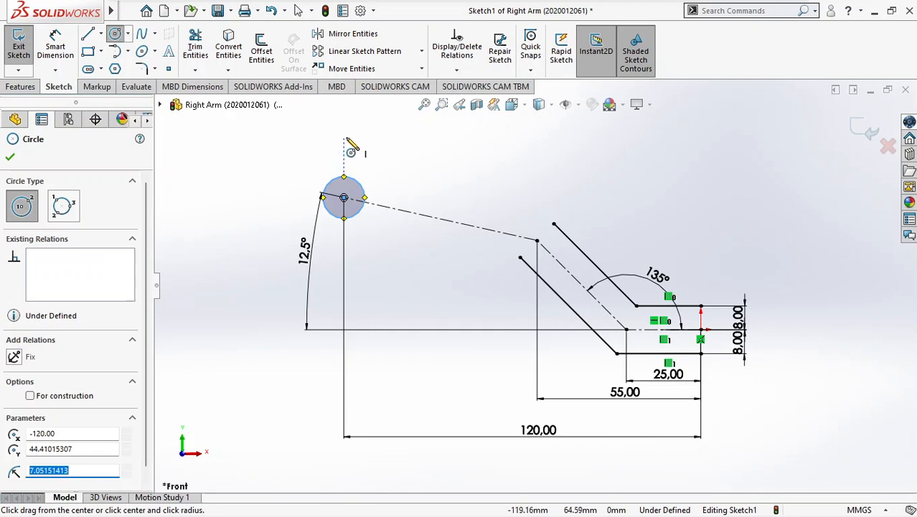
pyautogui.press('Escape')
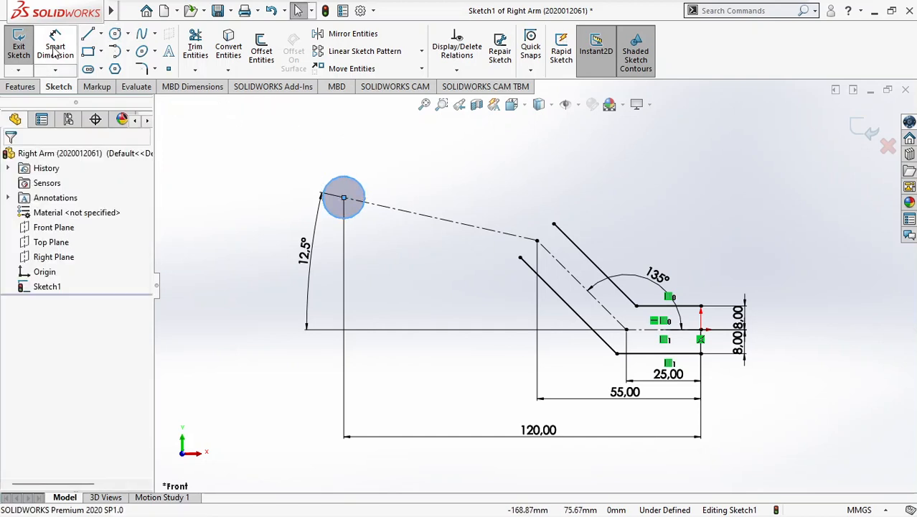
# Step: Dimension the circle's diameter to 10 mm, placing the dimension above the circle
pyautogui.click(55, 49)
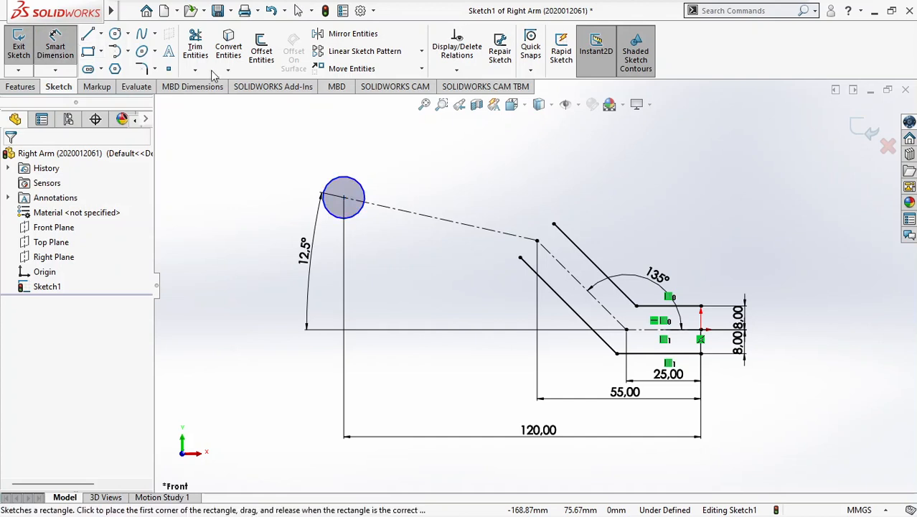
pyautogui.click(366, 193)
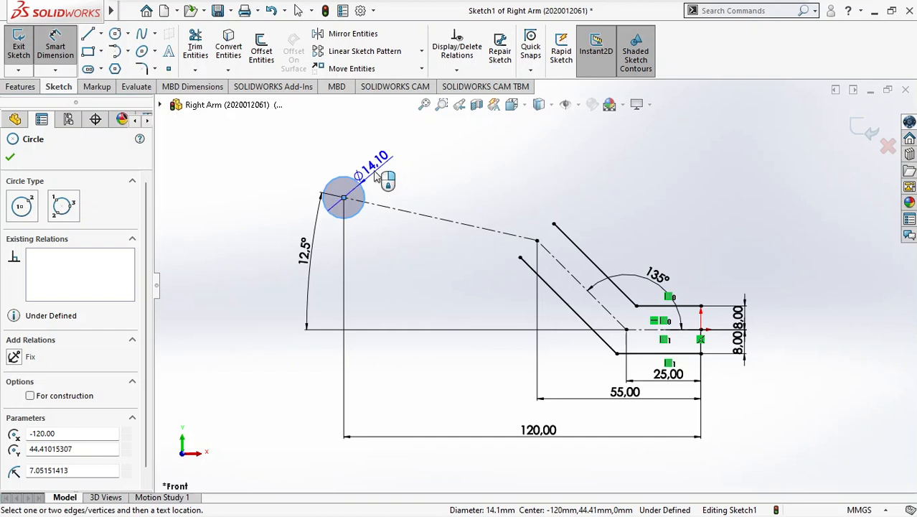
pyautogui.click(373, 176)
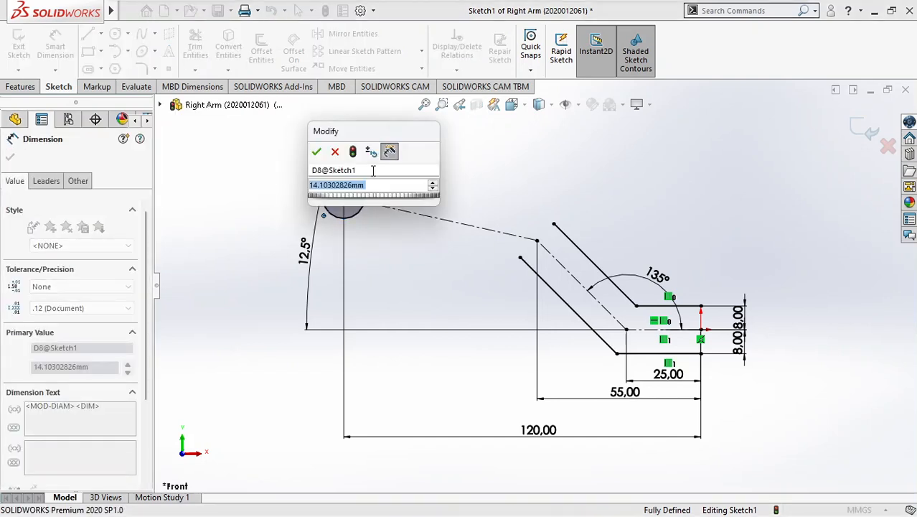
pyautogui.write('10')
pyautogui.press('Return')
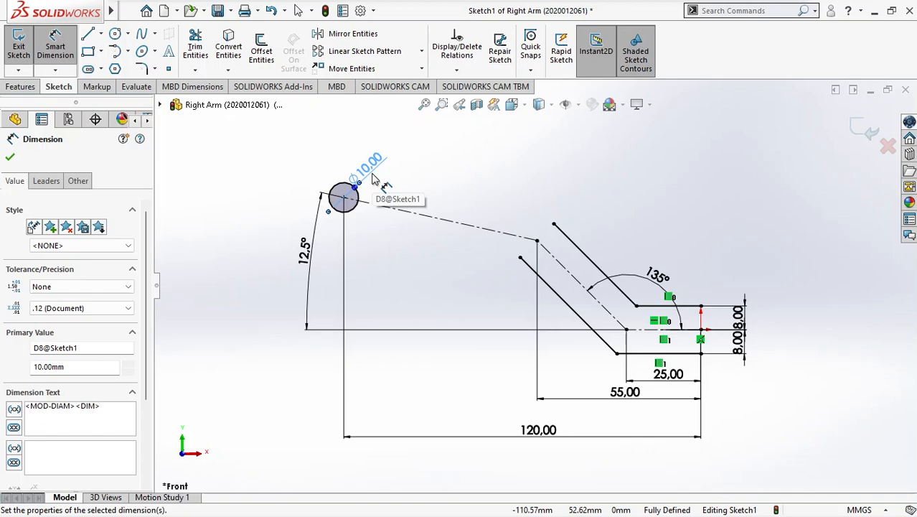
# Step: Check the tangent-line figure on page 18 of the Foxit PhantomPDF module, return to the SOLIDWORKS sketch and finish dimensioning
pyautogui.hotkey('alt', 'Tab')
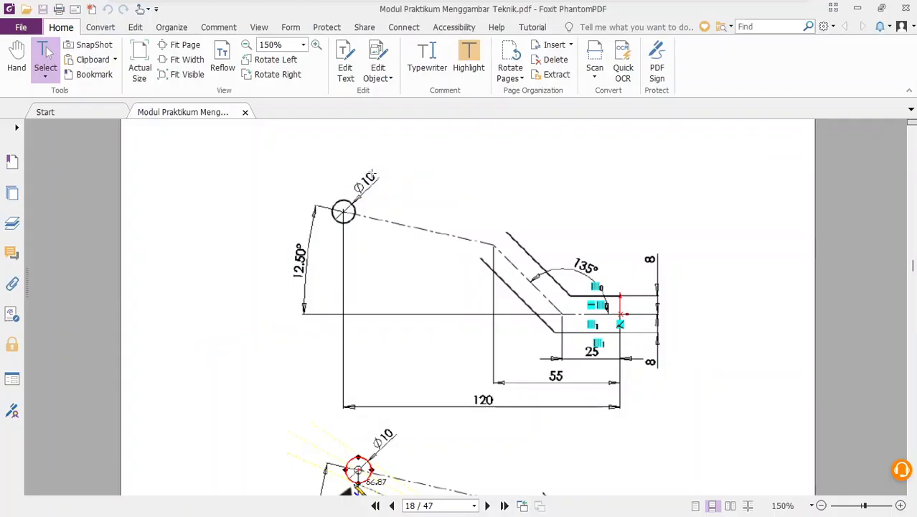
pyautogui.scroll(-8, 378, 244)
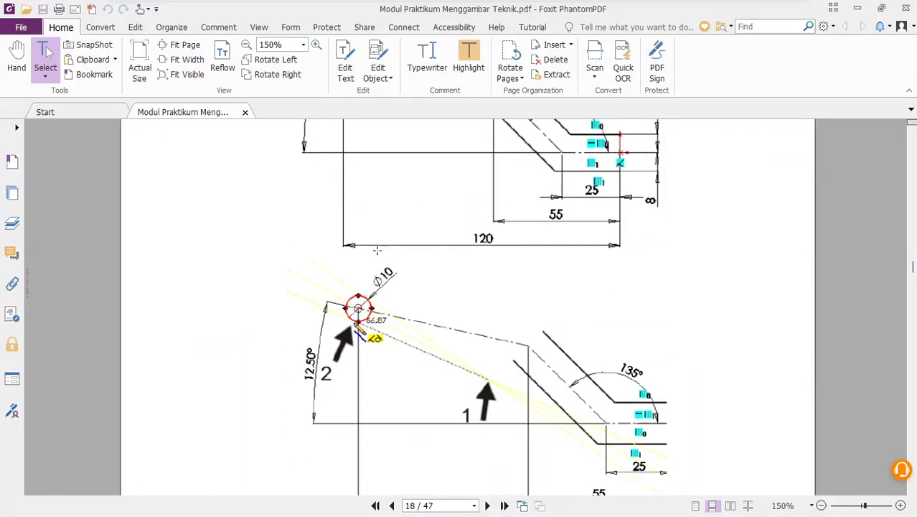
pyautogui.scroll(1, 438, 269)
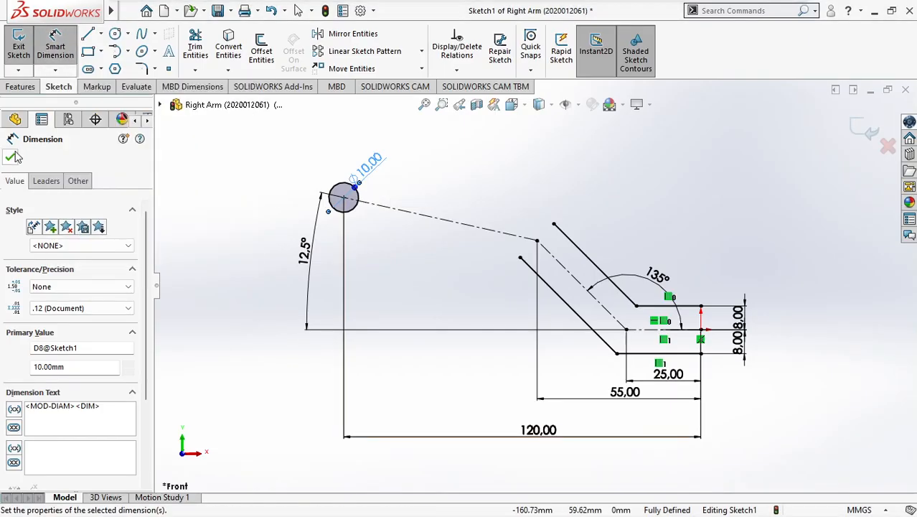
pyautogui.click(64, 49)
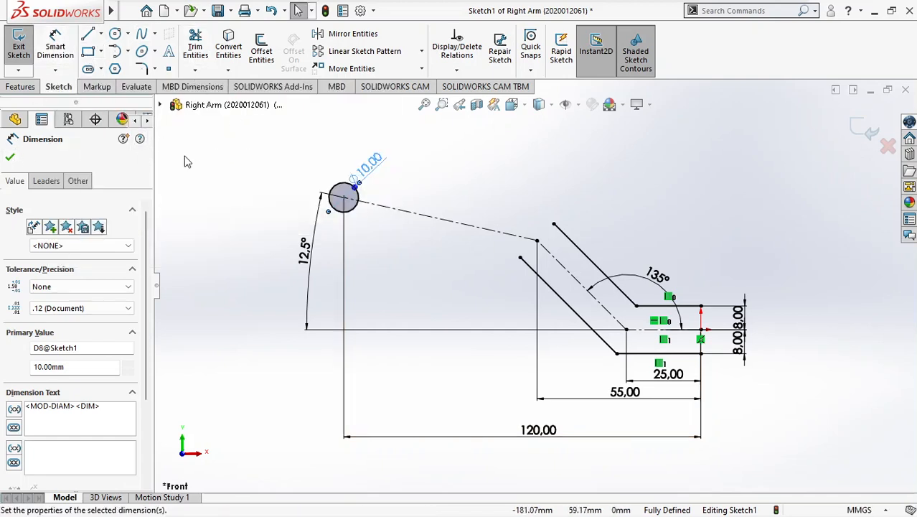
pyautogui.click(11, 158)
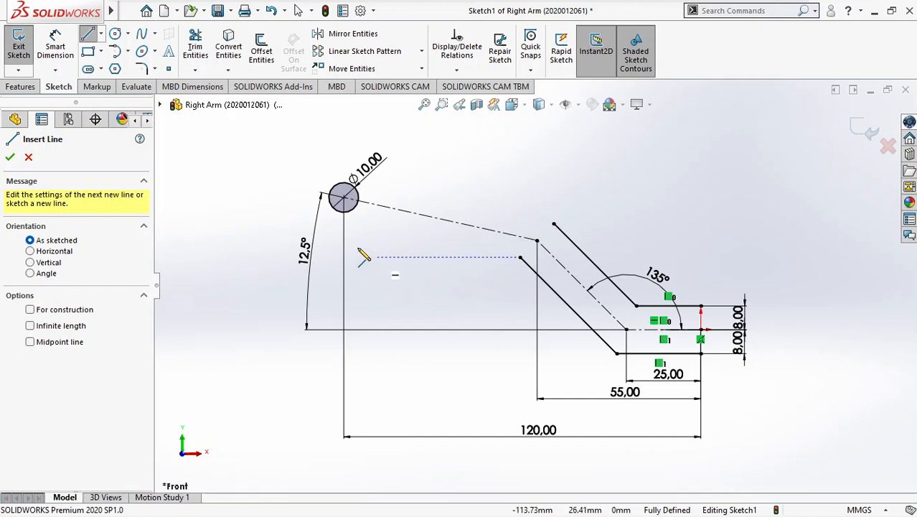
pyautogui.click(478, 259)
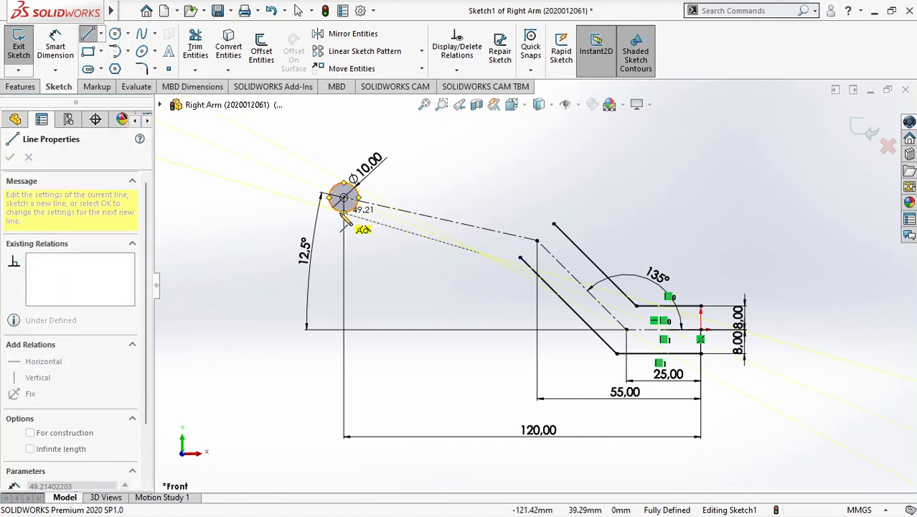
pyautogui.scroll(2, 340, 214)
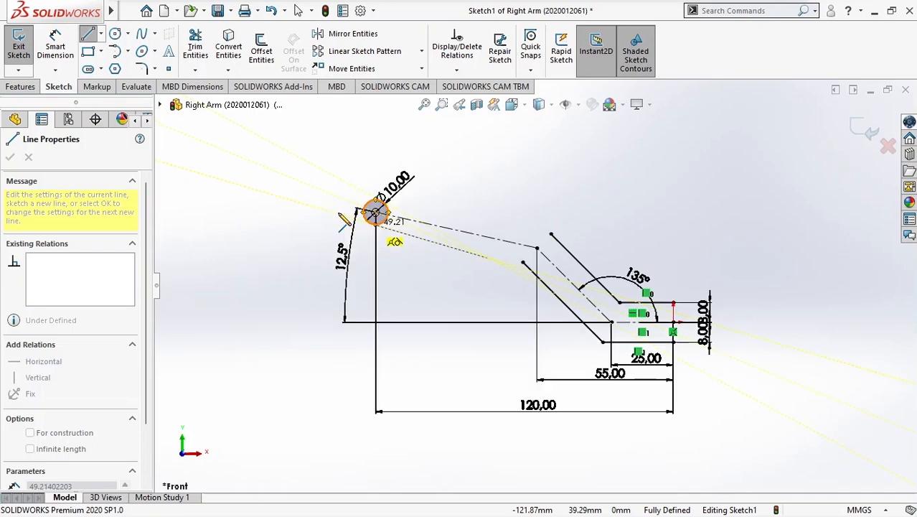
pyautogui.scroll(-3, 370, 218)
pyautogui.scroll(-3, 489, 267)
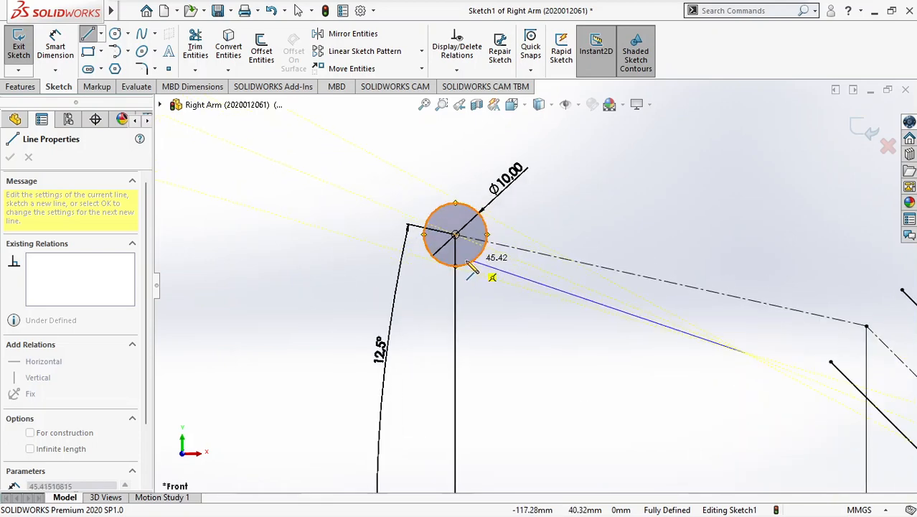
pyautogui.scroll(1, 501, 267)
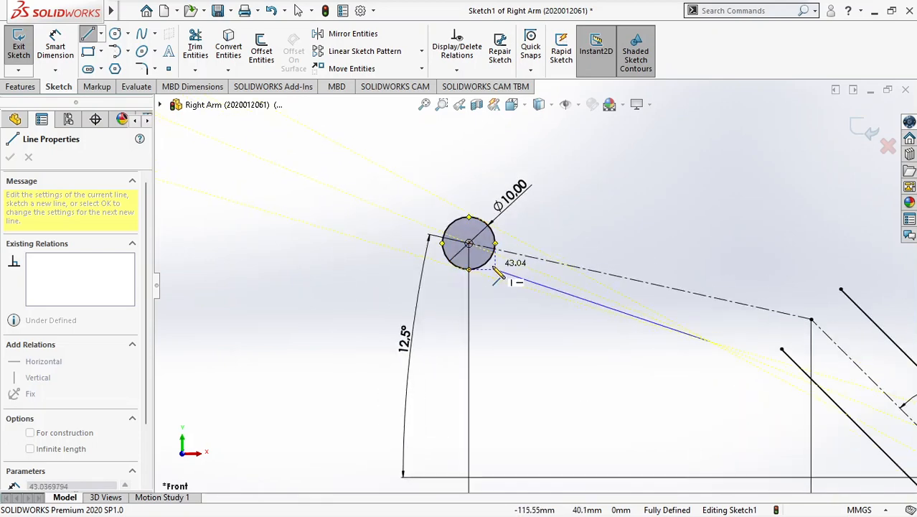
pyautogui.scroll(-1, 492, 265)
pyautogui.press('Escape')
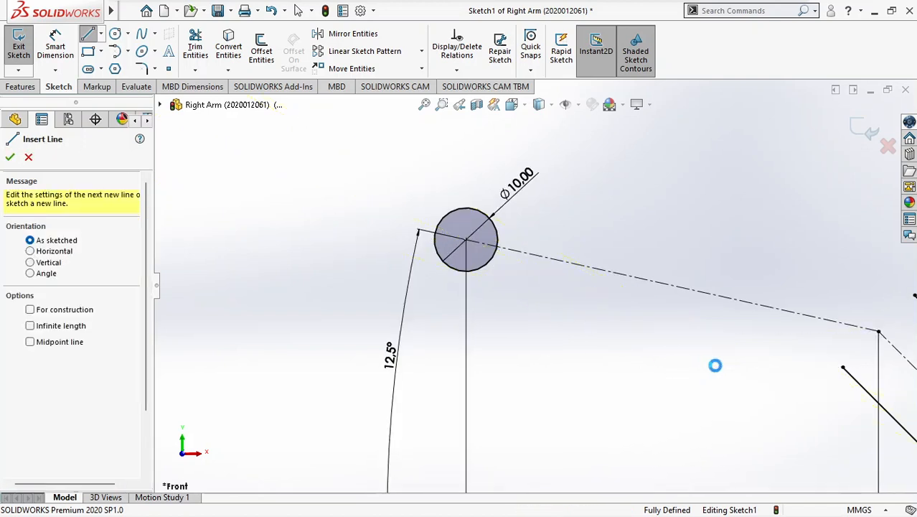
pyautogui.press('Escape')
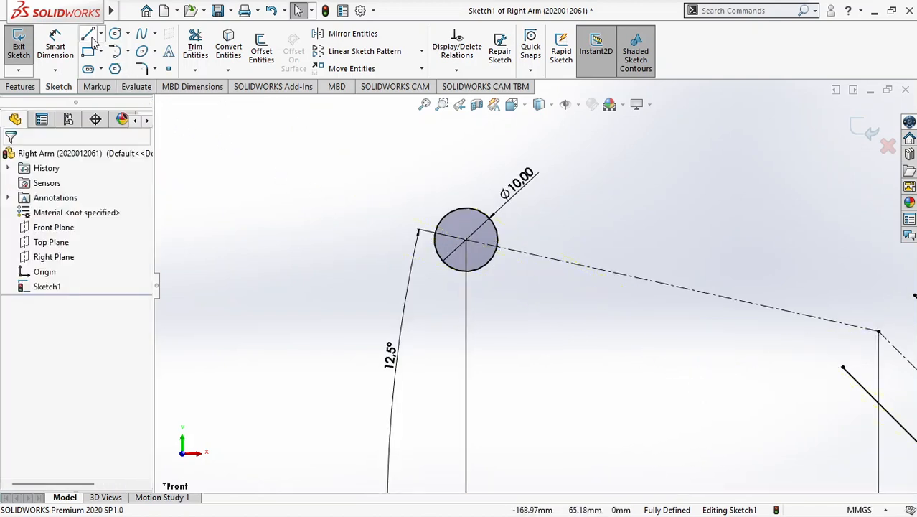
# Step: Sketch a line about 53 mm long from beside the lower offset line's open end, ending tangent on the 10 mm circle's underside
pyautogui.press('l')
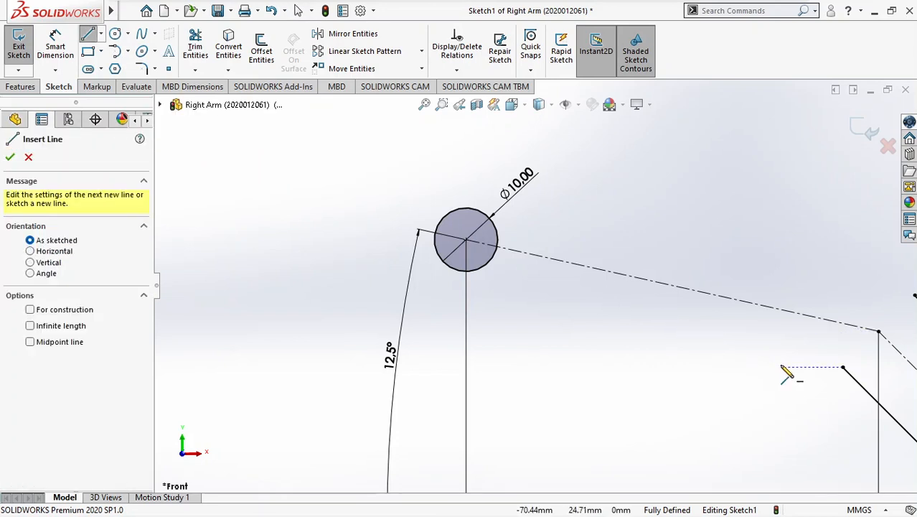
pyautogui.click(781, 368)
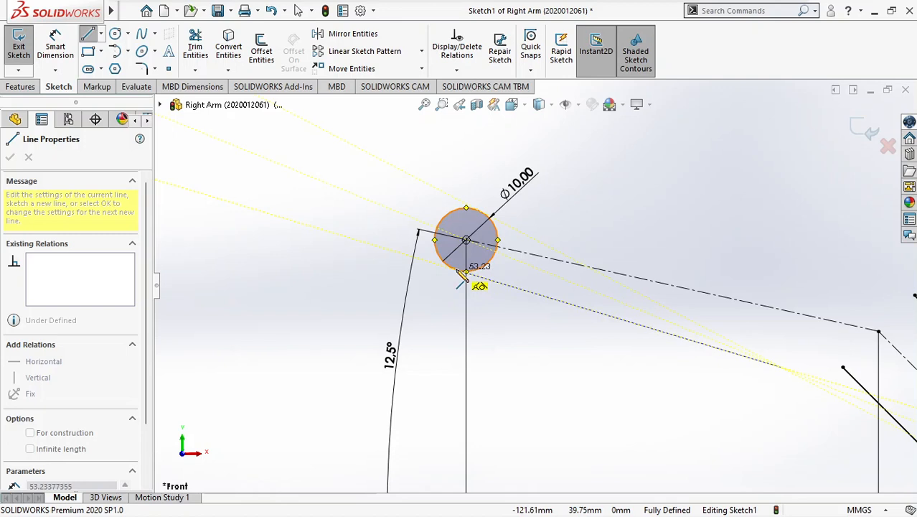
pyautogui.click(459, 277)
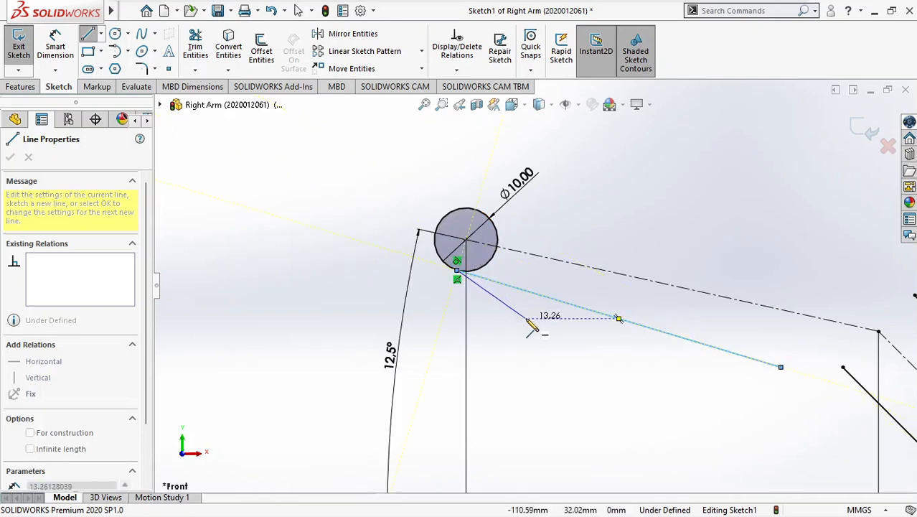
pyautogui.press('Escape')
pyautogui.press('Escape')
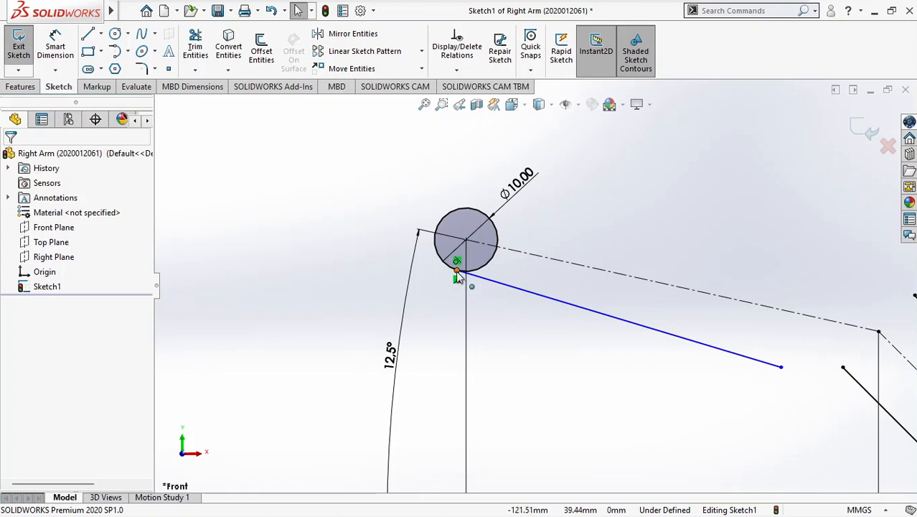
# Step: Try shifting the tangent line's end along the circle, and undo both the shift and the line
pyautogui.moveTo(458, 272); pyautogui.dragTo(492, 287)
pyautogui.click(504, 313)
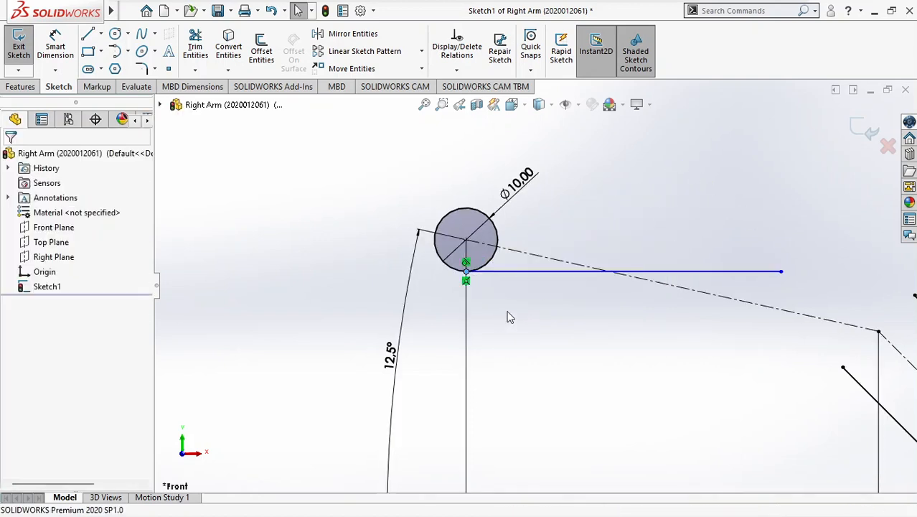
pyautogui.hotkey('ctrl', 'z')
pyautogui.hotkey('ctrl', 'z')
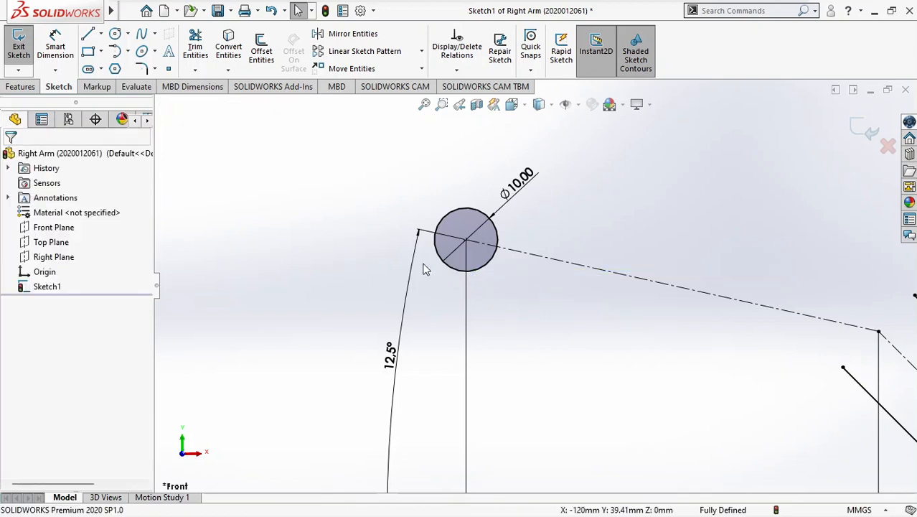
# Step: Sketch a free line about 53.5 mm long below the shallow centerline, from near the lower offset line's end to just under the circle
pyautogui.click(88, 33)
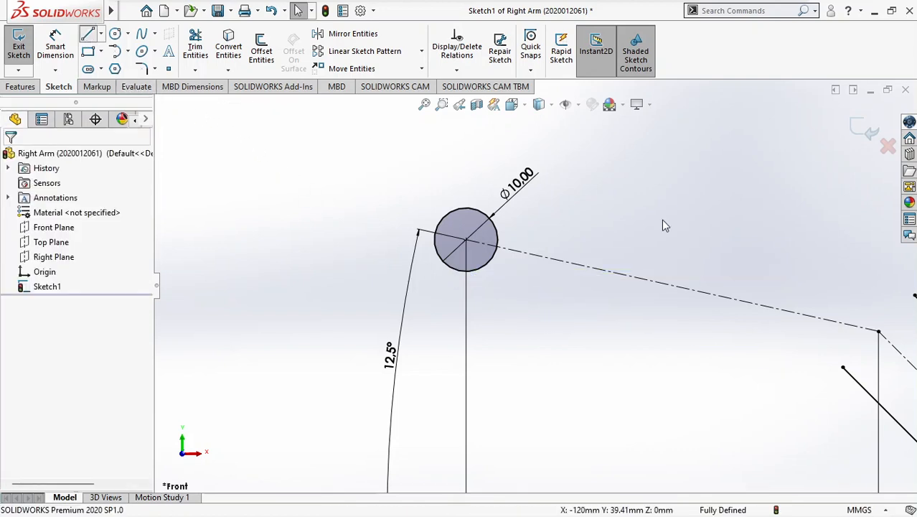
pyautogui.click(778, 357)
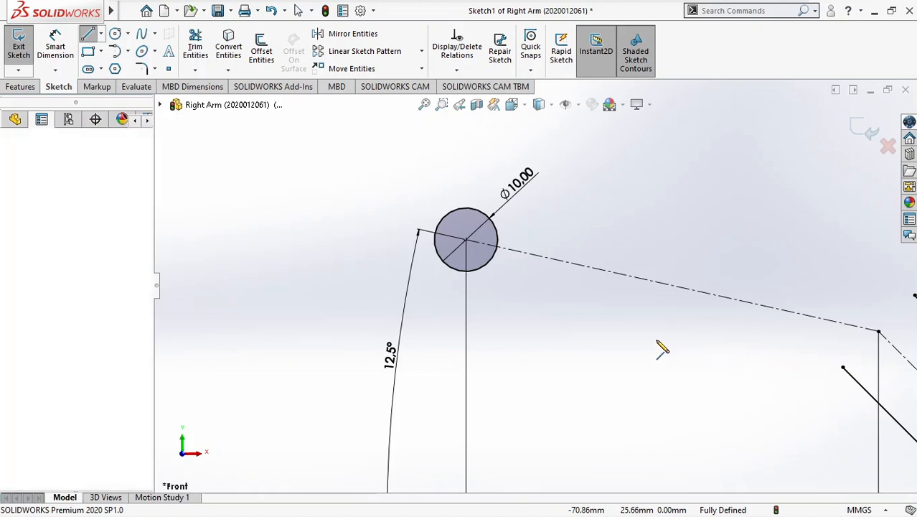
pyautogui.click(448, 280)
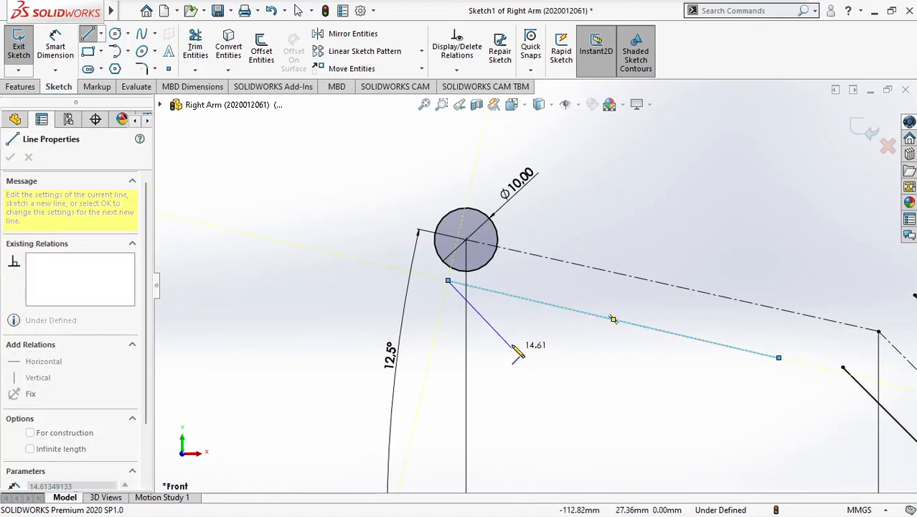
pyautogui.press('Escape')
pyautogui.press('Escape')
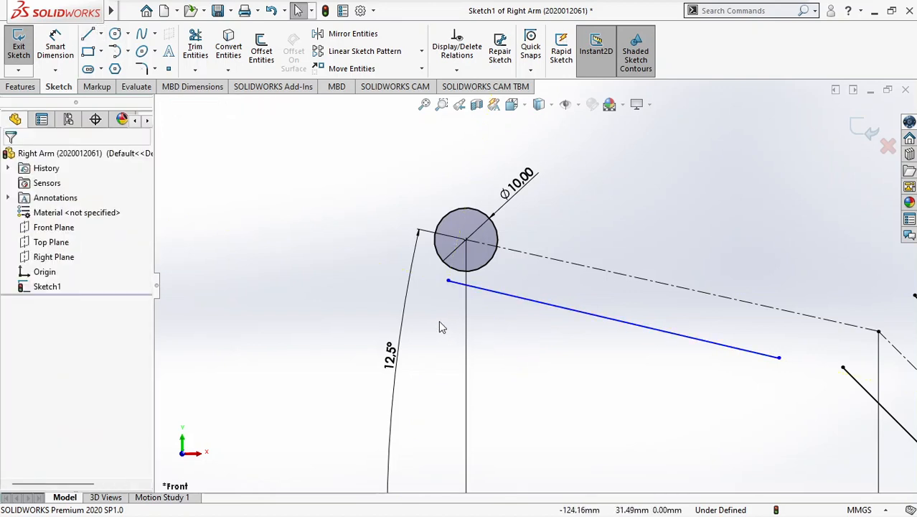
# Step: Add a tangent relation between the new line and the 10 mm circle
pyautogui.click(494, 290)
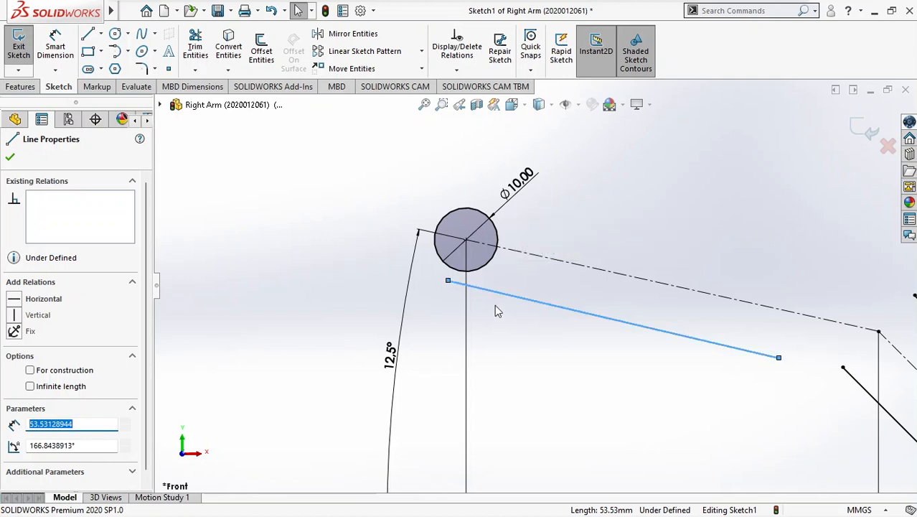
pyautogui.click(477, 277)
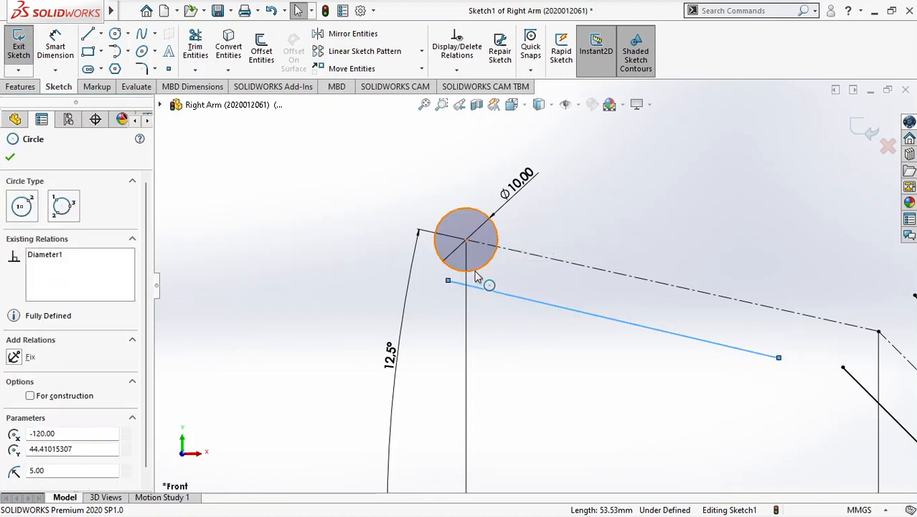
pyautogui.keyDown('ctrl'); pyautogui.click(478, 277); pyautogui.keyUp('ctrl')
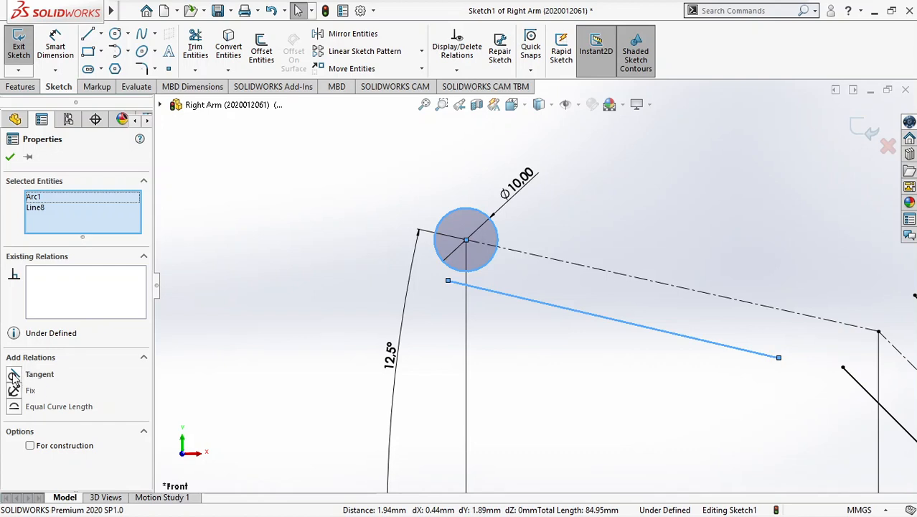
pyautogui.click(13, 375)
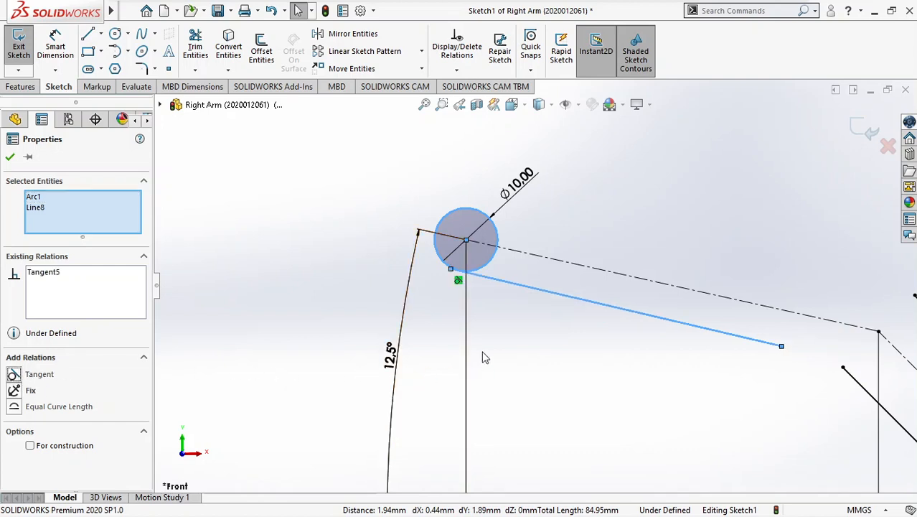
pyautogui.click(511, 314)
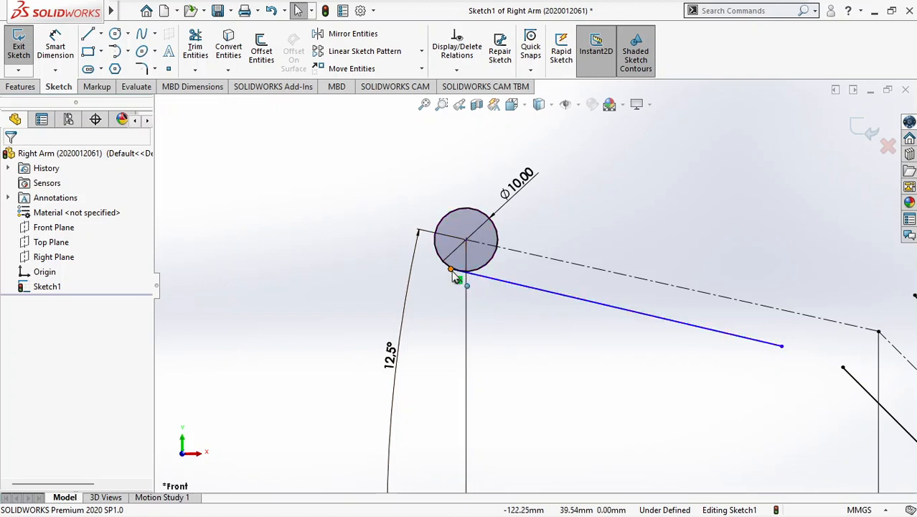
# Step: Try to attach the tangent line's outer endpoint to the underside of the circle, and undo the change
pyautogui.scroll(-6, 456, 278)
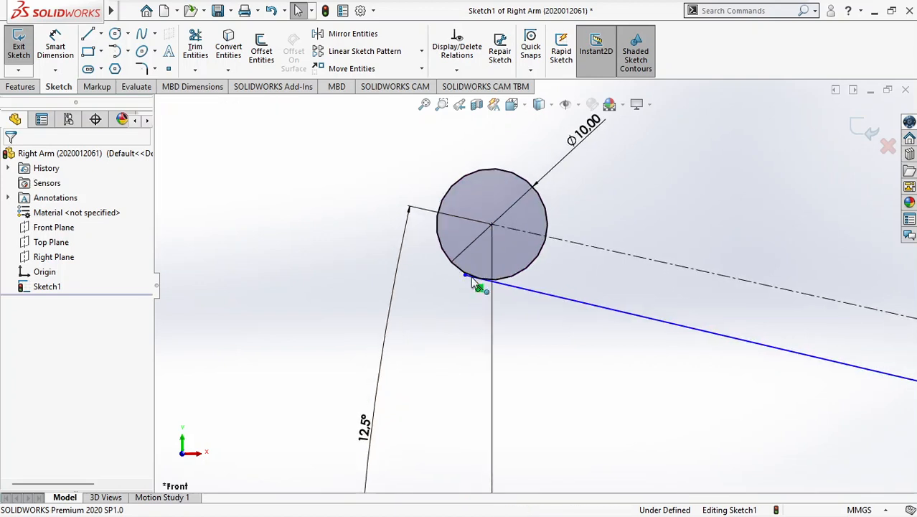
pyautogui.scroll(-4, 498, 277)
pyautogui.scroll(4, 498, 276)
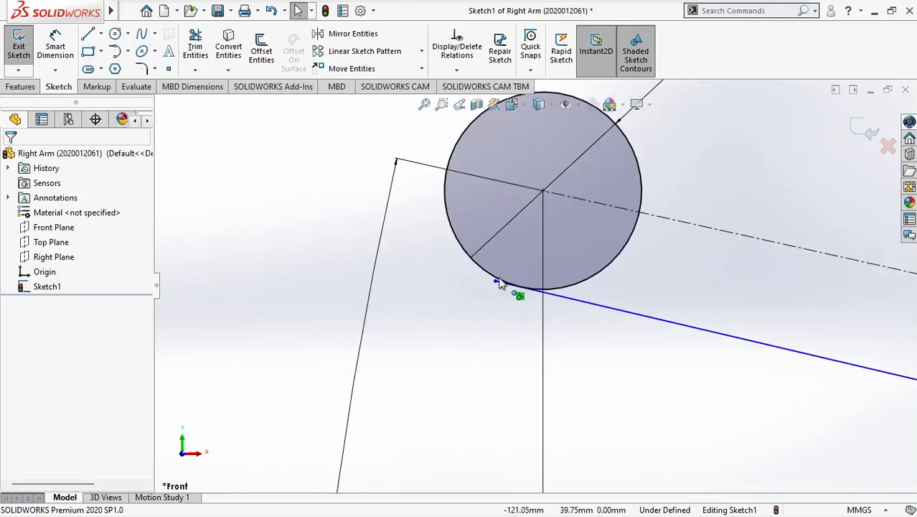
pyautogui.moveTo(493, 280); pyautogui.dragTo(510, 289)
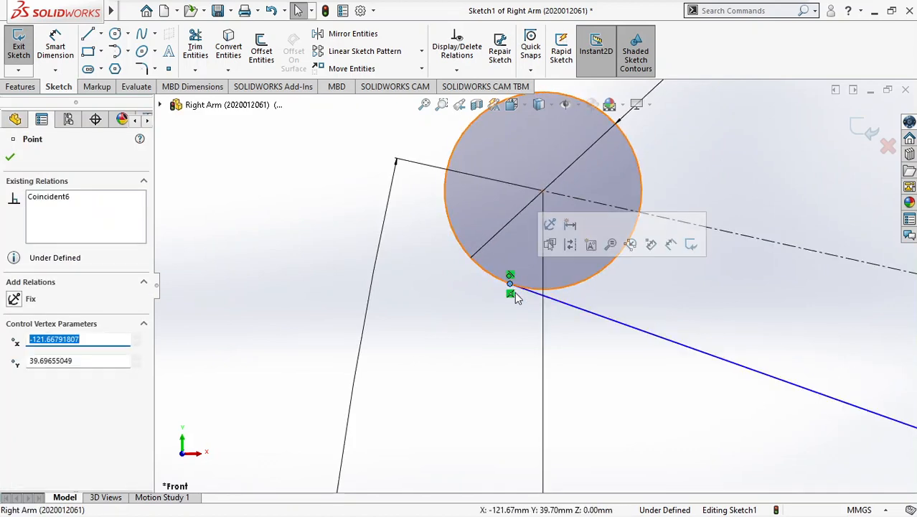
pyautogui.hotkey('ctrl', 'z')
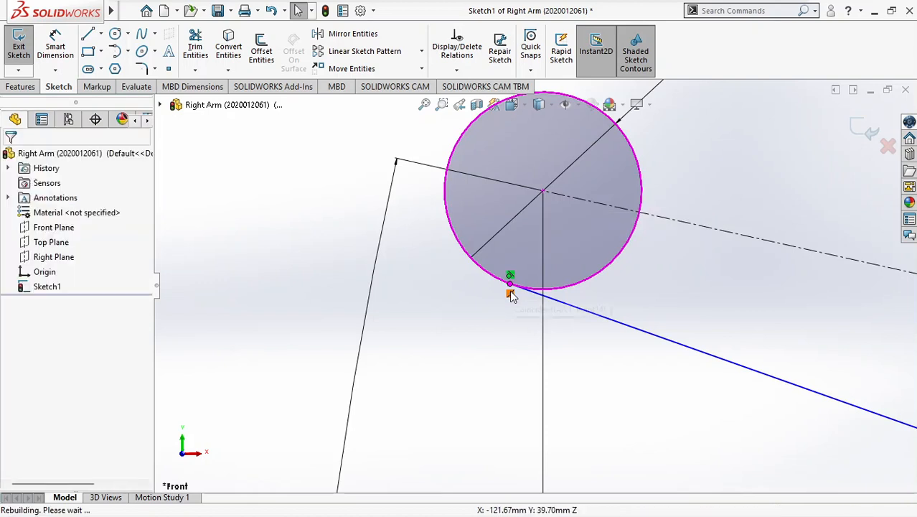
pyautogui.click(508, 245)
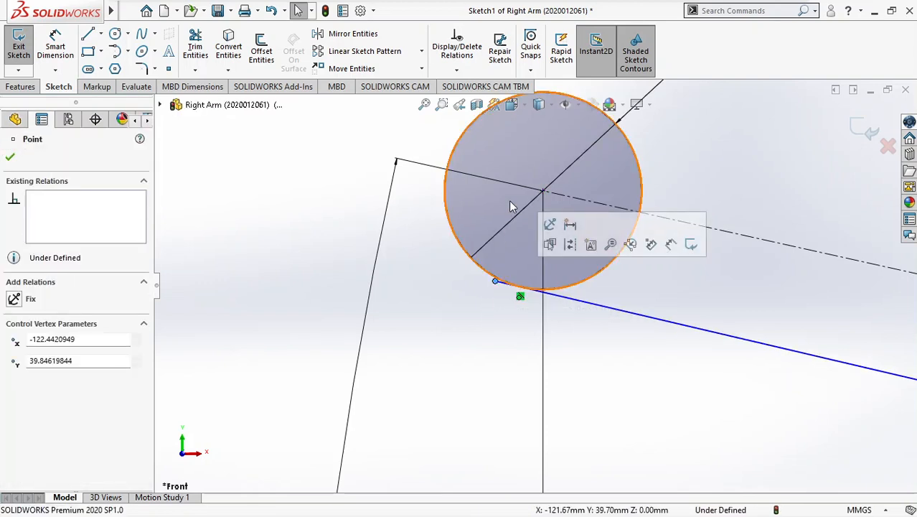
# Step: Extend the tangent line's outer end past the circle, and bring it back coincident with the circle at its tangent point
pyautogui.scroll(2, 525, 220)
pyautogui.scroll(-2, 524, 232)
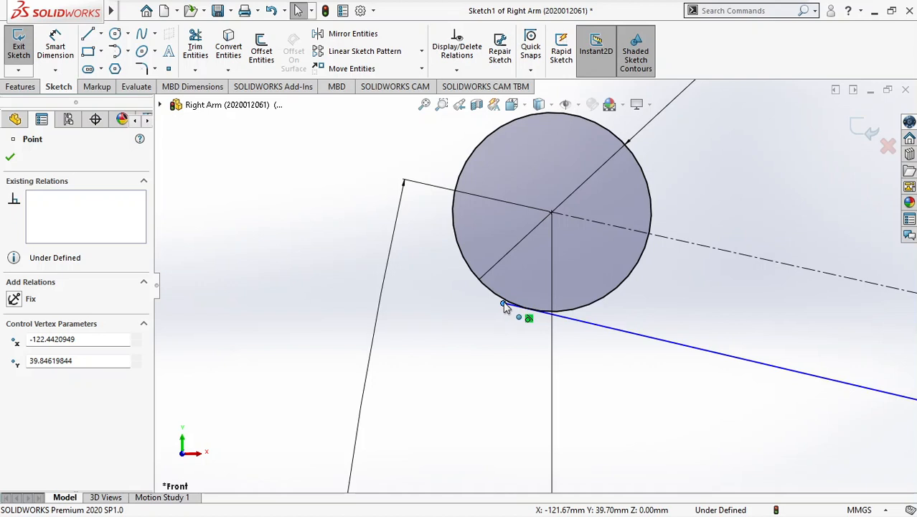
pyautogui.moveTo(504, 306); pyautogui.dragTo(401, 283)
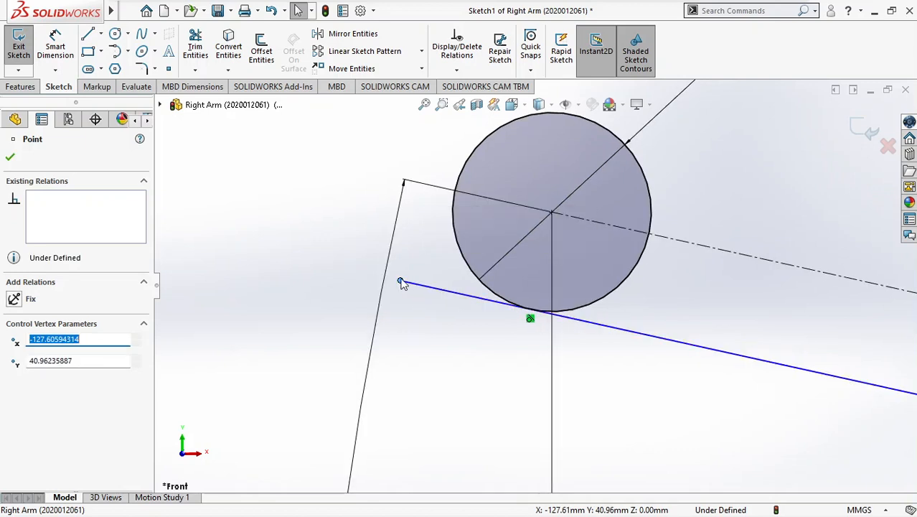
pyautogui.moveTo(403, 283); pyautogui.dragTo(522, 311)
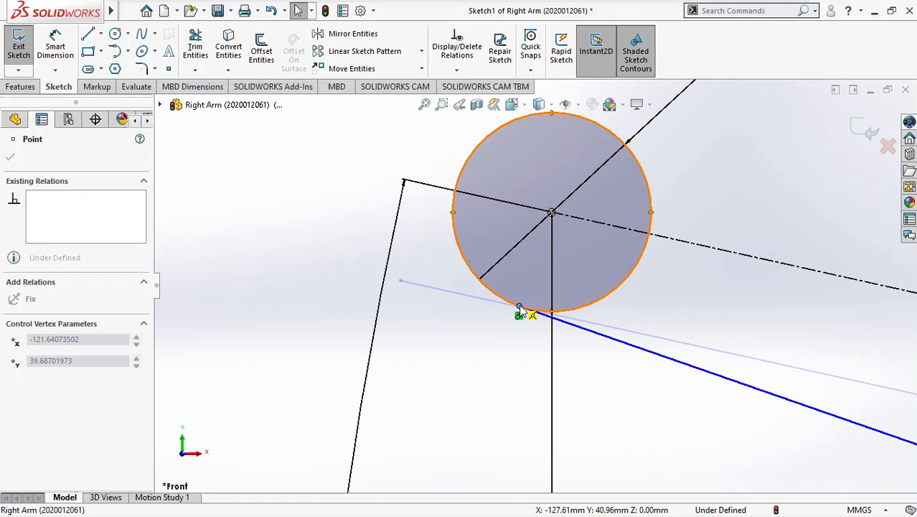
pyautogui.moveTo(521, 311); pyautogui.dragTo(520, 309)
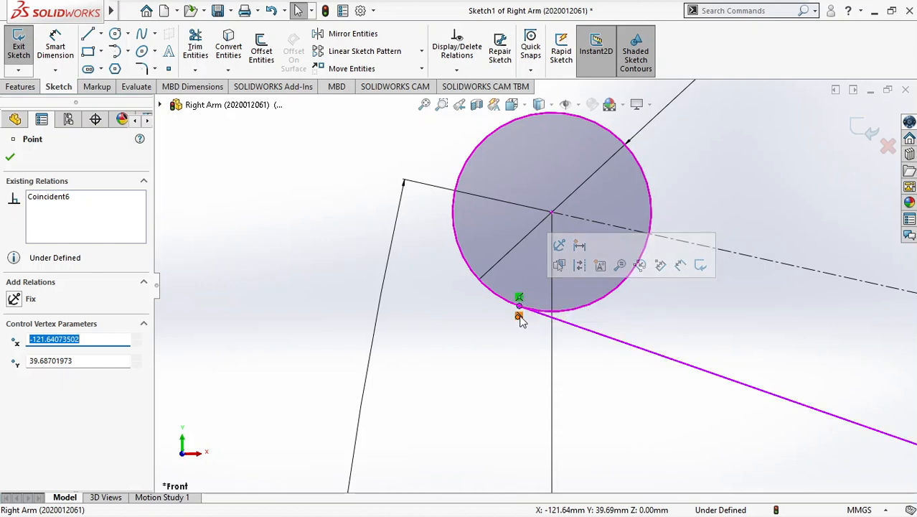
# Step: Undo the attachment of the tangent line's outer endpoint to the circle
pyautogui.click(508, 376)
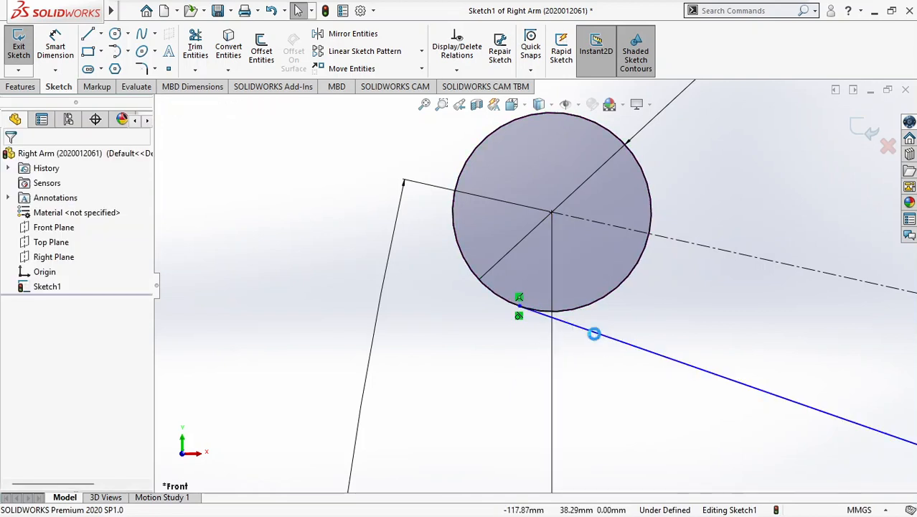
pyautogui.hotkey('ctrl', 'z')
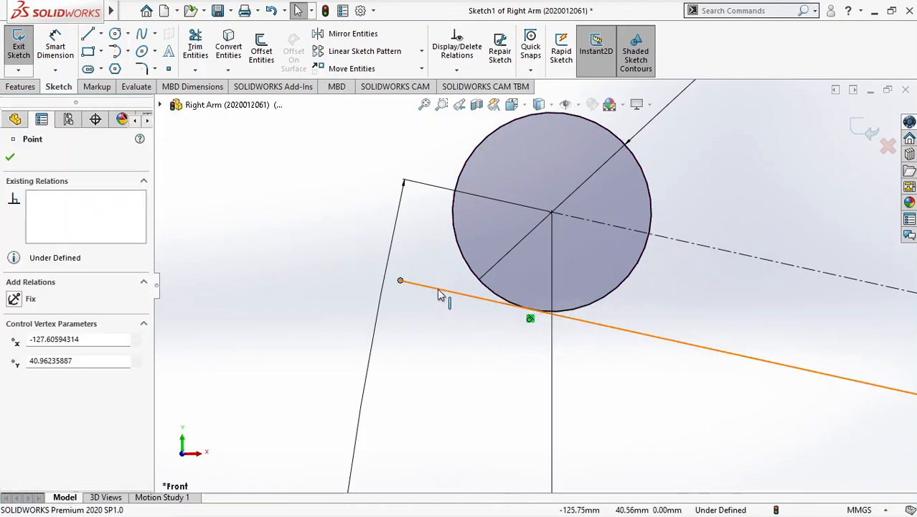
# Step: Select the tangent line together with the 10 mm circle, and review the existing and available relations for the pair
pyautogui.click(646, 337)
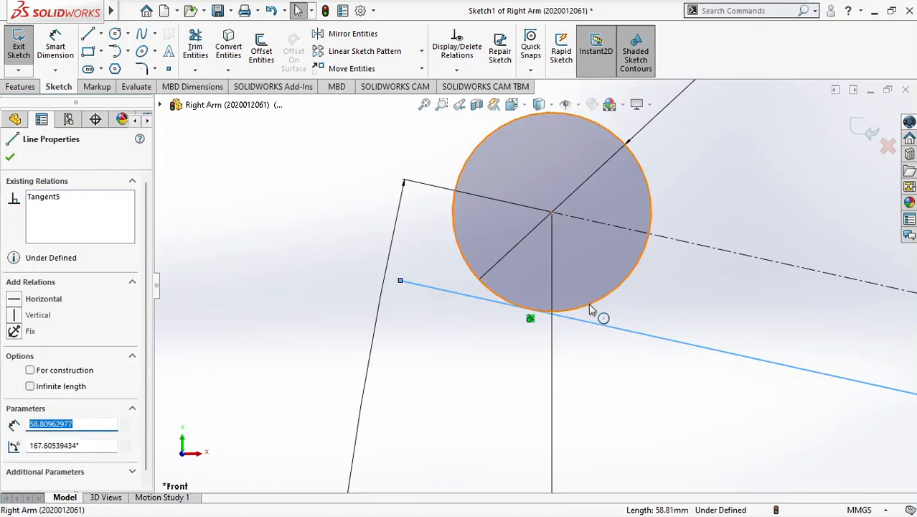
pyautogui.click(660, 334)
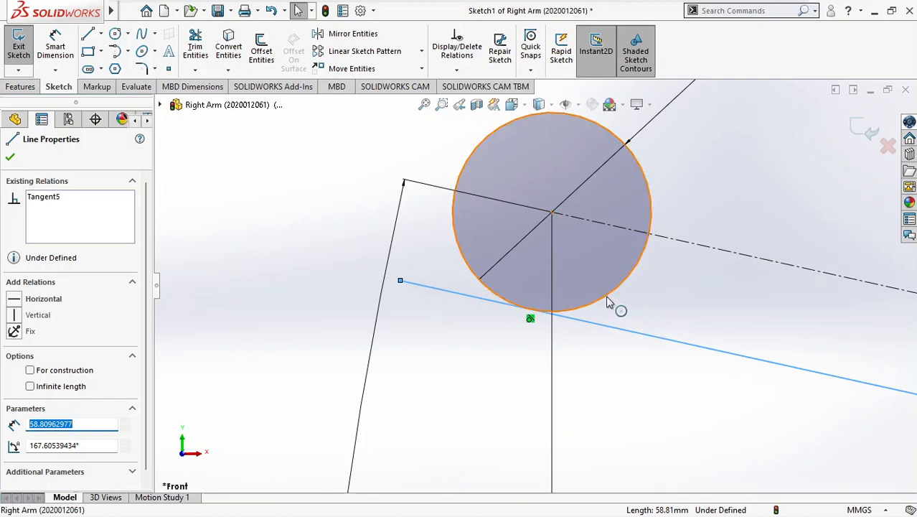
pyautogui.keyDown('ctrl'); pyautogui.click(567, 323); pyautogui.keyUp('ctrl')
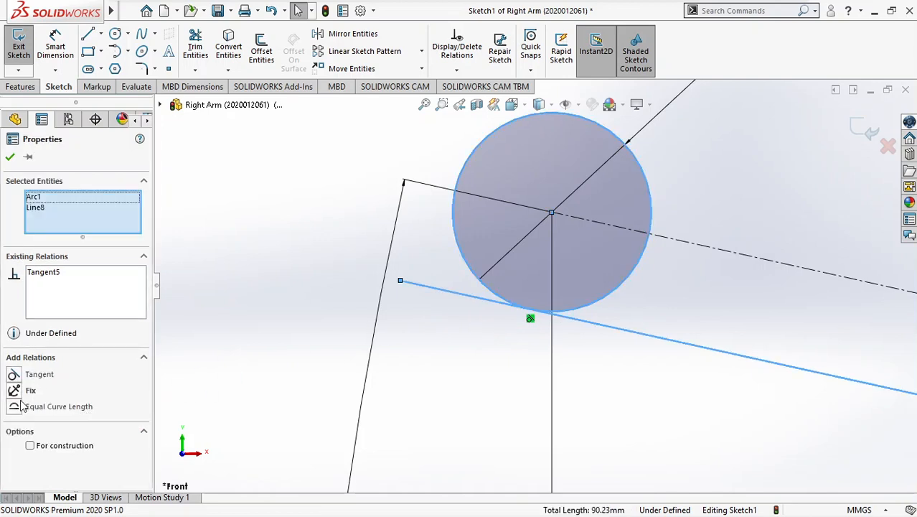
pyautogui.click(144, 361)
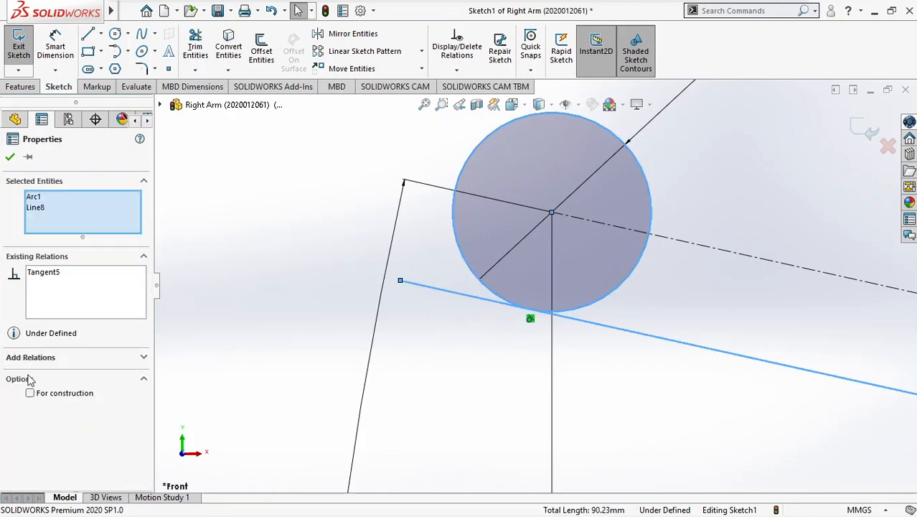
pyautogui.click(144, 359)
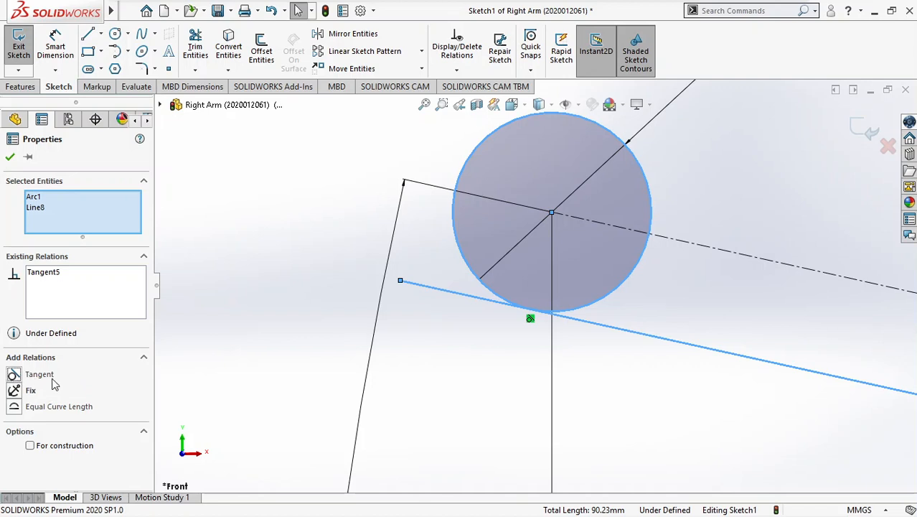
pyautogui.click(402, 281)
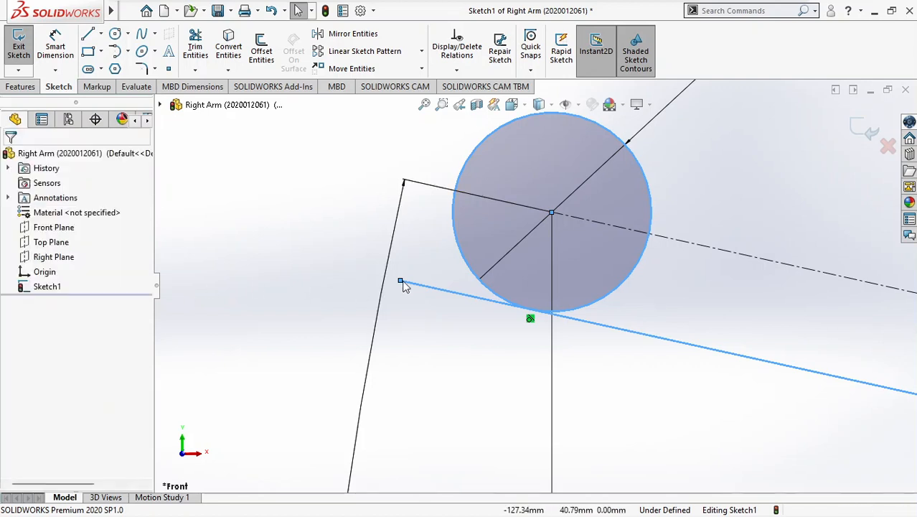
pyautogui.click(400, 281)
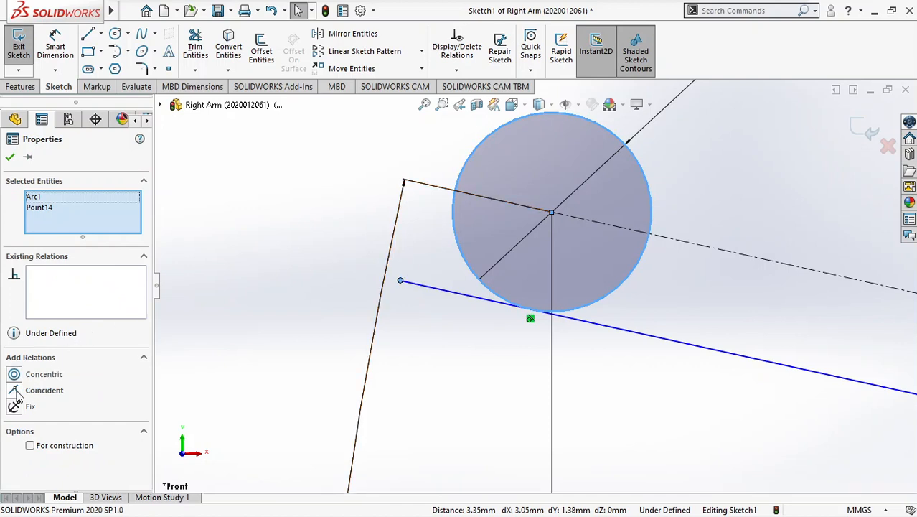
pyautogui.click(414, 254)
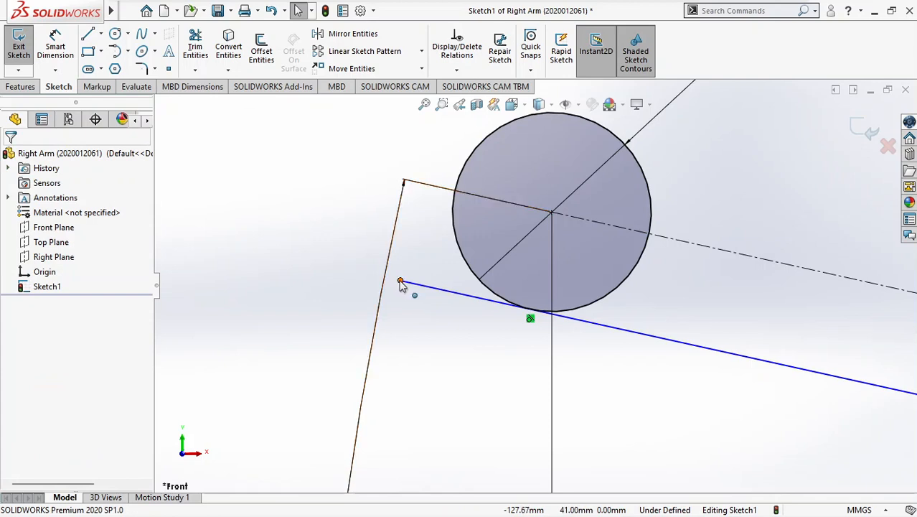
# Step: Add a coincident relation between the tangent line's outer endpoint and the 10 mm circle
pyautogui.click(401, 281)
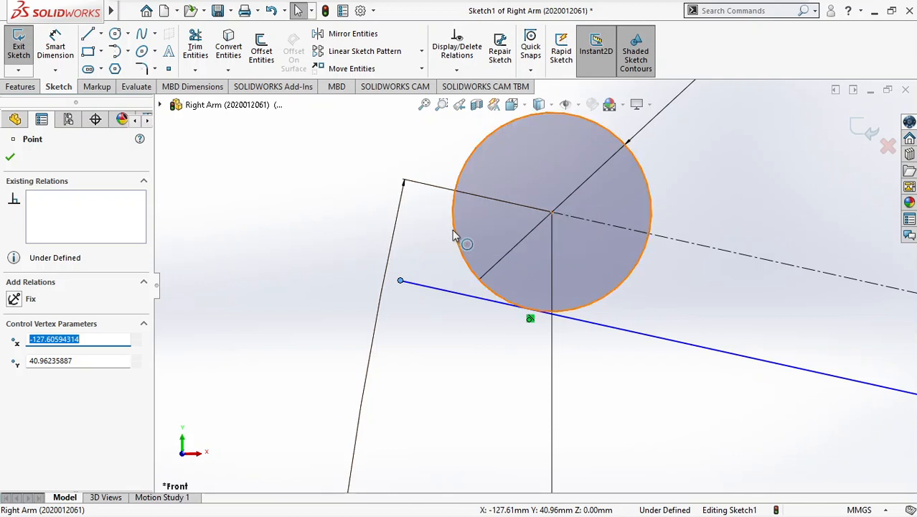
pyautogui.click(454, 237)
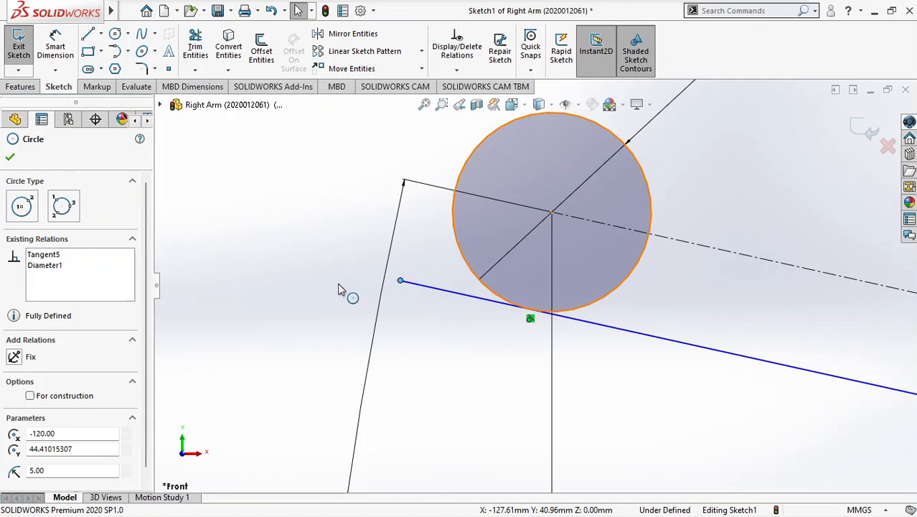
pyautogui.keyDown('ctrl'); pyautogui.moveTo(339, 284); pyautogui.dragTo(338, 279); pyautogui.keyUp('ctrl')
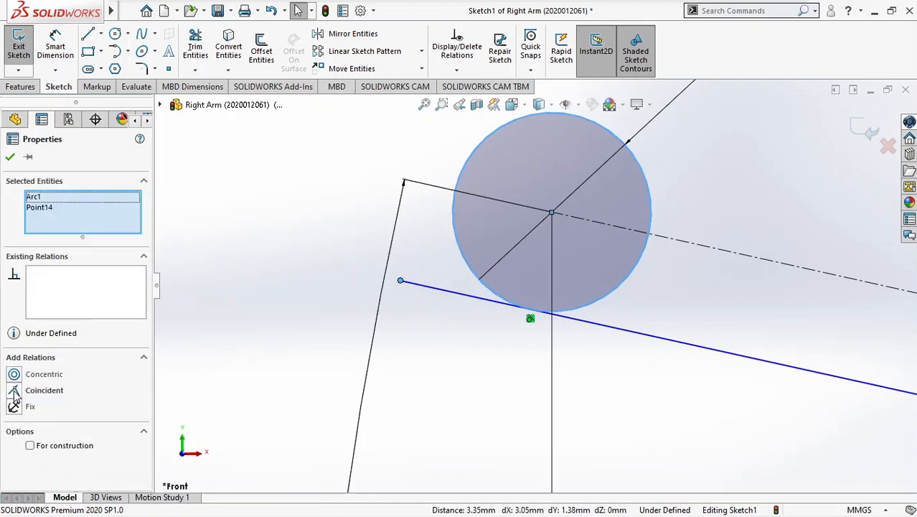
pyautogui.click(15, 391)
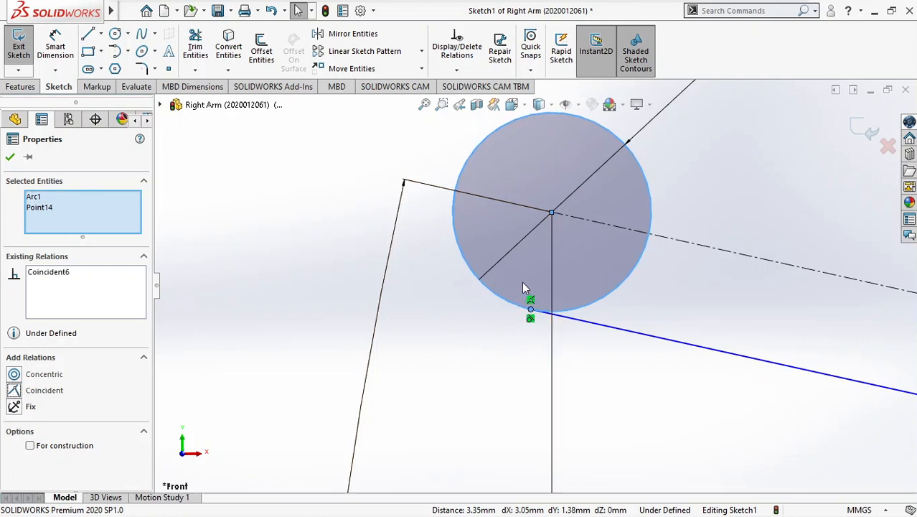
pyautogui.scroll(-2, 579, 334)
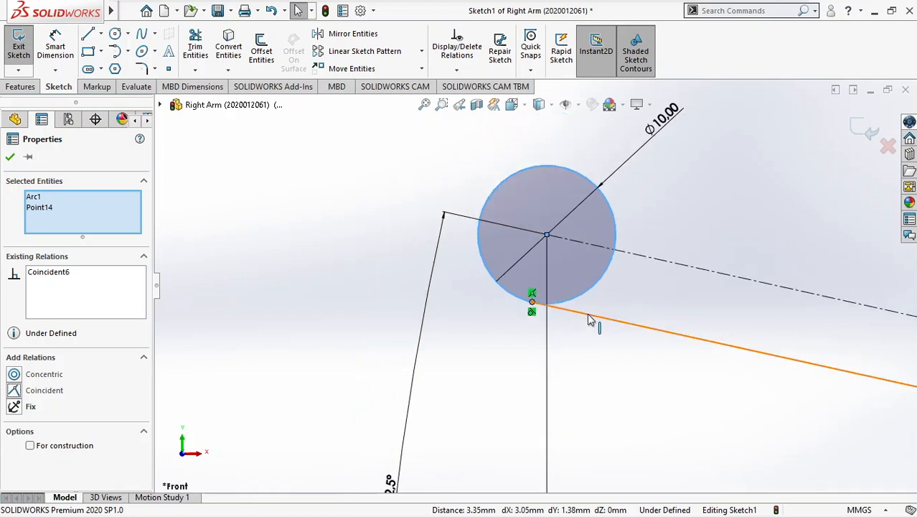
pyautogui.scroll(3, 588, 320)
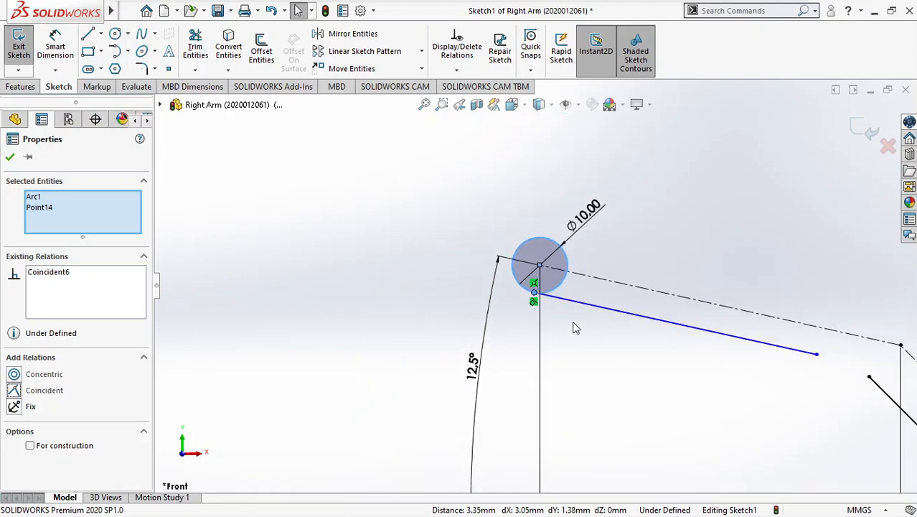
pyautogui.scroll(-2, 574, 327)
pyautogui.press('Escape')
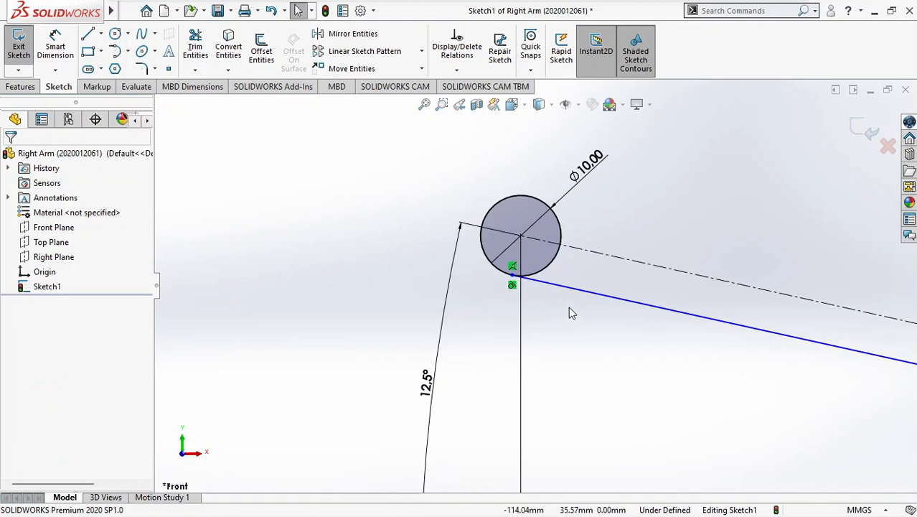
# Step: Consult the mirroring instructions on page 18 of the PDF module, and mirror the tangent line about the shallow centerline
pyautogui.hotkey('alt', 'Tab')
pyautogui.scroll(-7, 635, 290)
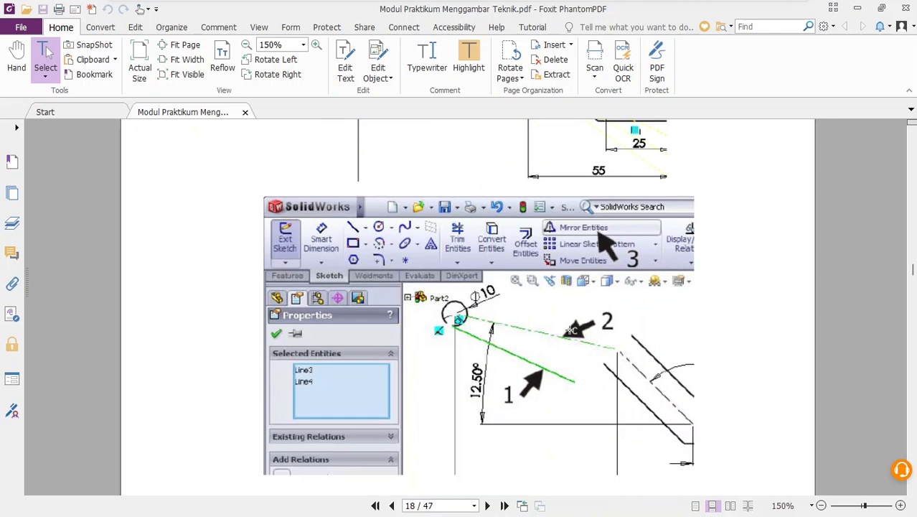
pyautogui.scroll(-1, 570, 330)
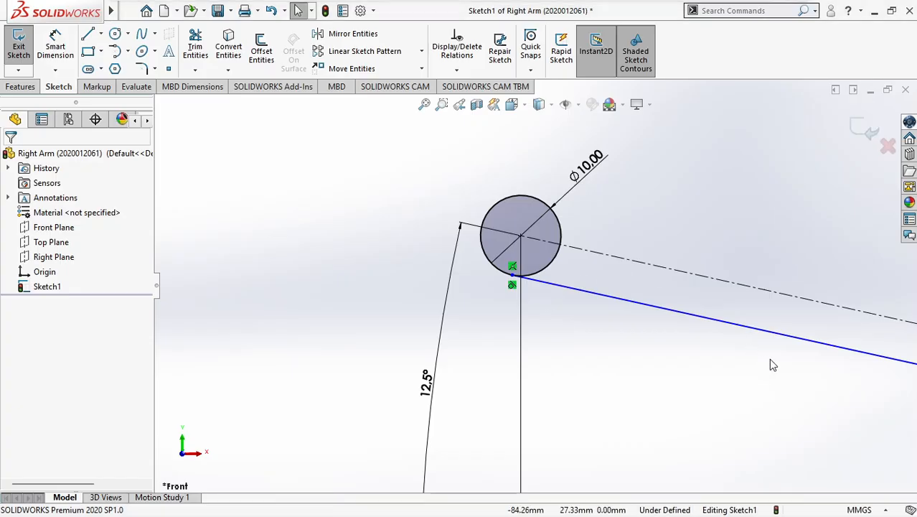
pyautogui.scroll(2, 761, 369)
pyautogui.scroll(1, 664, 345)
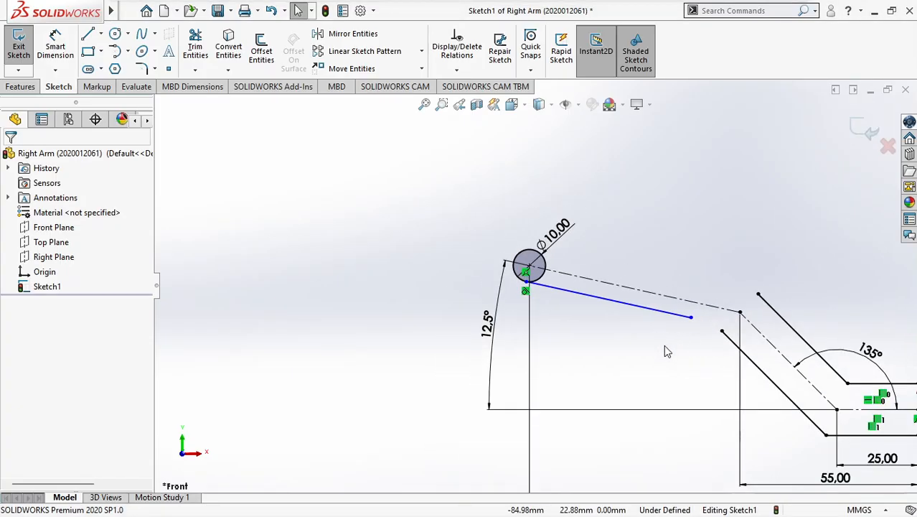
pyautogui.scroll(-4, 635, 324)
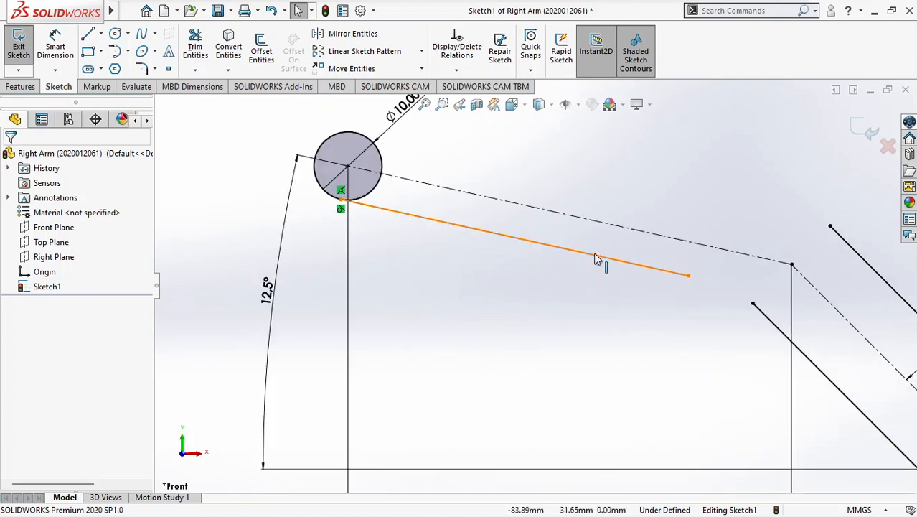
pyautogui.click(622, 260)
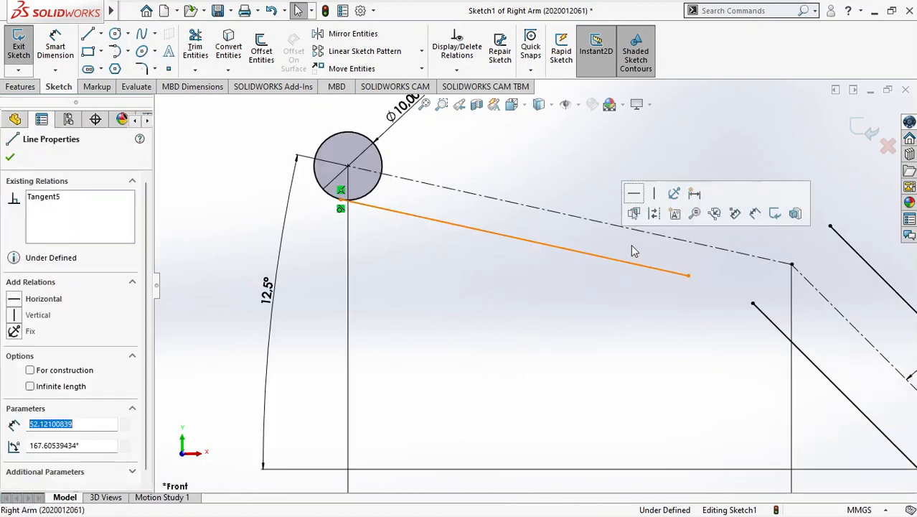
pyautogui.keyDown('ctrl'); pyautogui.click(559, 215); pyautogui.keyUp('ctrl')
pyautogui.click(543, 271)
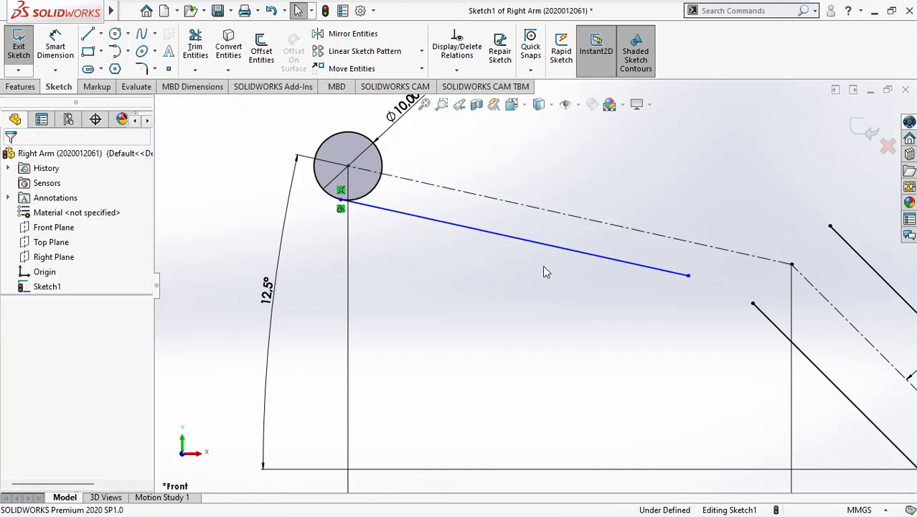
pyautogui.moveTo(645, 309); pyautogui.dragTo(562, 160)
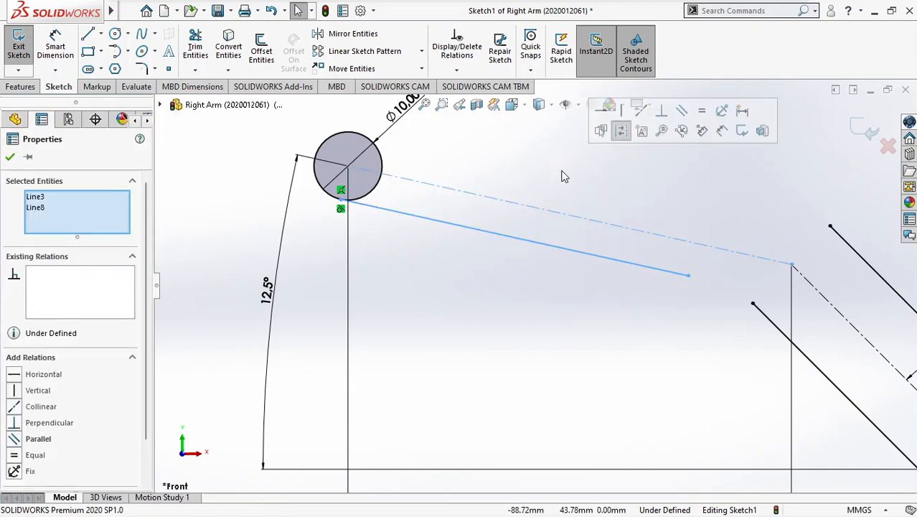
pyautogui.click(366, 36)
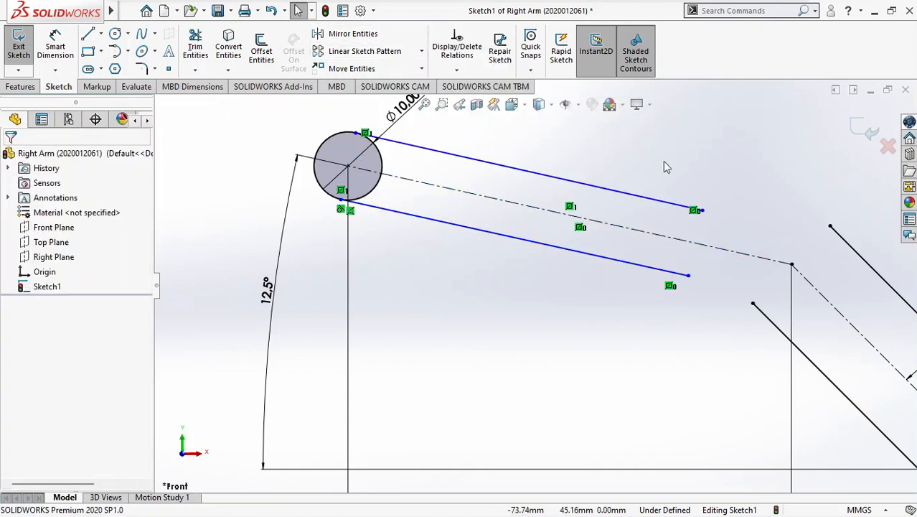
# Step: Switch to the PDF module in Foxit PhantomPDF and examine pages 18 and 19 for the angle dimension between the mirrored lines and the circle trimming instructions
pyautogui.hotkey('alt', 'Tab')
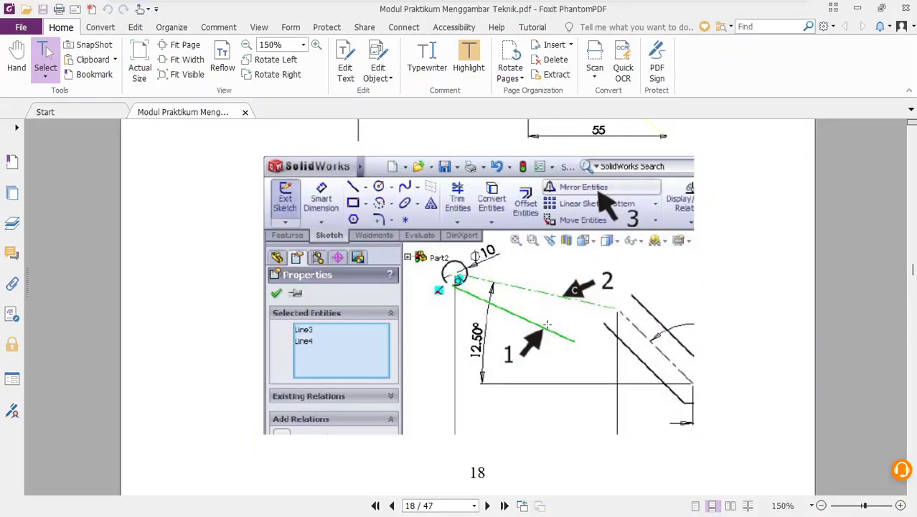
pyautogui.scroll(-10, 547, 320)
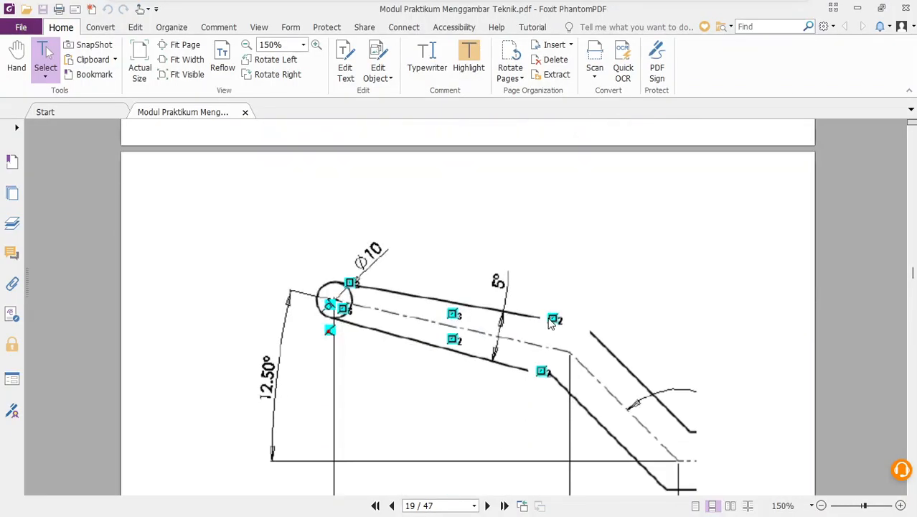
pyautogui.hotkey('alt', 'Tab')
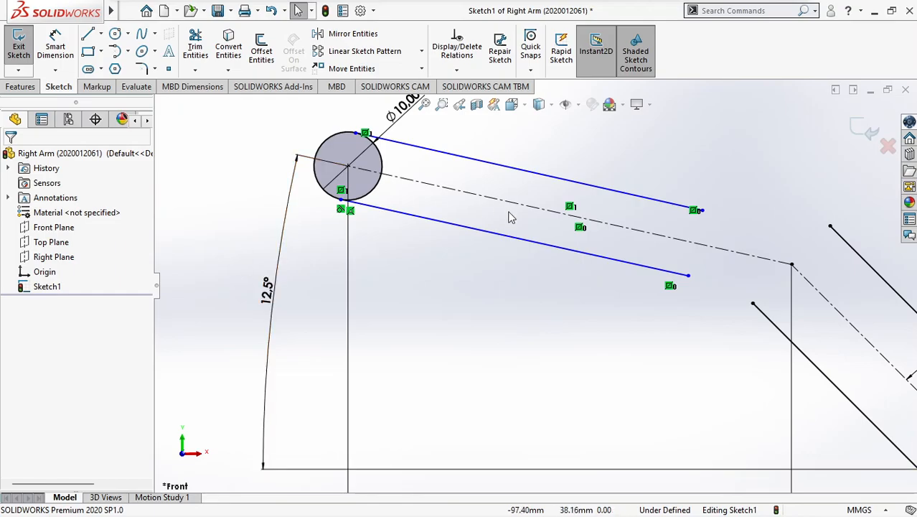
pyautogui.hotkey('alt', 'Tab')
pyautogui.scroll(5, 455, 262)
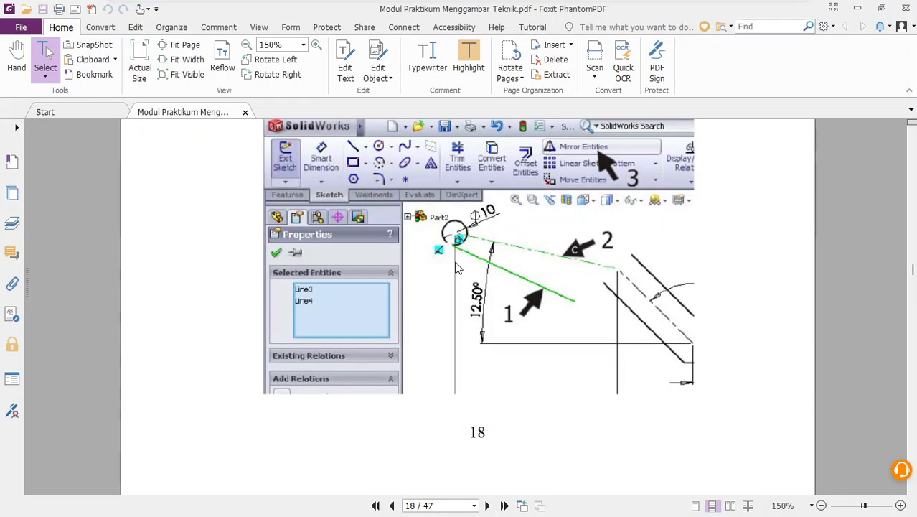
pyautogui.scroll(-8, 457, 265)
pyautogui.scroll(-6, 458, 268)
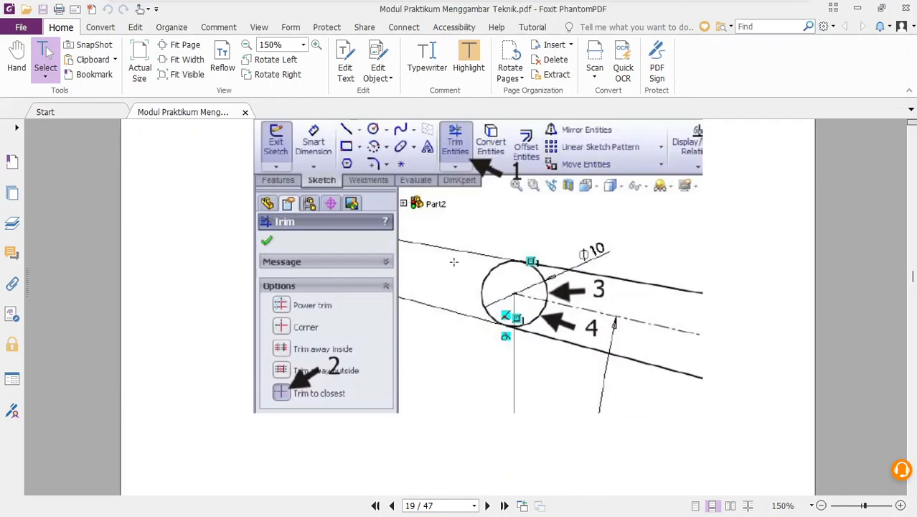
pyautogui.scroll(8, 452, 259)
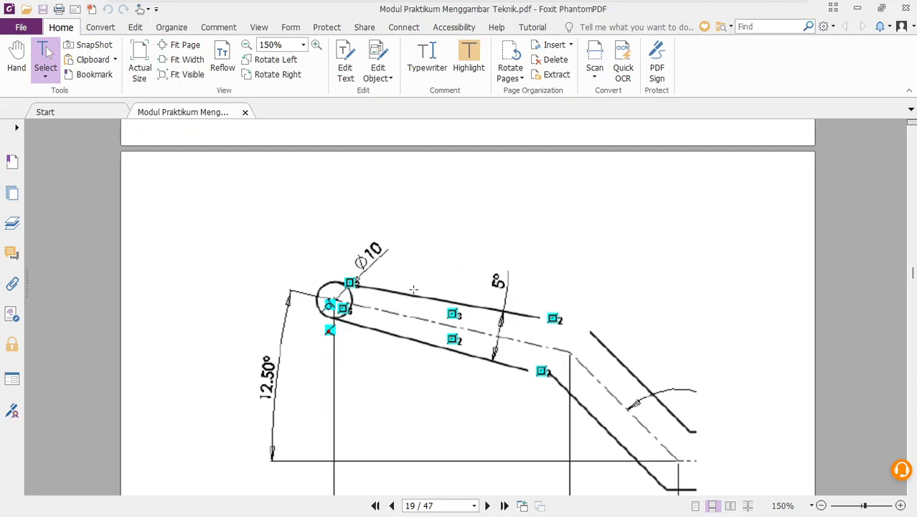
pyautogui.scroll(-3, 452, 273)
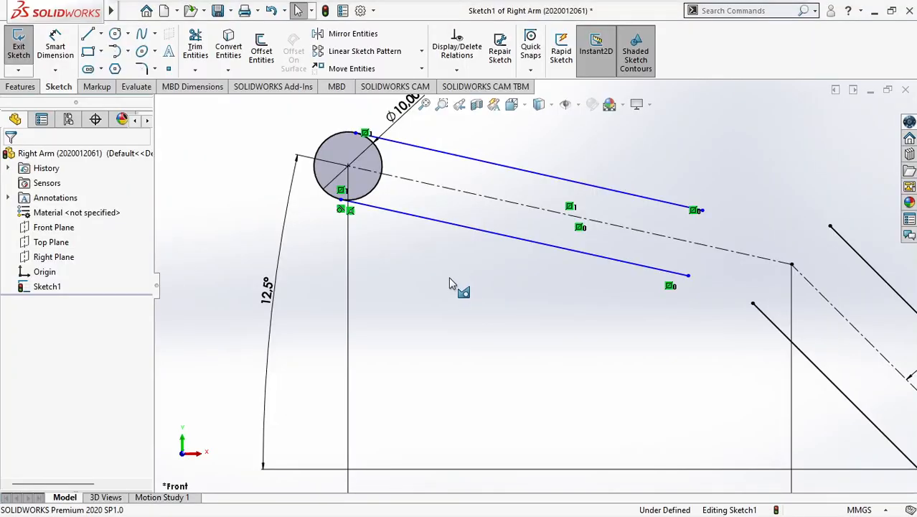
# Step: Try to dimension the angle between the two mirrored tangent lines as 5°
pyautogui.click(54, 46)
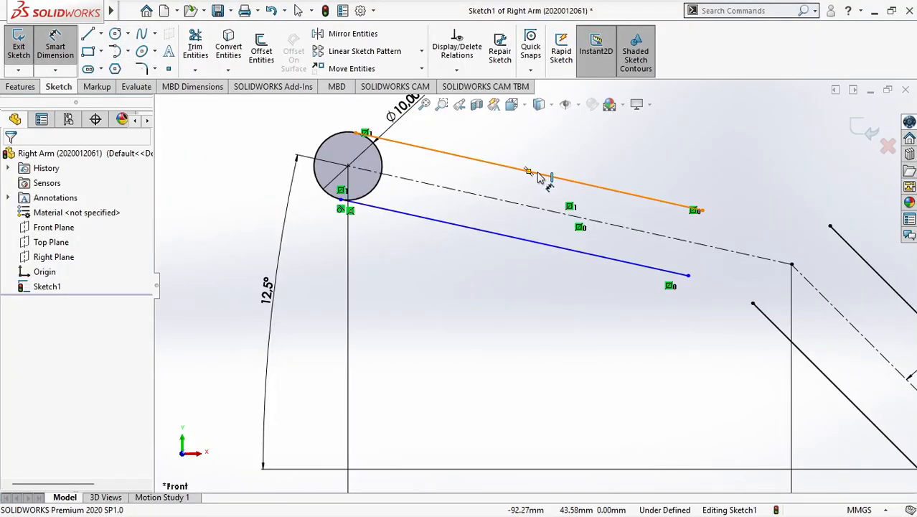
pyautogui.click(569, 184)
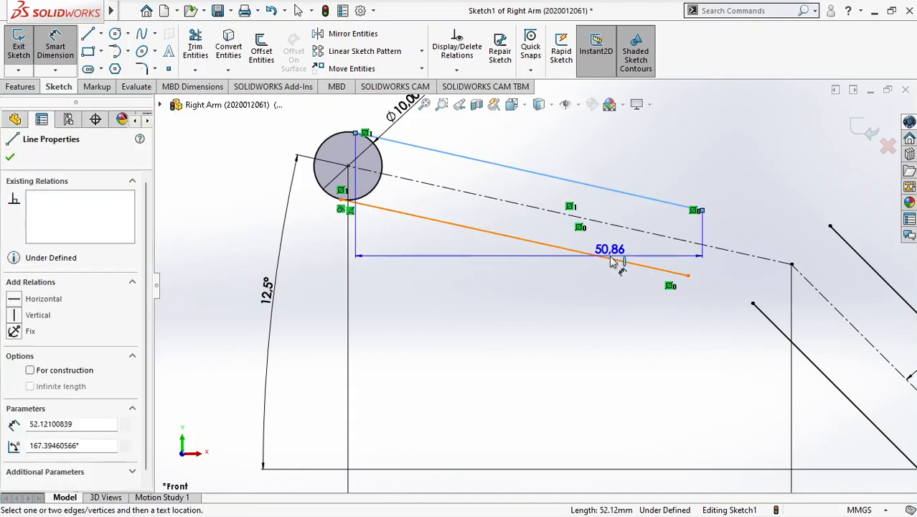
pyautogui.click(611, 259)
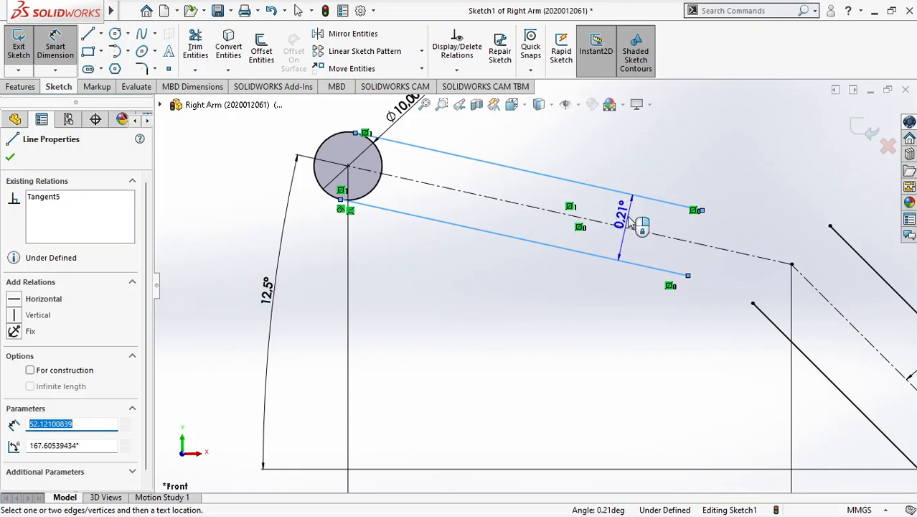
pyautogui.click(631, 224)
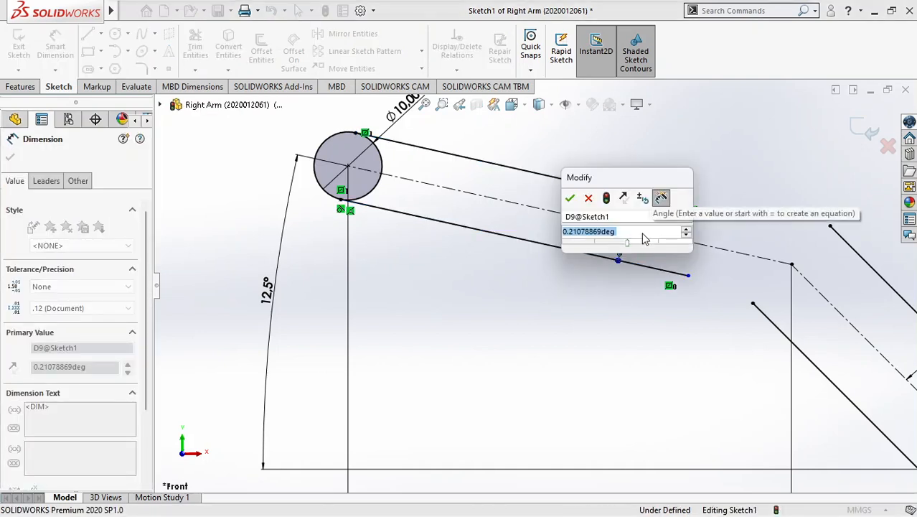
pyautogui.write('5')
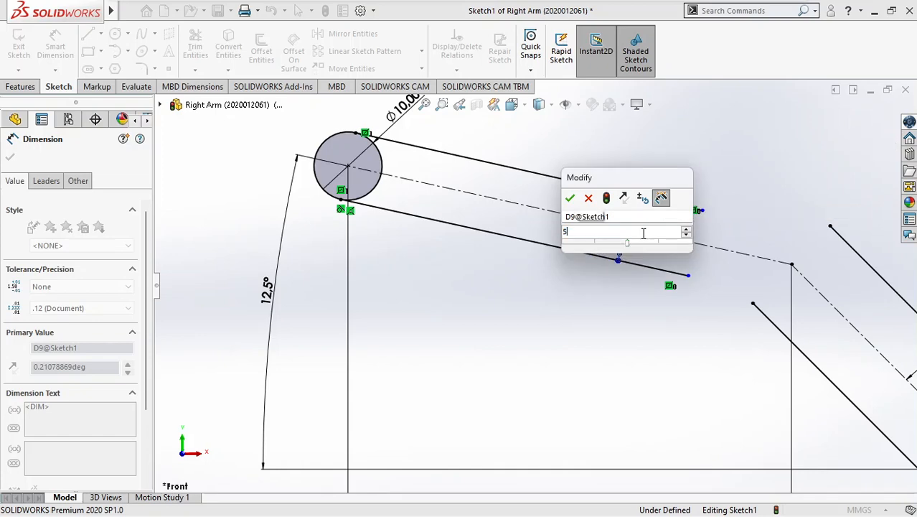
pyautogui.press('Return')
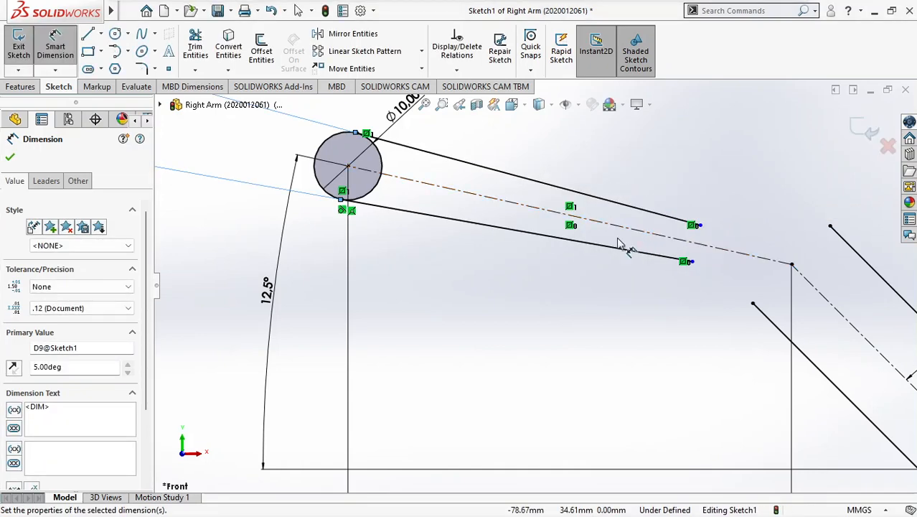
# Step: Revert the 5° value entered for the angle between the mirrored tangent lines
pyautogui.scroll(5, 493, 254)
pyautogui.scroll(5, 403, 246)
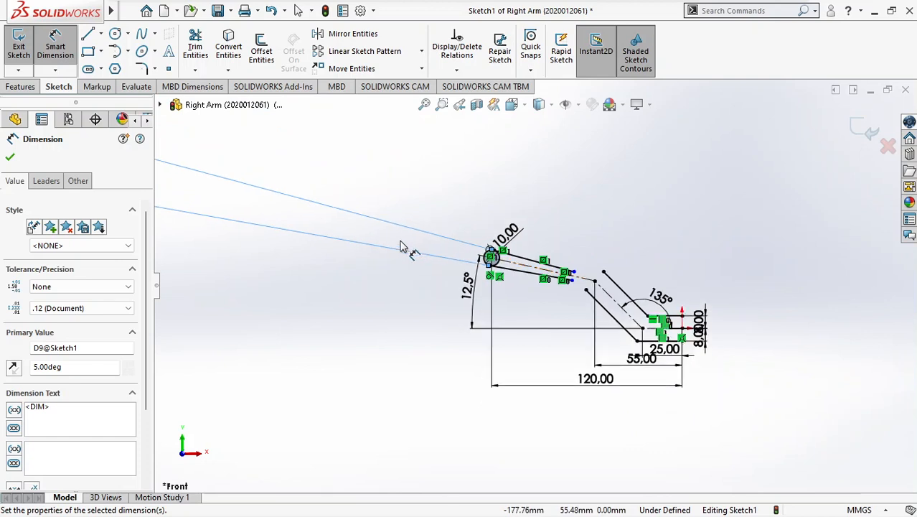
pyautogui.scroll(-3, 404, 245)
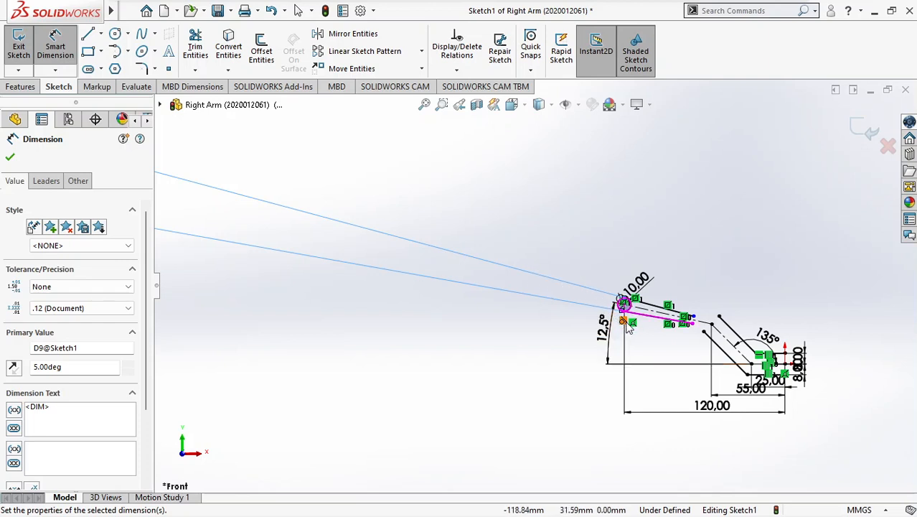
pyautogui.press('Delete')
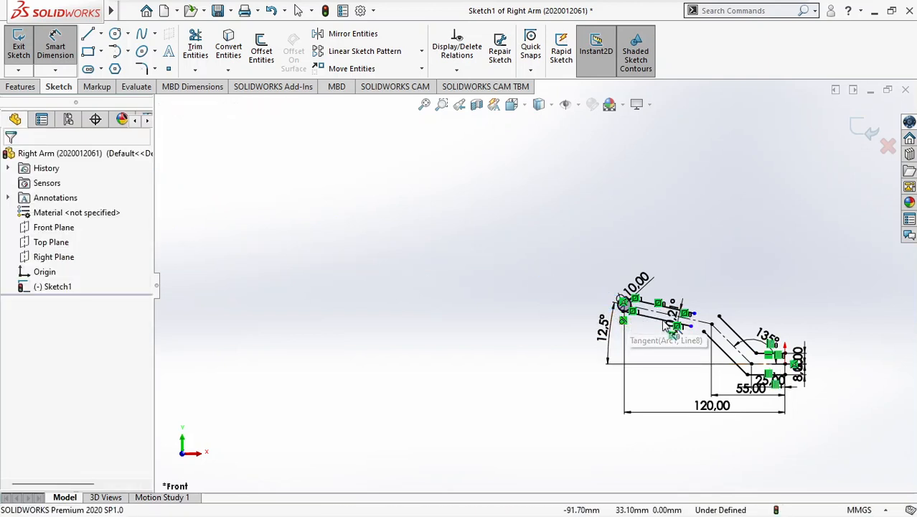
# Step: Relocate the mirrored lines' angle dimension to the outer side of the 10 mm circle and try setting it to 5°
pyautogui.scroll(-3, 683, 329)
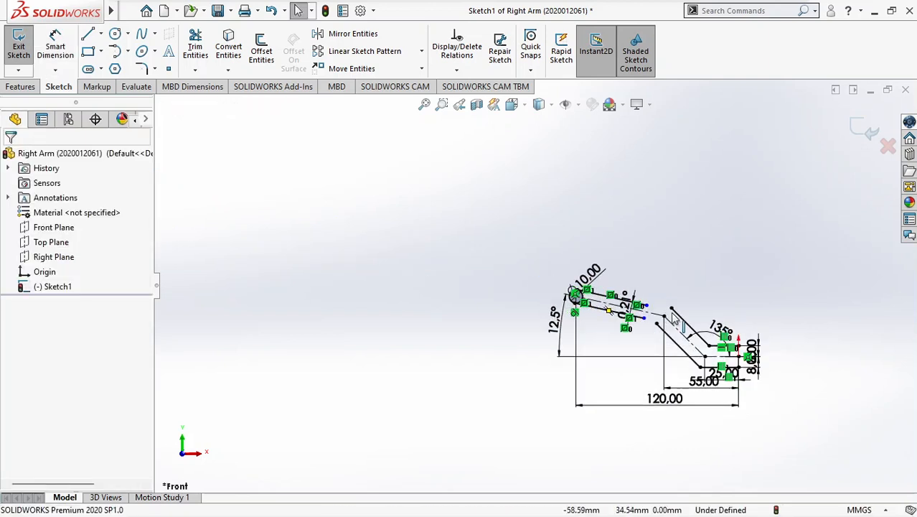
pyautogui.scroll(-2, 660, 318)
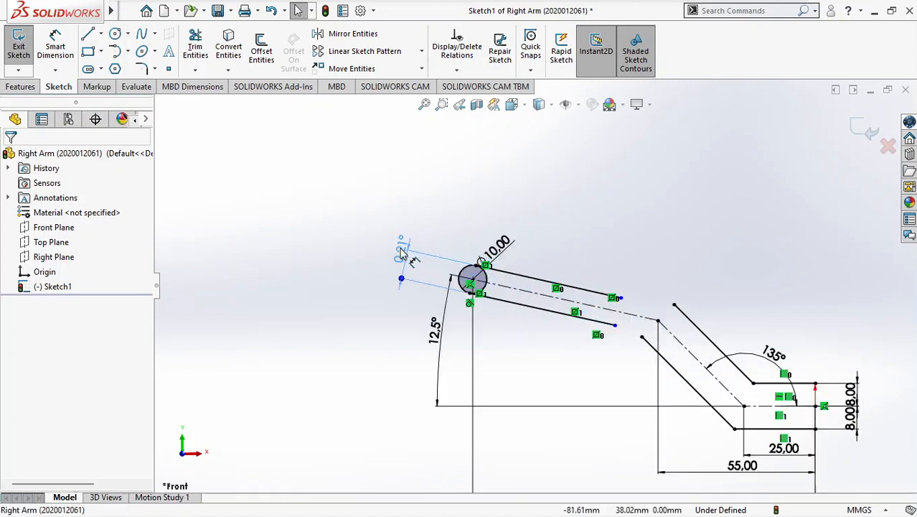
pyautogui.click(401, 251)
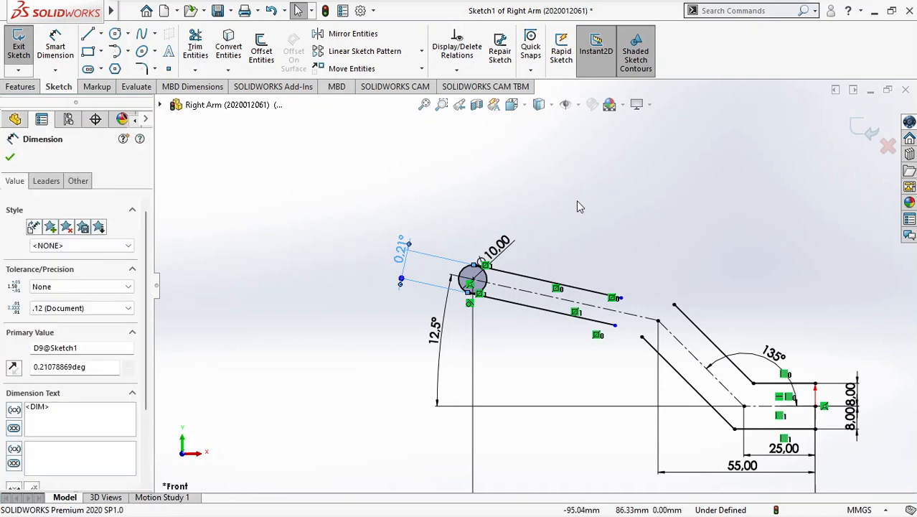
pyautogui.doubleClick(402, 253)
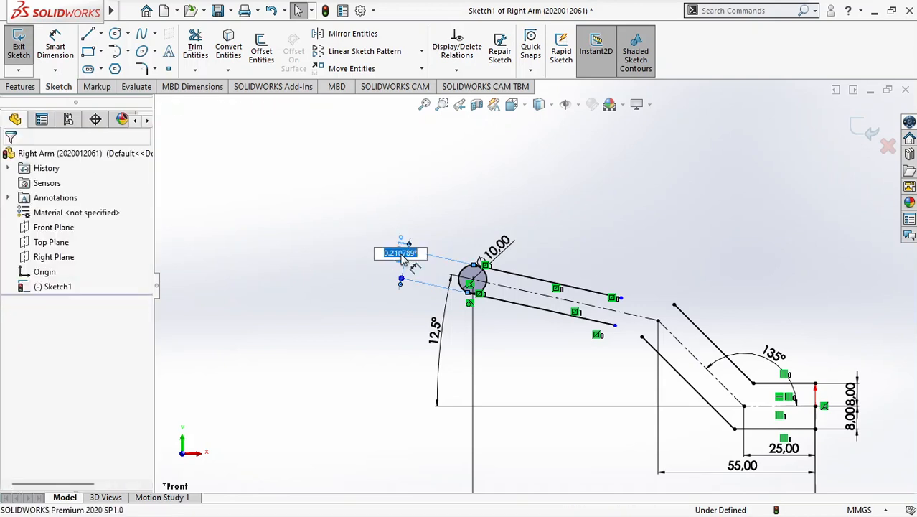
pyautogui.write('5')
pyautogui.press('Return')
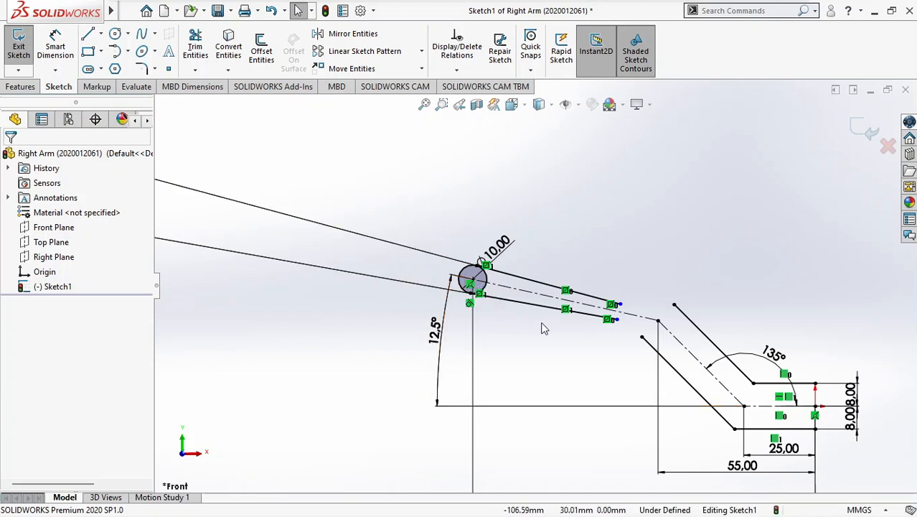
# Step: Undo the angle change and dimension relocation, and remove the angle dimension between the mirrored lines
pyautogui.hotkey('ctrl', 'z')
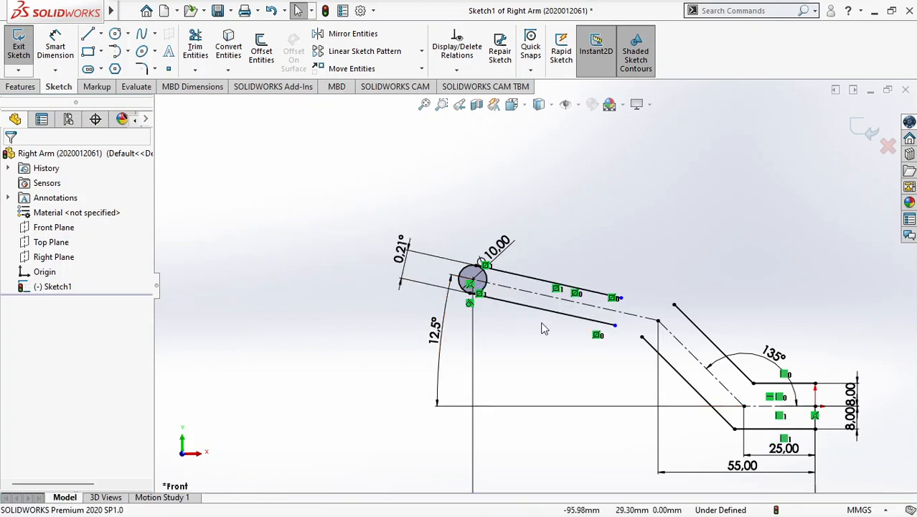
pyautogui.hotkey('ctrl', 'z')
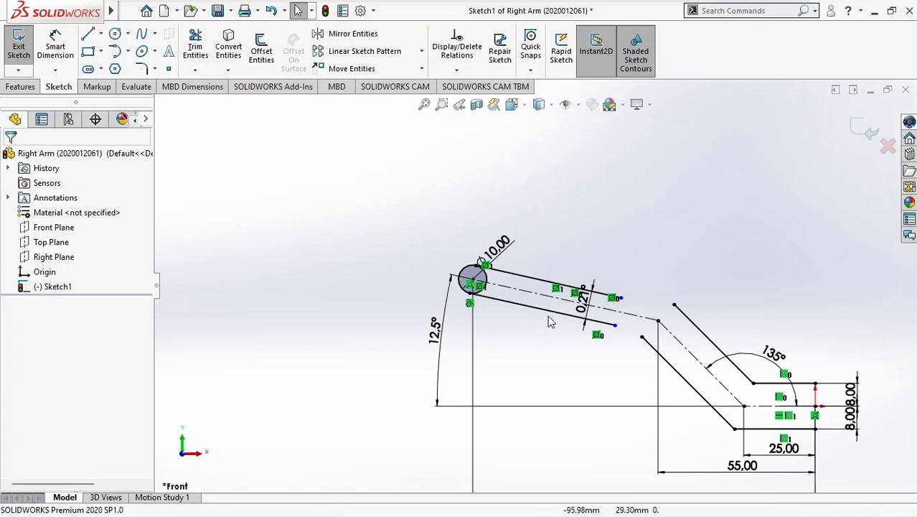
pyautogui.scroll(2, 582, 312)
pyautogui.scroll(-4, 584, 318)
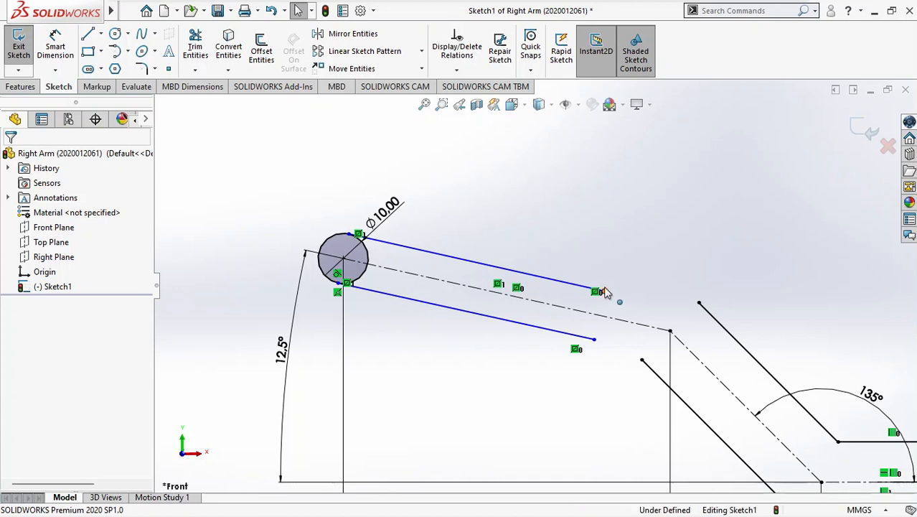
# Step: Spread the mirrored lines apart at their free ends and dimension the angle between them as 5°, placing the dimension across both lines
pyautogui.moveTo(605, 294); pyautogui.dragTo(614, 270)
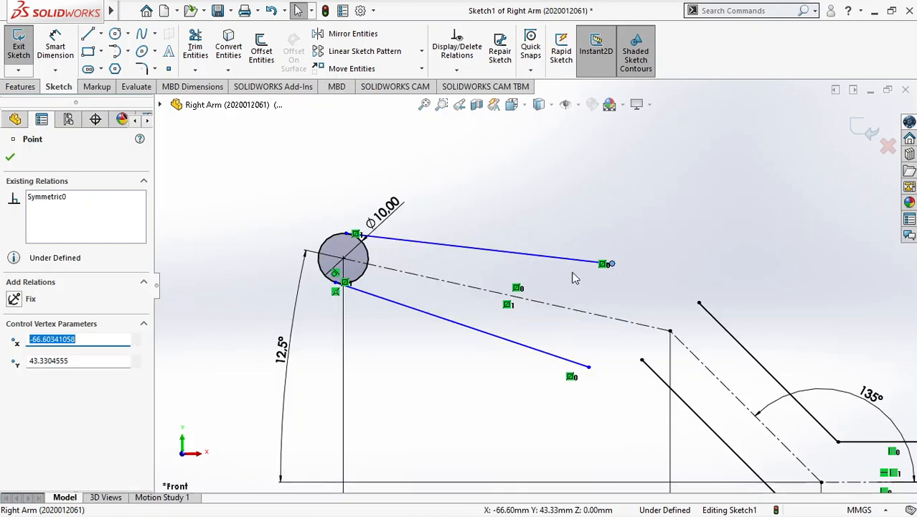
pyautogui.click(55, 44)
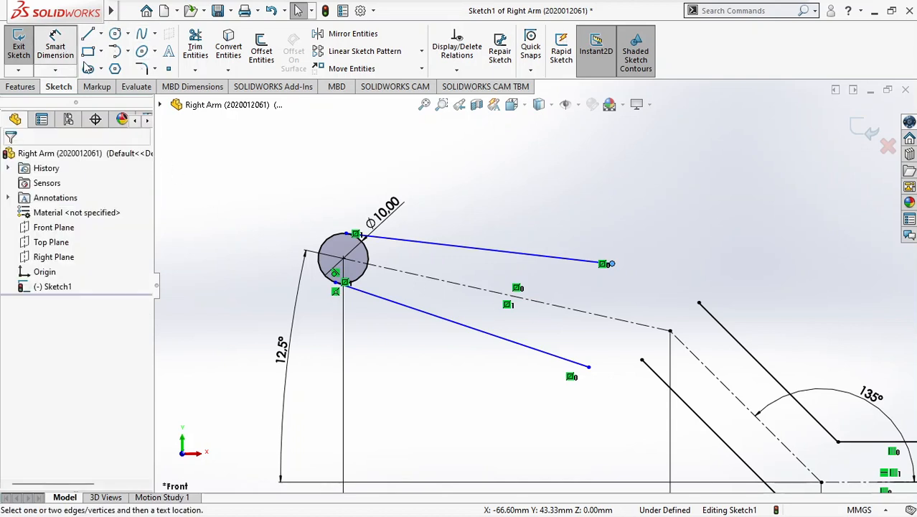
pyautogui.click(487, 252)
pyautogui.click(487, 331)
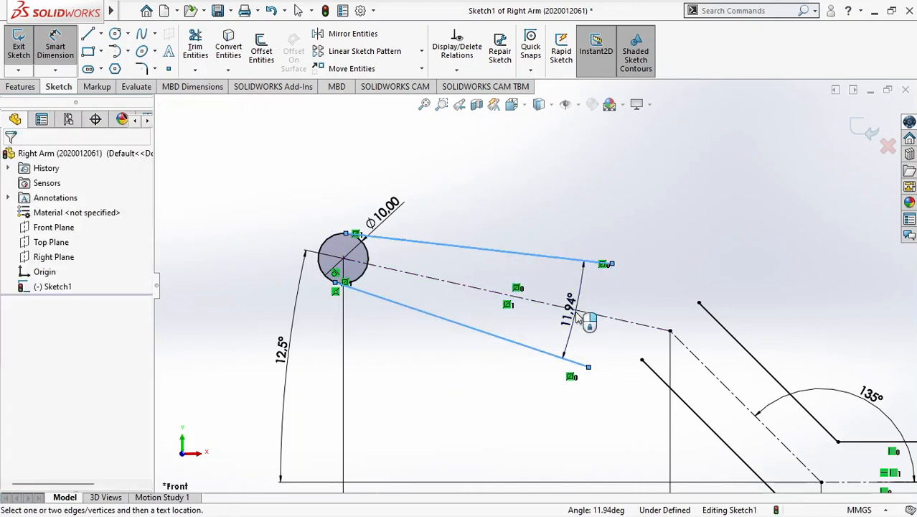
pyautogui.click(578, 316)
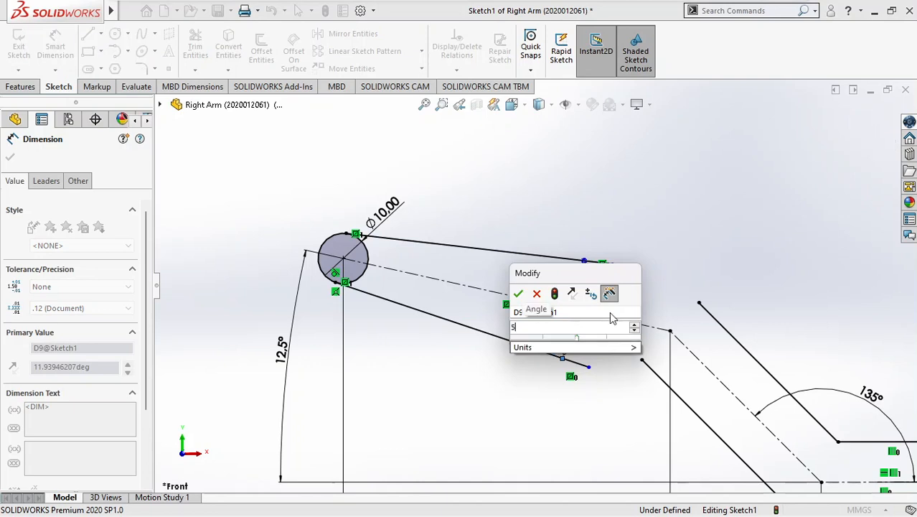
pyautogui.press('Return')
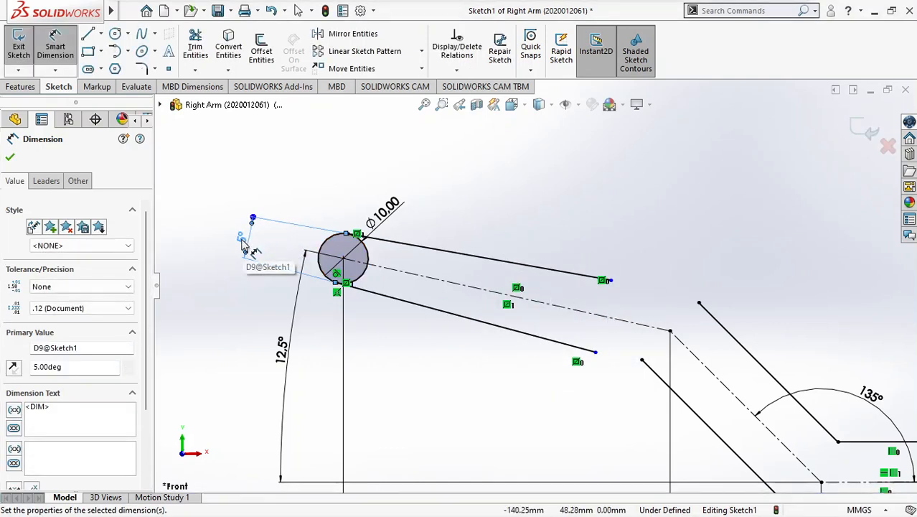
pyautogui.moveTo(243, 246); pyautogui.dragTo(547, 239)
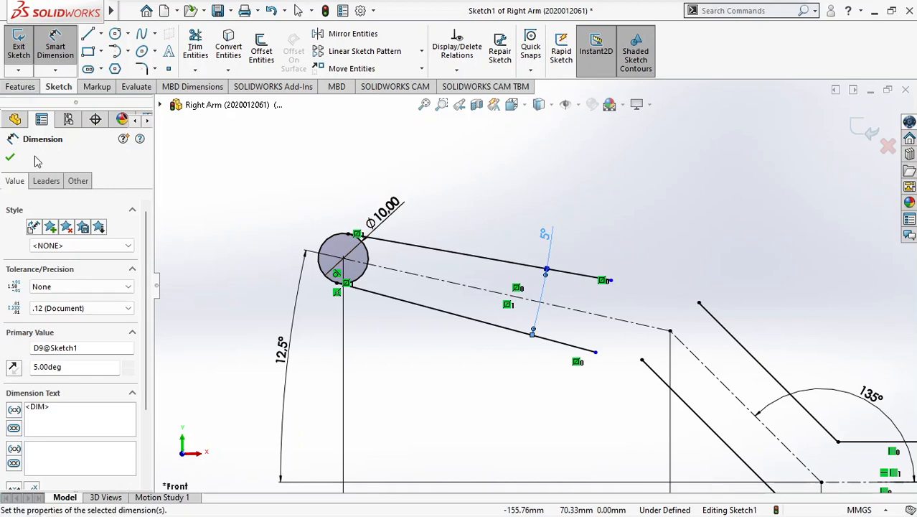
pyautogui.click(9, 160)
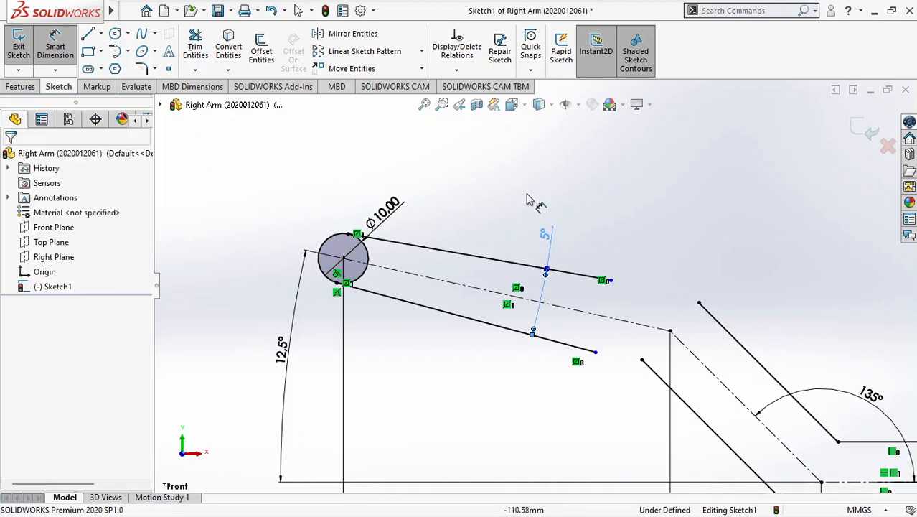
# Step: Switch to the PDF module in Foxit PhantomPDF and examine page 19 for the angle reference and the circle trimming instructions
pyautogui.hotkey('alt', 'Tab')
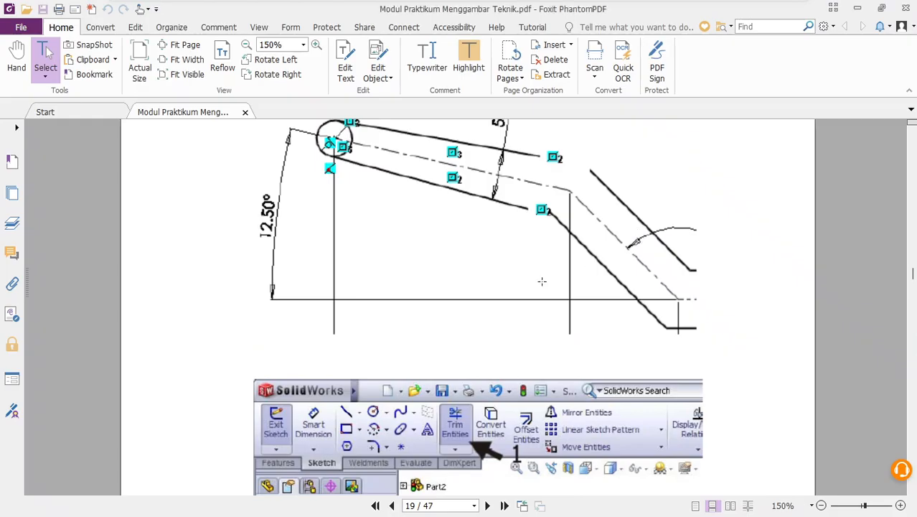
pyautogui.scroll(3, 541, 264)
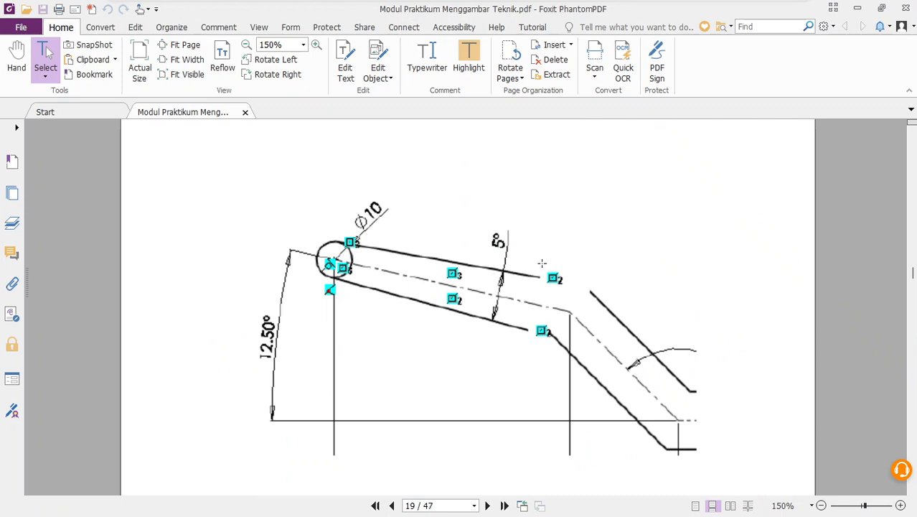
pyautogui.scroll(-10, 541, 264)
pyautogui.scroll(1, 542, 264)
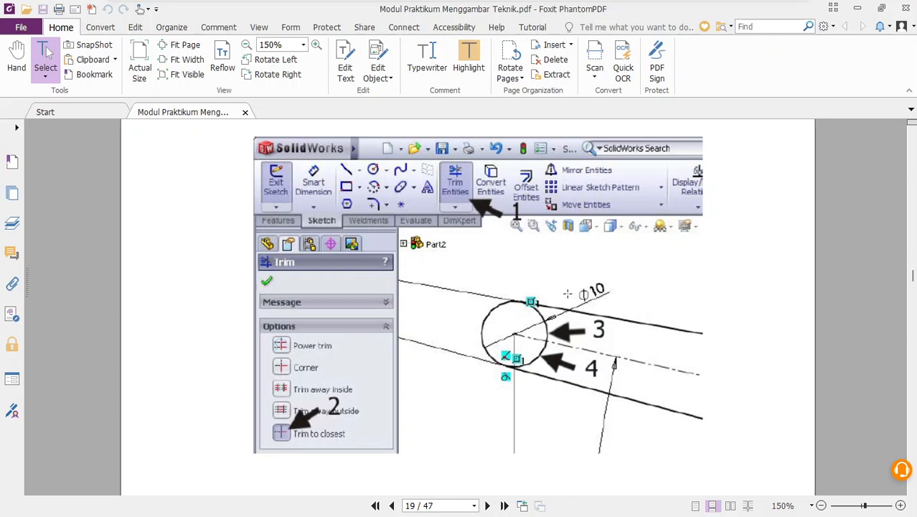
pyautogui.scroll(-5, 567, 302)
pyautogui.scroll(3, 574, 323)
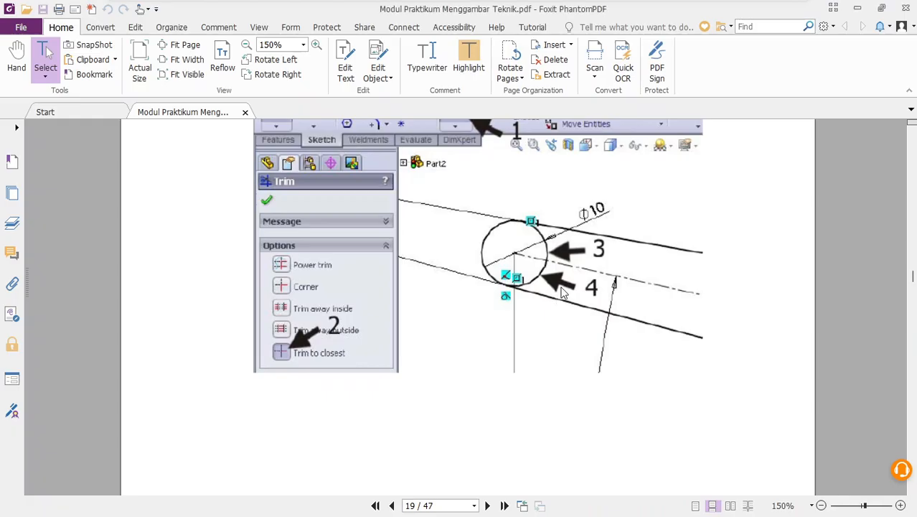
pyautogui.scroll(2, 547, 251)
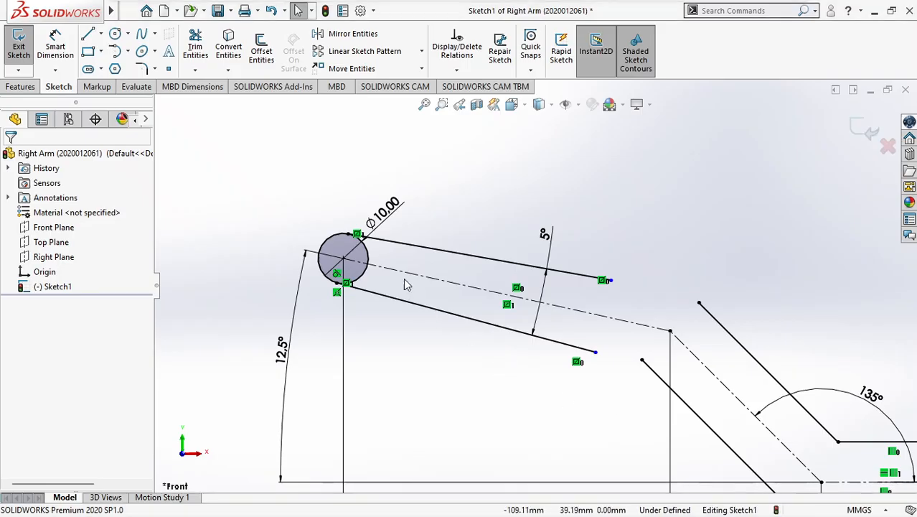
# Step: Trim away the part of the 10 mm circle lying between the two tangent lines, using the Trim to closest option
pyautogui.click(204, 45)
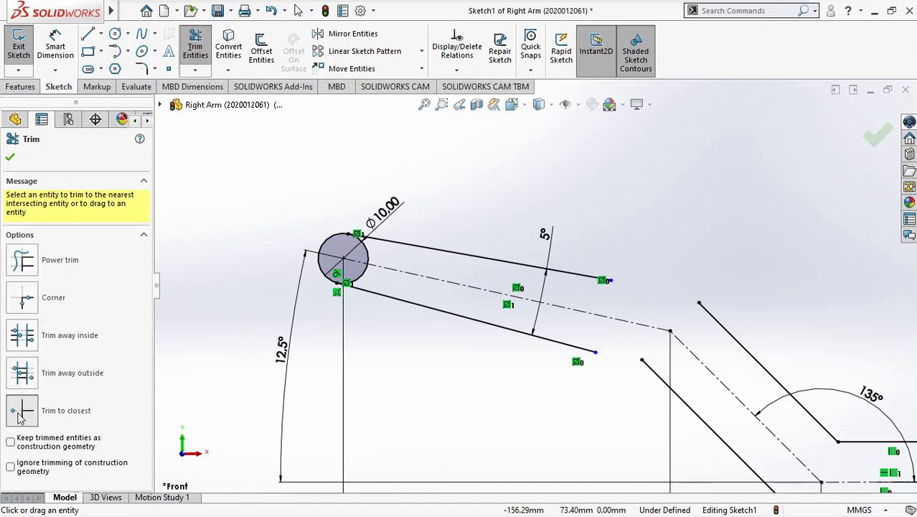
pyautogui.click(27, 302)
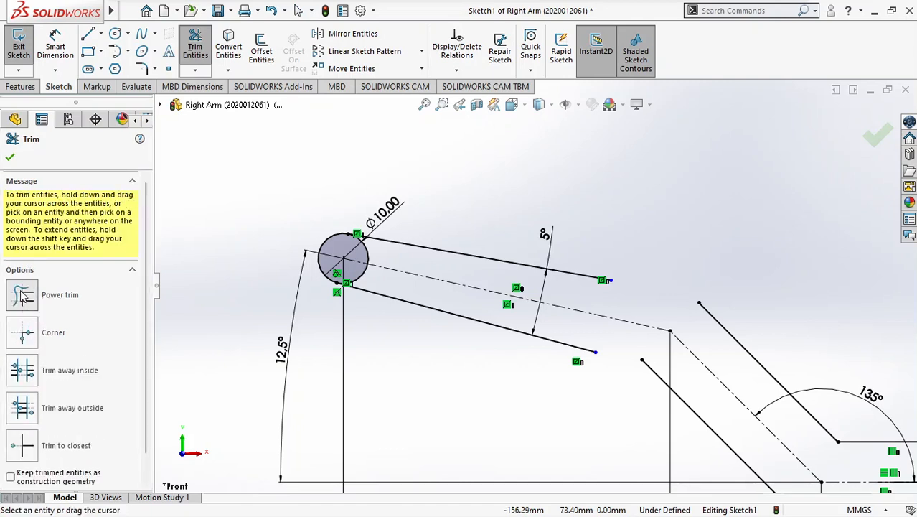
pyautogui.click(26, 344)
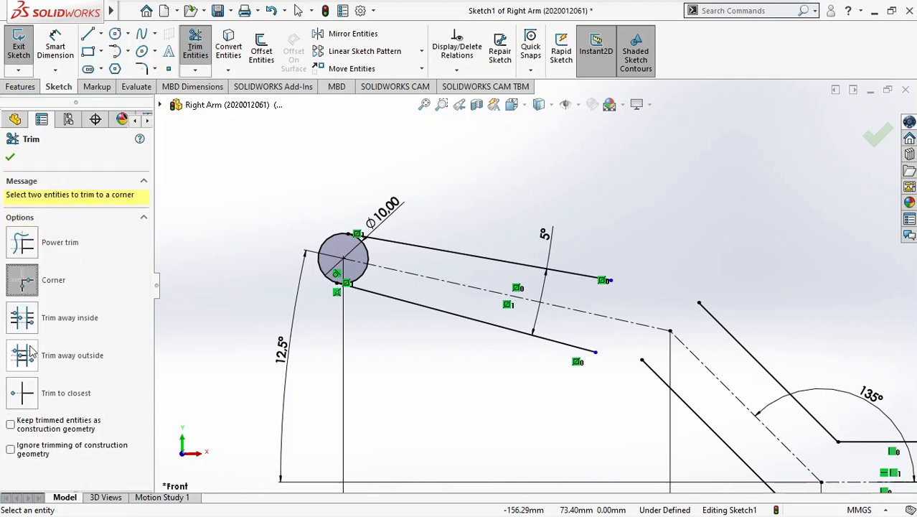
pyautogui.click(28, 322)
pyautogui.click(25, 388)
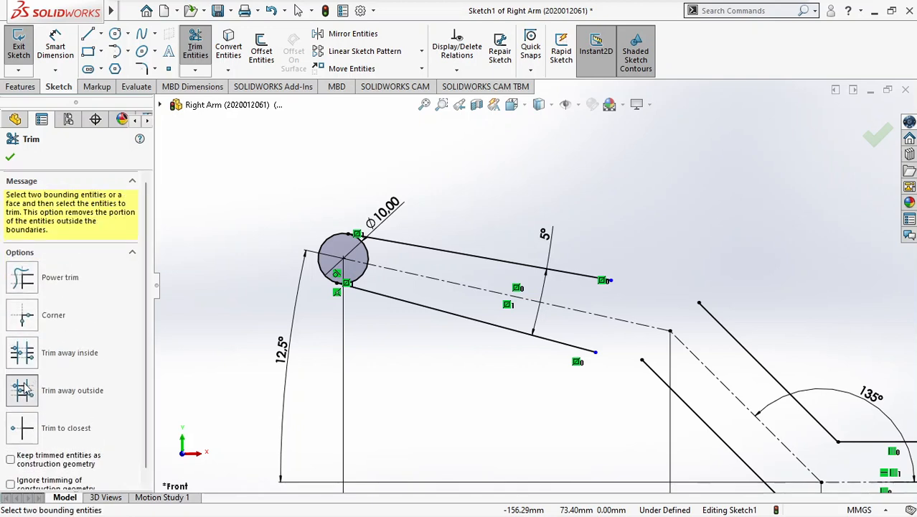
pyautogui.click(28, 431)
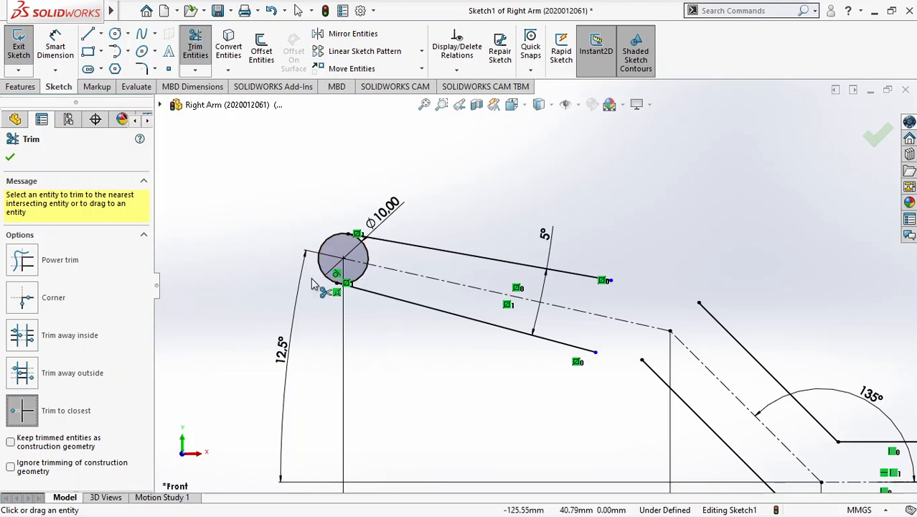
pyautogui.scroll(-2, 289, 266)
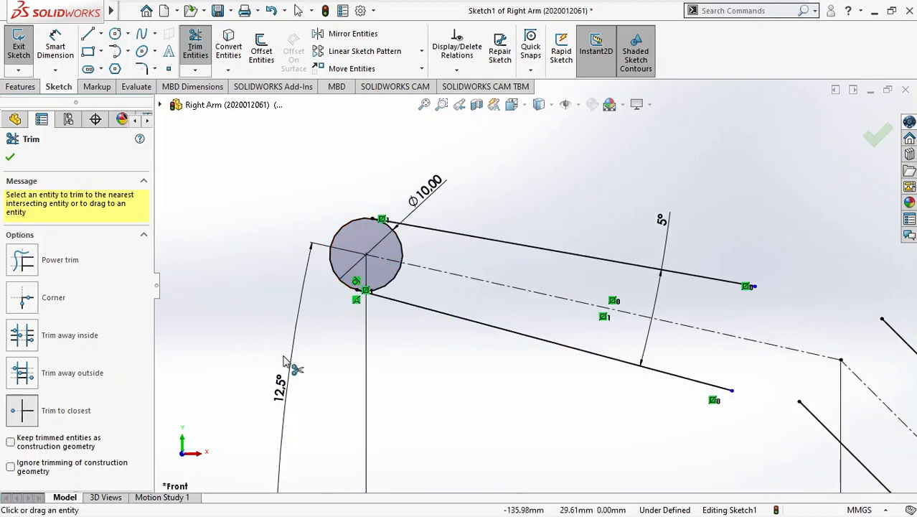
pyautogui.scroll(1, 374, 328)
pyautogui.scroll(1, 374, 327)
pyautogui.scroll(-3, 466, 304)
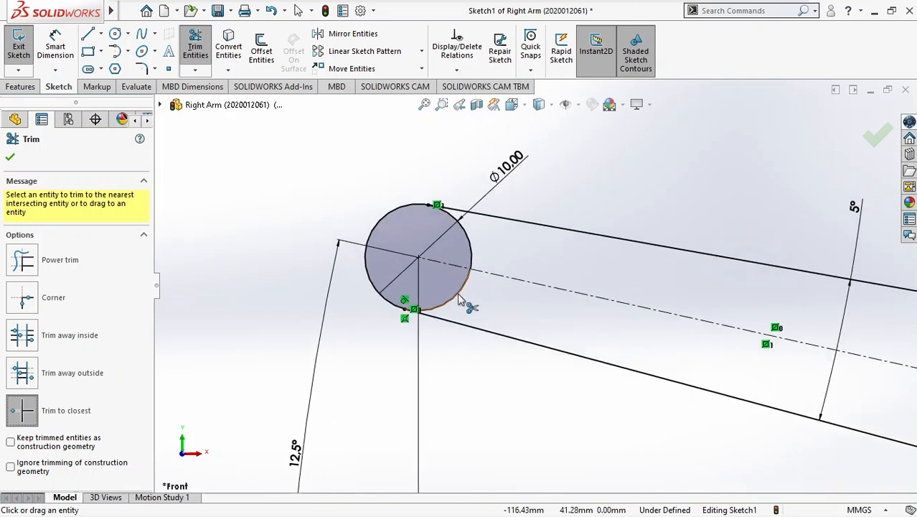
pyautogui.scroll(-2, 466, 304)
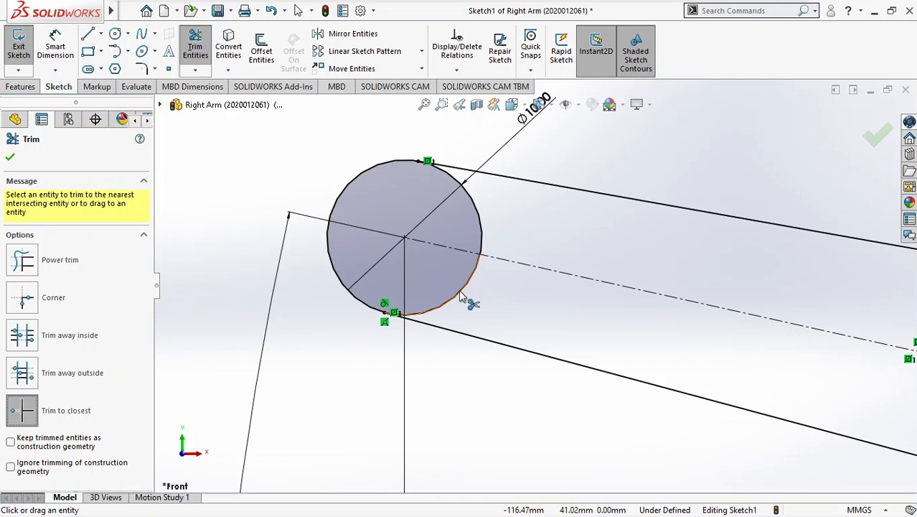
pyautogui.click(461, 294)
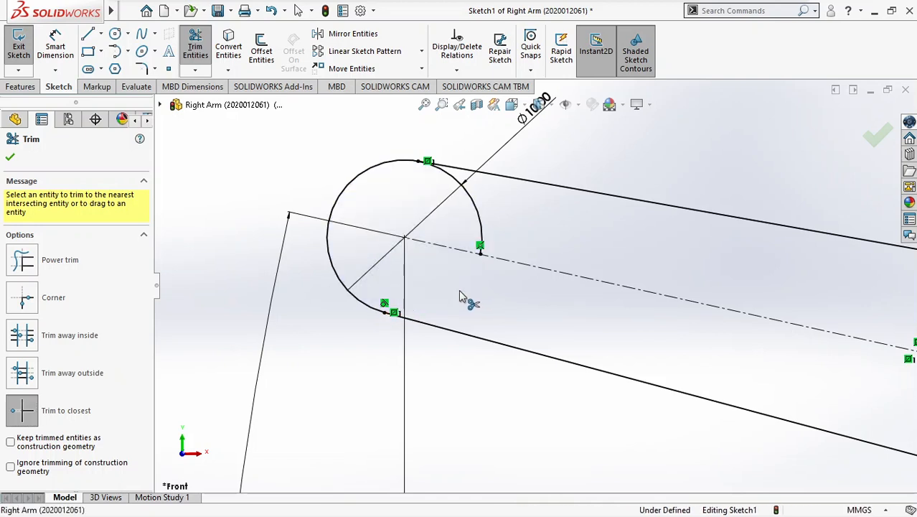
pyautogui.click(481, 233)
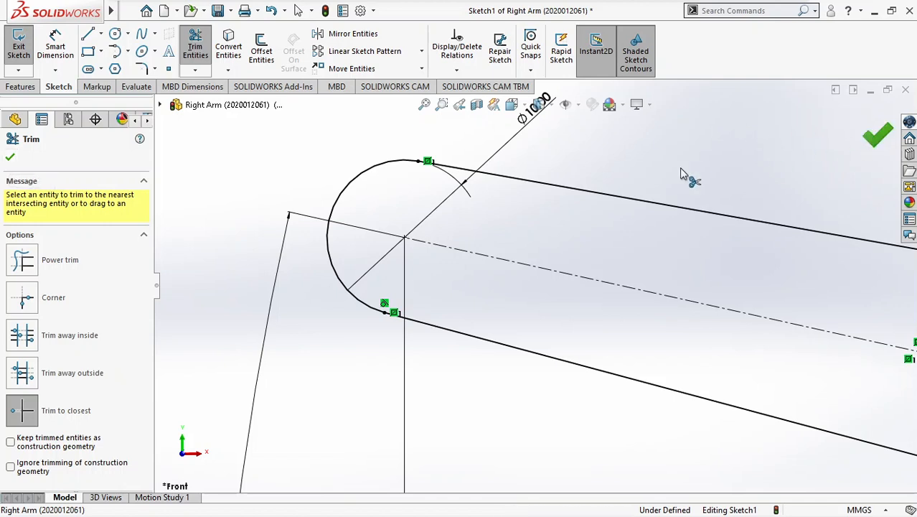
pyautogui.click(877, 137)
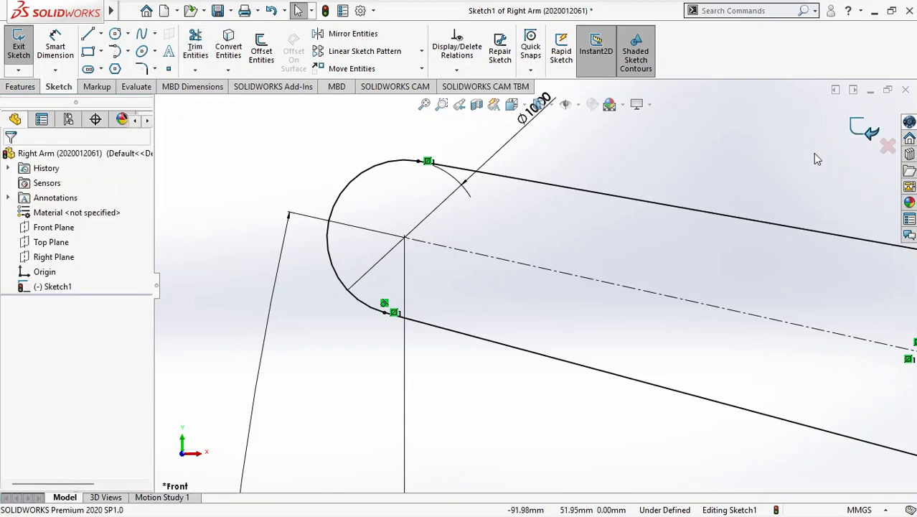
# Step: Reposition the end arc's diameter dimension, trying it over the outer side before placing it above the upper tangent line
pyautogui.scroll(3, 520, 234)
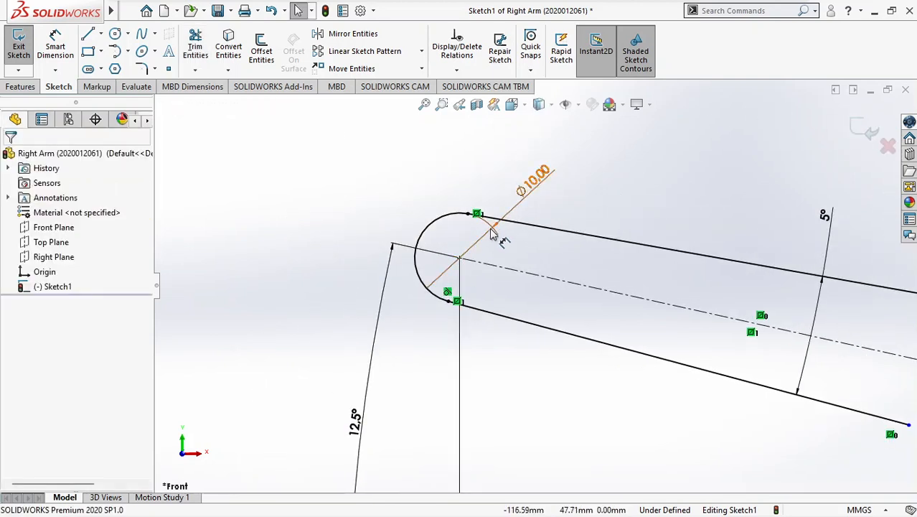
pyautogui.moveTo(543, 183); pyautogui.dragTo(427, 165)
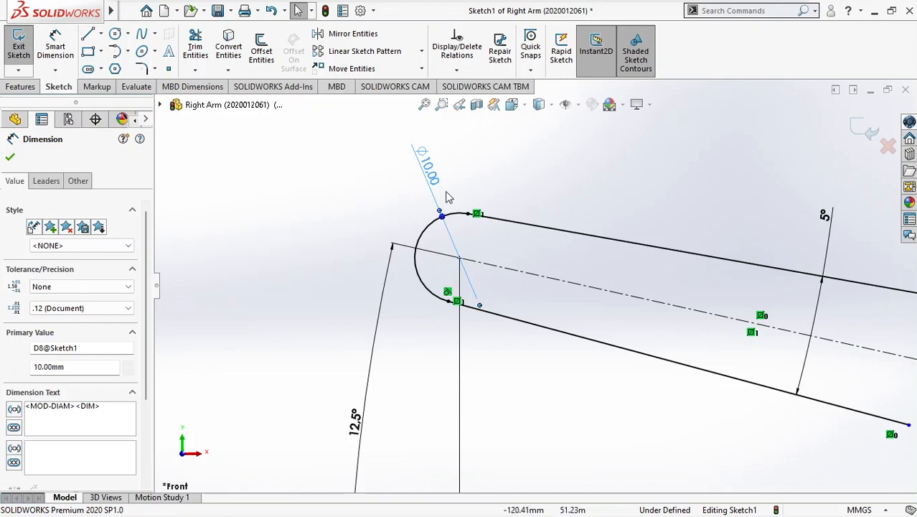
pyautogui.moveTo(428, 169); pyautogui.dragTo(540, 178)
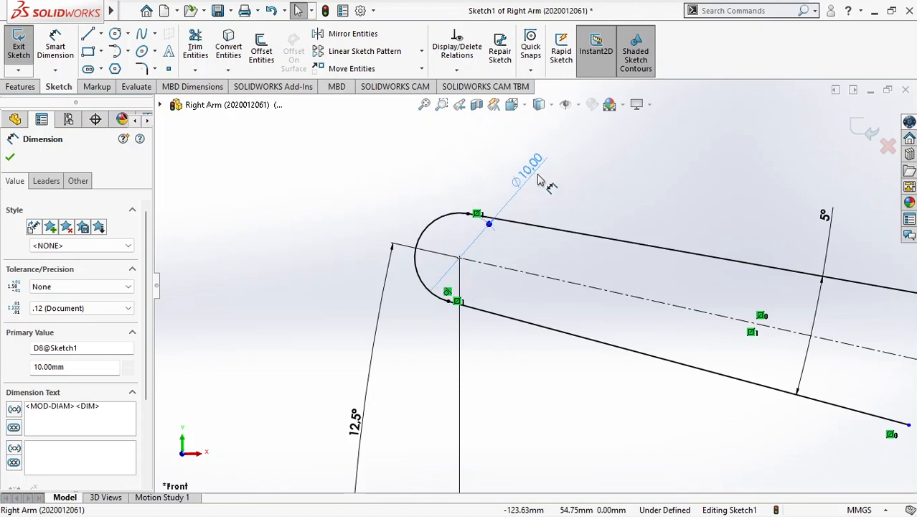
pyautogui.click(607, 195)
# Step: Switch to the PDF module in Foxit PhantomPDF and examine page 20 for the tangent arc instructions
pyautogui.hotkey('alt', 'Tab')
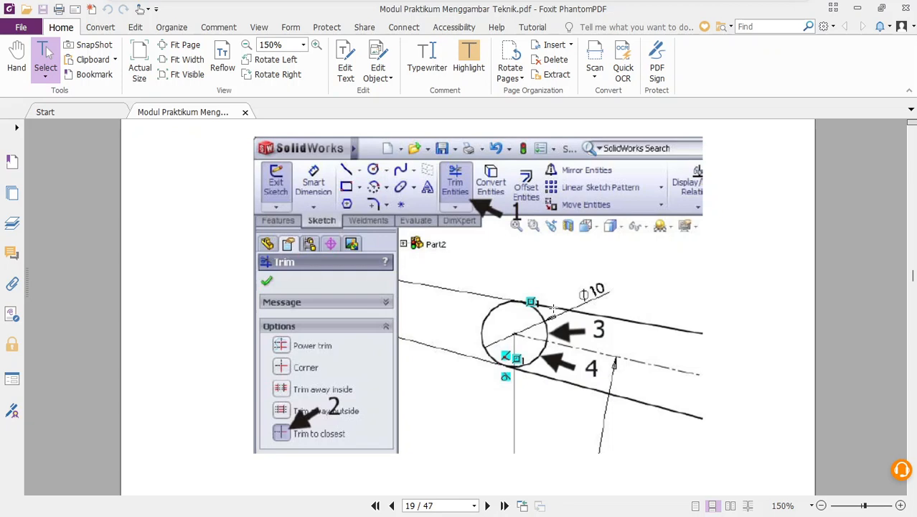
pyautogui.scroll(-10, 552, 310)
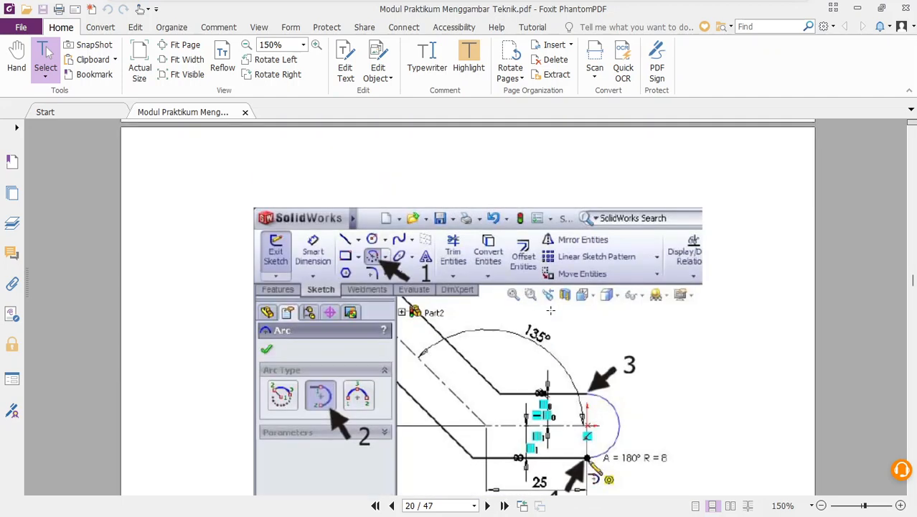
pyautogui.scroll(-1, 550, 310)
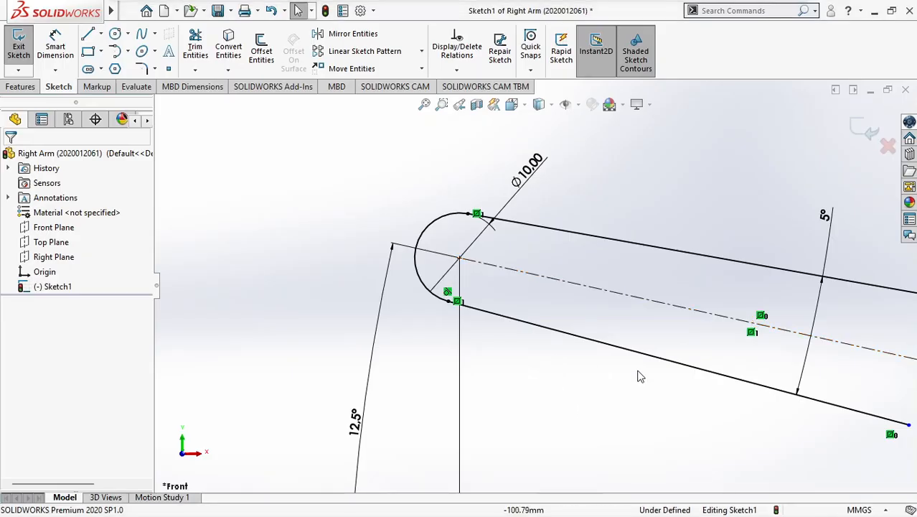
# Step: Back in SOLIDWORKS, draw a tangent arc around the origin joining the free ends of the two horizontal lines offset 8 mm from the centerline
pyautogui.scroll(3, 674, 402)
pyautogui.scroll(2, 702, 381)
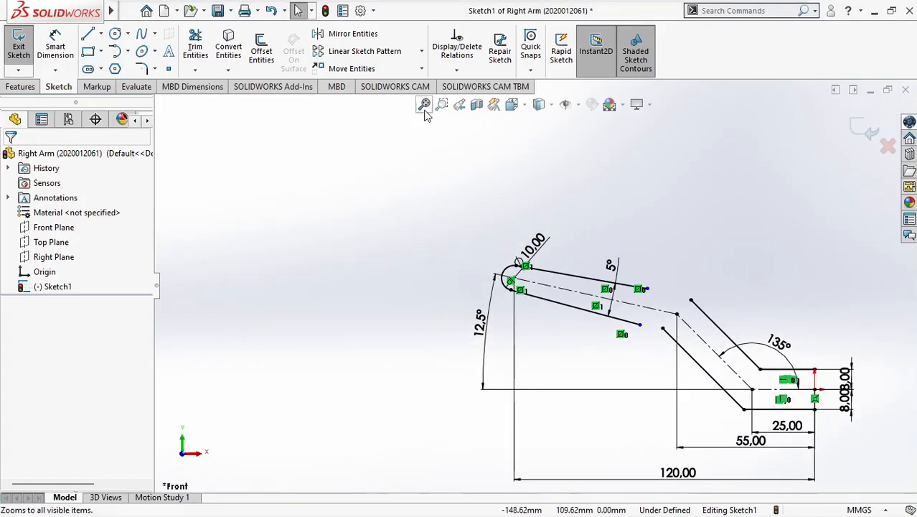
pyautogui.click(424, 109)
pyautogui.scroll(-5, 668, 305)
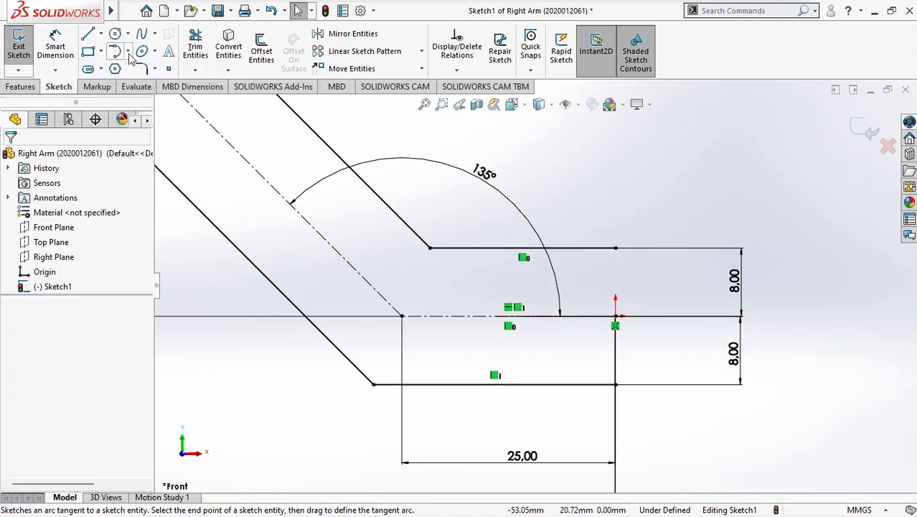
pyautogui.click(129, 53)
pyautogui.click(138, 91)
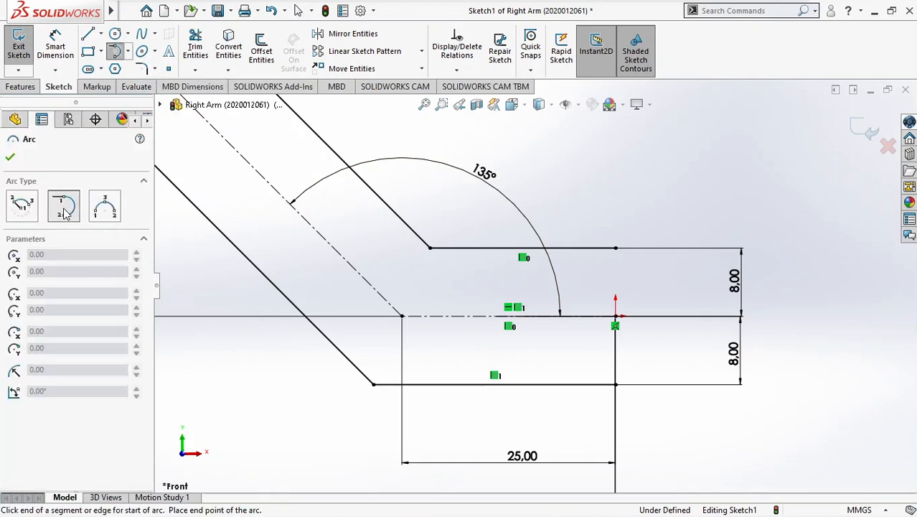
pyautogui.press('Escape')
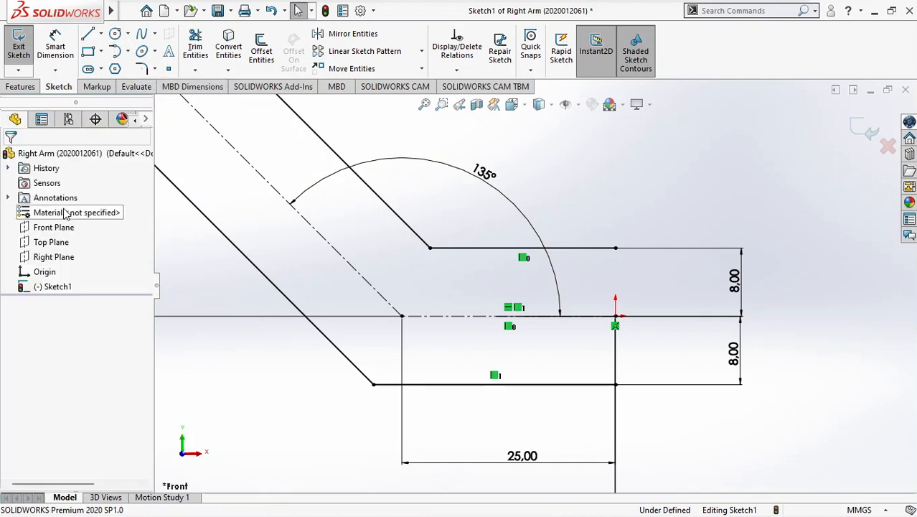
pyautogui.click(115, 53)
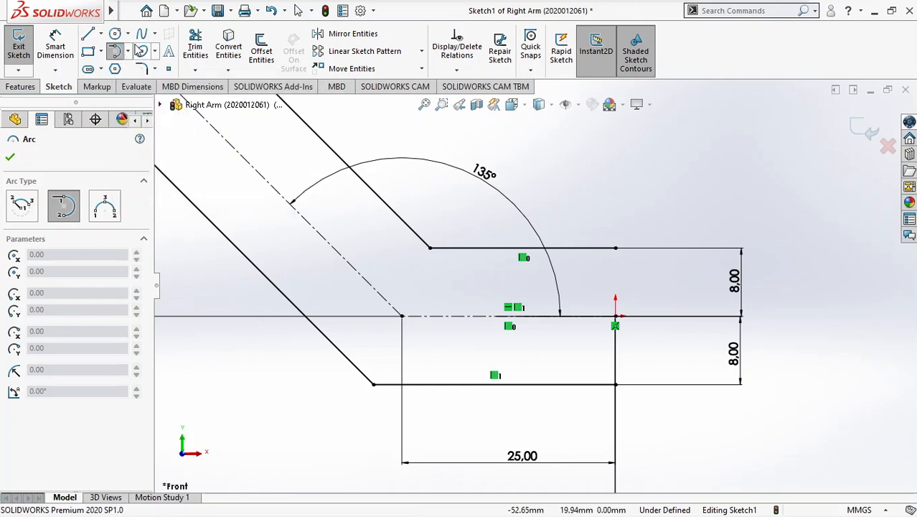
pyautogui.click(128, 52)
pyautogui.click(144, 84)
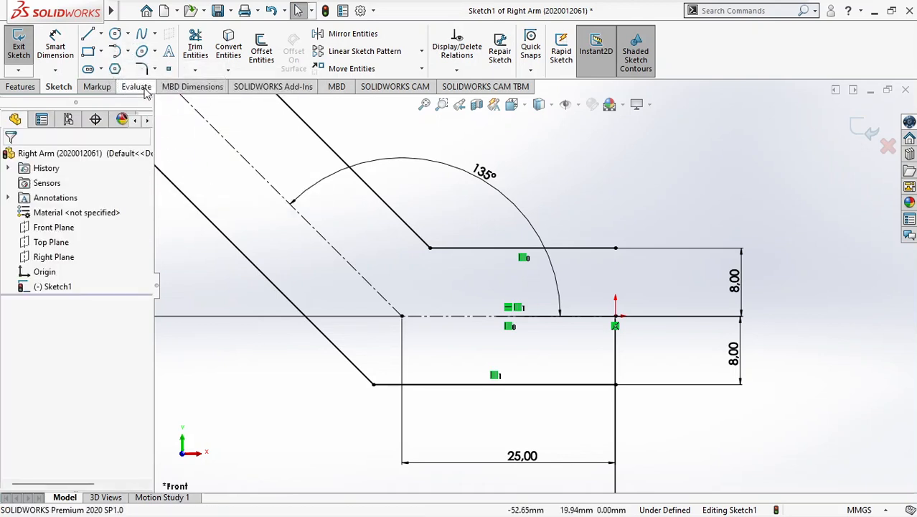
pyautogui.click(127, 51)
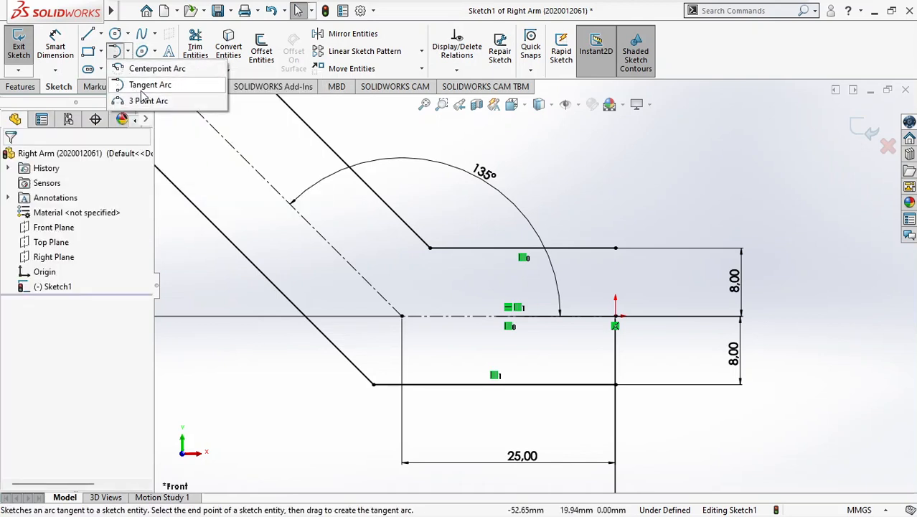
pyautogui.click(615, 248)
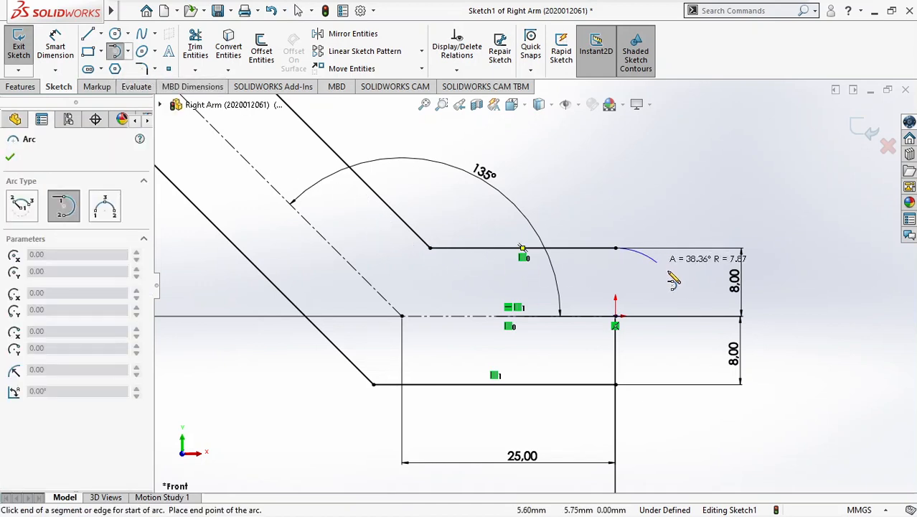
pyautogui.click(615, 384)
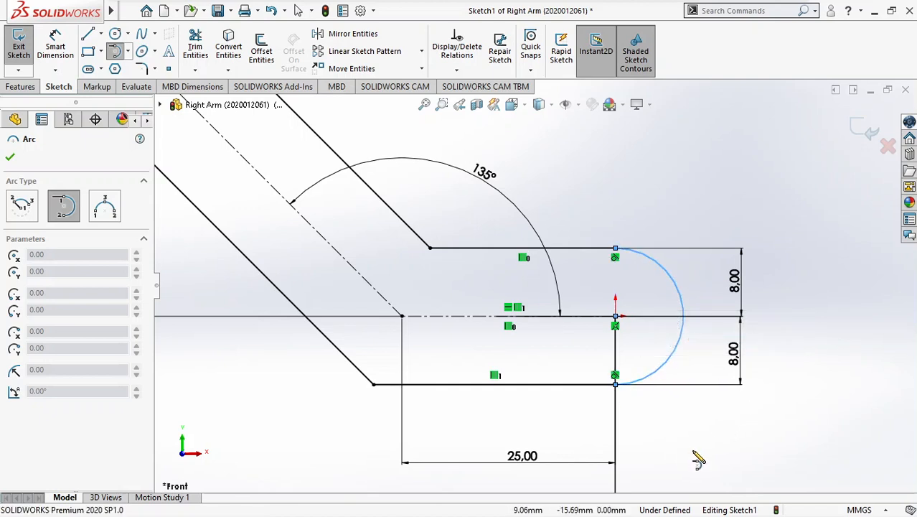
pyautogui.press('Escape')
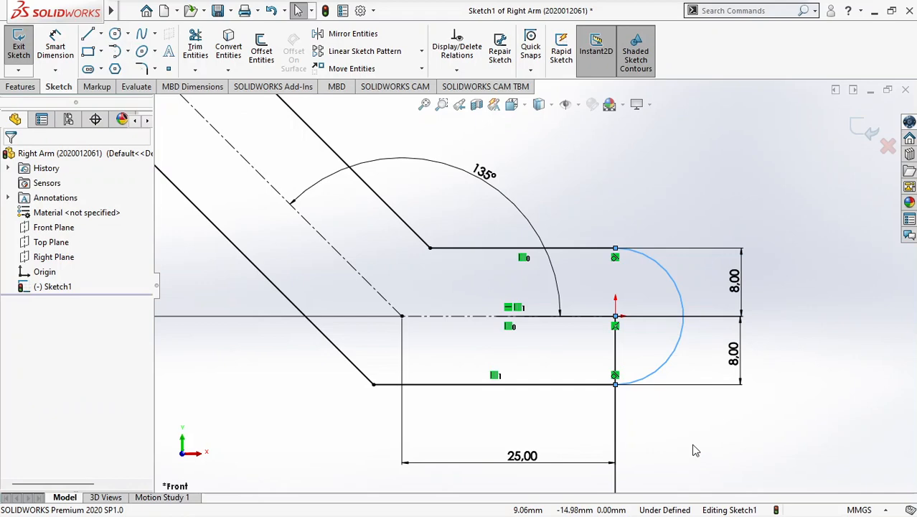
# Step: Examine the sketch fillet instructions on page 20 of the PDF module in Foxit PhantomPDF and return to the whole sketch in SOLIDWORKS
pyautogui.hotkey('alt', 'Tab')
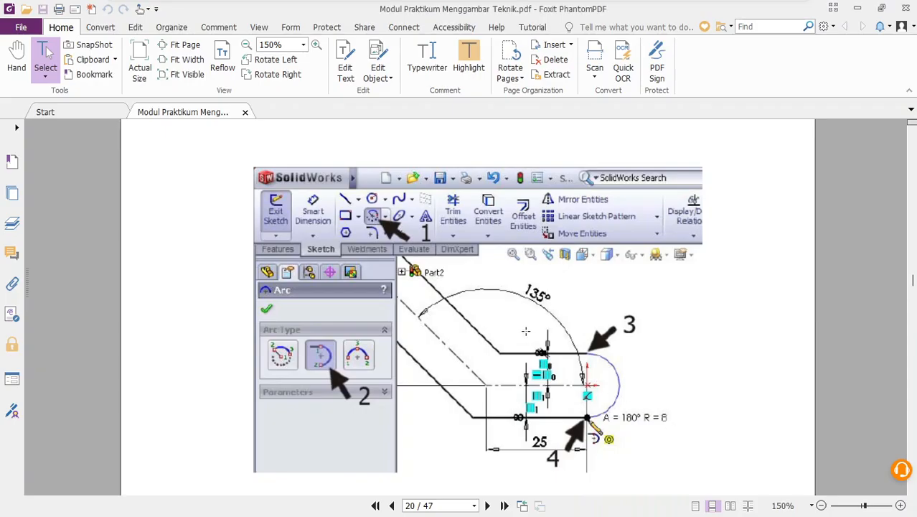
pyautogui.scroll(-10, 525, 331)
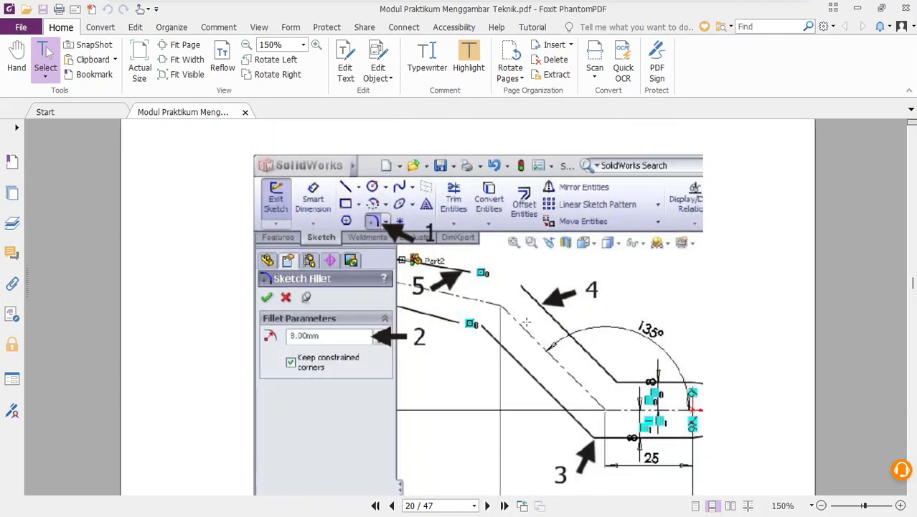
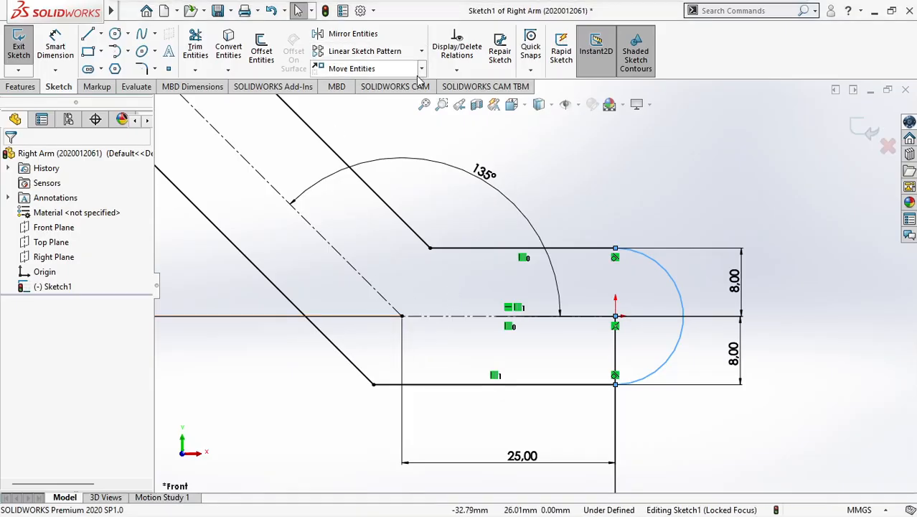
pyautogui.click(424, 105)
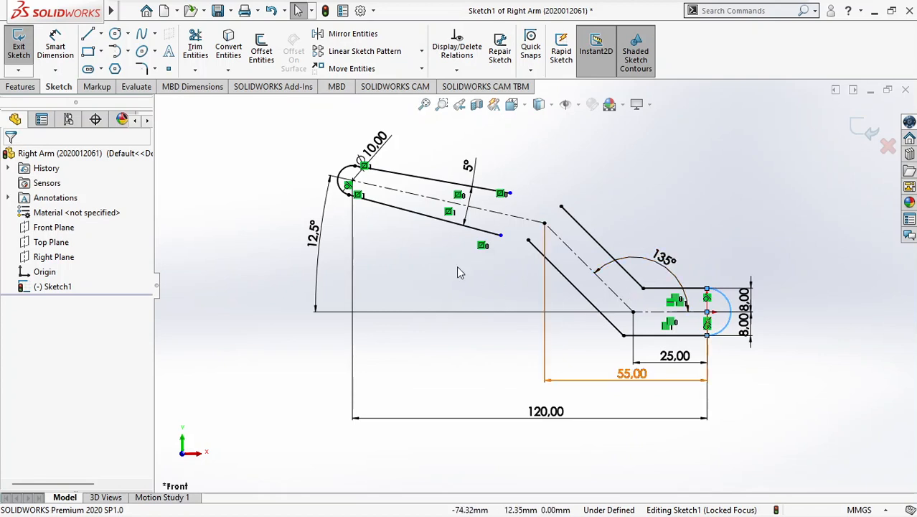
pyautogui.click(142, 69)
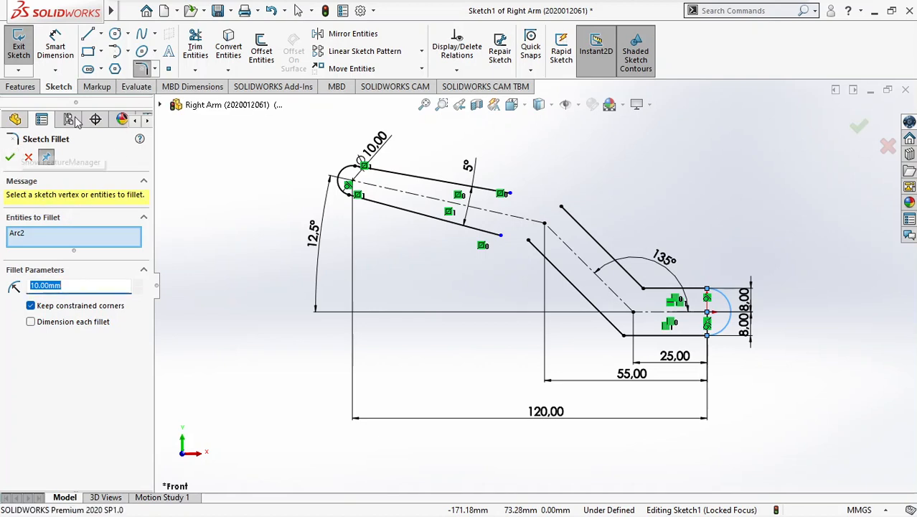
pyautogui.click(154, 69)
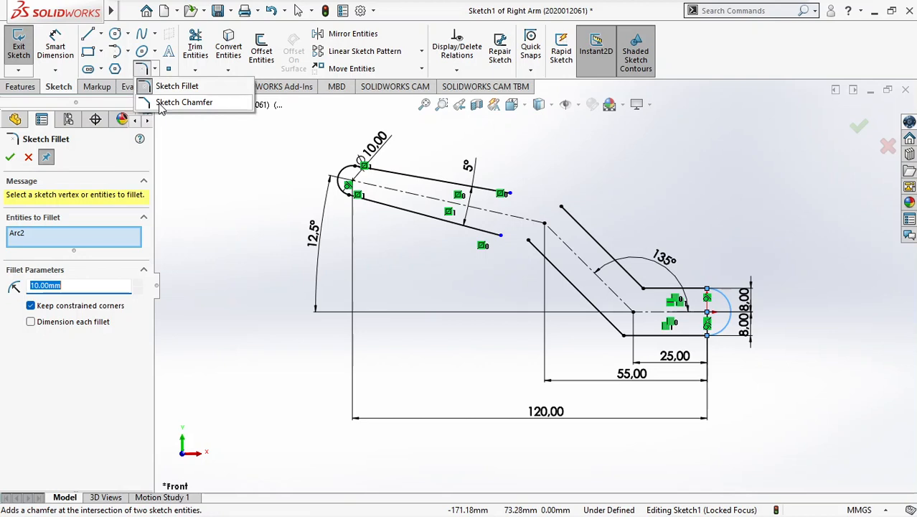
pyautogui.click(231, 149)
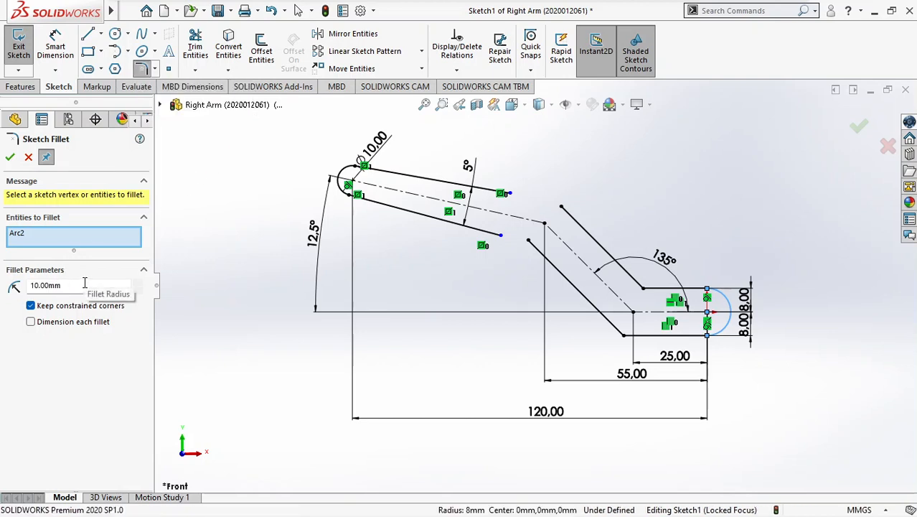
pyautogui.moveTo(84, 284); pyautogui.dragTo(31, 284)
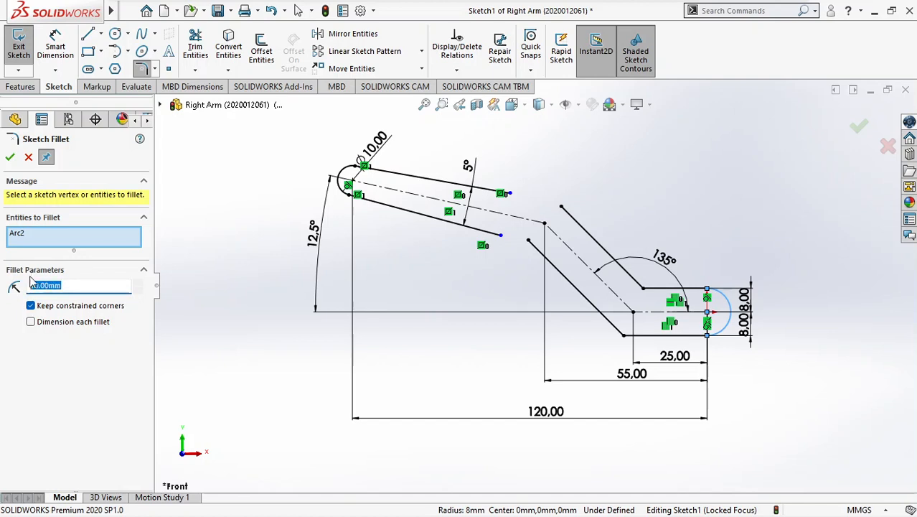
pyautogui.write('8')
pyautogui.press('Return')
pyautogui.click(93, 236)
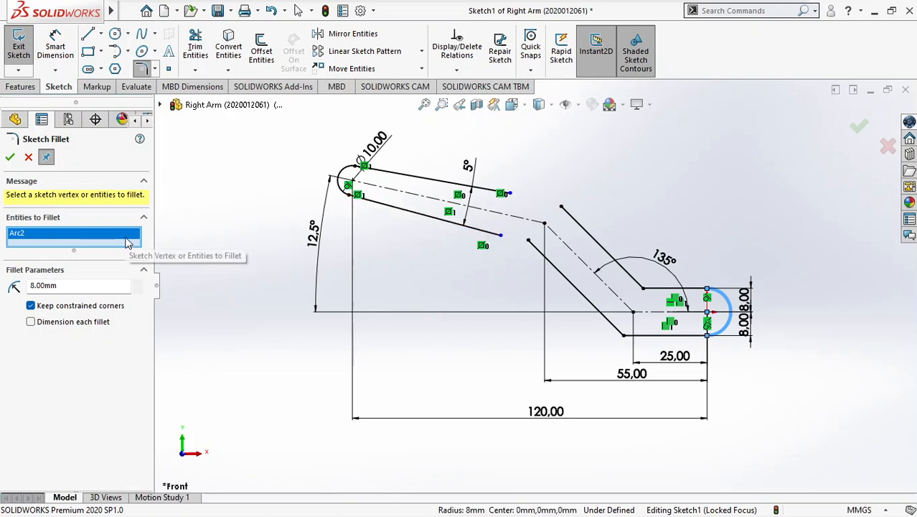
pyautogui.click(28, 157)
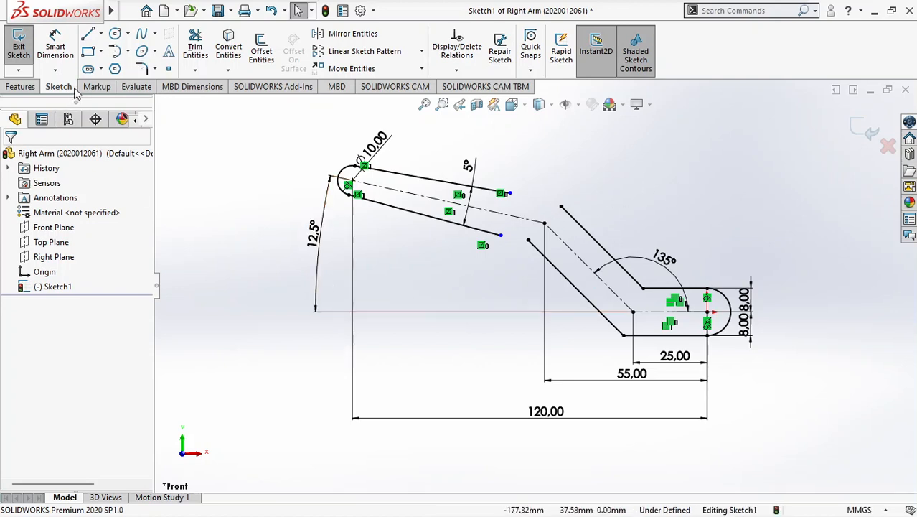
# Step: Start a Sketch Fillet with an 8 mm radius and round the corner between the lower angled line and the lower horizontal line
pyautogui.click(143, 67)
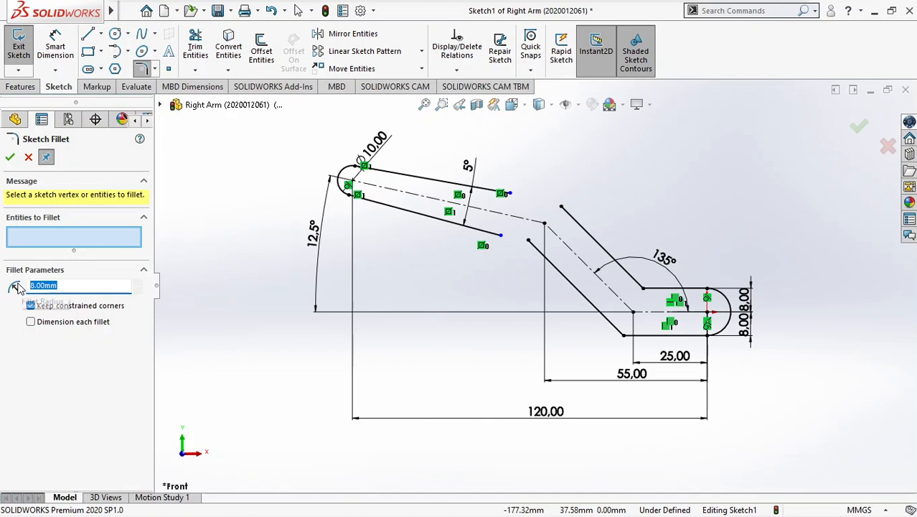
pyautogui.write('3')
pyautogui.press('Return')
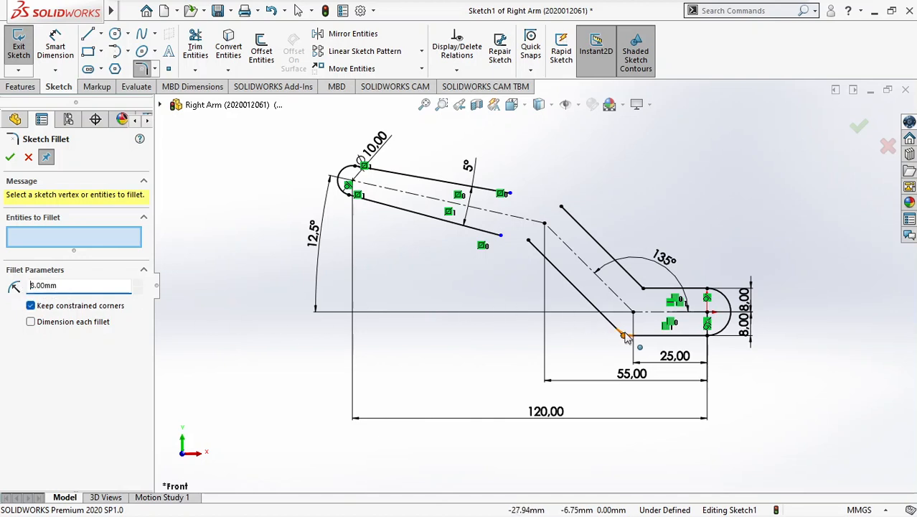
pyautogui.press('z')
pyautogui.scroll(-5, 594, 329)
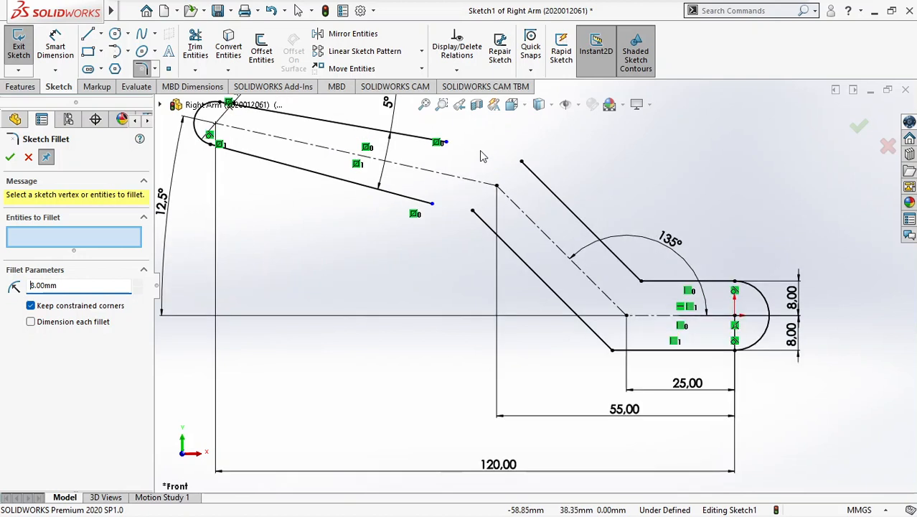
pyautogui.scroll(-1, 484, 155)
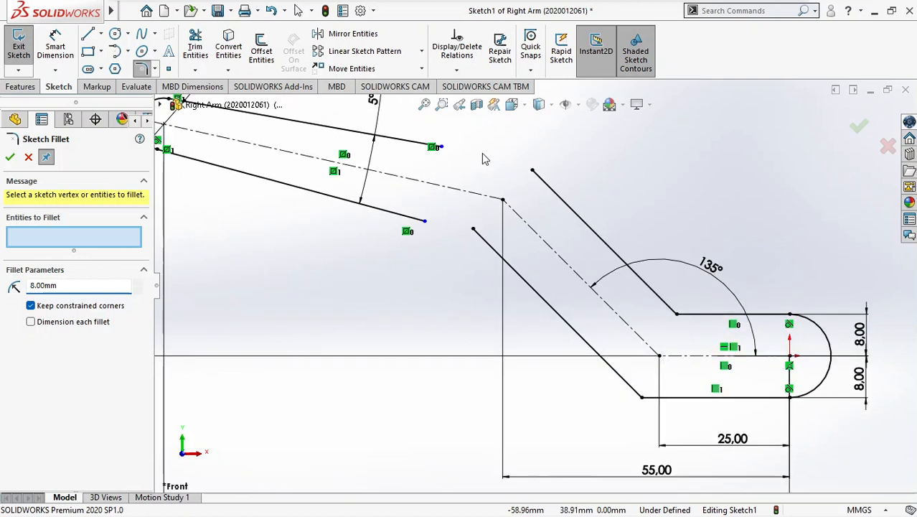
pyautogui.click(643, 400)
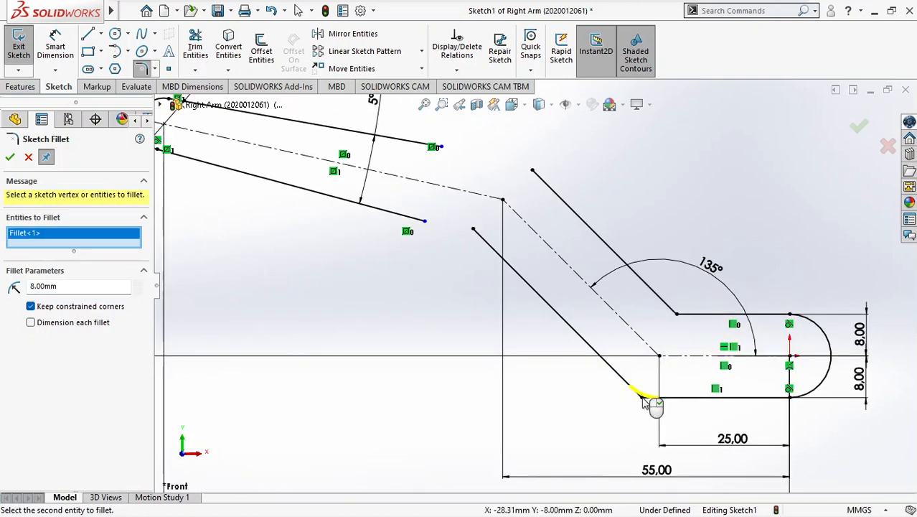
# Step: Join the upper angled line to the upper tangent line with an 8 mm fillet, checking the PDF module before accepting deletion of the corner's geometry relations
pyautogui.click(547, 189)
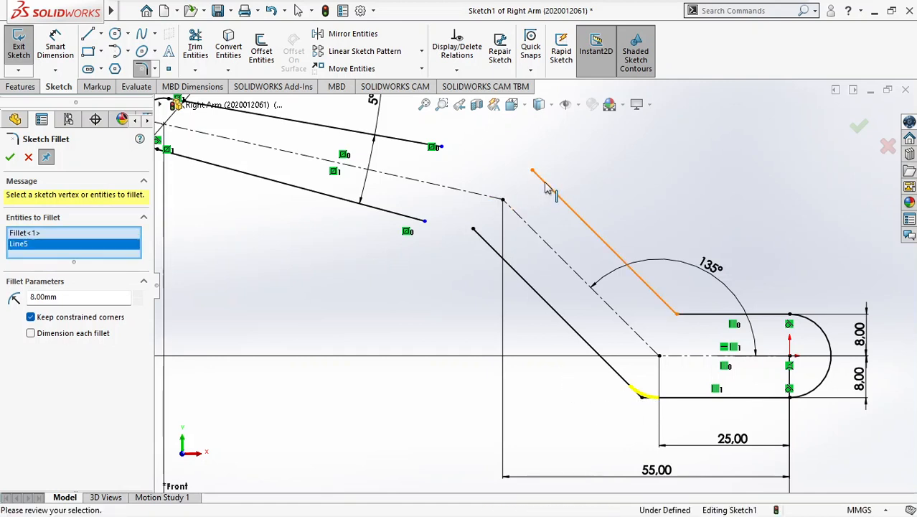
pyautogui.click(396, 147)
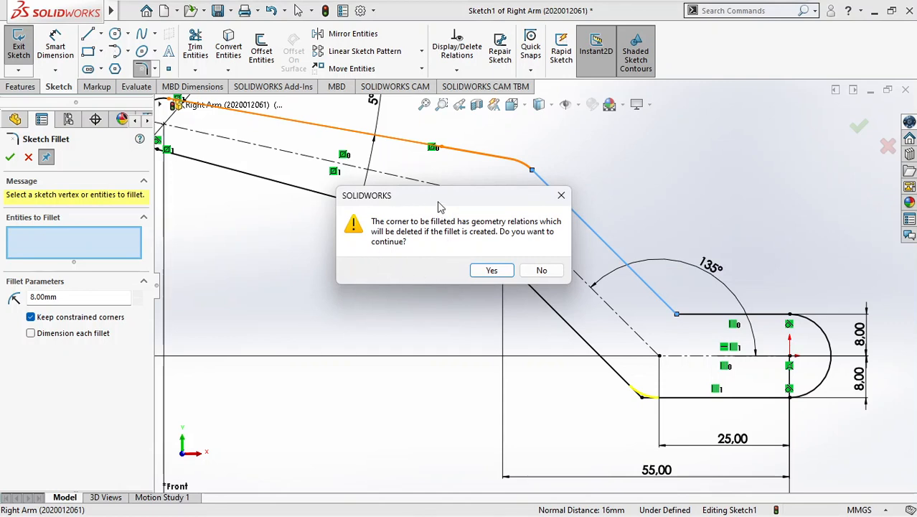
pyautogui.hotkey('alt', 'Tab')
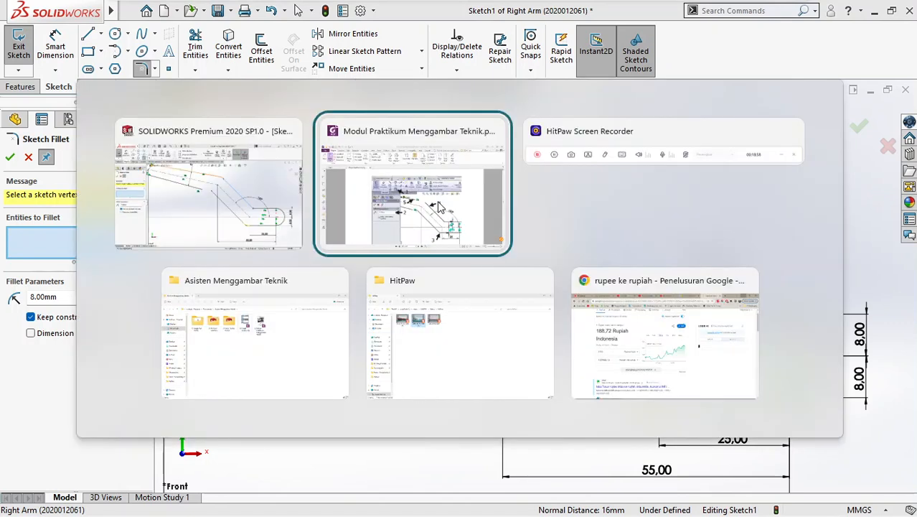
pyautogui.scroll(-3, 481, 330)
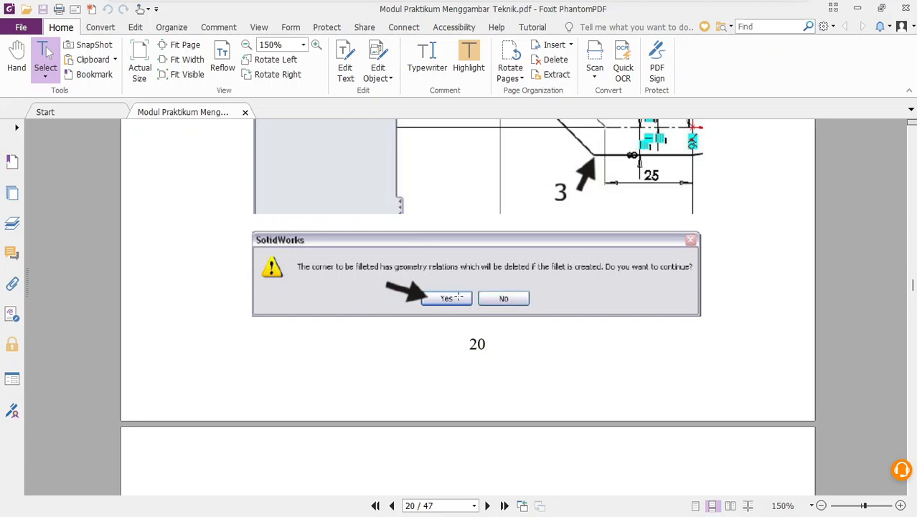
pyautogui.hotkey('alt', 'Tab')
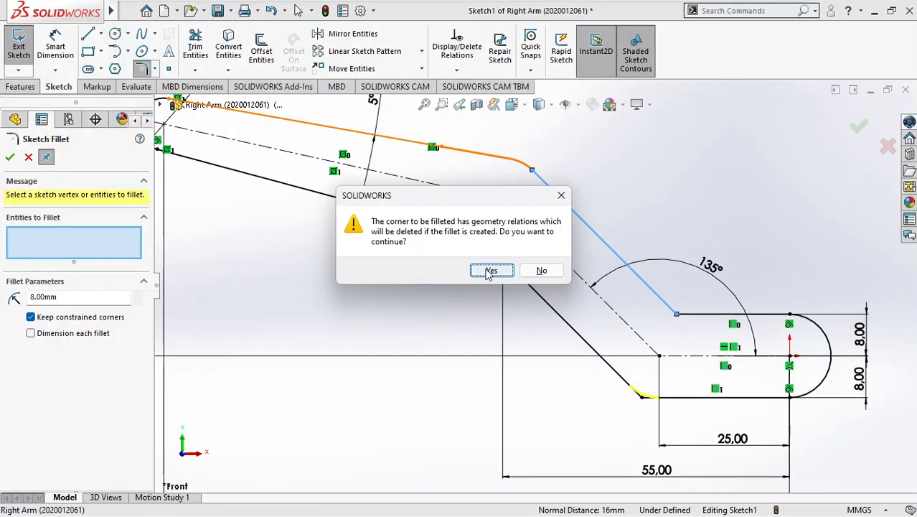
pyautogui.click(490, 270)
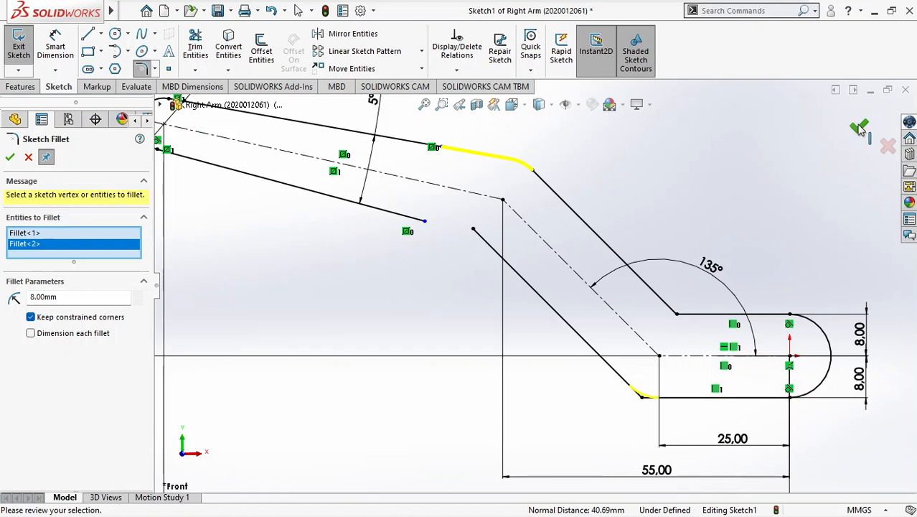
pyautogui.click(11, 162)
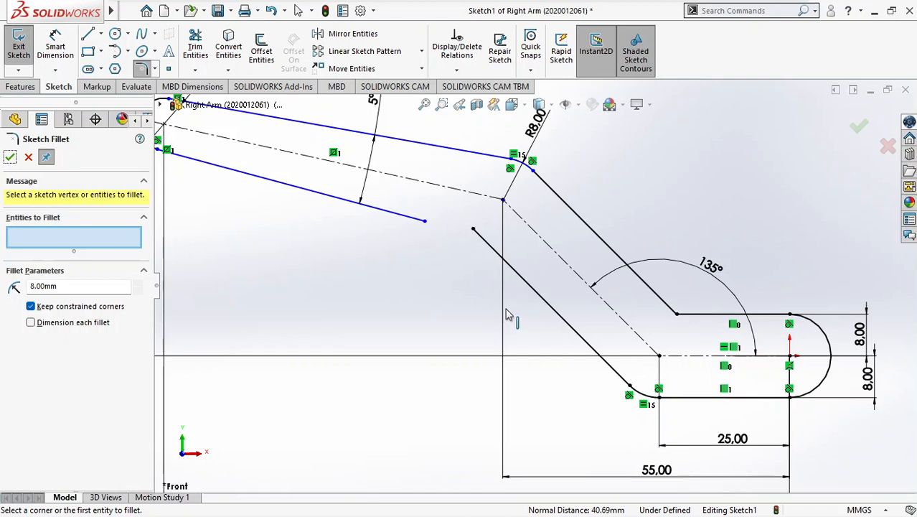
# Step: Switch to the PDF module, examine the remaining sketch fillet instructions and finished outline on page 21, and return to SOLIDWORKS
pyautogui.hotkey('alt', 'Tab')
pyautogui.scroll(-8, 503, 273)
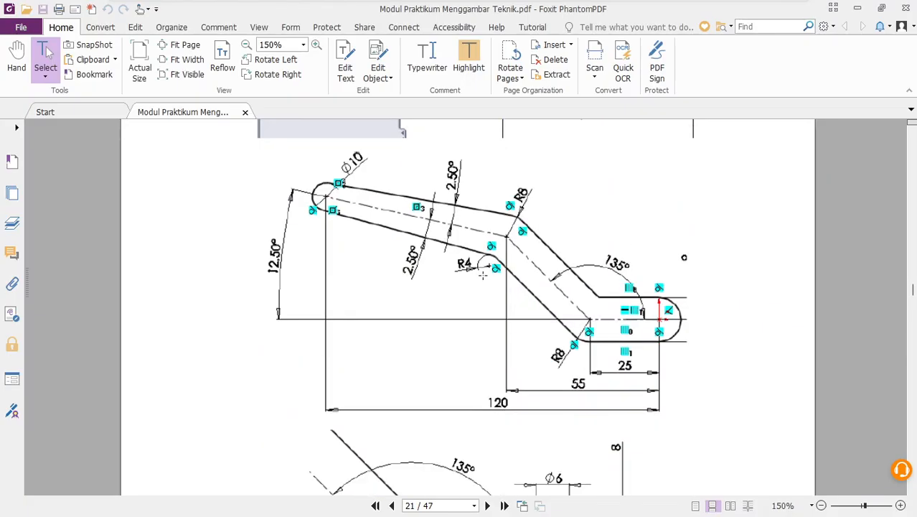
pyautogui.scroll(-4, 483, 275)
pyautogui.scroll(8, 482, 275)
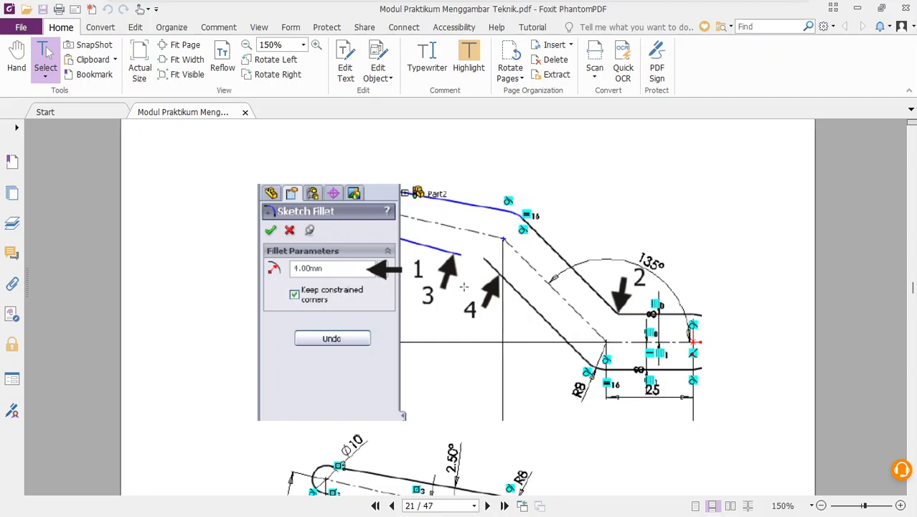
pyautogui.hotkey('alt', 'Tab')
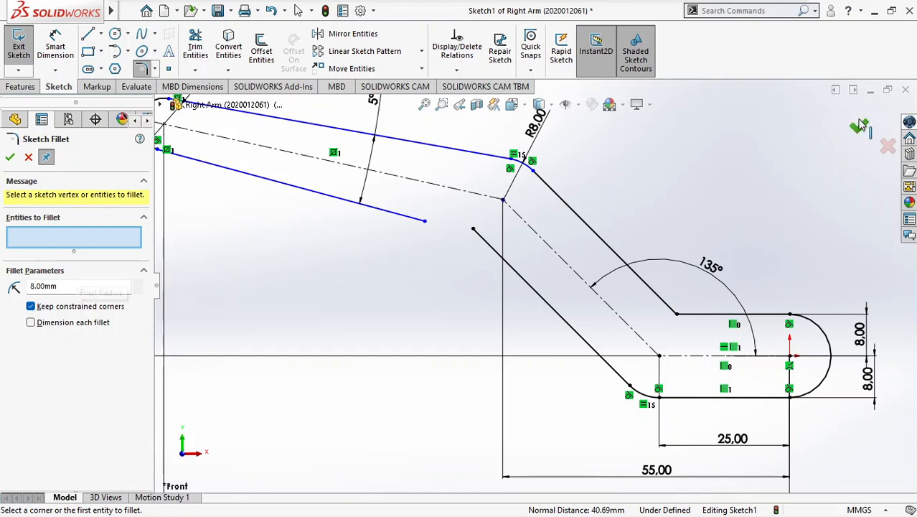
# Step: Restart Sketch Fillet with a 4 mm radius and round the corner between the upper angled line and the upper horizontal line
pyautogui.click(83, 286)
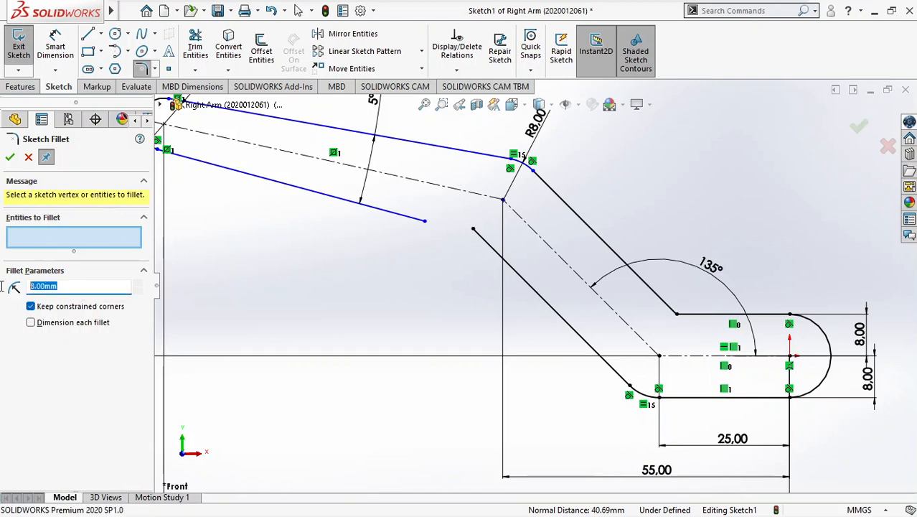
pyautogui.click(29, 158)
pyautogui.click(143, 70)
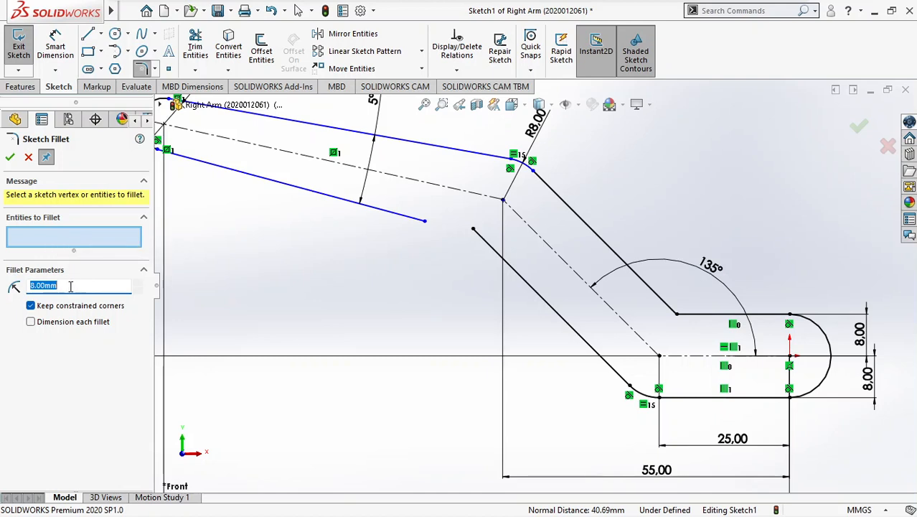
pyautogui.write('4')
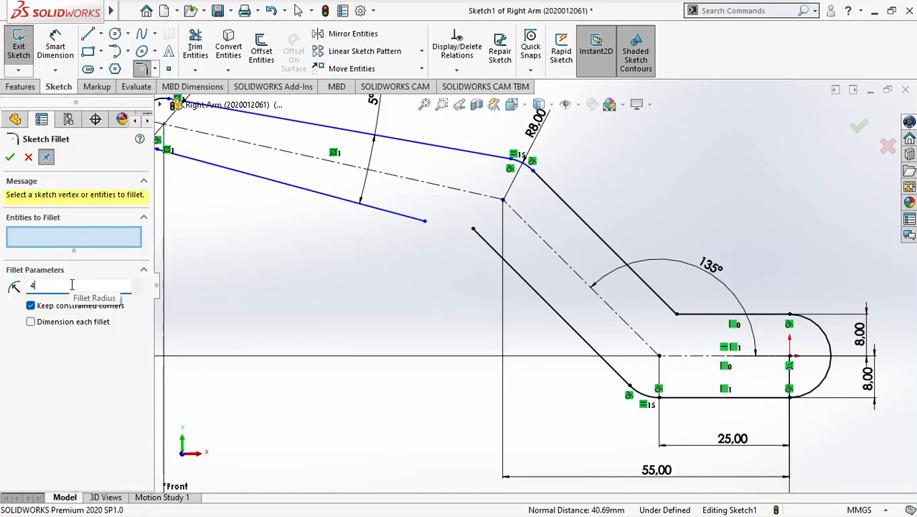
pyautogui.press('Return')
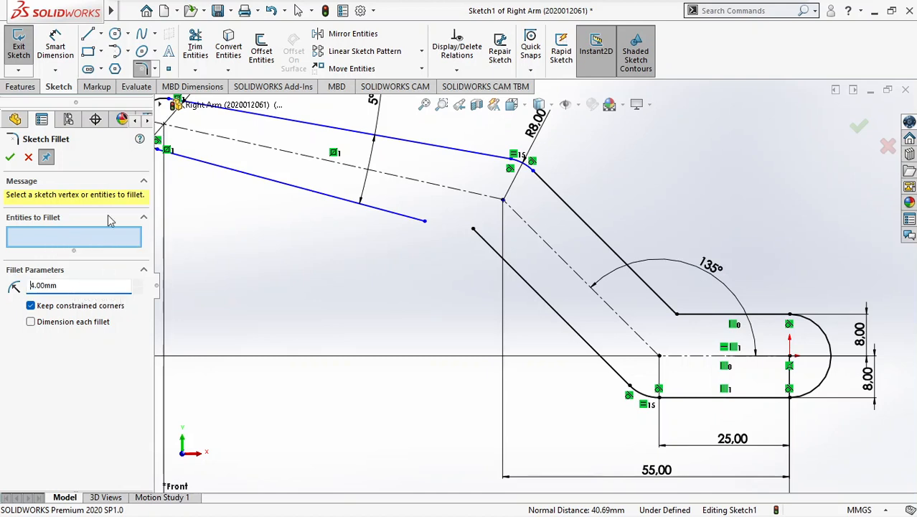
pyautogui.click(677, 315)
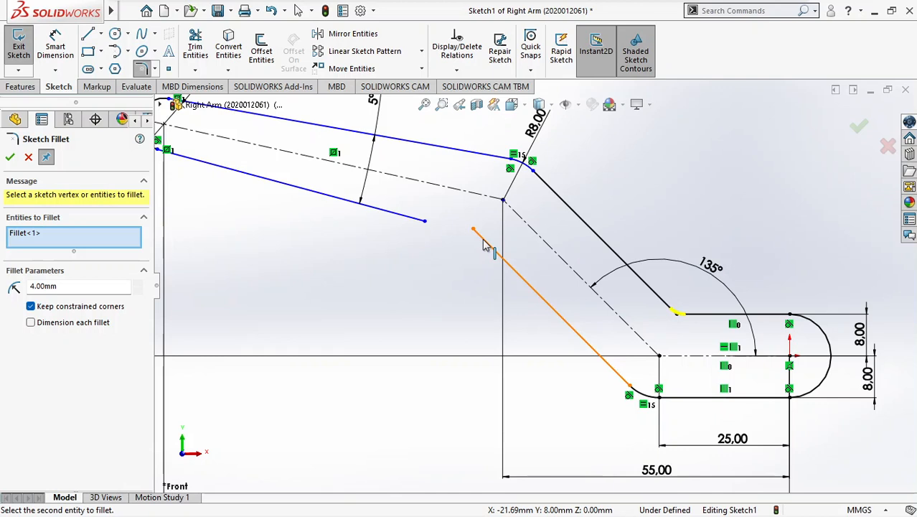
# Step: Fillet the lower tangent line to the lower angled line with the 4 mm radius, closing the outline, and accept both fillets
pyautogui.click(411, 216)
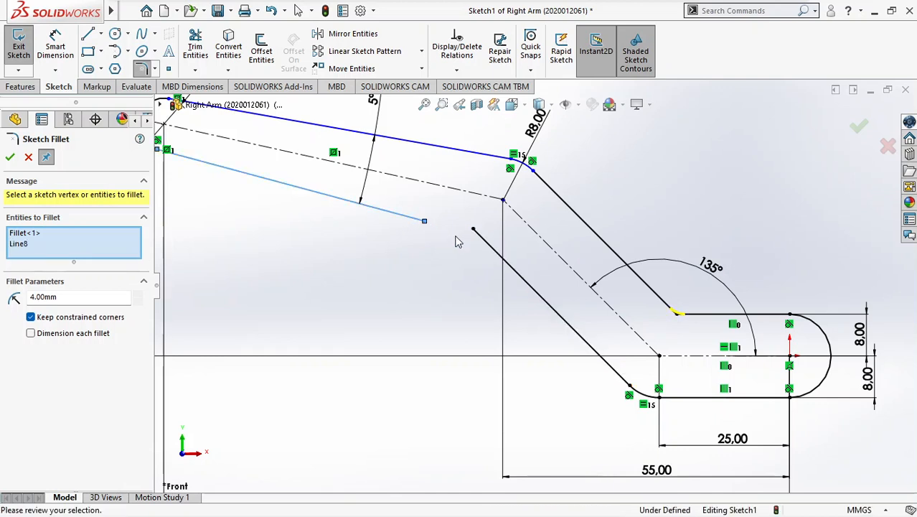
pyautogui.click(494, 253)
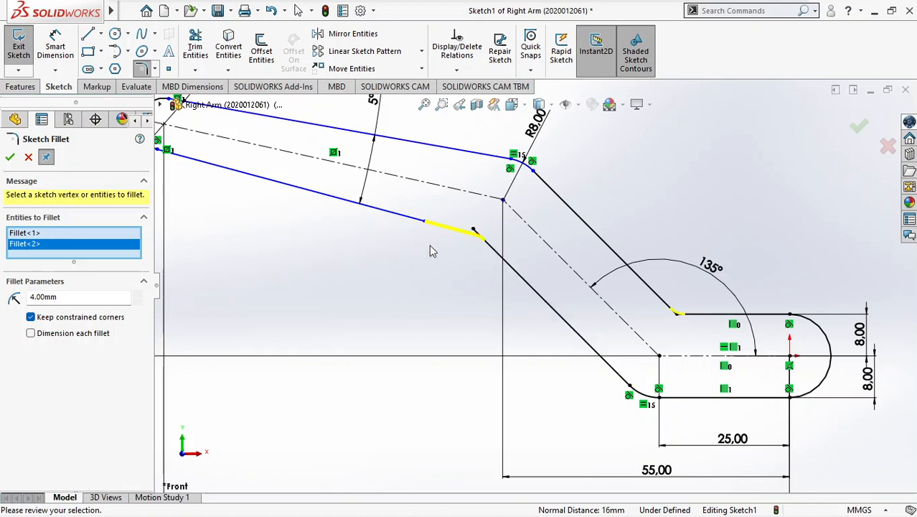
pyautogui.click(16, 161)
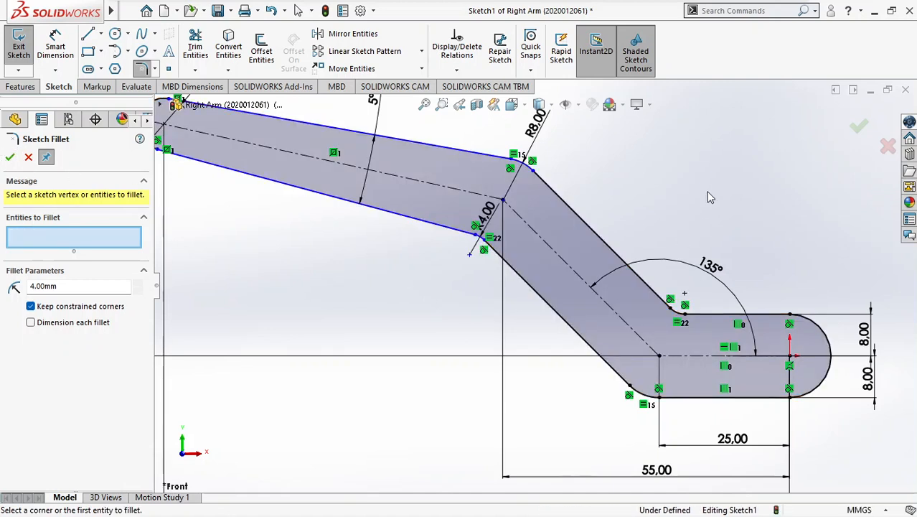
# Step: Switch to the PDF module and examine the fully dimensioned arm outline on page 21
pyautogui.hotkey('alt', 'Tab')
pyautogui.scroll(-5, 462, 335)
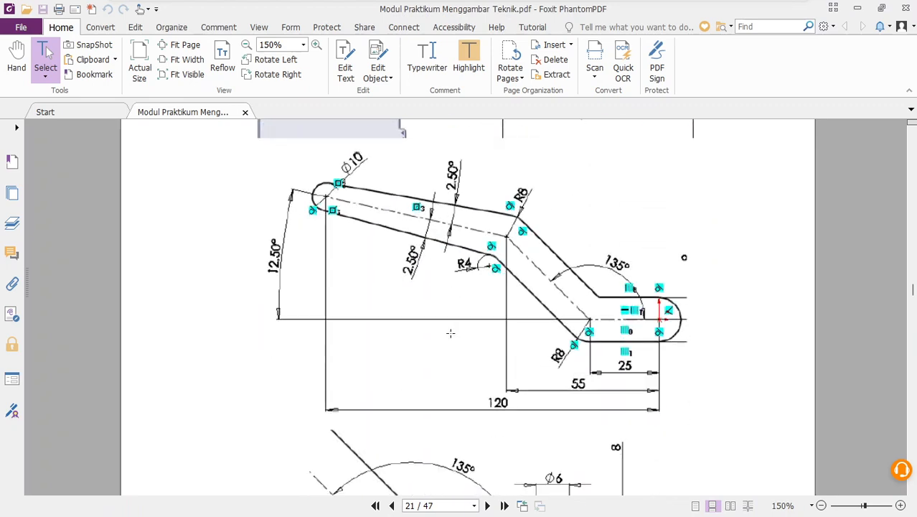
pyautogui.scroll(1, 572, 361)
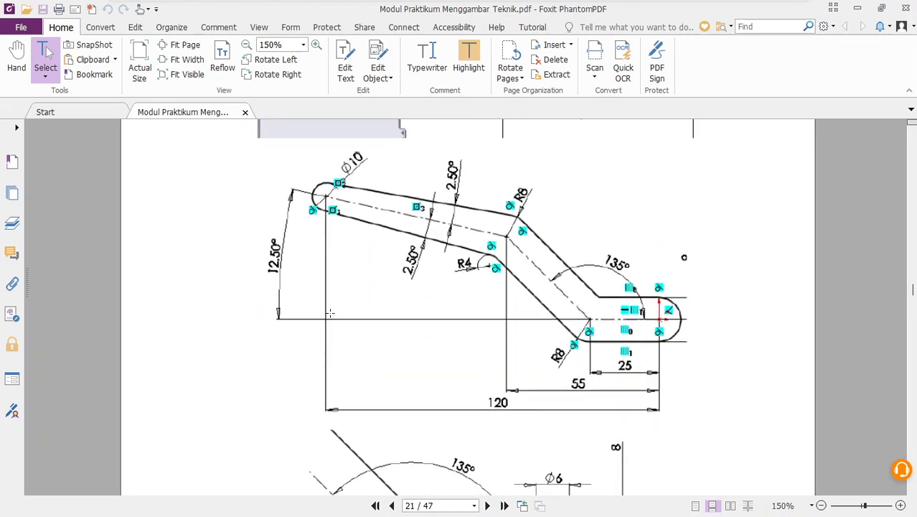
# Step: Compare the filleted arm sketch in SOLIDWORKS with the fully dimensioned outline on page 21 of the PDF module
pyautogui.hotkey('alt', 'Tab')
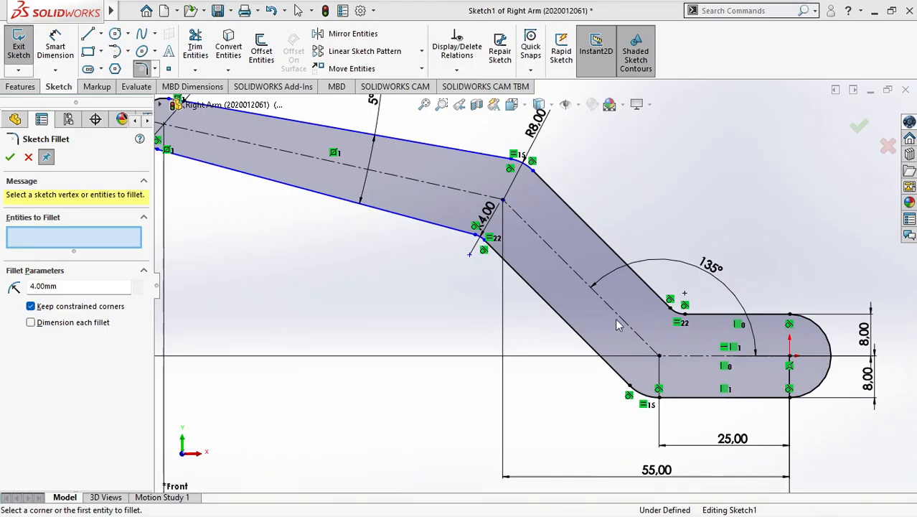
pyautogui.scroll(2, 556, 287)
pyautogui.scroll(-1, 554, 292)
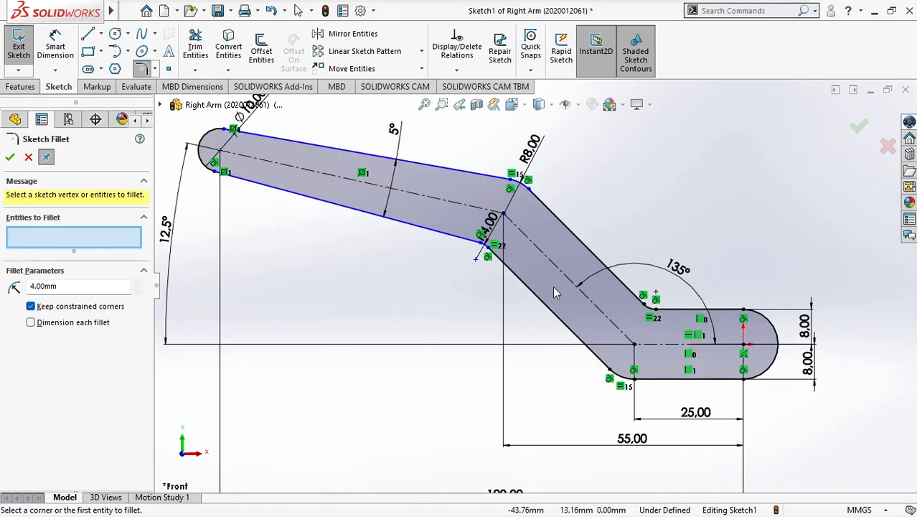
pyautogui.hotkey('alt', 'Tab')
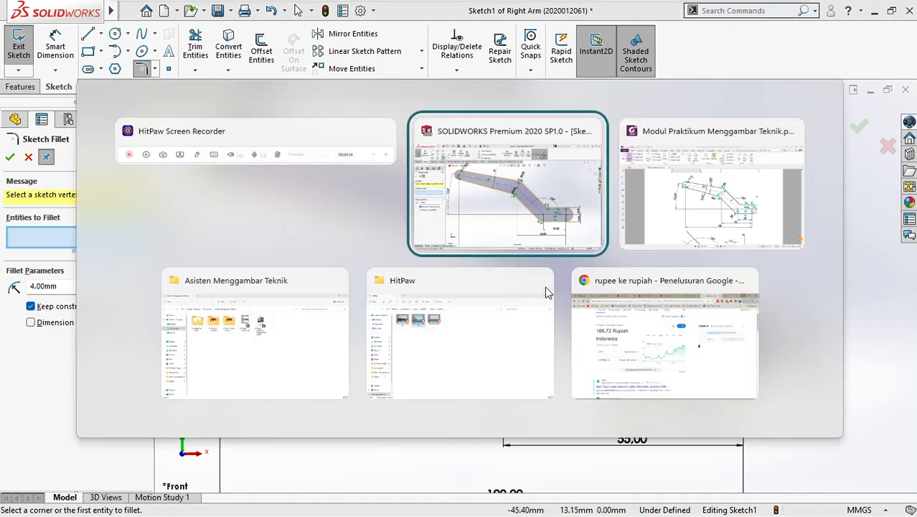
pyautogui.hotkey('alt', 'Tab')
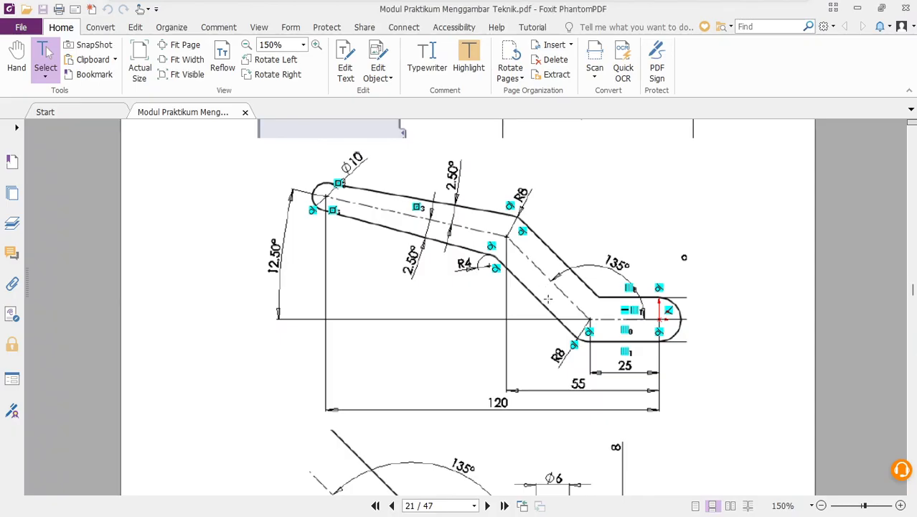
pyautogui.scroll(1, 622, 330)
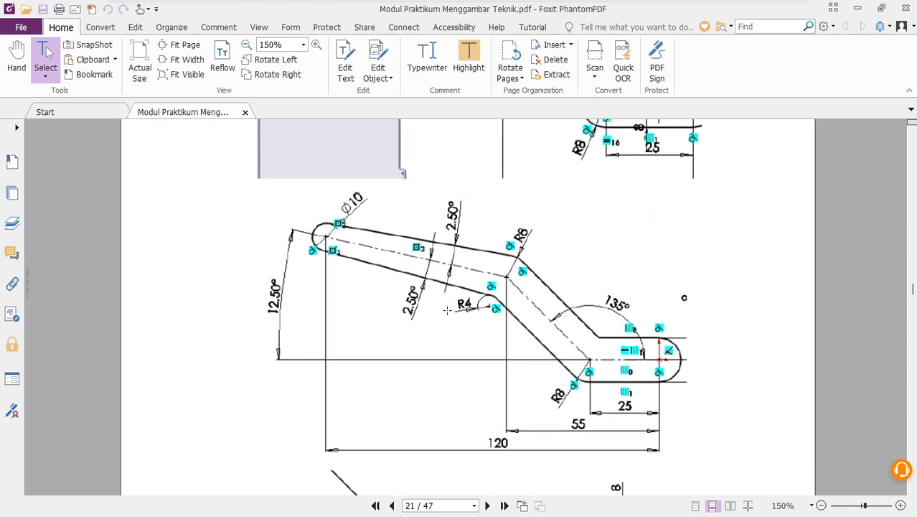
pyautogui.hotkey('alt', 'Tab')
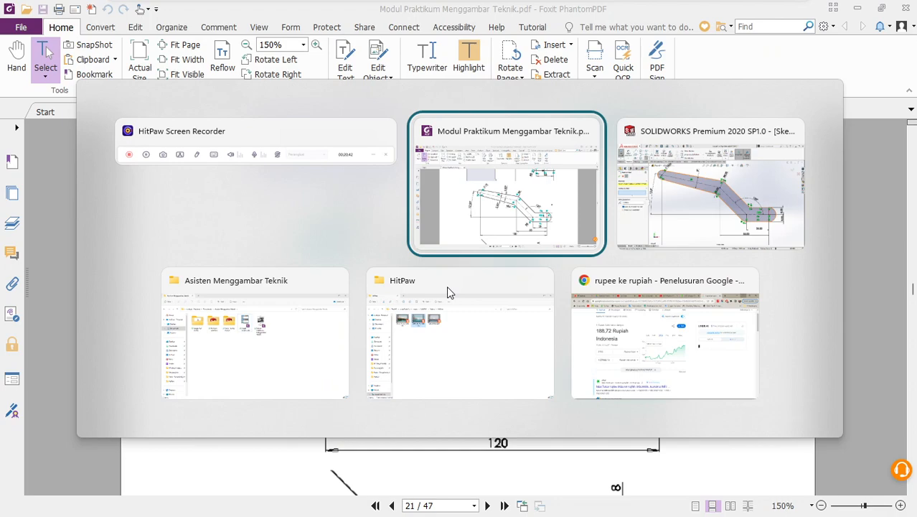
pyautogui.hotkey('alt', 'Tab')
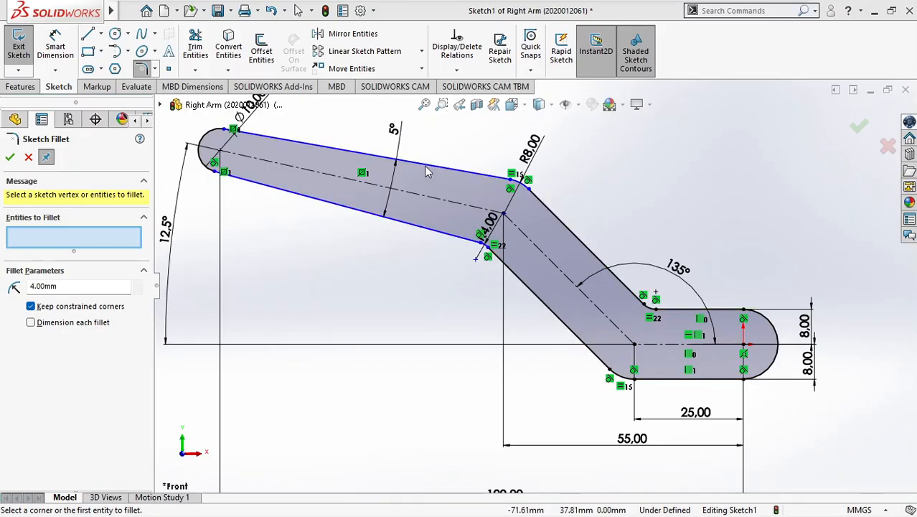
pyautogui.hotkey('alt', 'Tab')
pyautogui.hotkey('alt', 'Tab')
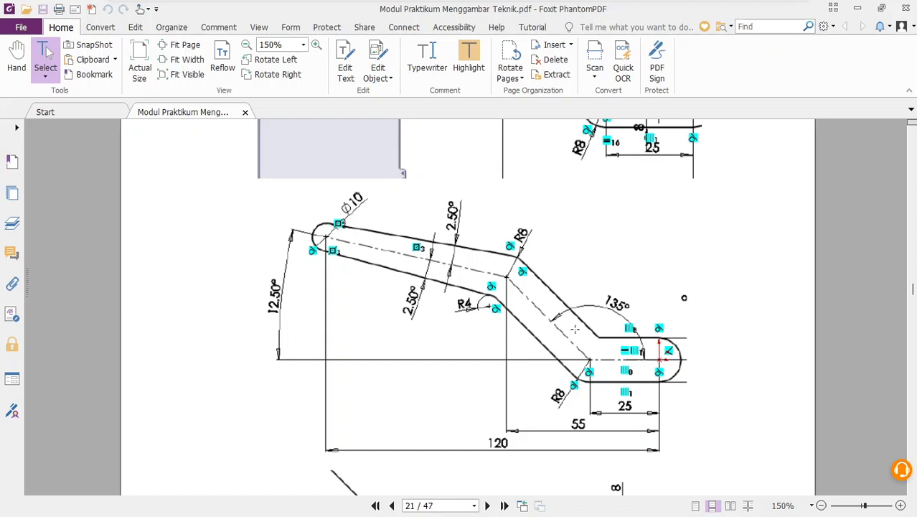
pyautogui.hotkey('alt', 'Tab')
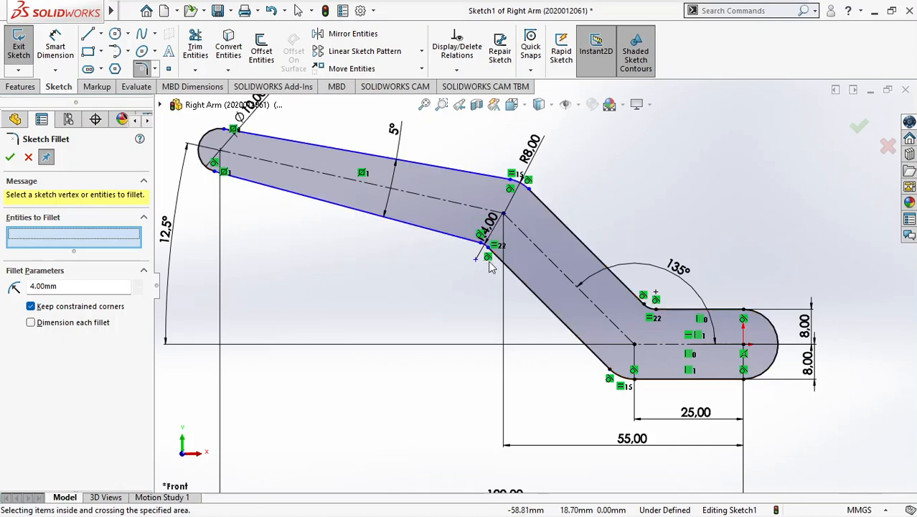
# Step: Close Sketch Fillet and move the 4 mm radius dimension outside the outline, below the bend, keeping the 8 mm radius dimension above it
pyautogui.scroll(1, 488, 249)
pyautogui.scroll(-2, 487, 246)
pyautogui.scroll(-2, 486, 246)
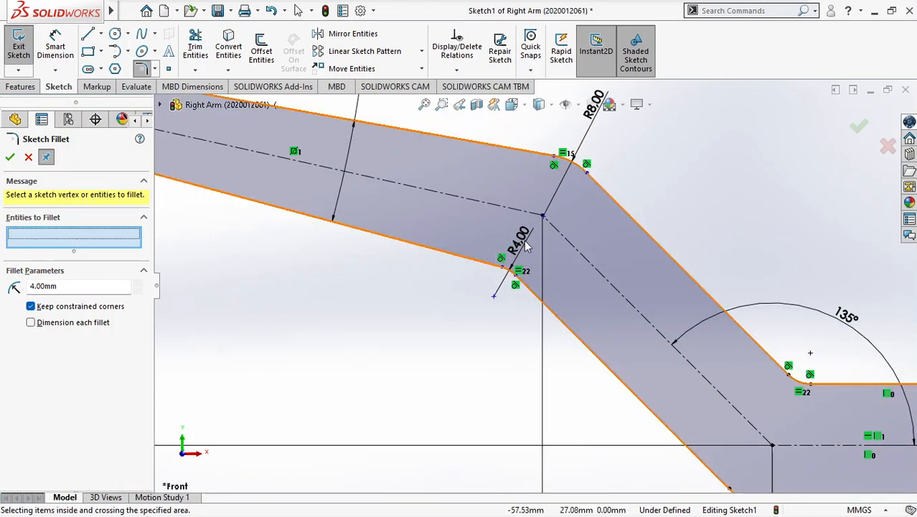
pyautogui.click(28, 156)
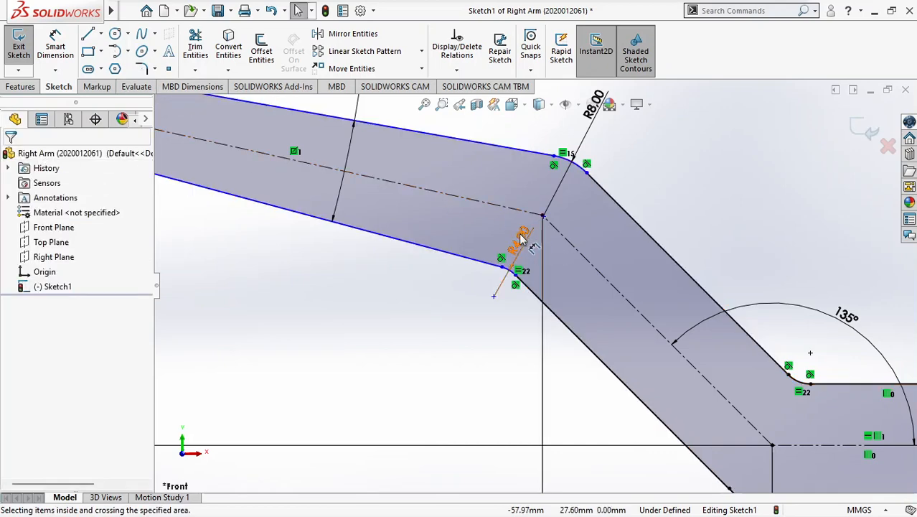
pyautogui.moveTo(521, 238); pyautogui.dragTo(420, 296)
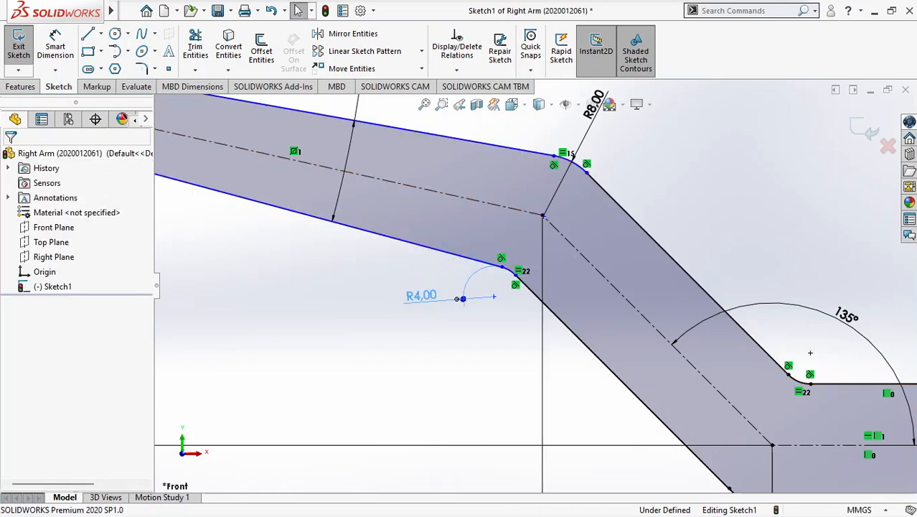
pyautogui.click(716, 168)
pyautogui.scroll(1, 676, 185)
pyautogui.moveTo(583, 132)
pyautogui.mouseDown()
pyautogui.moveTo(594, 135)
pyautogui.moveTo(584, 127)
pyautogui.mouseUp()
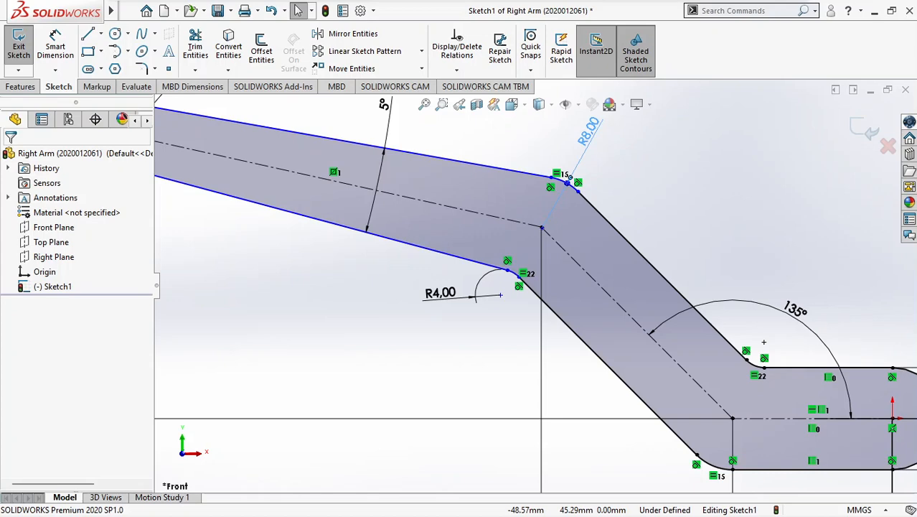
pyautogui.click(731, 202)
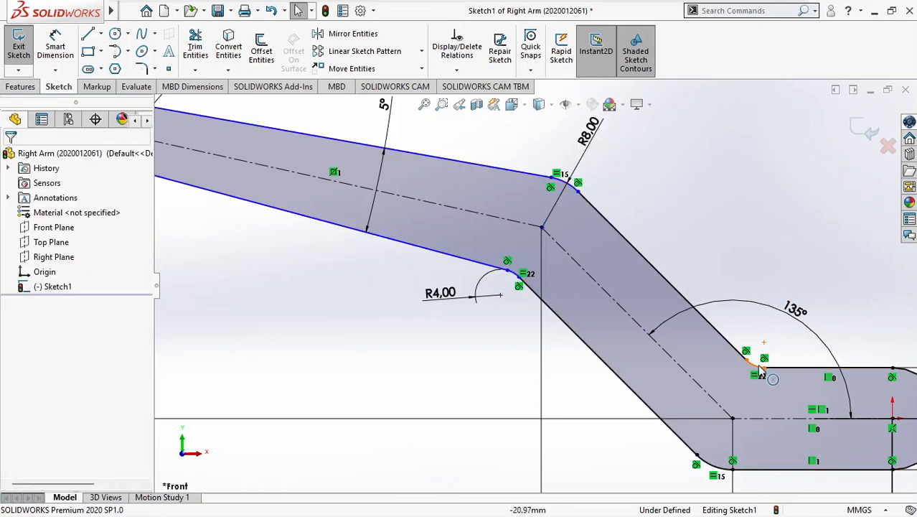
# Step: Review the sketch's fillets, examine the two-hole instructions on pages 21 and 22 of the PDF module, and return to SOLIDWORKS
pyautogui.scroll(-1, 753, 373)
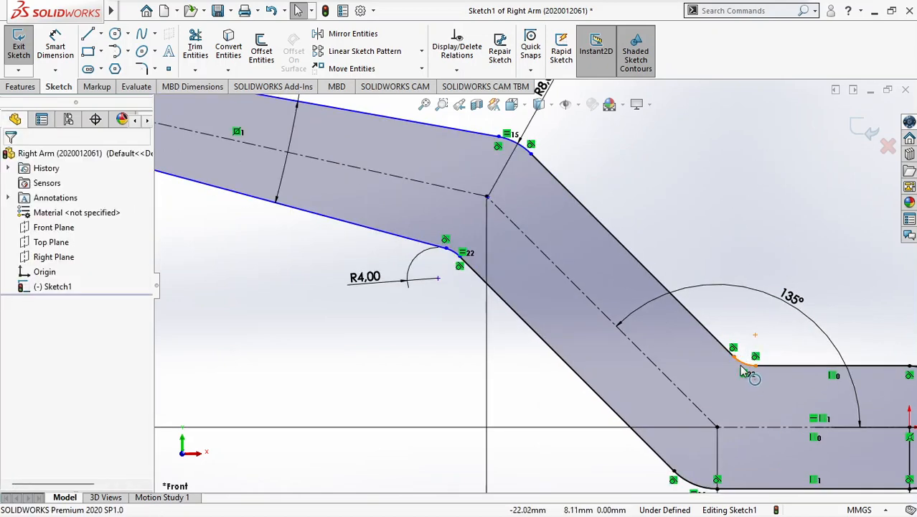
pyautogui.scroll(2, 743, 371)
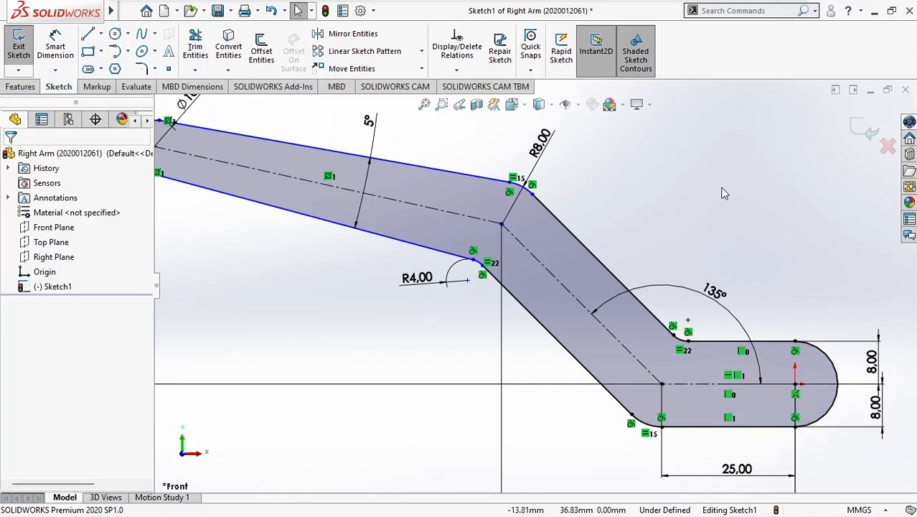
pyautogui.scroll(1, 538, 282)
pyautogui.scroll(2, 497, 327)
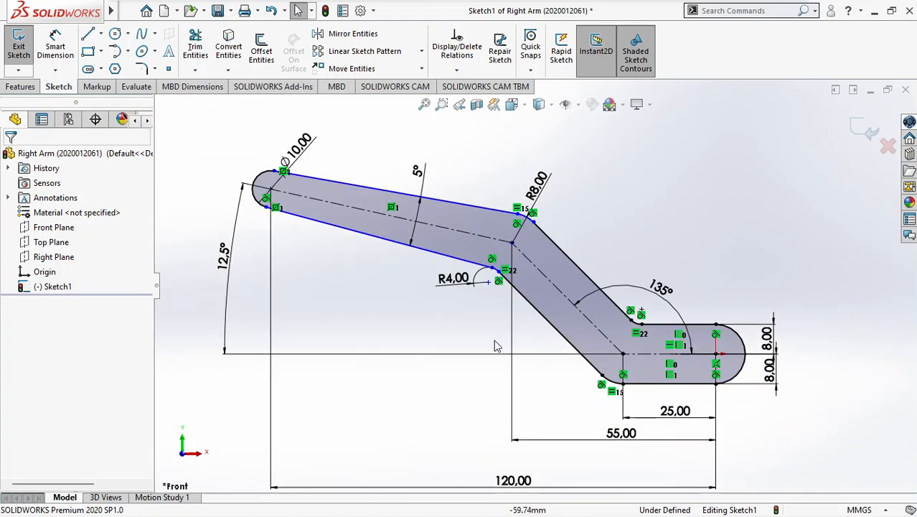
pyautogui.hotkey('alt', 'Tab')
pyautogui.scroll(-6, 483, 332)
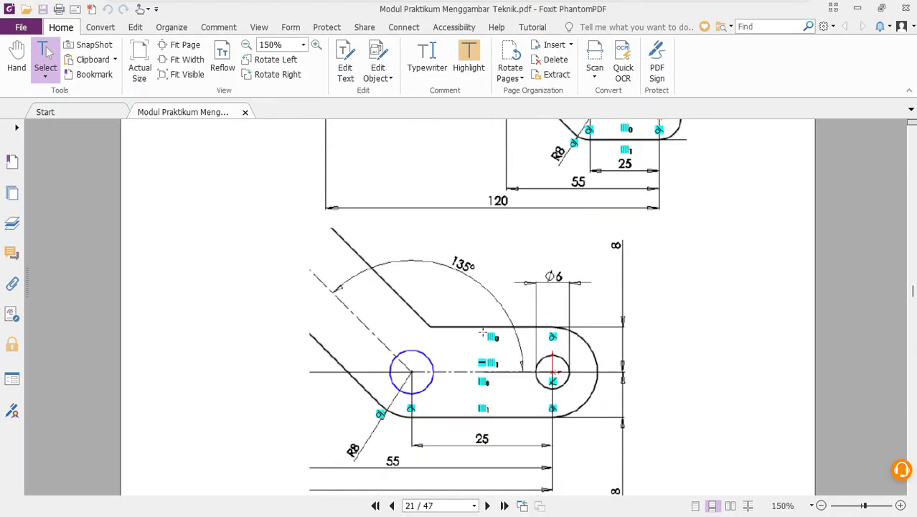
pyautogui.scroll(2, 483, 332)
pyautogui.scroll(-3, 483, 332)
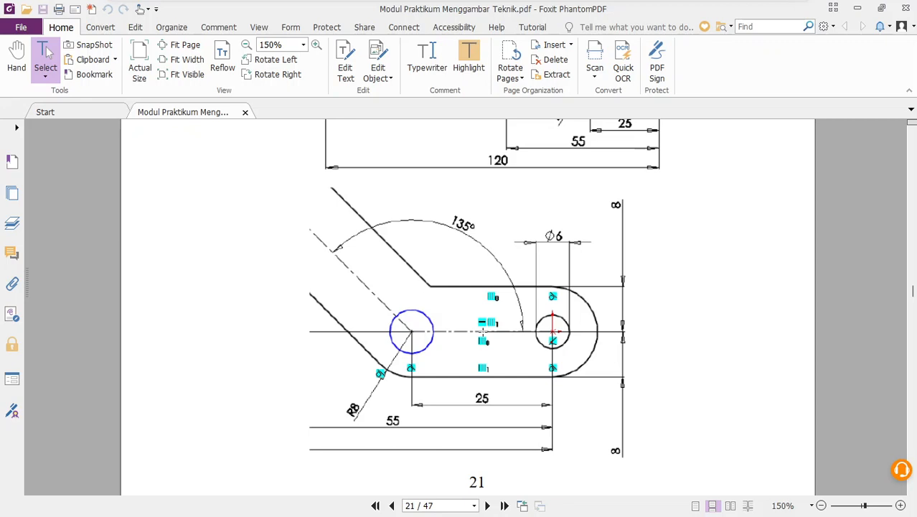
pyautogui.scroll(-2, 556, 334)
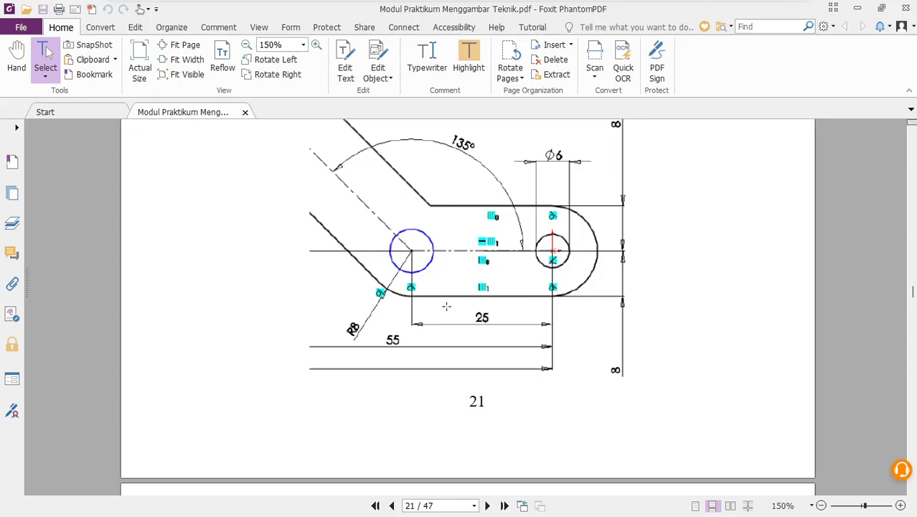
pyautogui.scroll(-10, 447, 306)
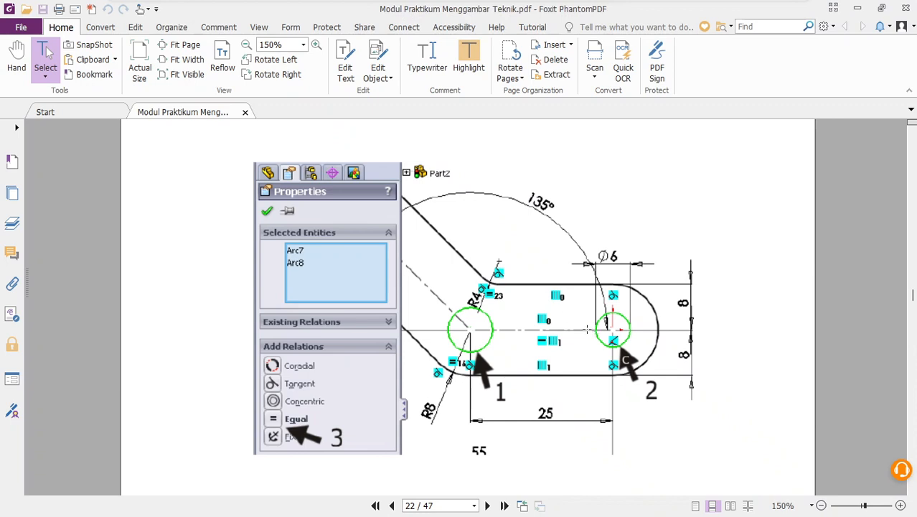
pyautogui.scroll(10, 577, 311)
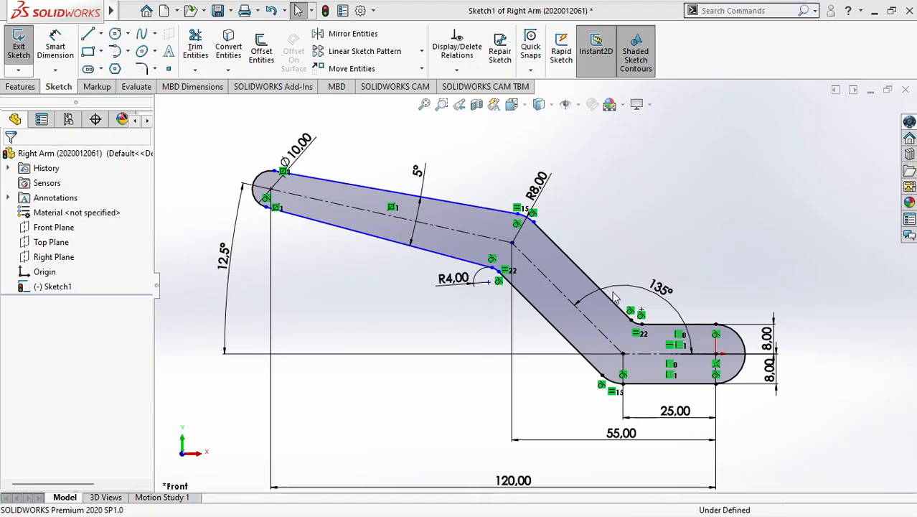
# Step: Draw a circle of about 3.9 mm radius at the origin and one of about 4.9 mm radius at the centerline's 135° corner
pyautogui.click(115, 34)
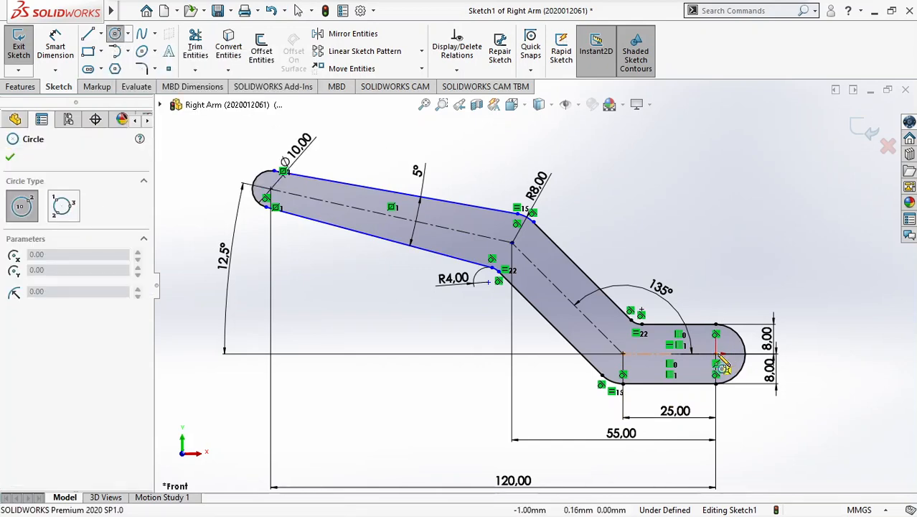
pyautogui.scroll(-8, 722, 363)
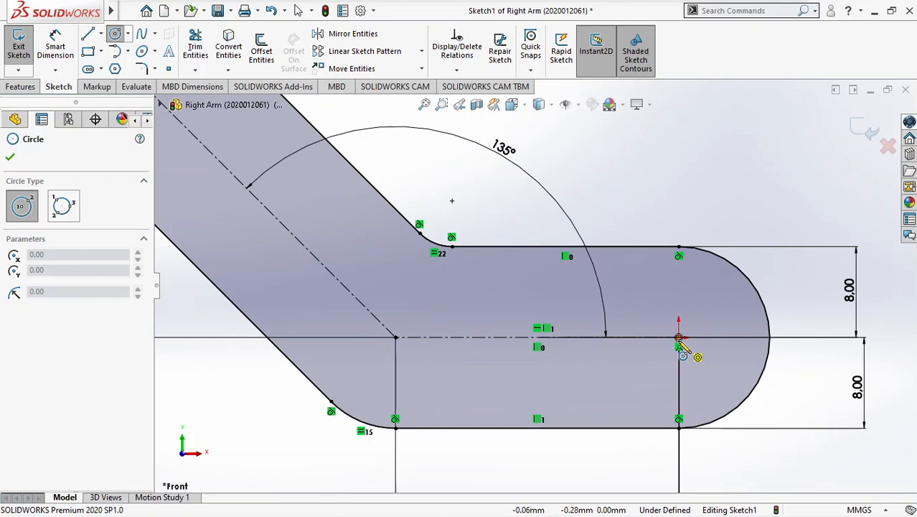
pyautogui.click(679, 338)
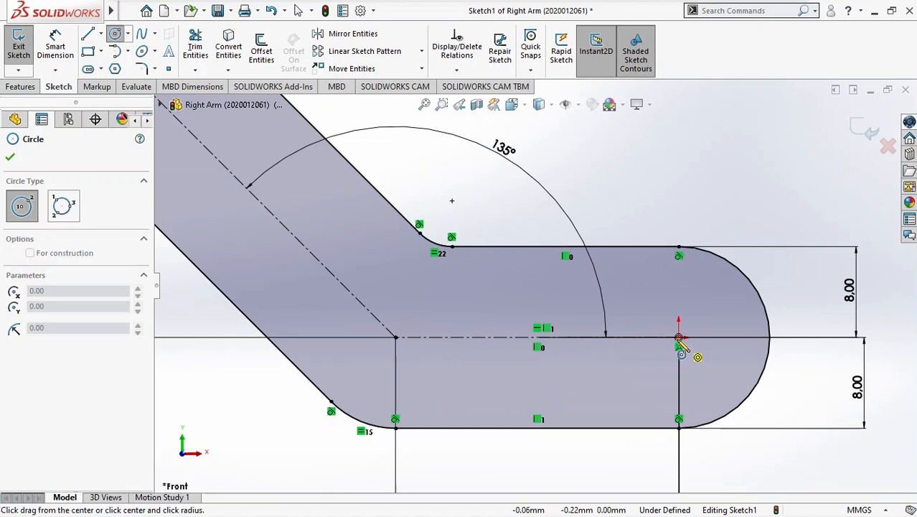
pyautogui.click(653, 305)
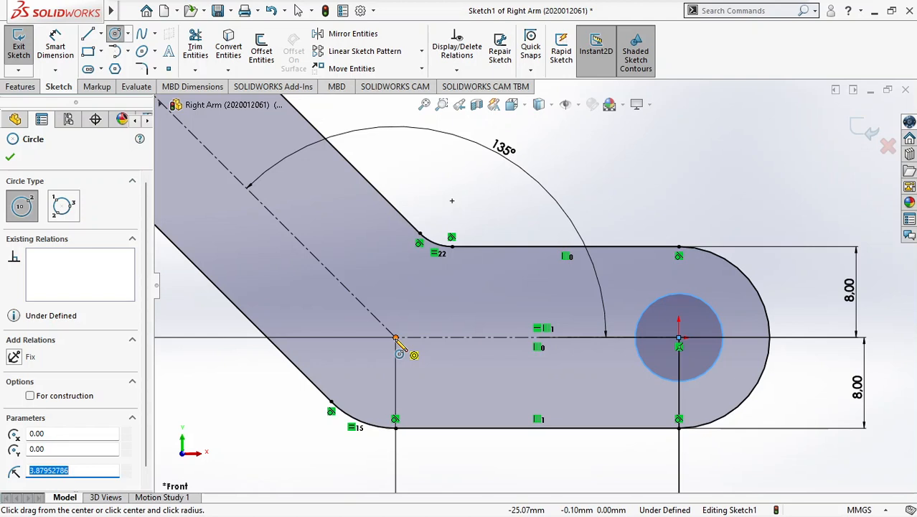
pyautogui.click(396, 338)
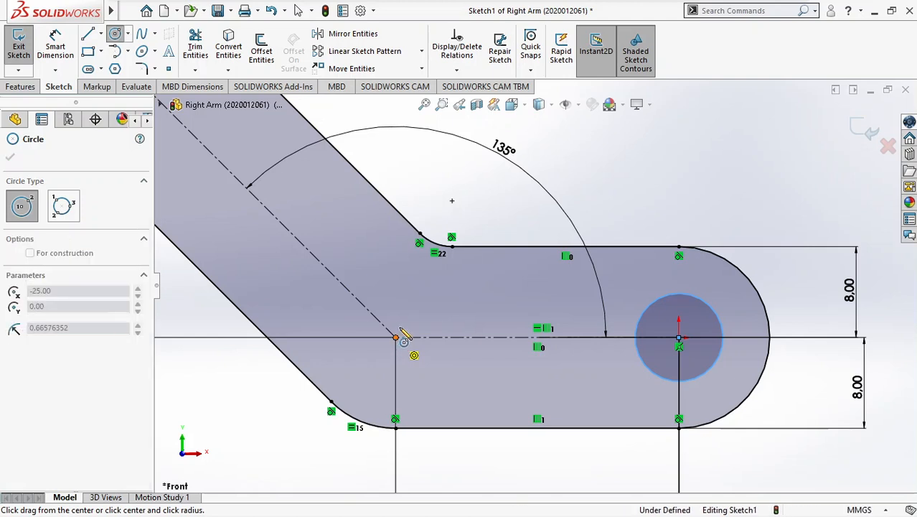
pyautogui.click(439, 305)
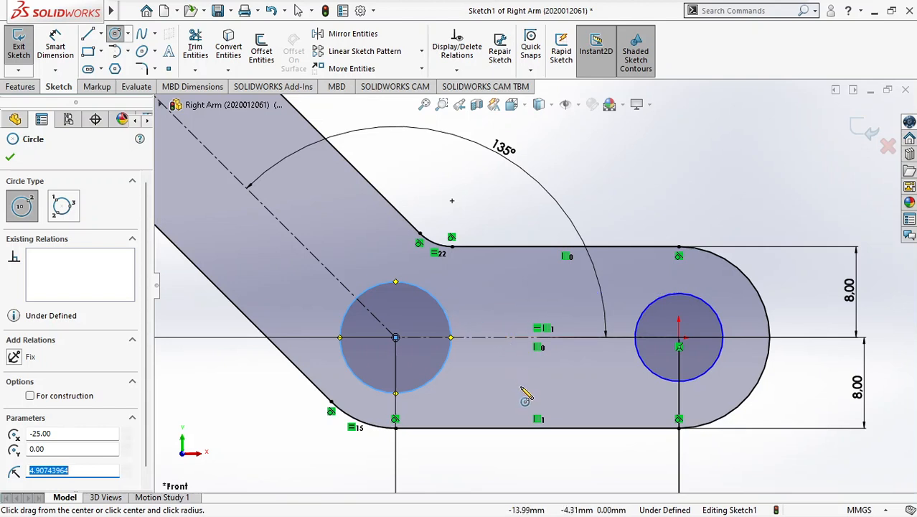
pyautogui.press('Escape')
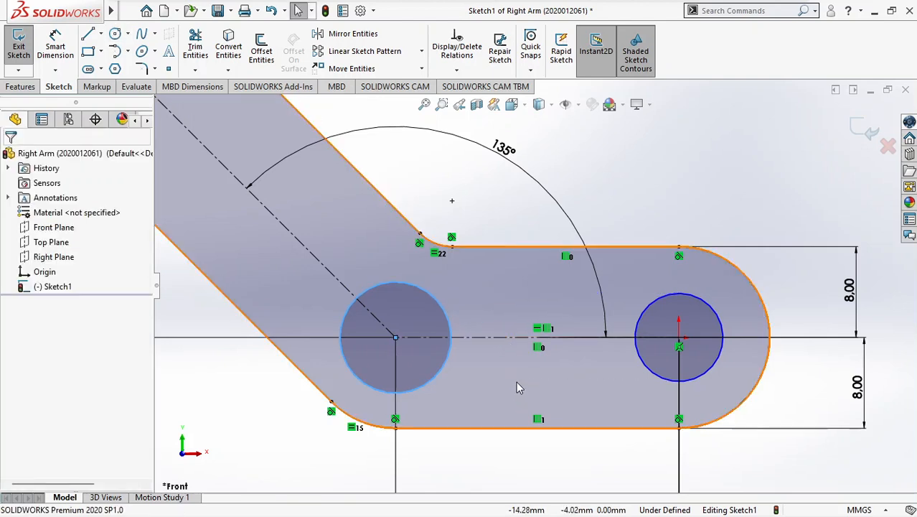
# Step: Dimension the diameter of the circle at the origin as 6 mm
pyautogui.click(50, 55)
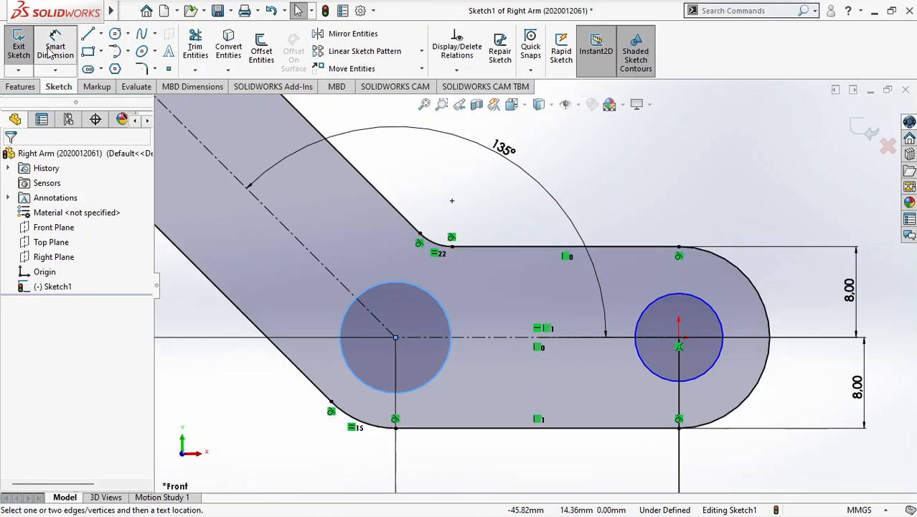
pyautogui.click(710, 307)
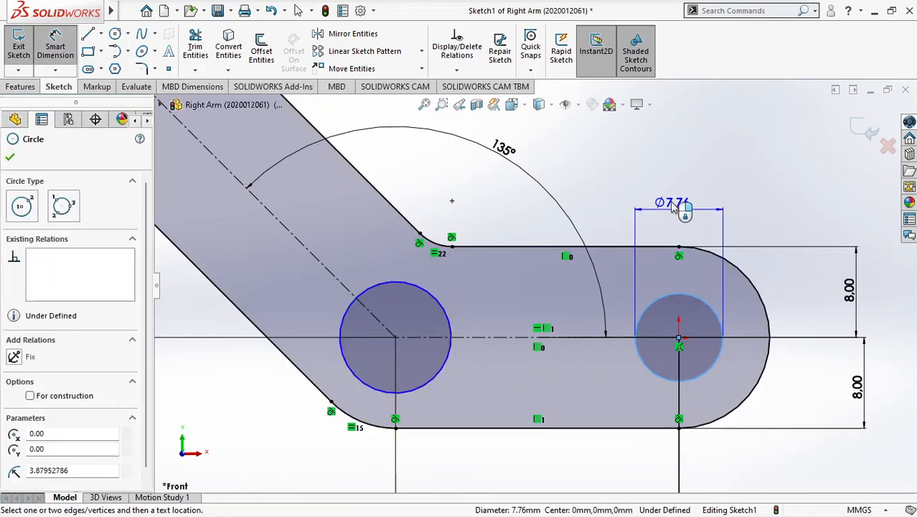
pyautogui.click(672, 204)
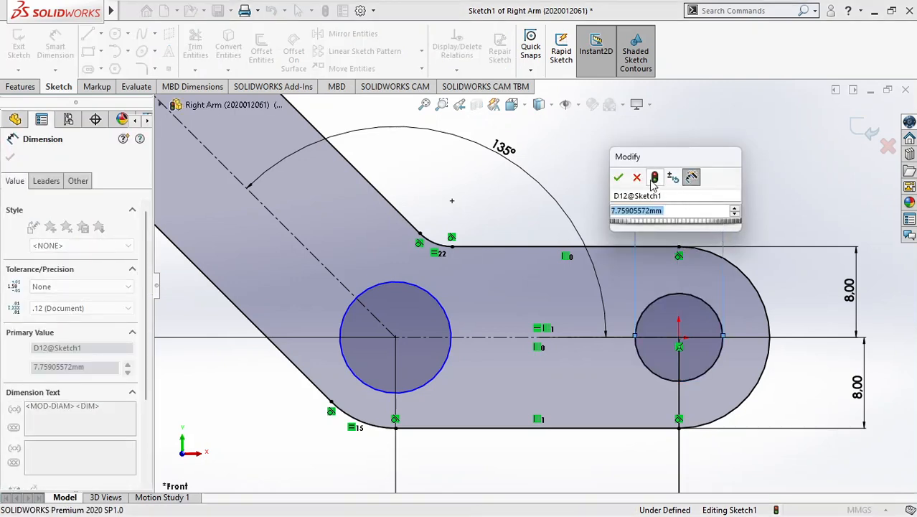
pyautogui.write('6')
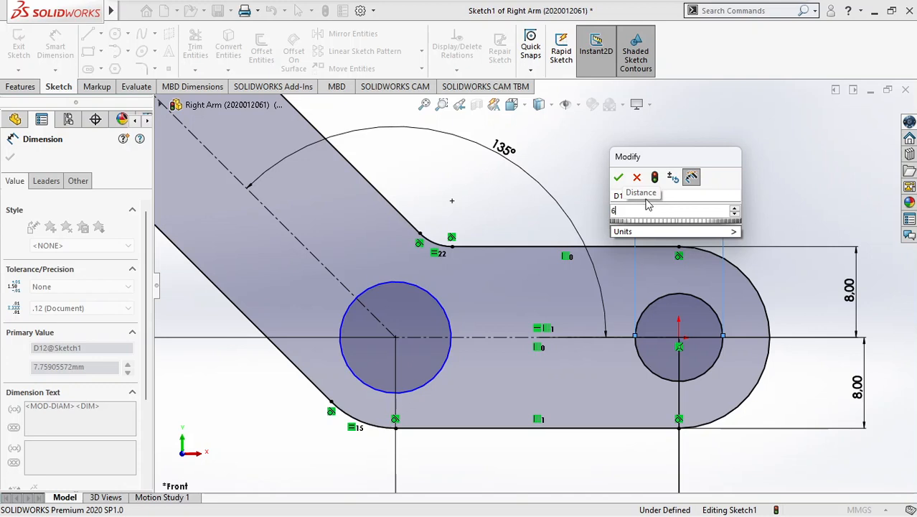
pyautogui.press('Return')
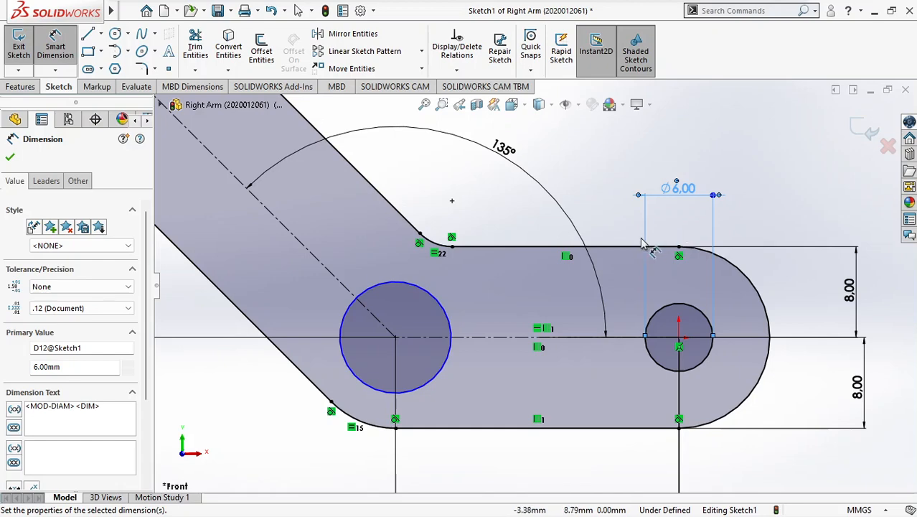
# Step: Switch to the PDF module in Foxit PhantomPDF, examine the Equal relation instructions for the two holes on pages 21 and 22, and return to SOLIDWORKS
pyautogui.hotkey('alt', 'Tab')
pyautogui.scroll(-10, 496, 325)
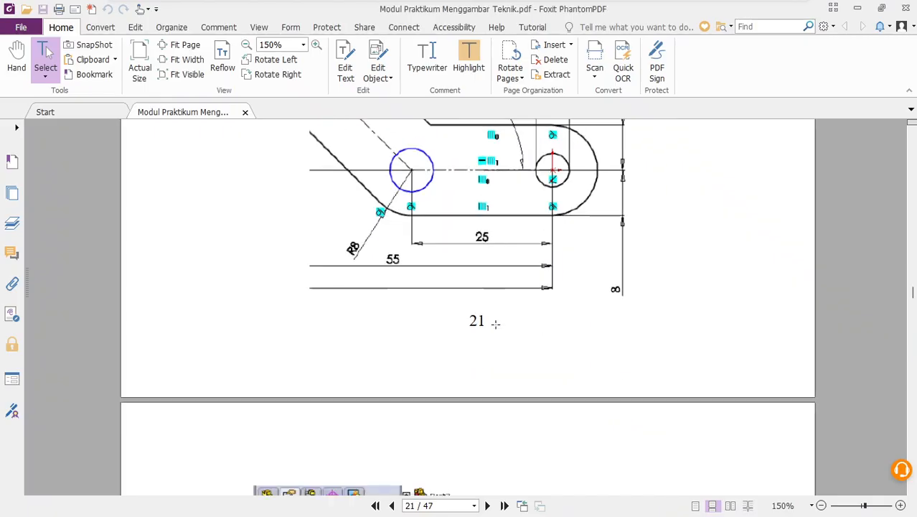
pyautogui.scroll(-9, 481, 316)
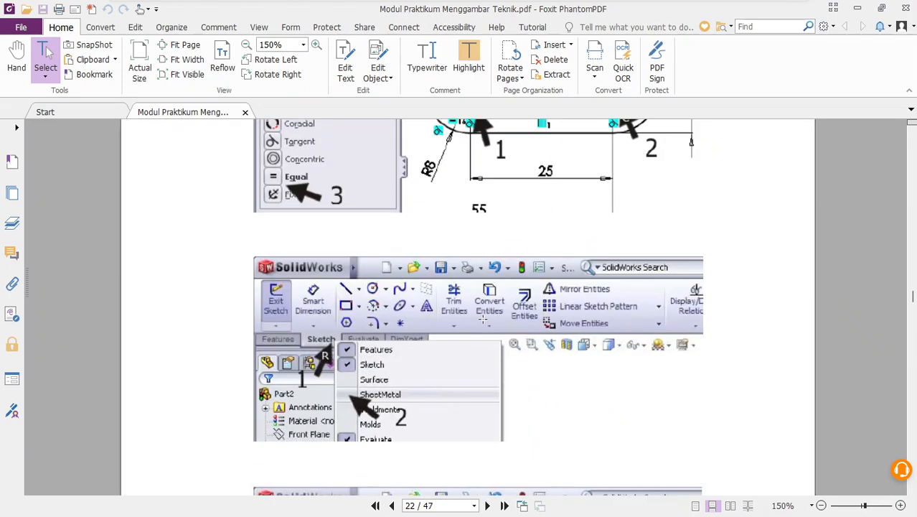
pyautogui.scroll(8, 481, 316)
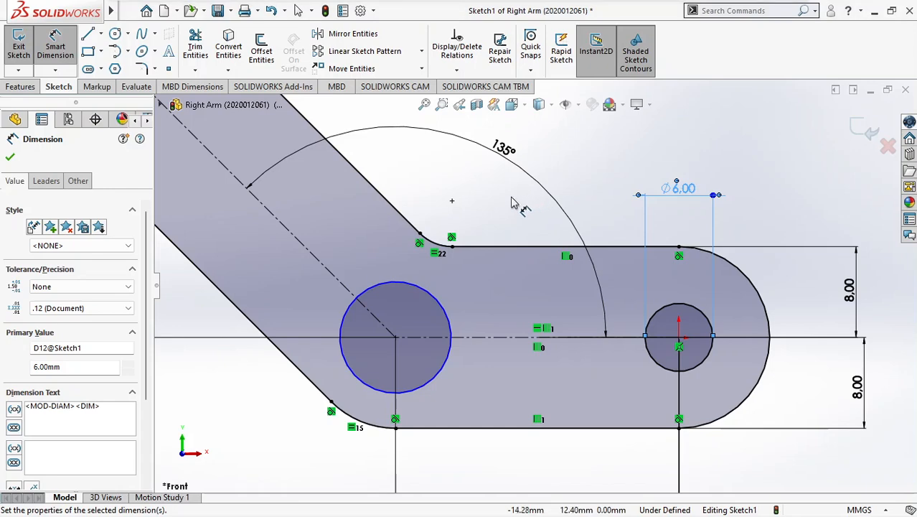
# Step: Close Smart Dimension and apply an Equal relation between the 6 mm circle at the origin and the circle at the centerline's 135° corner
pyautogui.click(10, 157)
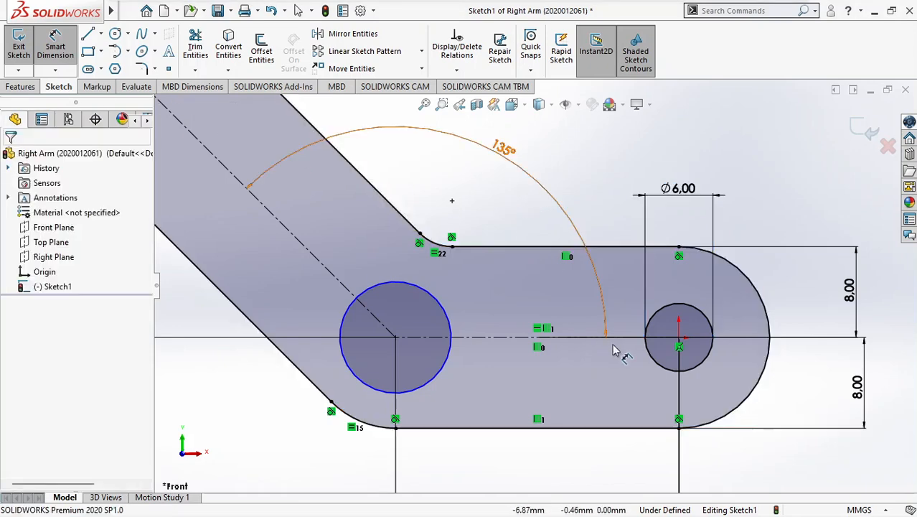
pyautogui.press('Escape')
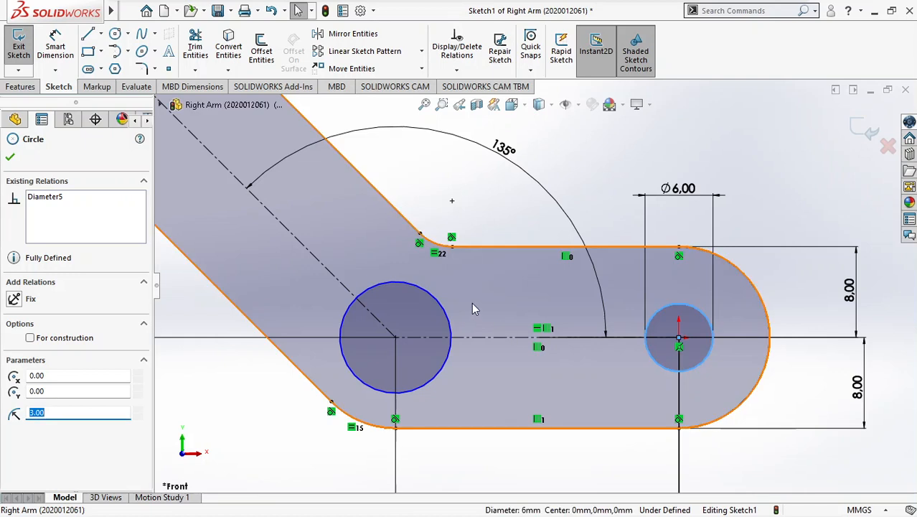
pyautogui.keyDown('ctrl'); pyautogui.click(433, 301); pyautogui.keyUp('ctrl')
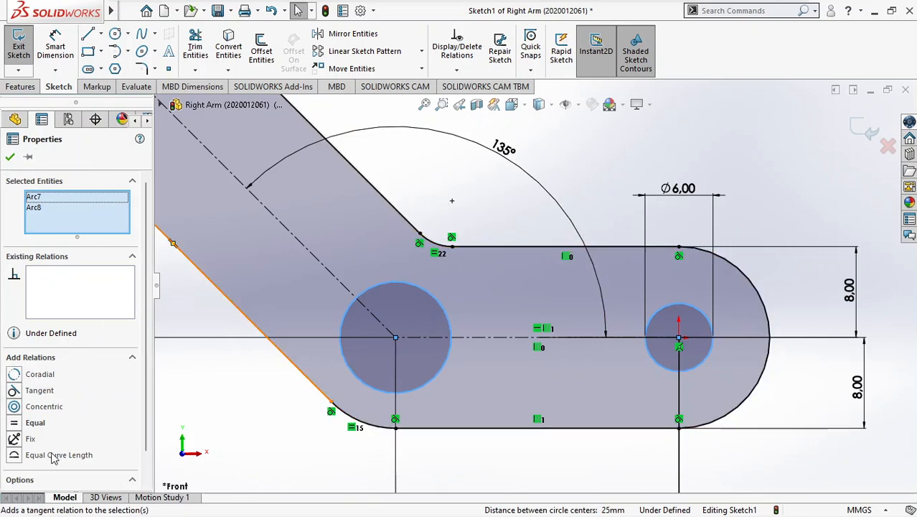
pyautogui.click(14, 425)
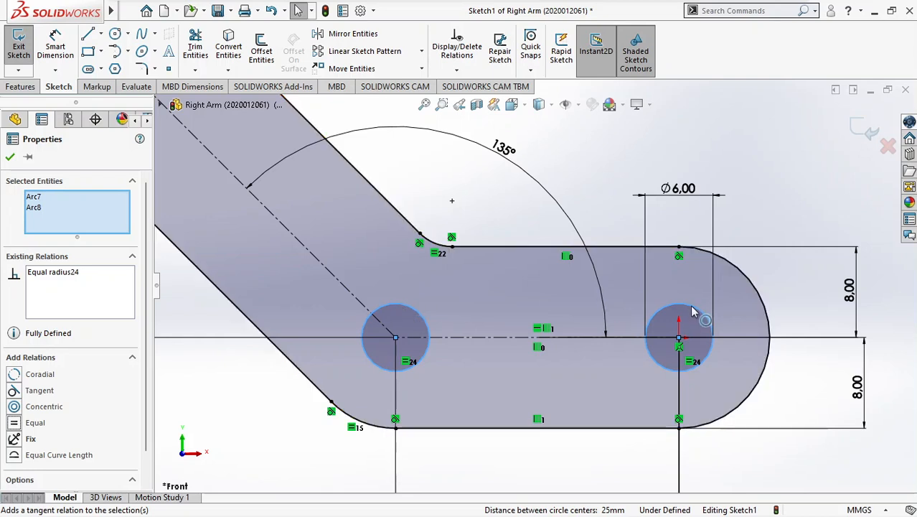
# Step: Accept the equal relation between the two hole circles and check page 22 of the practicum module in Foxit PhantomPDF
pyautogui.click(10, 157)
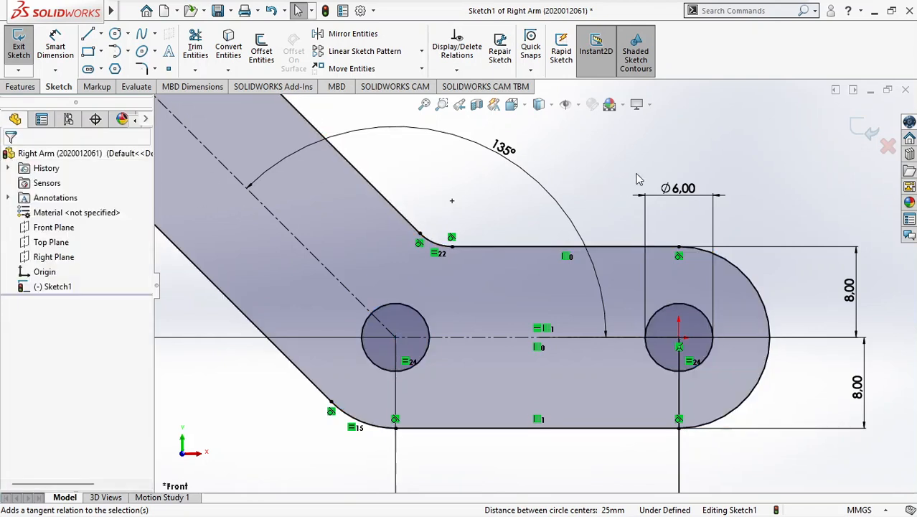
pyautogui.hotkey('alt', 'Tab')
pyautogui.scroll(-5, 450, 324)
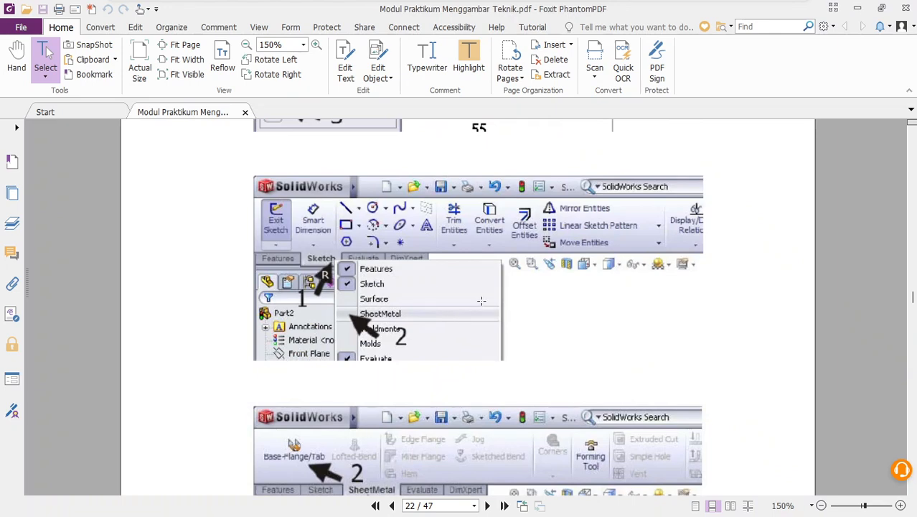
pyautogui.scroll(2, 579, 299)
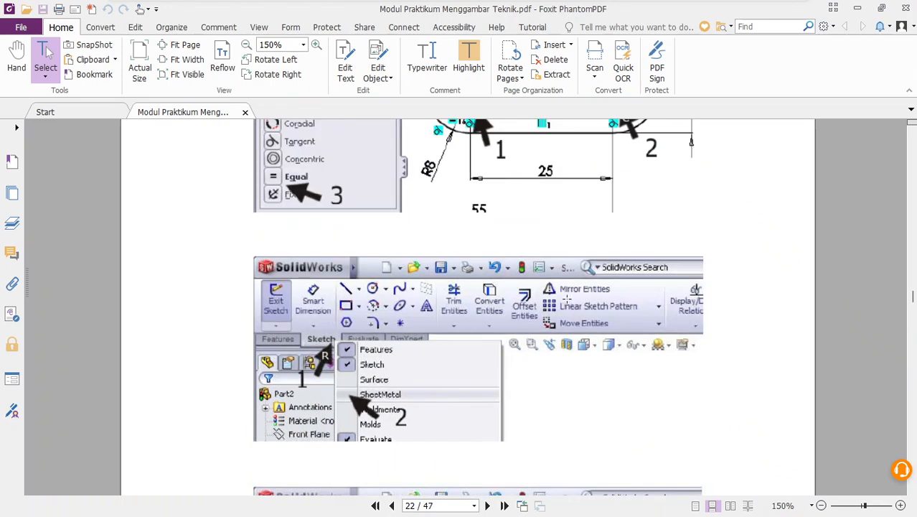
pyautogui.scroll(1, 562, 300)
pyautogui.scroll(-2, 561, 302)
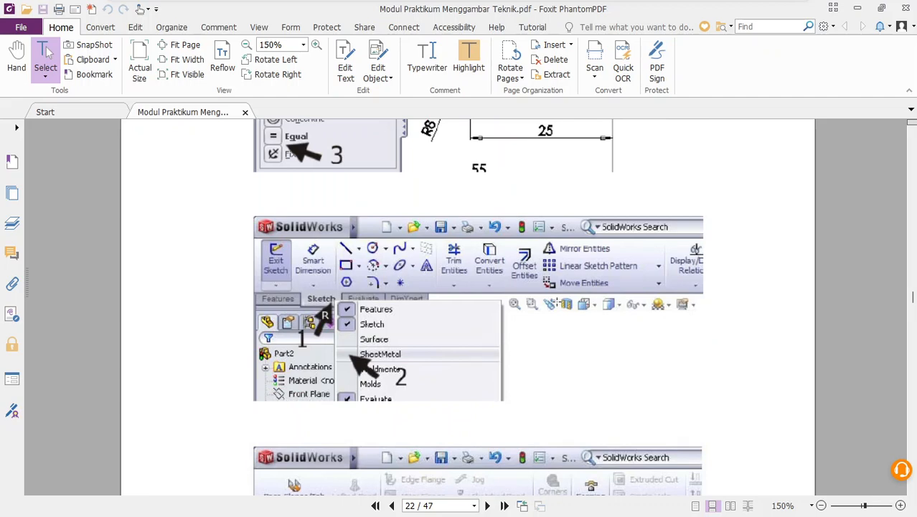
pyautogui.hotkey('alt', 'Tab')
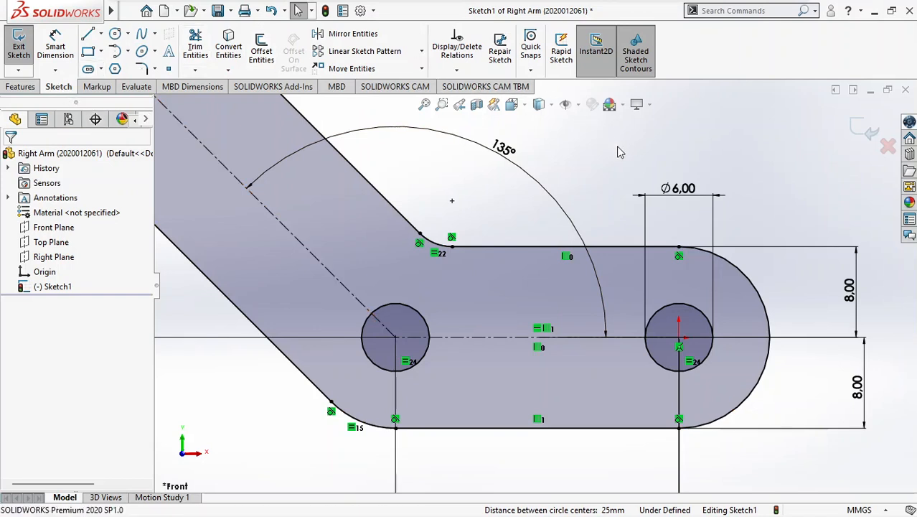
# Step: Add the Sheet Metal tool set to the CommandManager and bring up its commands
pyautogui.click(29, 89)
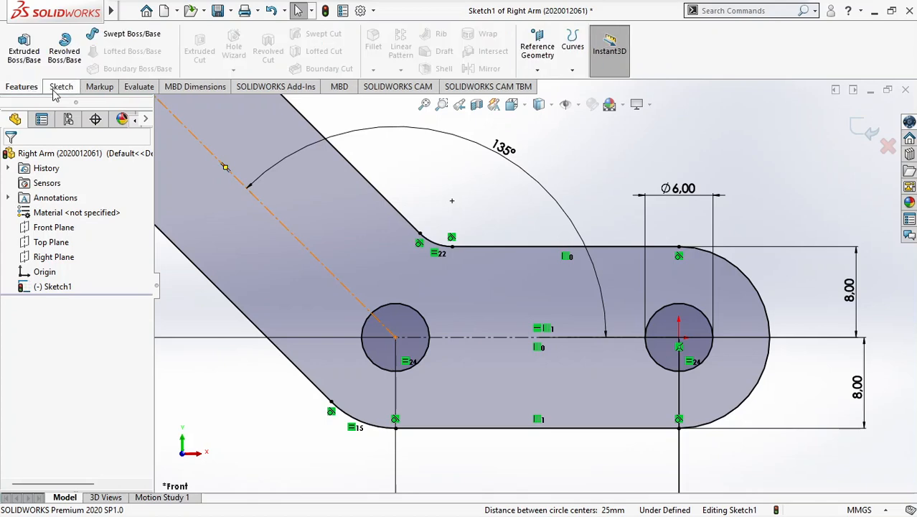
pyautogui.click(58, 92)
pyautogui.click(24, 90)
pyautogui.click(59, 89)
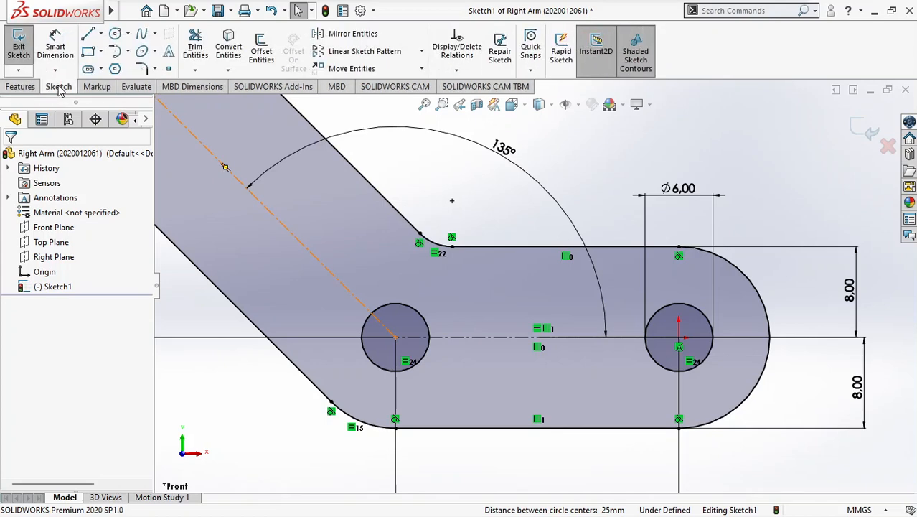
pyautogui.rightClick(61, 90)
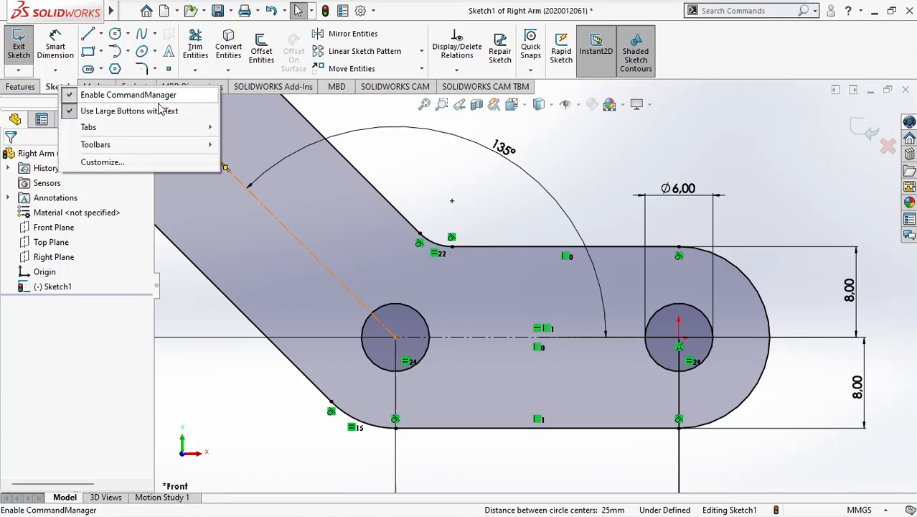
pyautogui.moveTo(161, 129)
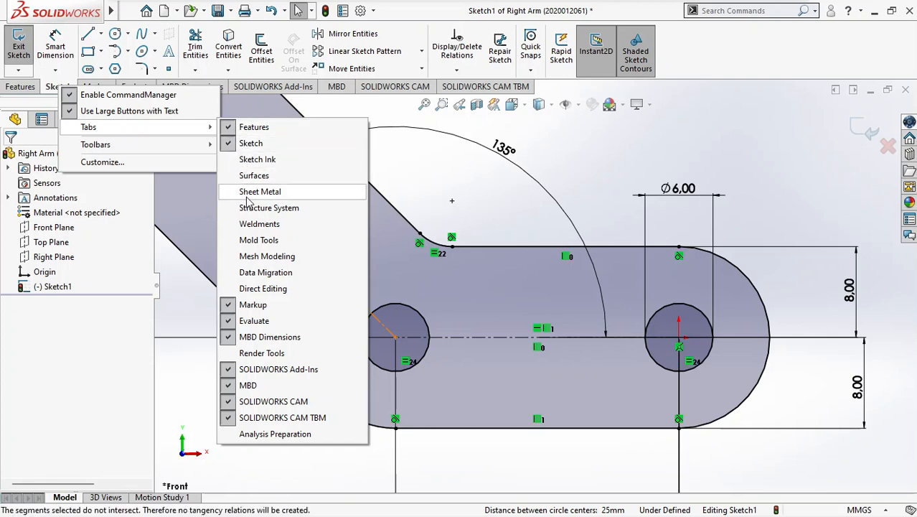
pyautogui.click(246, 198)
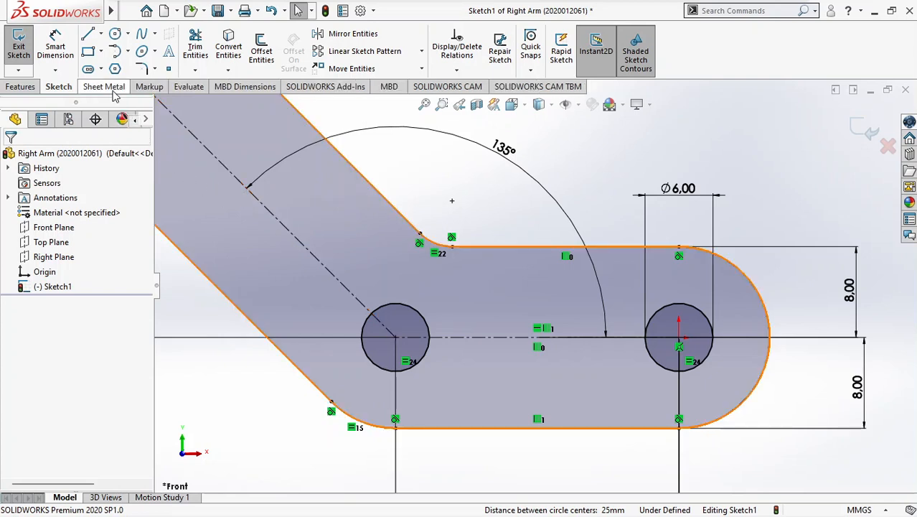
pyautogui.click(108, 87)
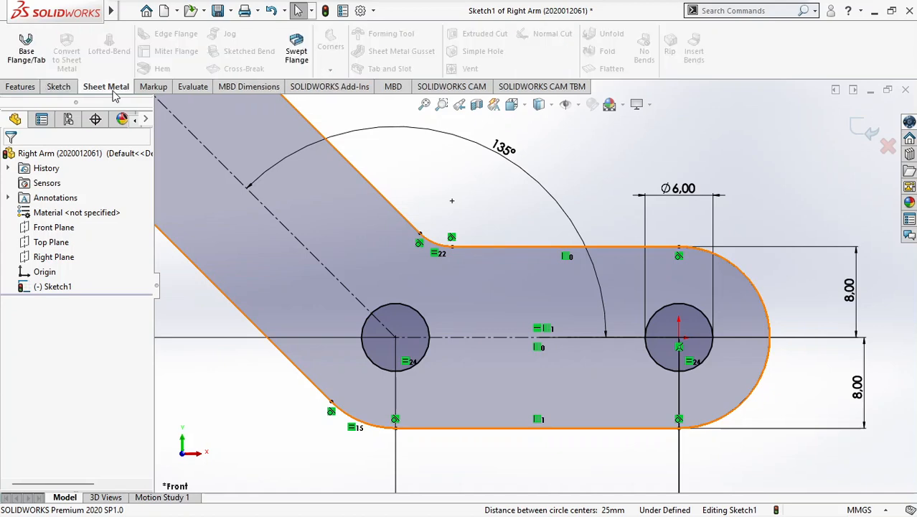
# Step: Following the module in Foxit PhantomPDF, start a Base Flange from the arm sketch in SOLIDWORKS and show its preview in isometric view
pyautogui.hotkey('alt', 'Tab')
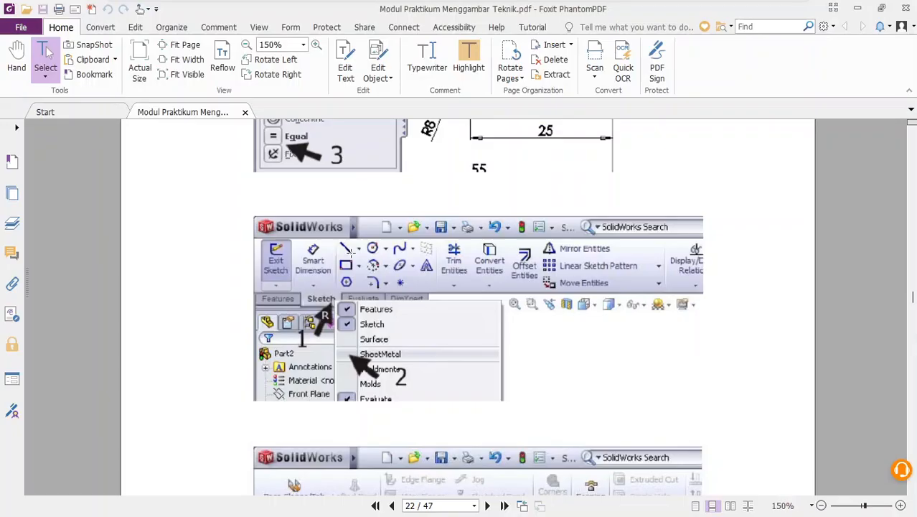
pyautogui.scroll(-5, 424, 356)
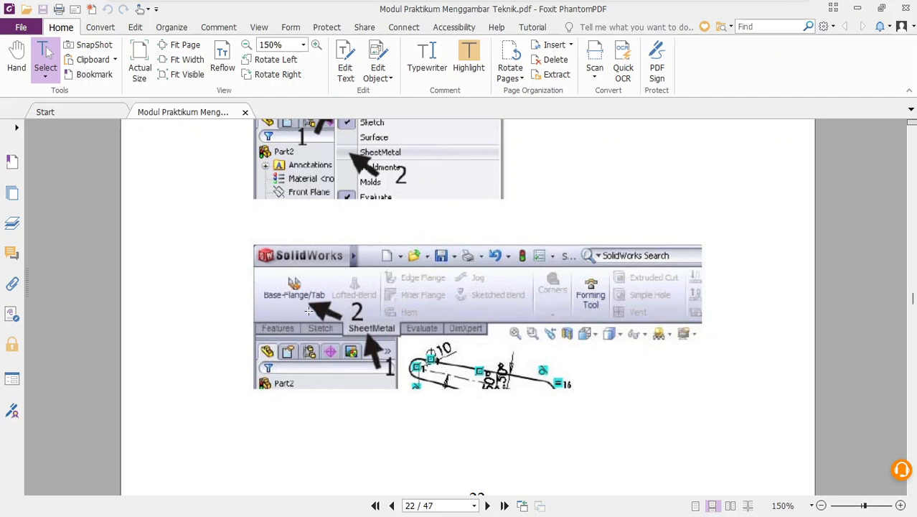
pyautogui.hotkey('alt', 'Tab')
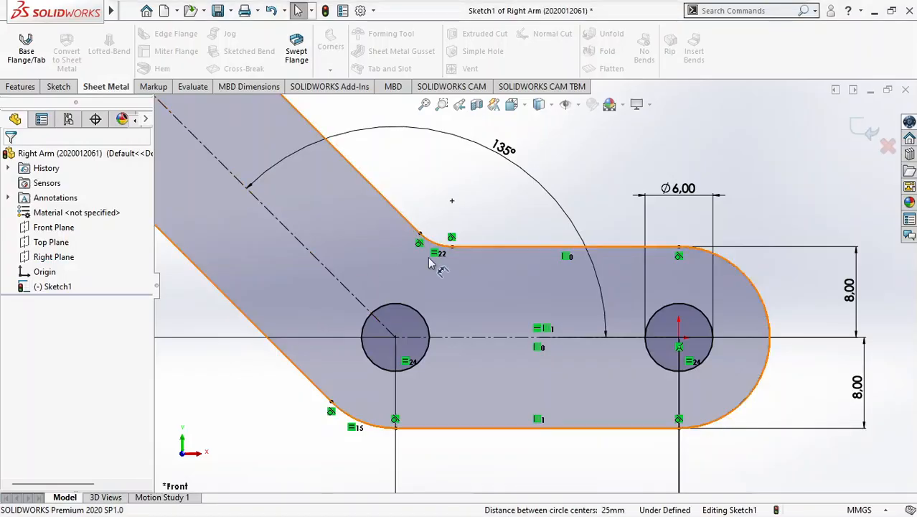
pyautogui.scroll(4, 435, 259)
pyautogui.scroll(4, 438, 235)
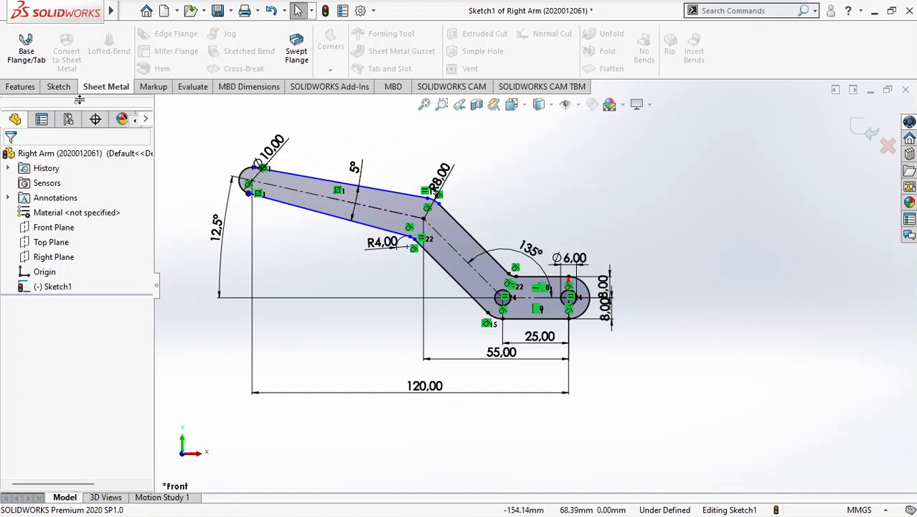
pyautogui.click(58, 86)
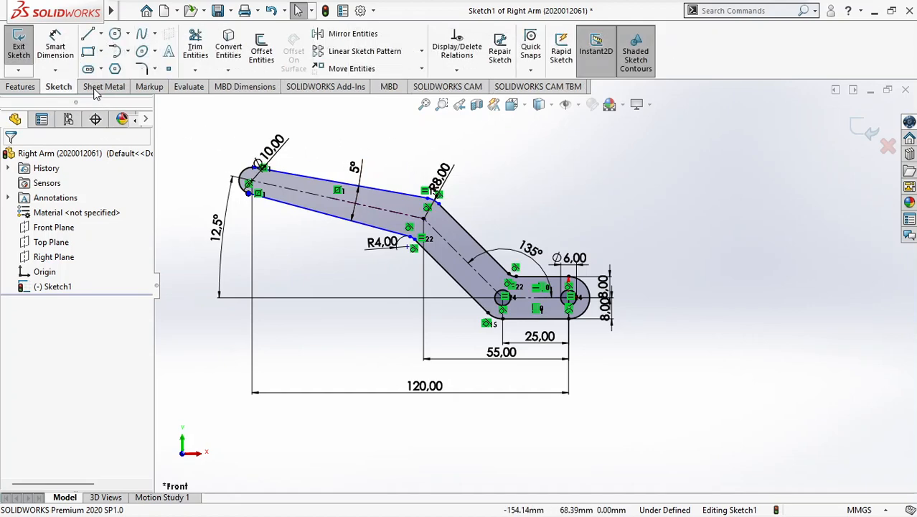
pyautogui.click(100, 86)
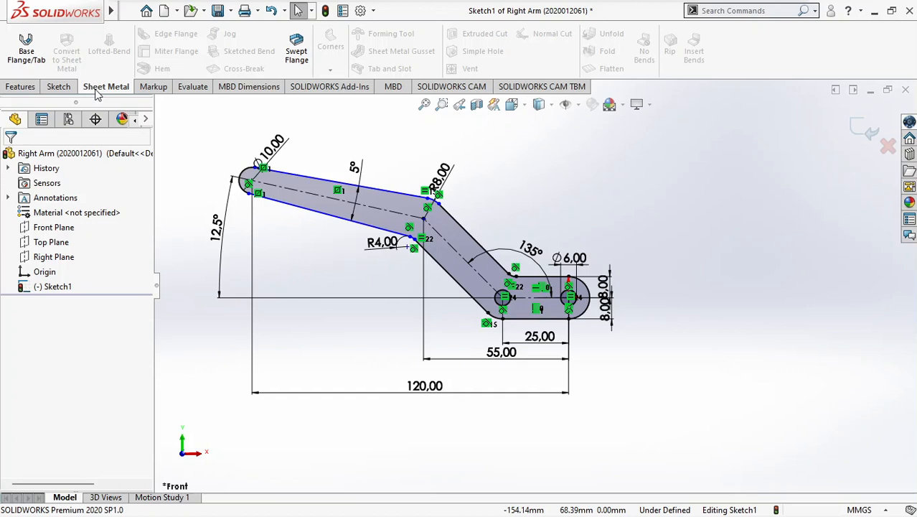
pyautogui.click(33, 50)
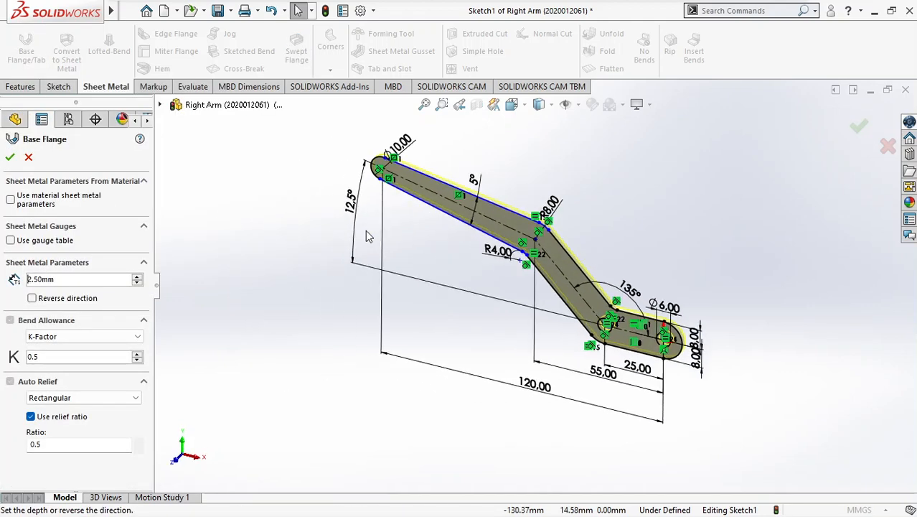
pyautogui.click(512, 105)
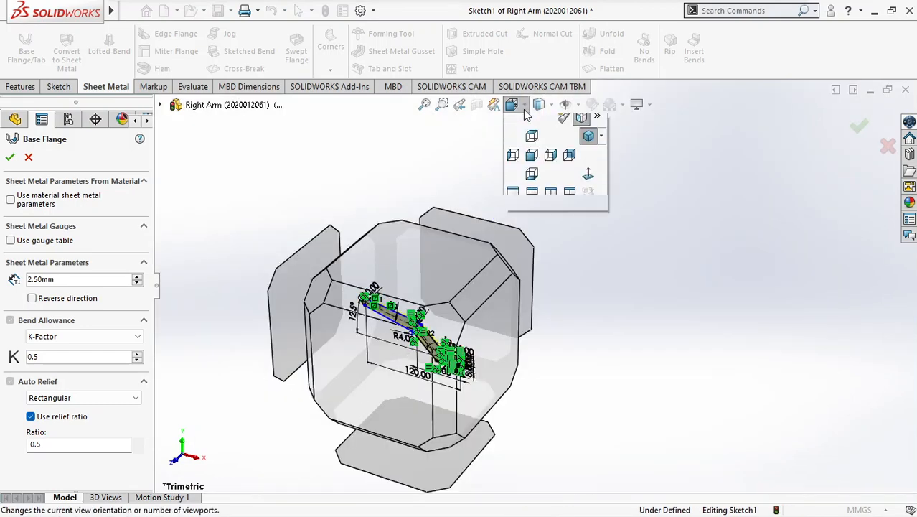
pyautogui.click(588, 142)
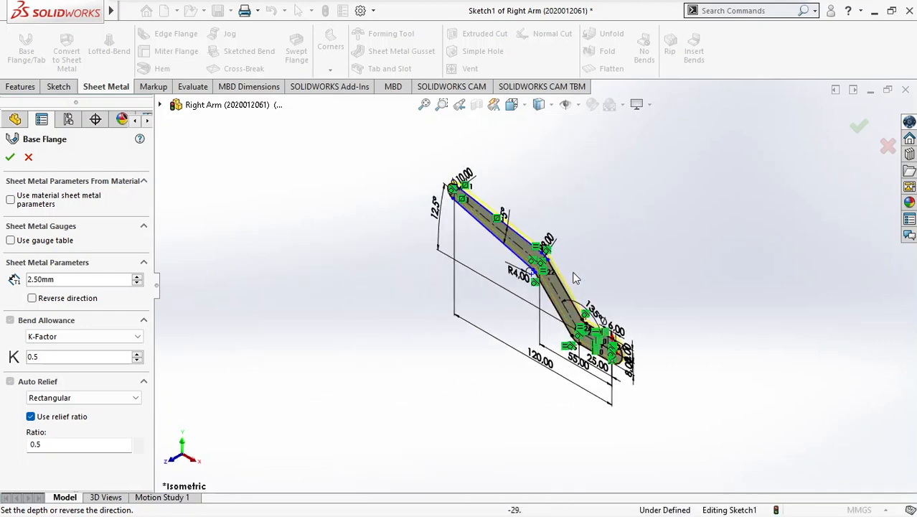
pyautogui.scroll(-3, 524, 263)
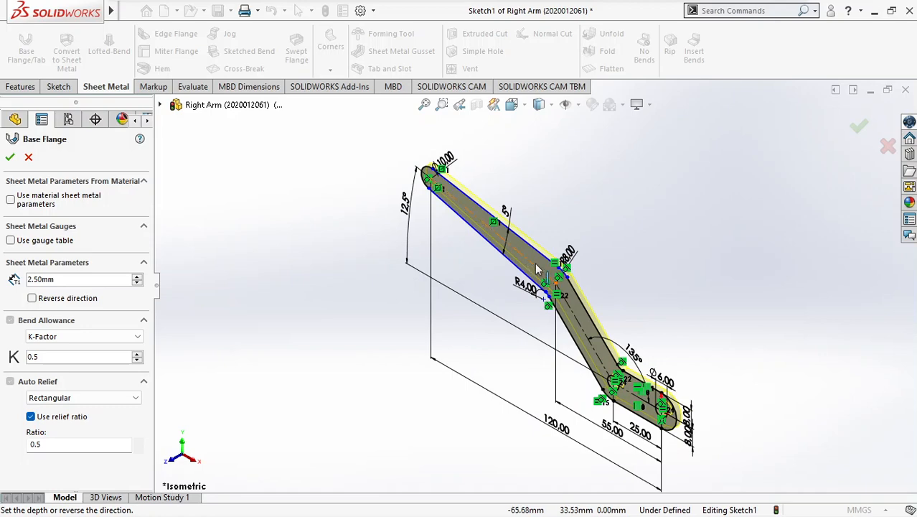
# Step: Check the base flange parameters in the Foxit PhantomPDF module, and create the flange in SOLIDWORKS with a thickness of 2.5 mm
pyautogui.hotkey('alt', 'Tab')
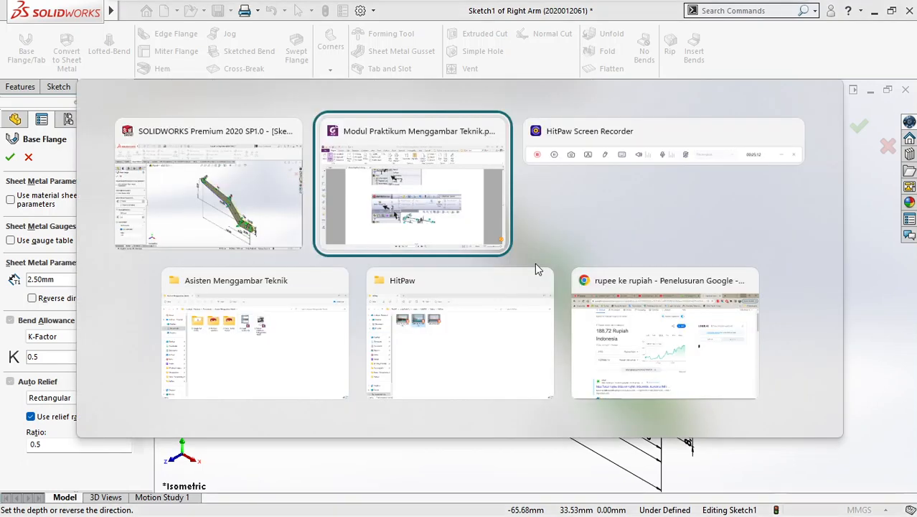
pyautogui.scroll(-15, 528, 272)
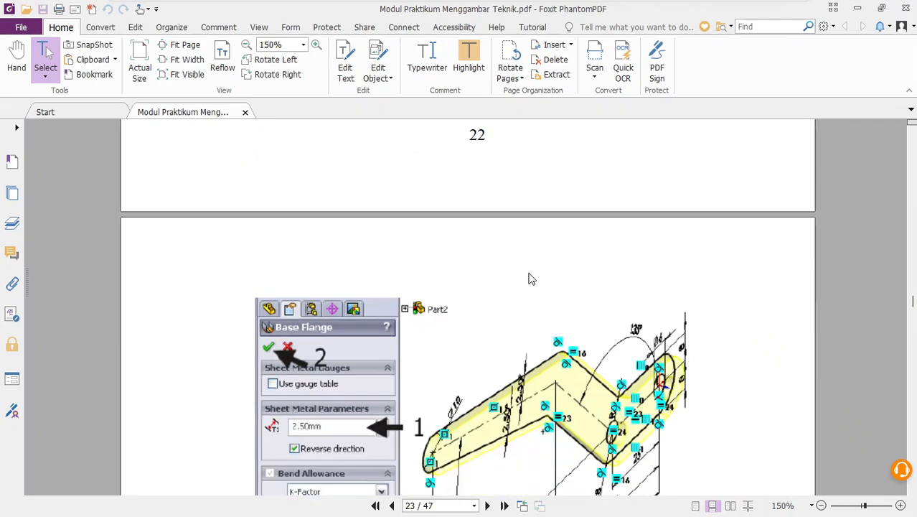
pyautogui.scroll(5, 524, 279)
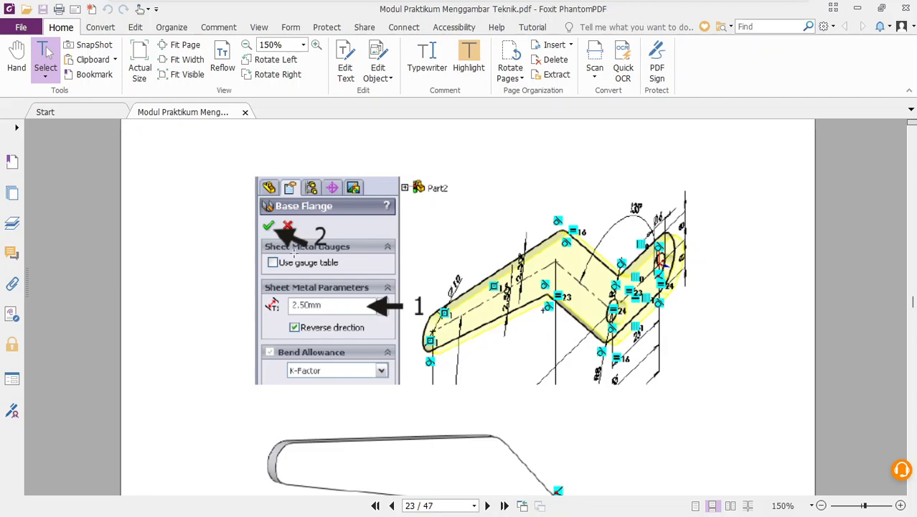
pyautogui.hotkey('alt', 'Tab')
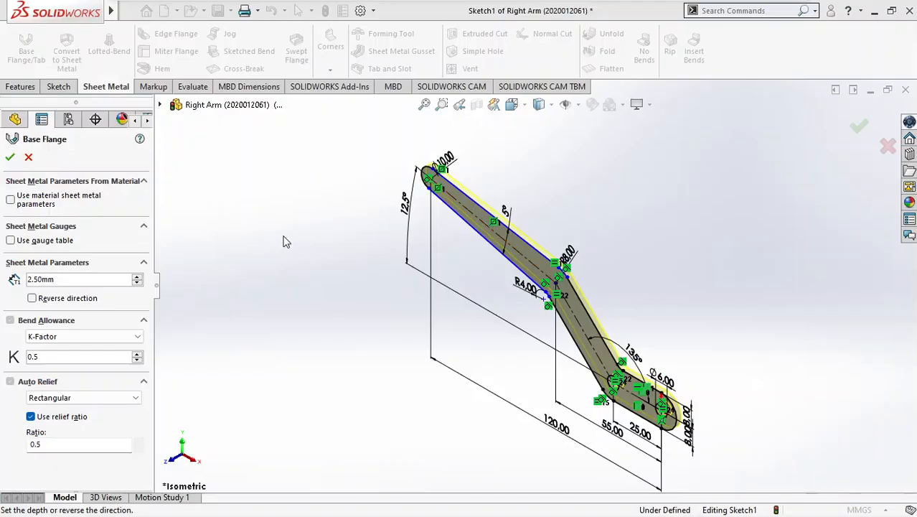
pyautogui.doubleClick(68, 281)
pyautogui.write('2,5')
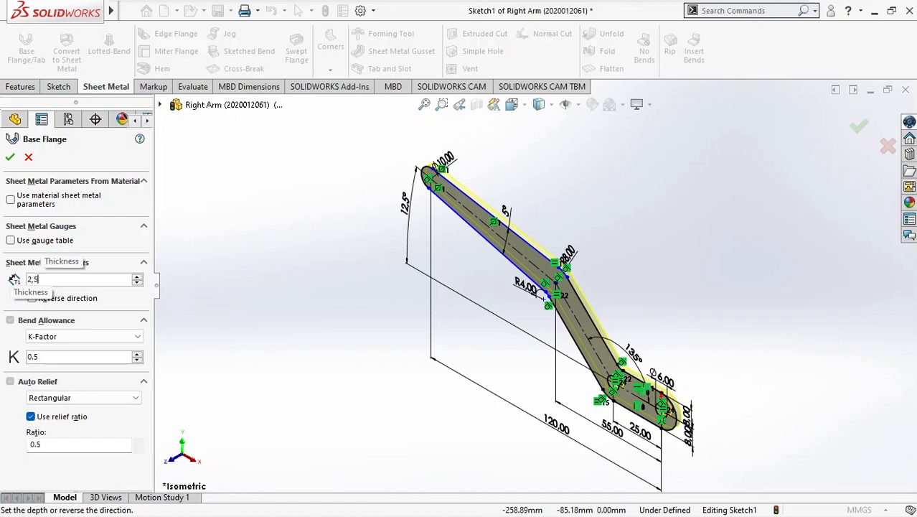
pyautogui.press('Return')
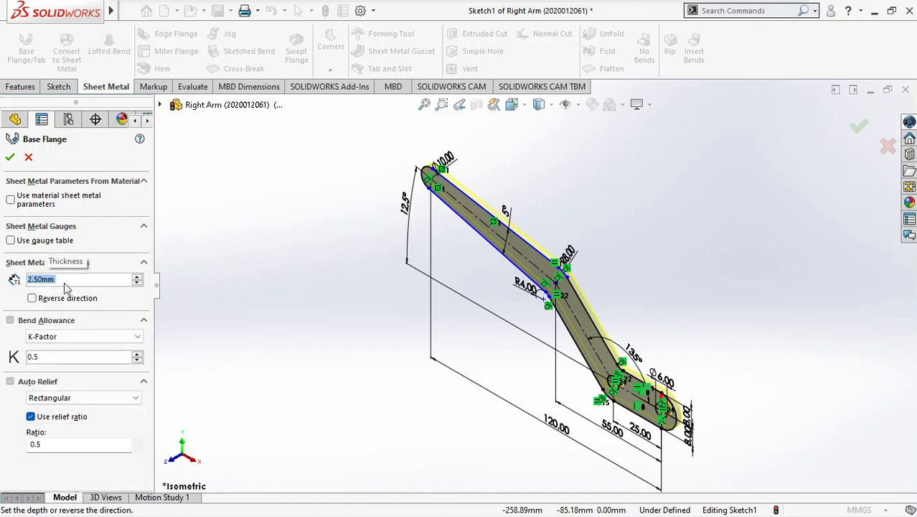
pyautogui.click(10, 163)
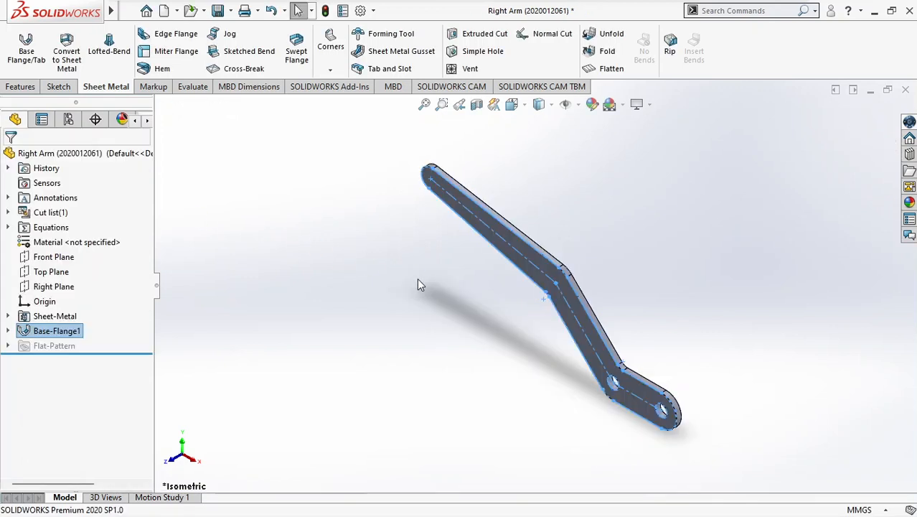
pyautogui.click(610, 267)
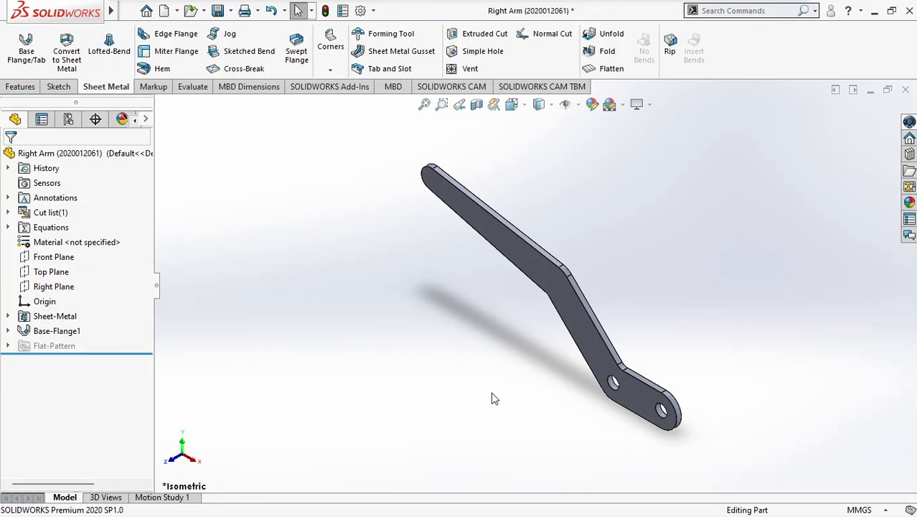
# Step: Examine the module's bend line illustration on page 23 in Foxit PhantomPDF and compare it with the arm in SOLIDWORKS
pyautogui.hotkey('alt', 'Tab')
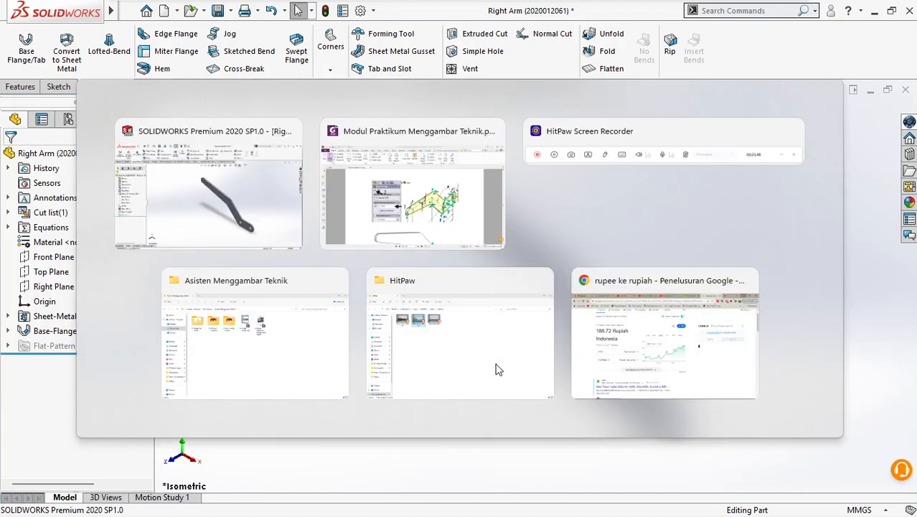
pyautogui.scroll(-5, 502, 355)
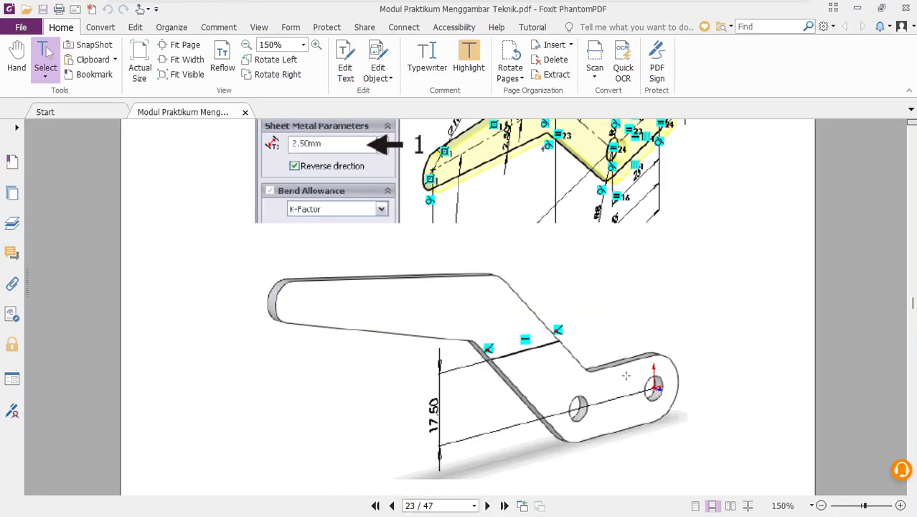
pyautogui.scroll(2, 631, 373)
pyautogui.scroll(-5, 608, 359)
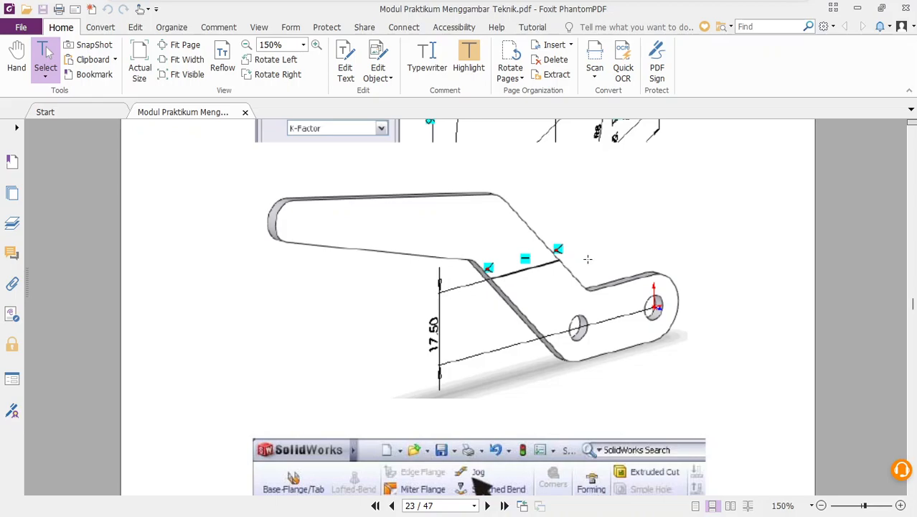
pyautogui.hotkey('alt', 'Tab')
pyautogui.hotkey('alt', 'Tab')
pyautogui.hotkey('alt', 'Tab')
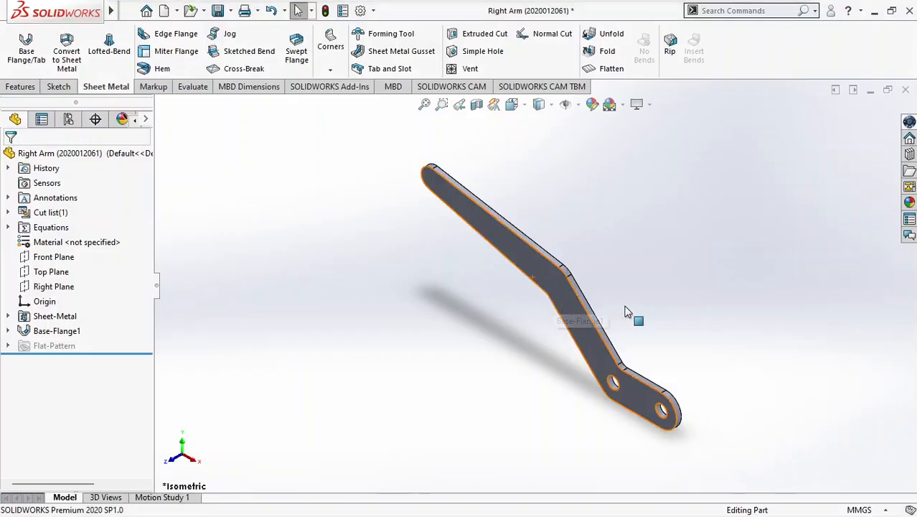
pyautogui.hotkey('alt', 'Tab')
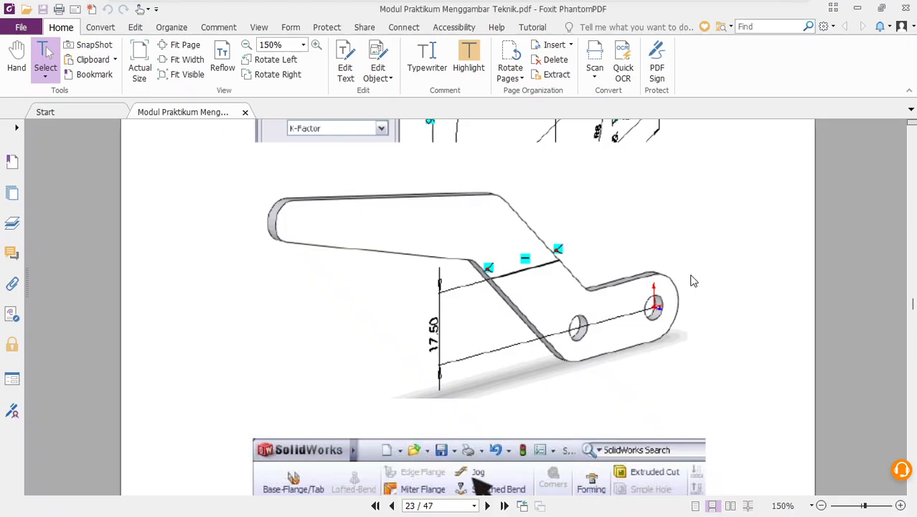
pyautogui.hotkey('alt', 'Tab')
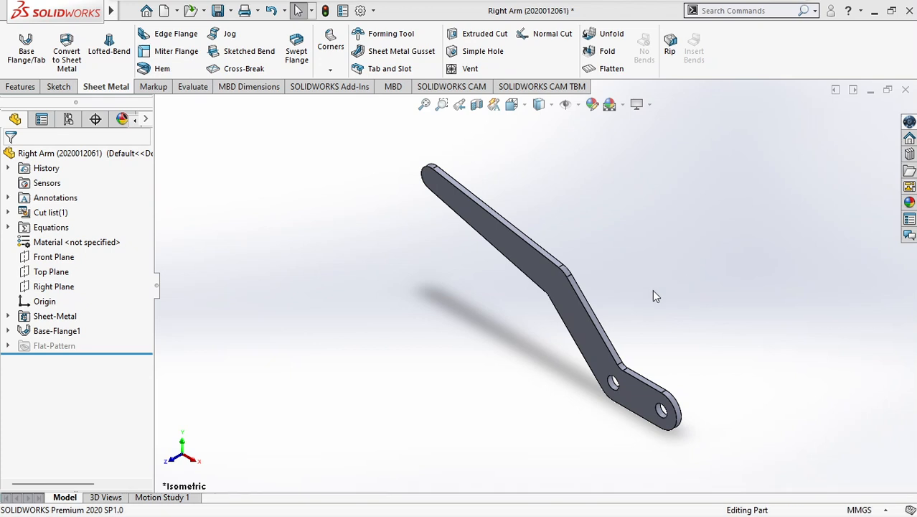
# Step: Start a new sketch on the arm's front face, with the view normal to that face
pyautogui.click(564, 304)
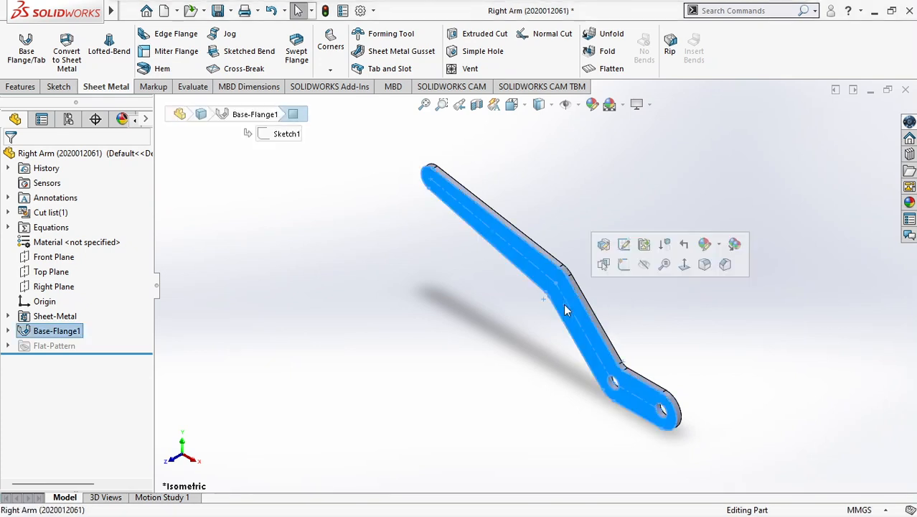
pyautogui.click(685, 266)
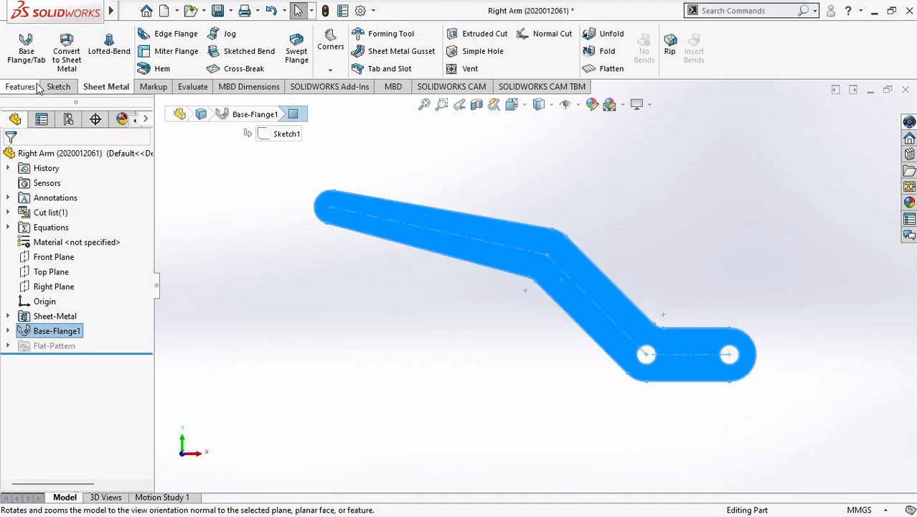
pyautogui.click(58, 86)
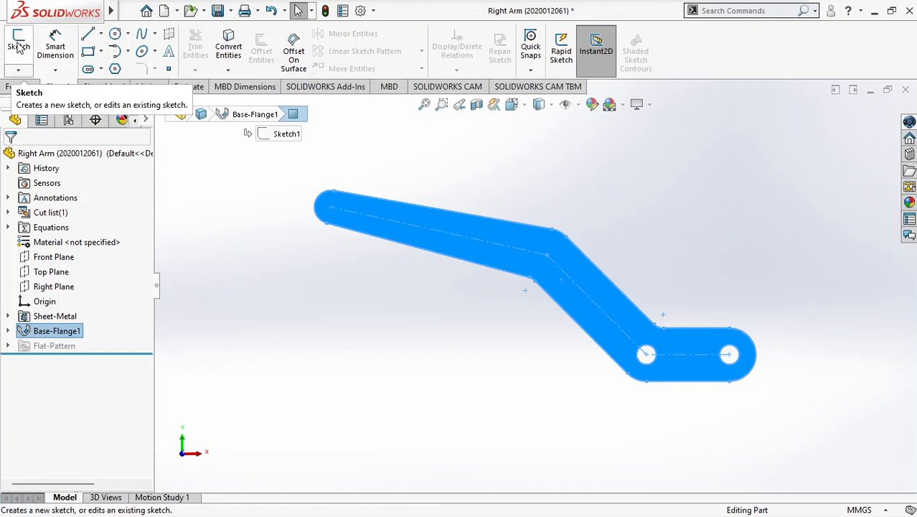
pyautogui.click(19, 46)
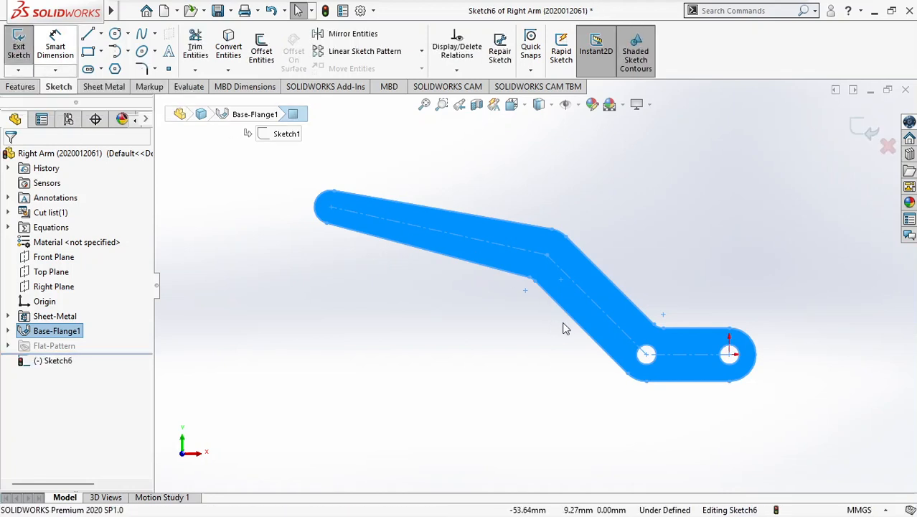
# Step: Sketch a horizontal line about 22.6 mm long across the arm's slanted middle section, from one slanted edge to the other
pyautogui.scroll(-2, 581, 297)
pyautogui.scroll(-2, 581, 298)
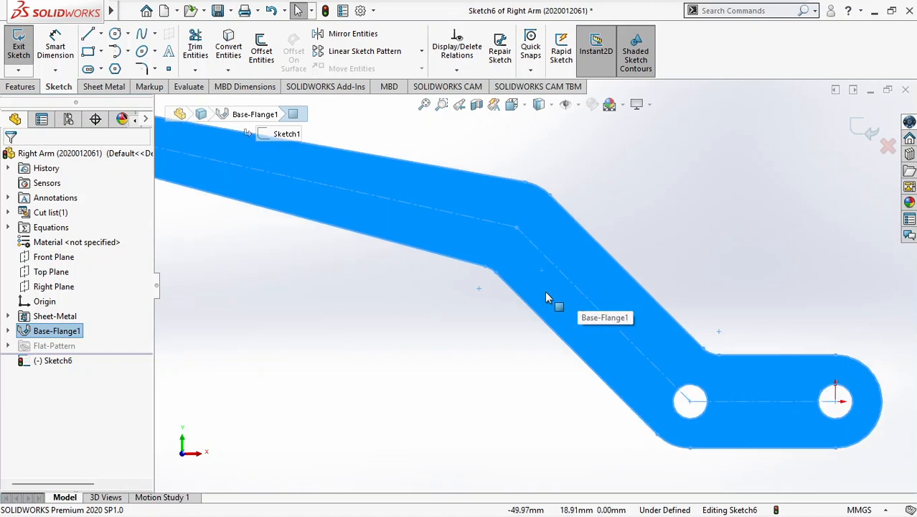
pyautogui.click(88, 33)
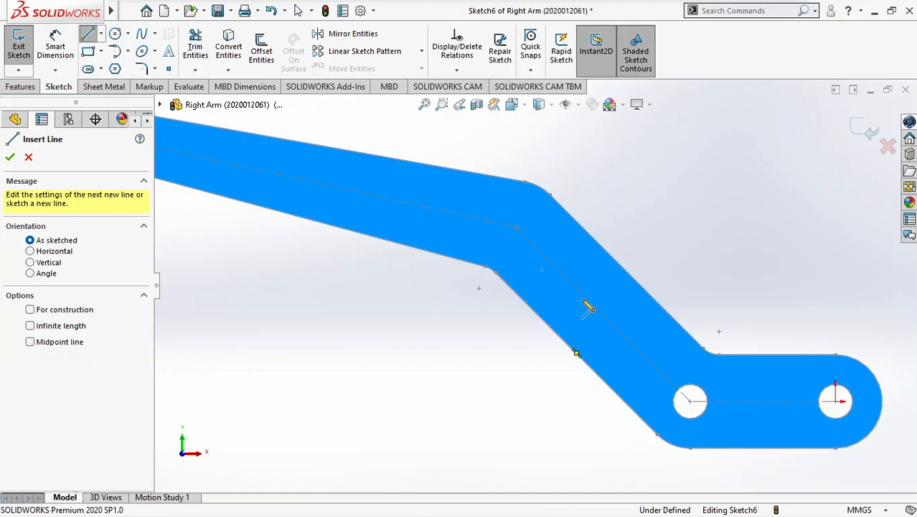
pyautogui.click(523, 297)
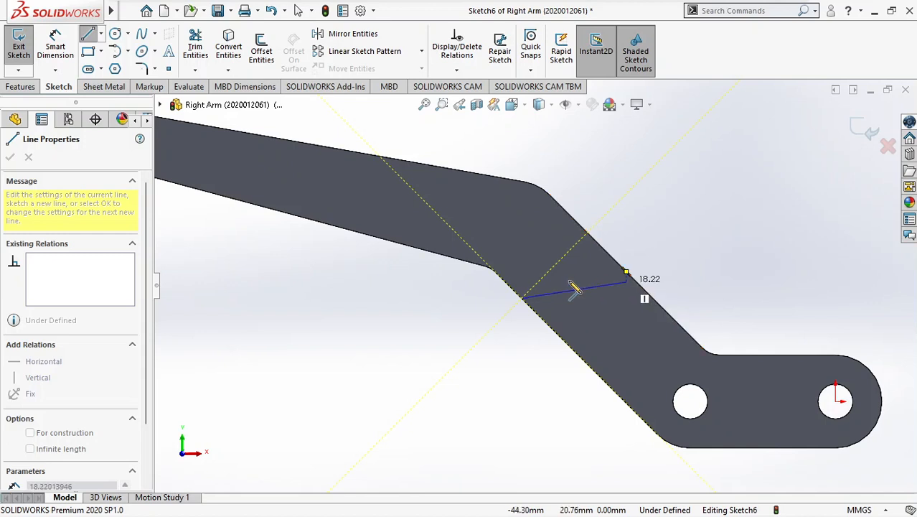
pyautogui.click(653, 298)
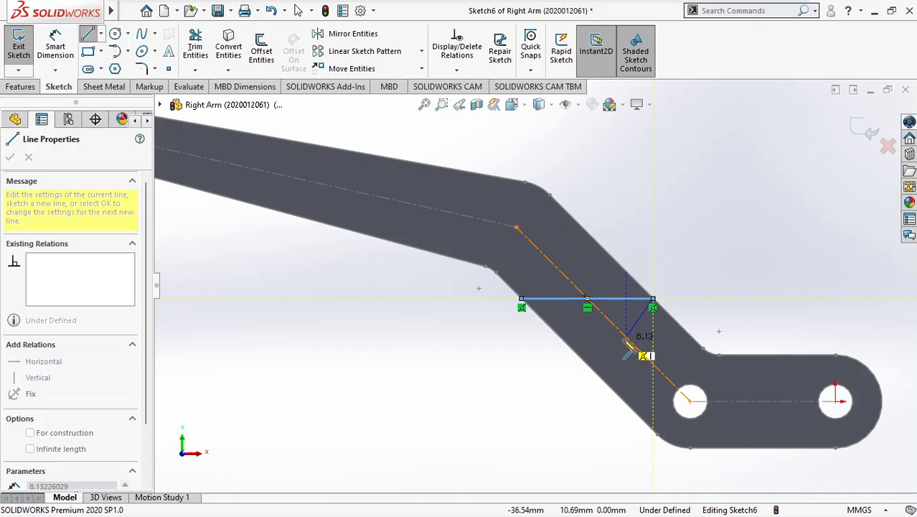
pyautogui.press('Escape')
pyautogui.press('Escape')
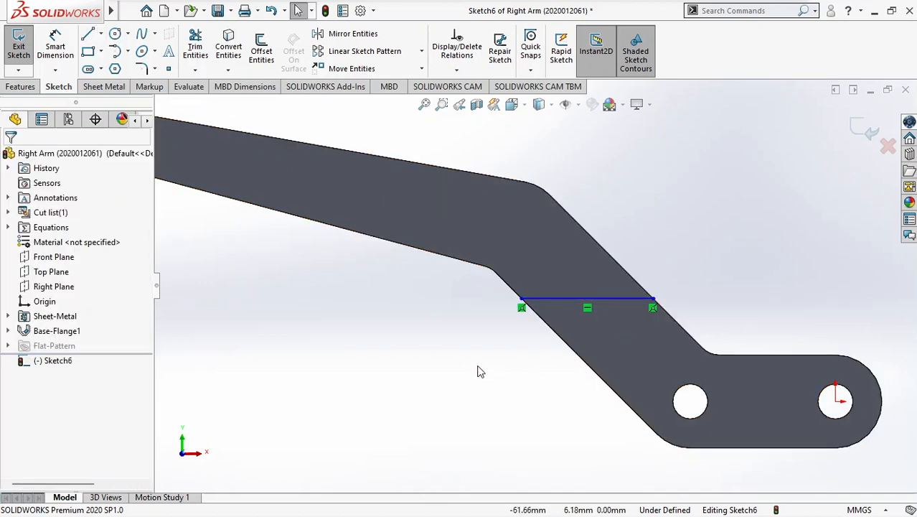
# Step: Check the bend line's position in the Foxit PhantomPDF module, and dimension the line 17.5 mm vertically from the origin in SOLIDWORKS
pyautogui.hotkey('alt', 'Tab')
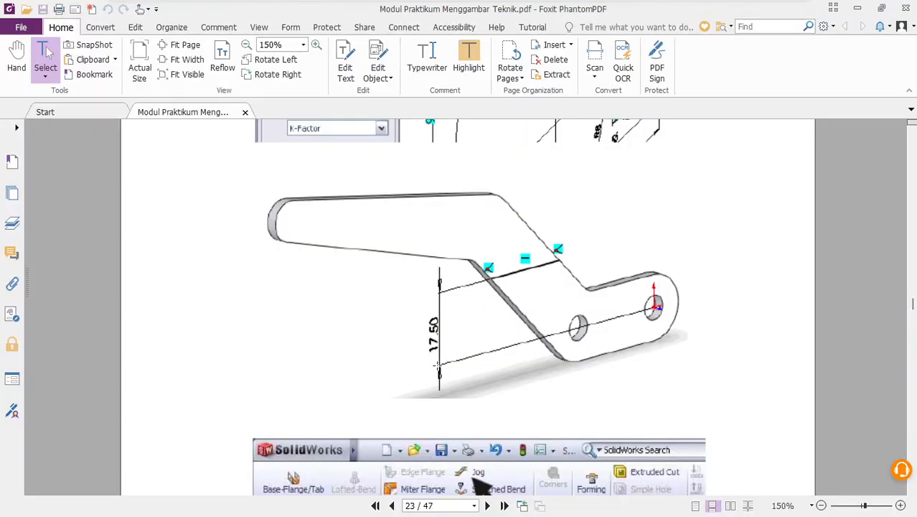
pyautogui.scroll(-4, 454, 383)
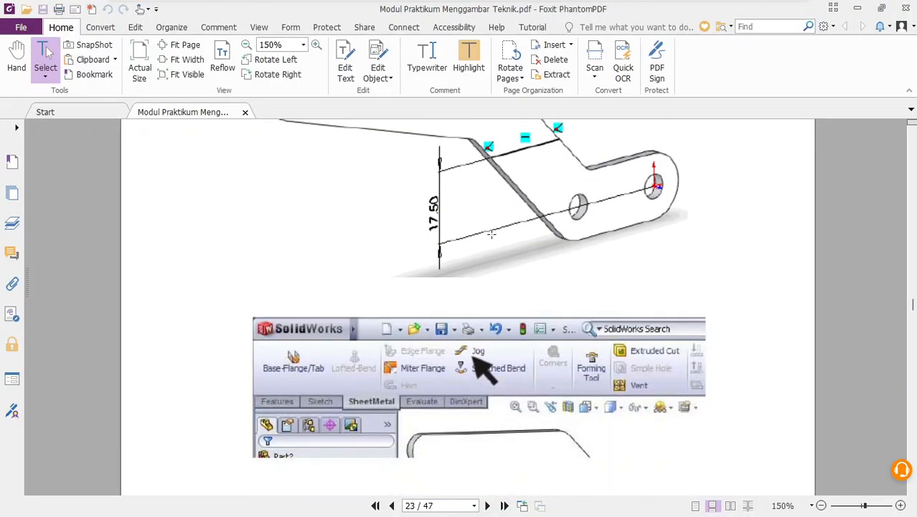
pyautogui.scroll(3, 492, 234)
pyautogui.hotkey('alt', 'Tab')
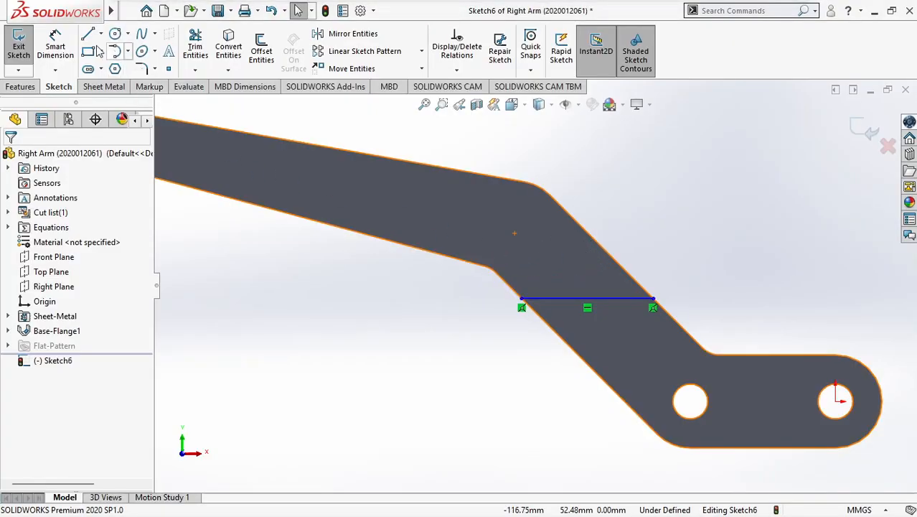
pyautogui.click(68, 42)
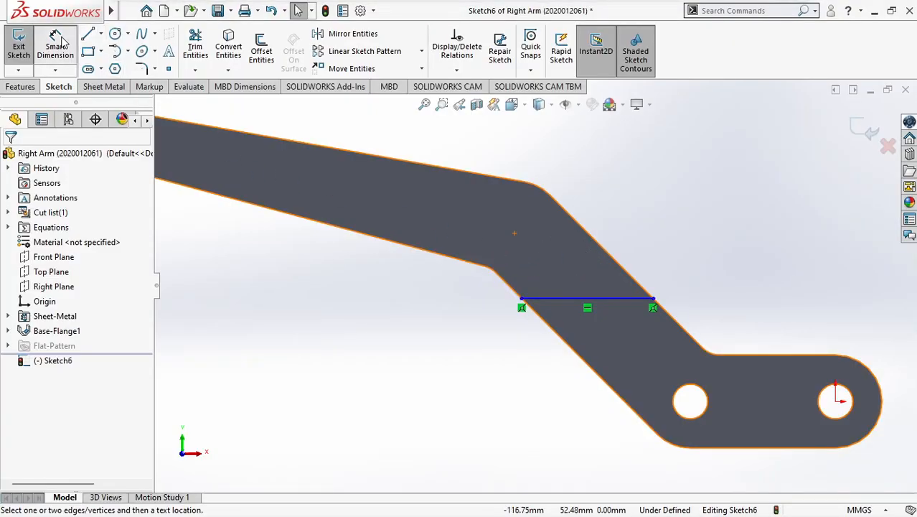
pyautogui.click(566, 301)
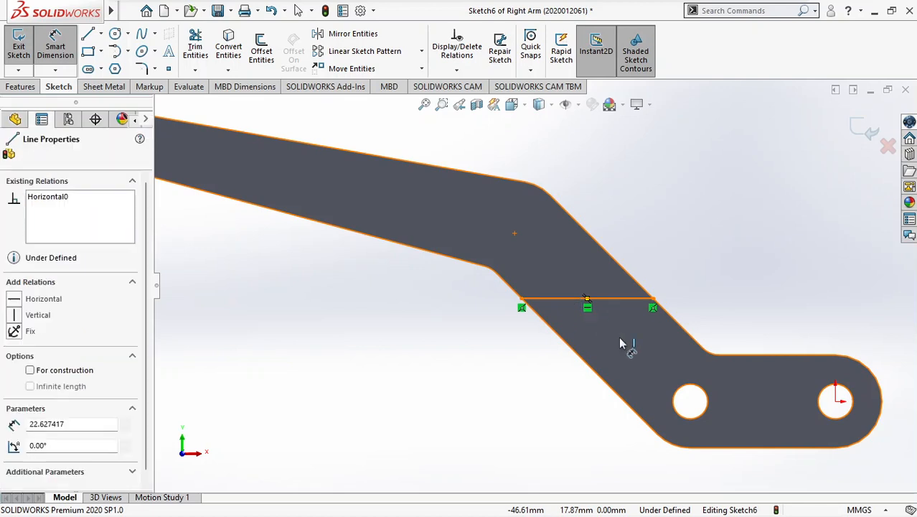
pyautogui.click(836, 402)
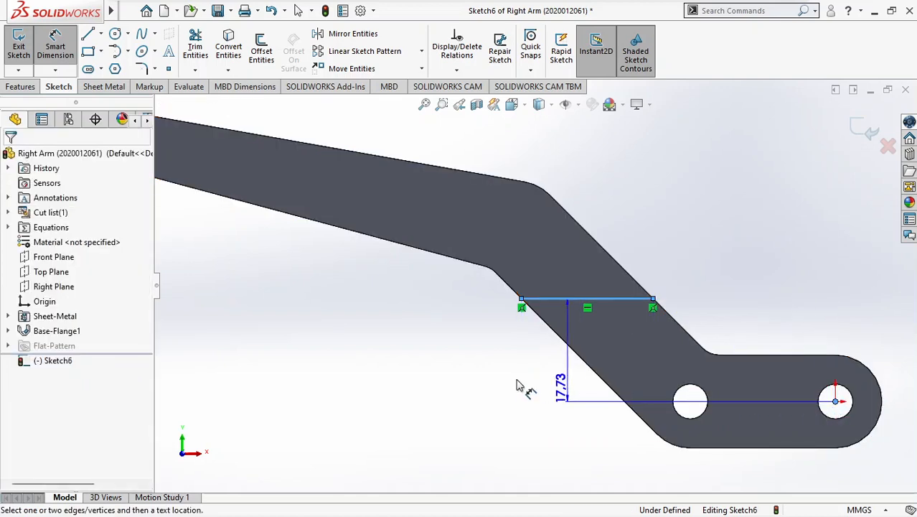
pyautogui.click(445, 378)
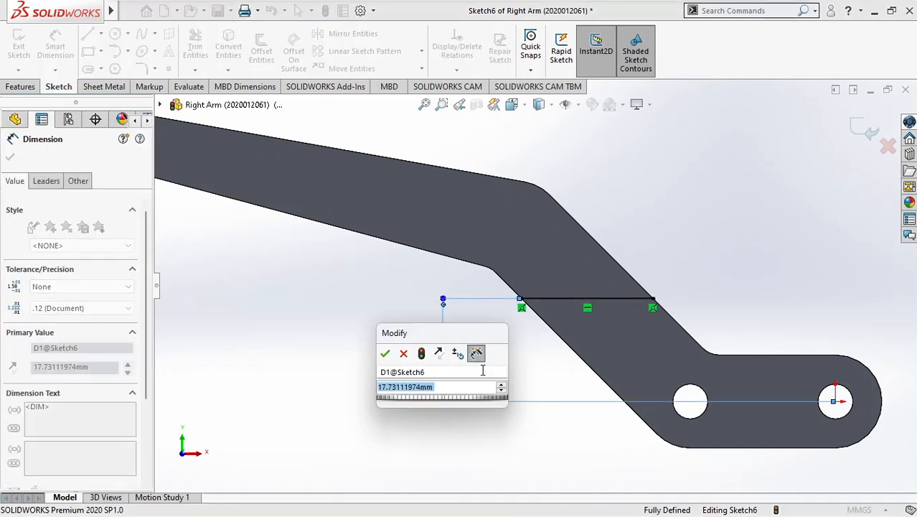
pyautogui.write('17')
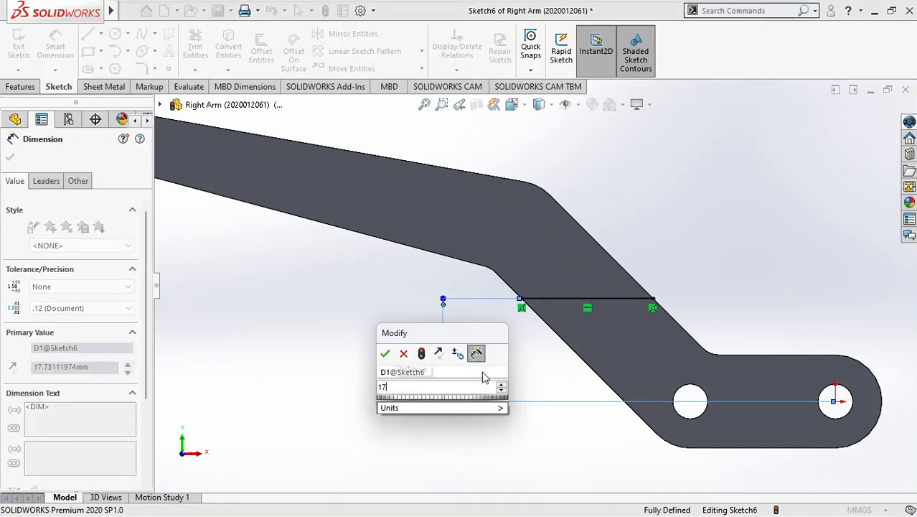
pyautogui.write(',5')
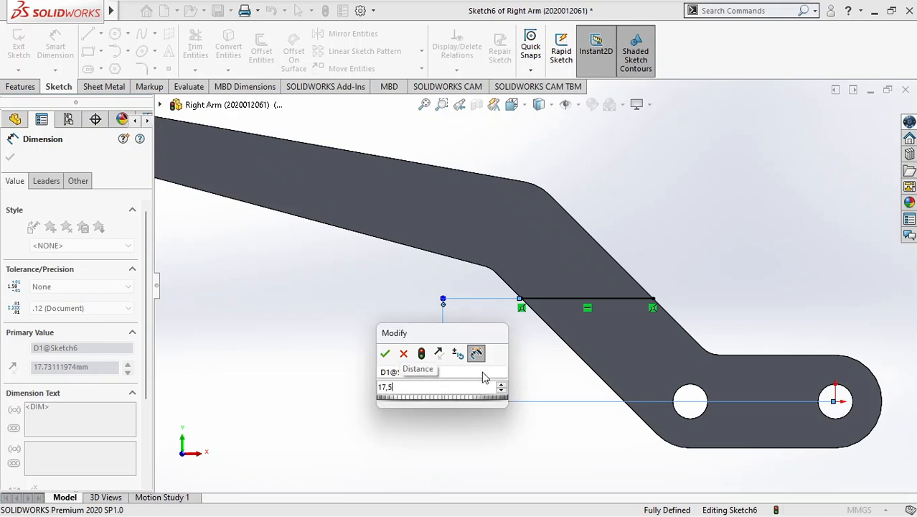
pyautogui.press('Return')
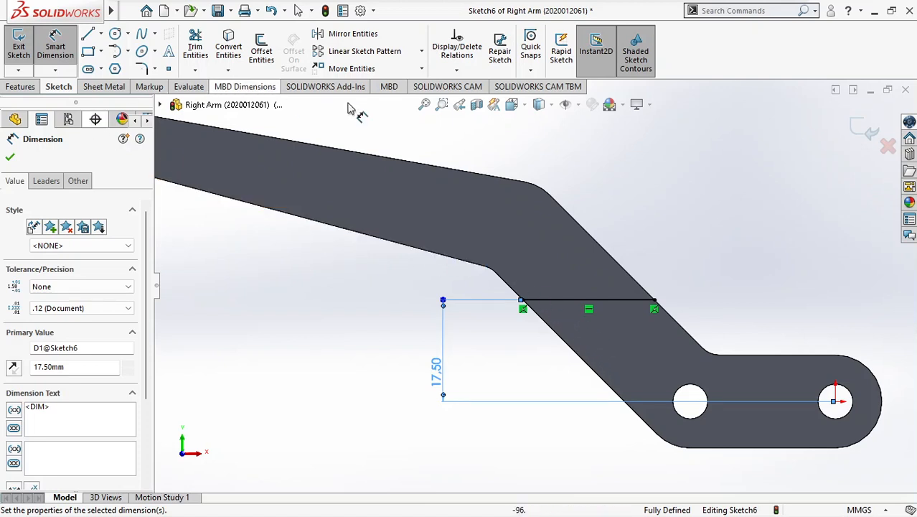
pyautogui.click(9, 160)
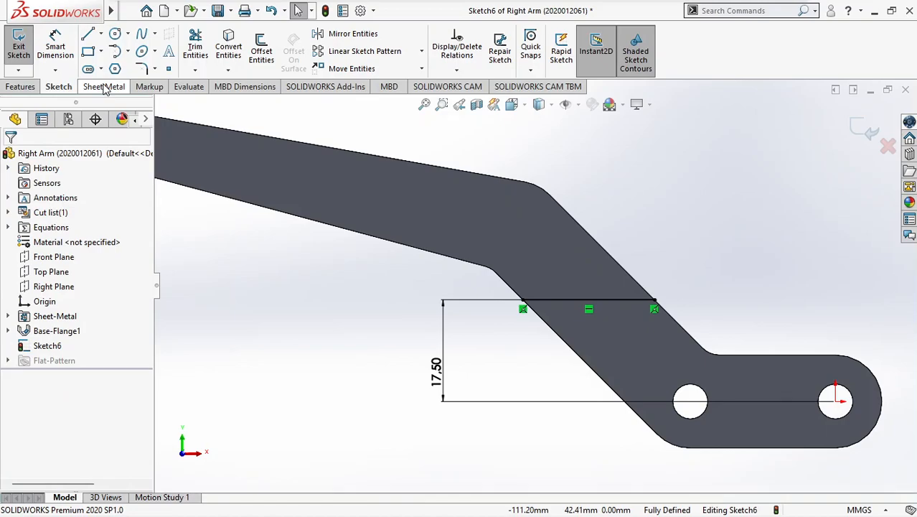
# Step: Check the sheet metal command illustrated after the bend line on page 23 in Foxit PhantomPDF, and return to SOLIDWORKS
pyautogui.hotkey('alt', 'Tab')
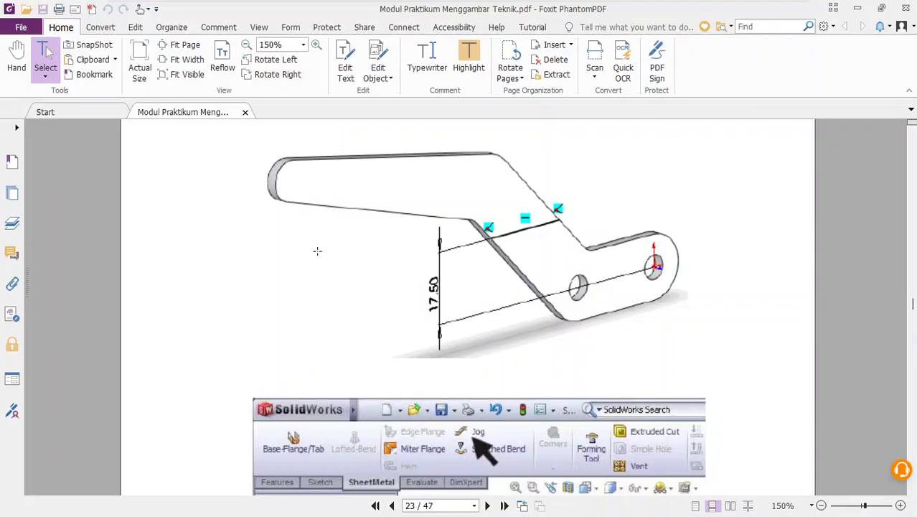
pyautogui.scroll(-3, 352, 243)
pyautogui.scroll(-3, 359, 256)
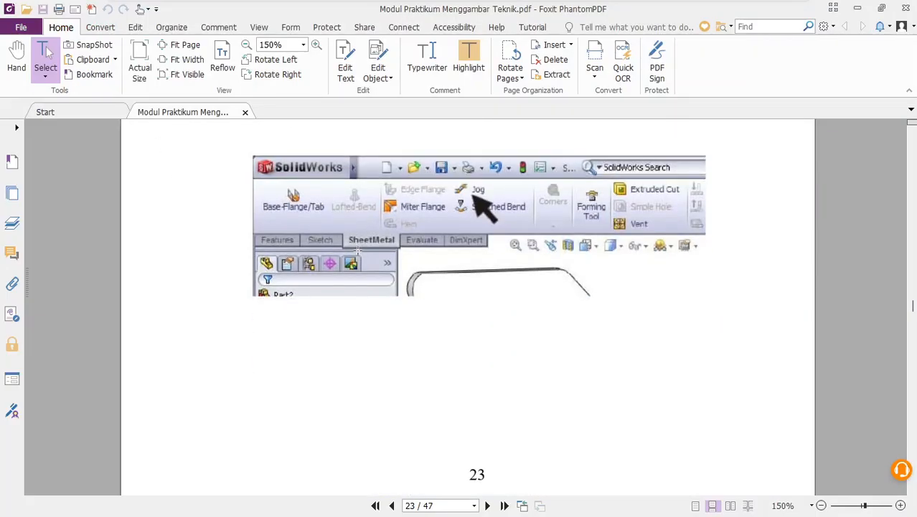
pyautogui.scroll(1, 358, 251)
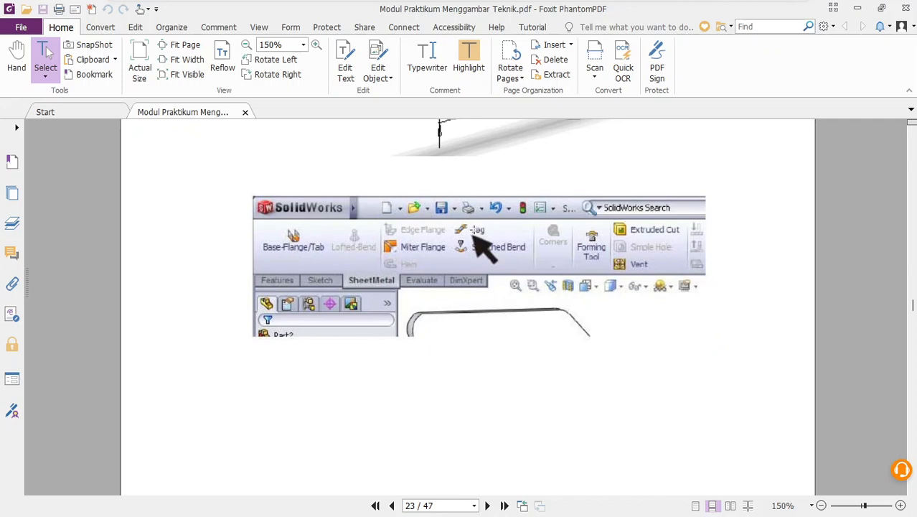
pyautogui.hotkey('alt', 'Tab')
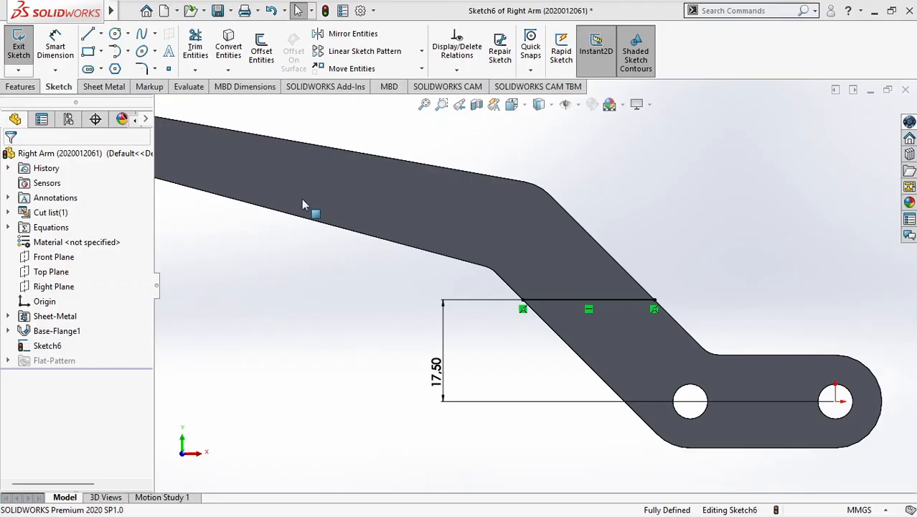
pyautogui.click(97, 87)
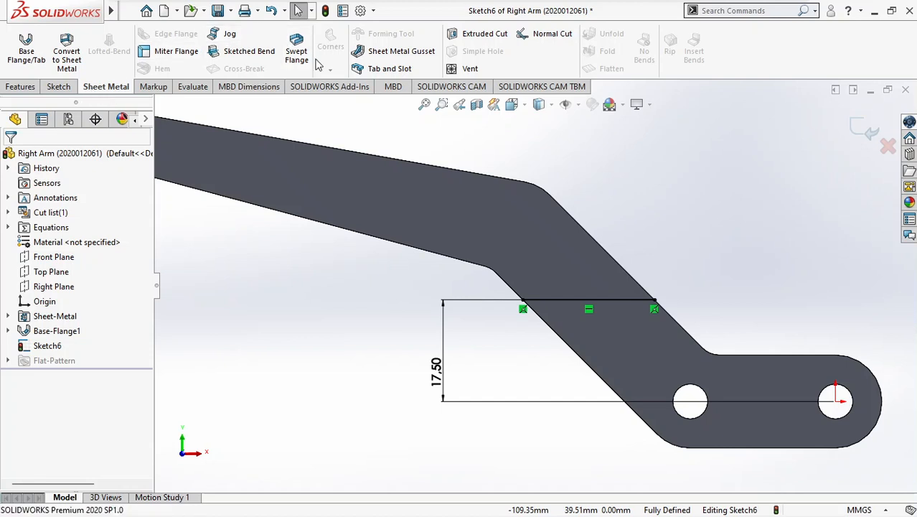
pyautogui.click(231, 34)
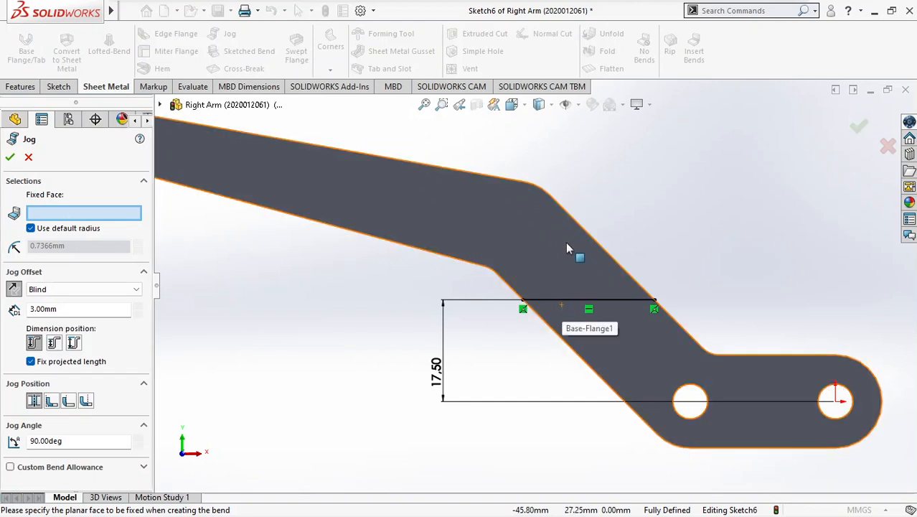
pyautogui.scroll(2, 514, 286)
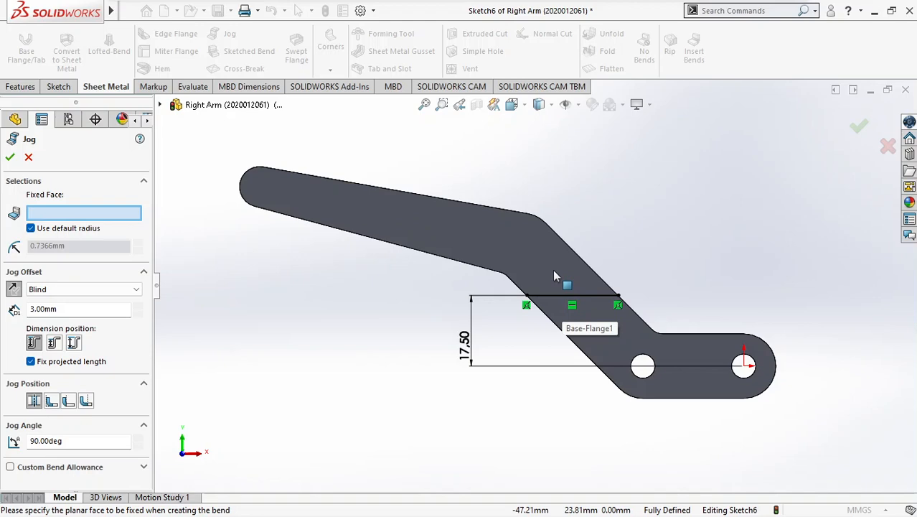
pyautogui.click(513, 105)
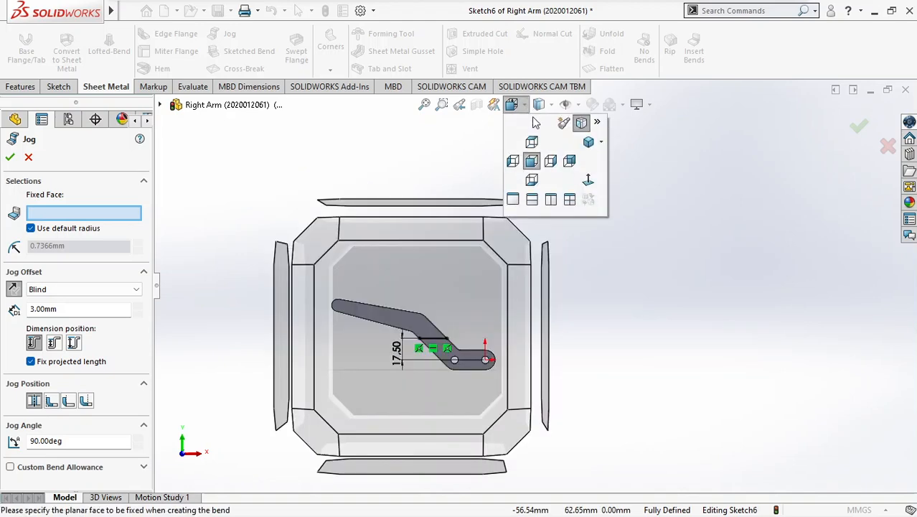
pyautogui.click(590, 143)
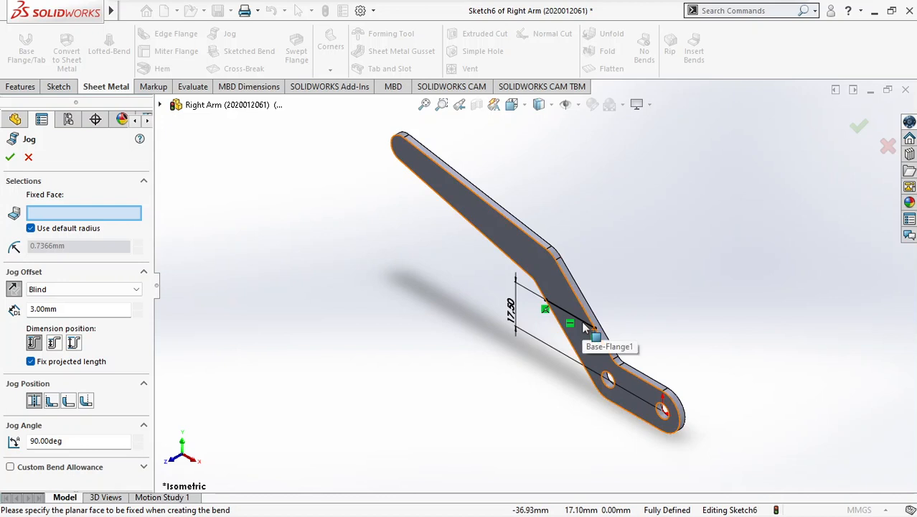
pyautogui.click(585, 329)
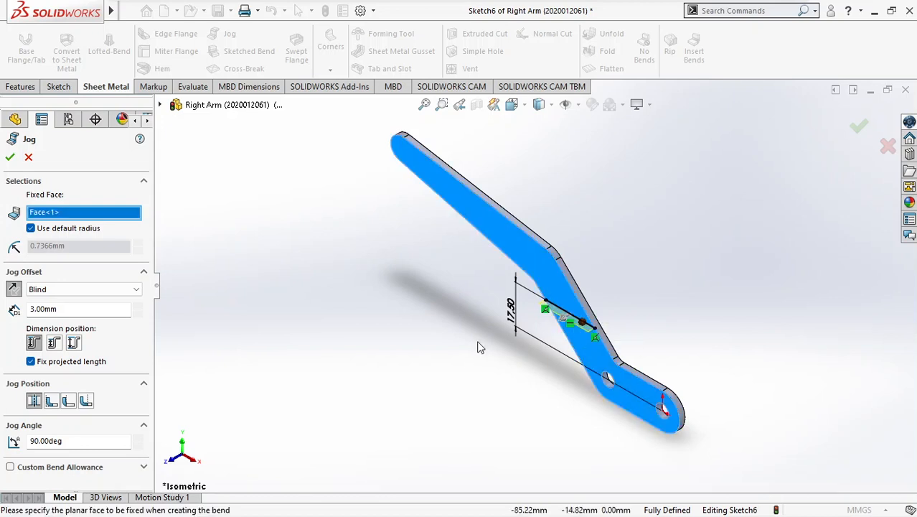
pyautogui.scroll(2, 566, 320)
pyautogui.scroll(-4, 546, 300)
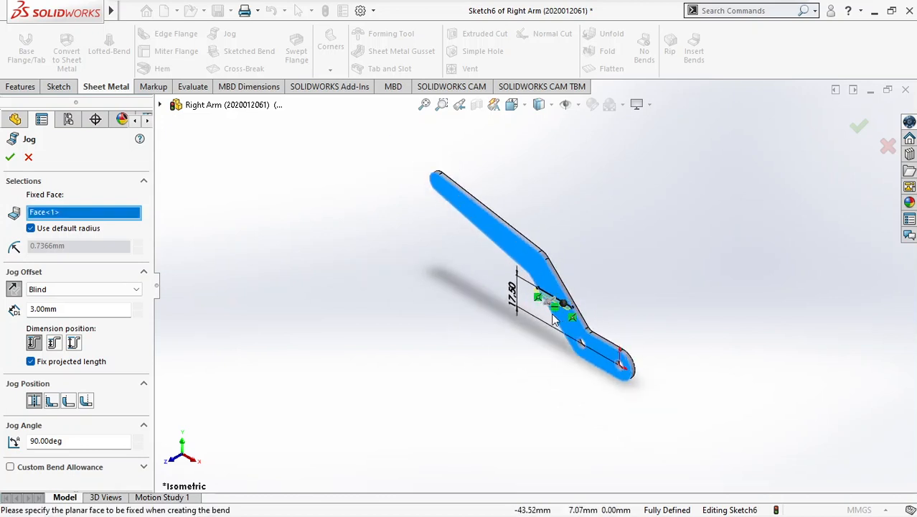
pyautogui.scroll(-5, 542, 297)
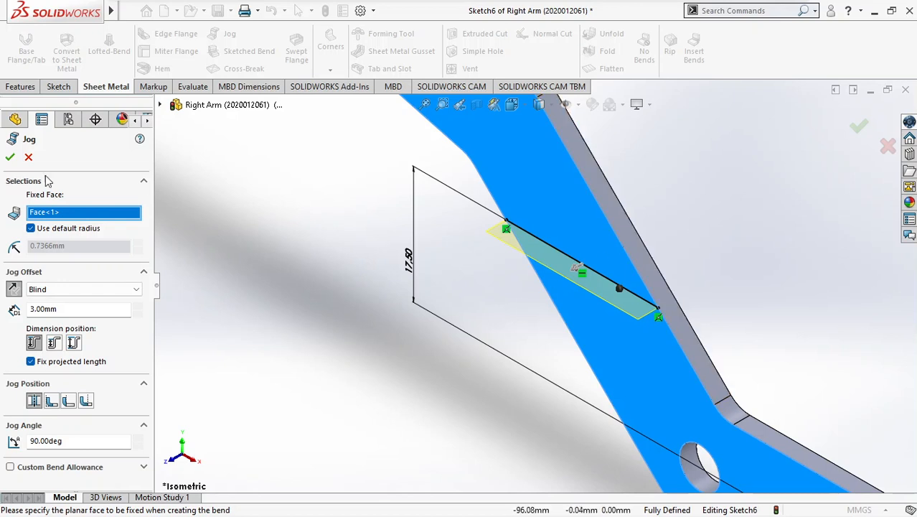
pyautogui.click(28, 157)
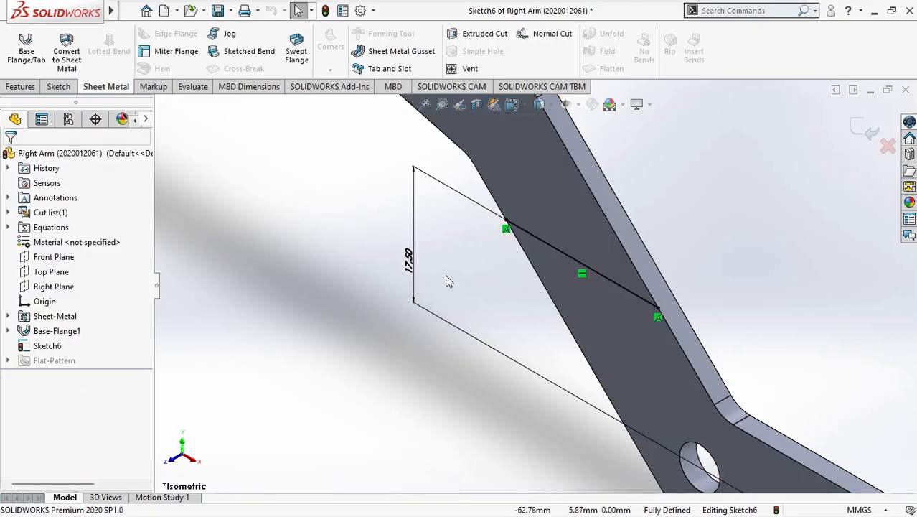
pyautogui.click(529, 233)
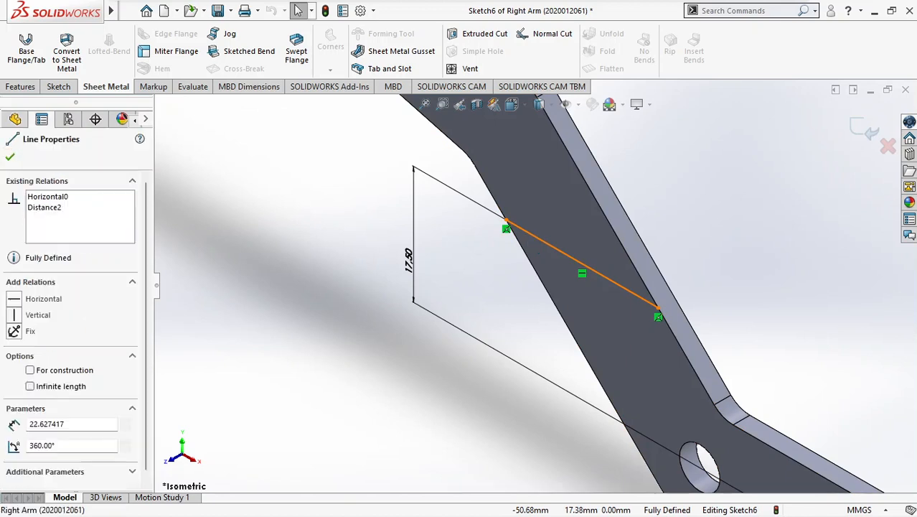
pyautogui.click(228, 34)
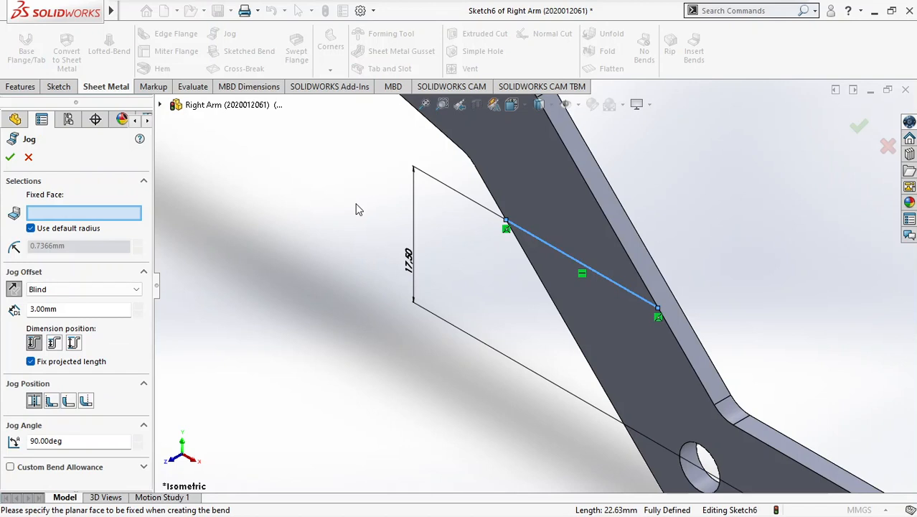
pyautogui.click(537, 185)
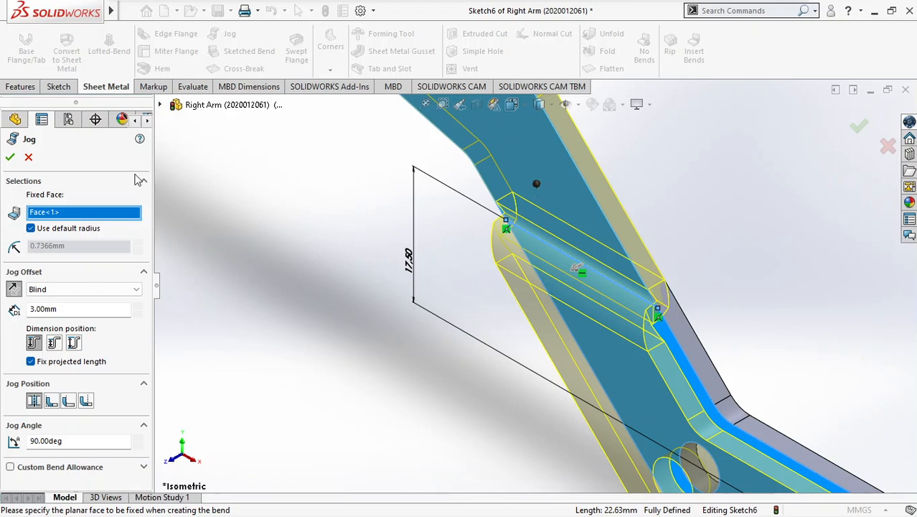
pyautogui.click(29, 157)
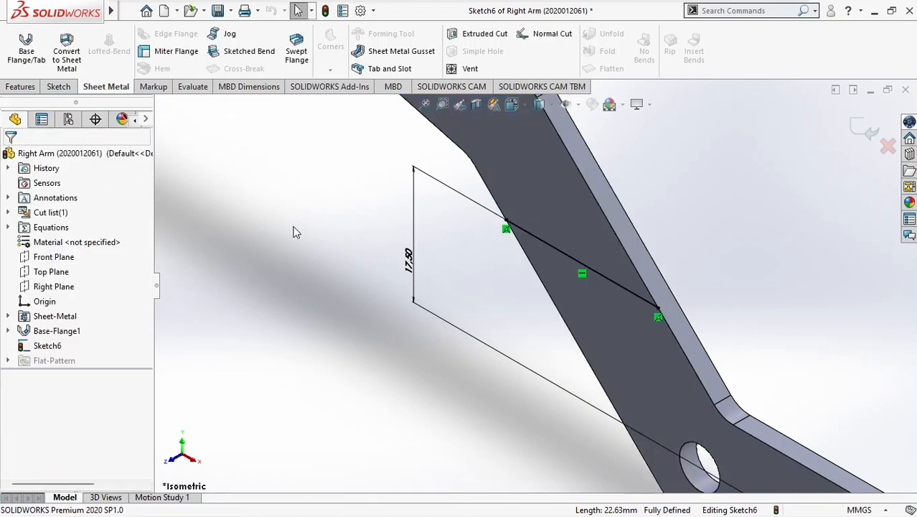
# Step: Start a Jog on the sketched bend line, with the arm's front face above the line as the fixed face
pyautogui.click(546, 242)
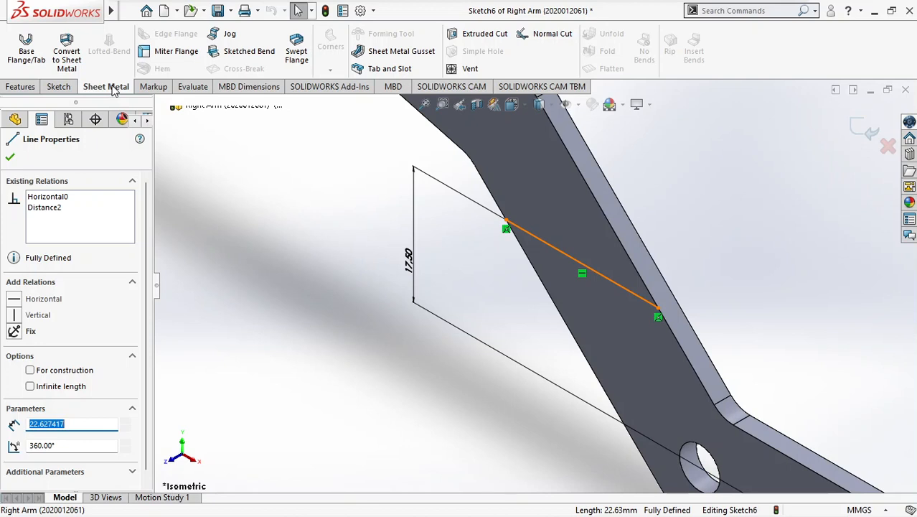
pyautogui.click(225, 37)
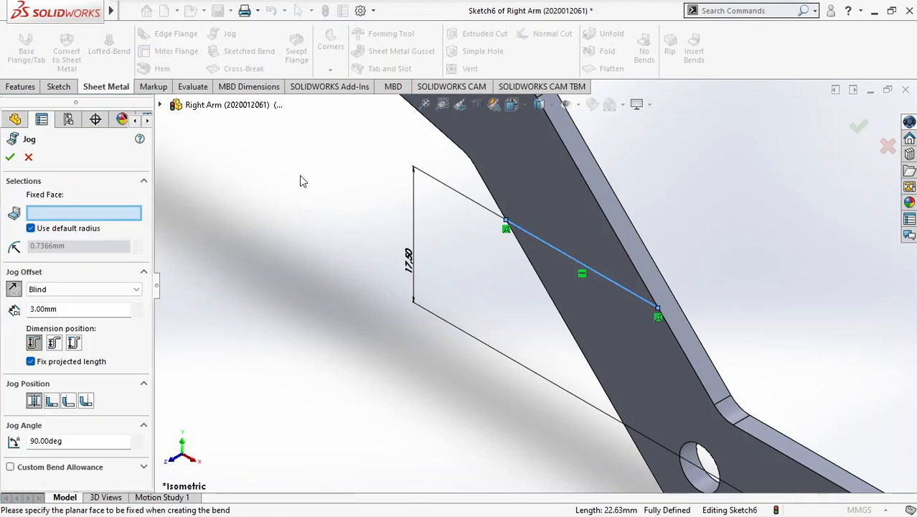
pyautogui.click(525, 179)
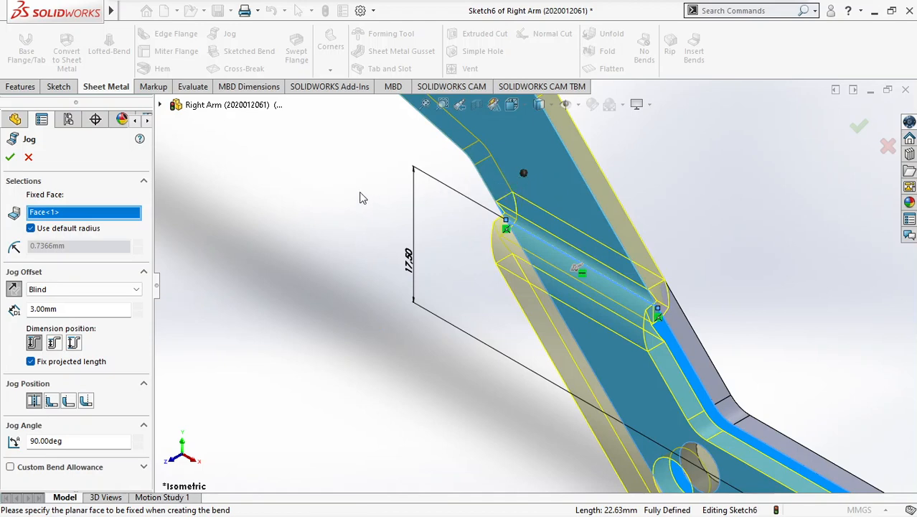
# Step: Check the Jog settings illustrated on page 24 of the module in Foxit PhantomPDF, and return to SOLIDWORKS
pyautogui.hotkey('alt', 'Tab')
pyautogui.scroll(-6, 475, 302)
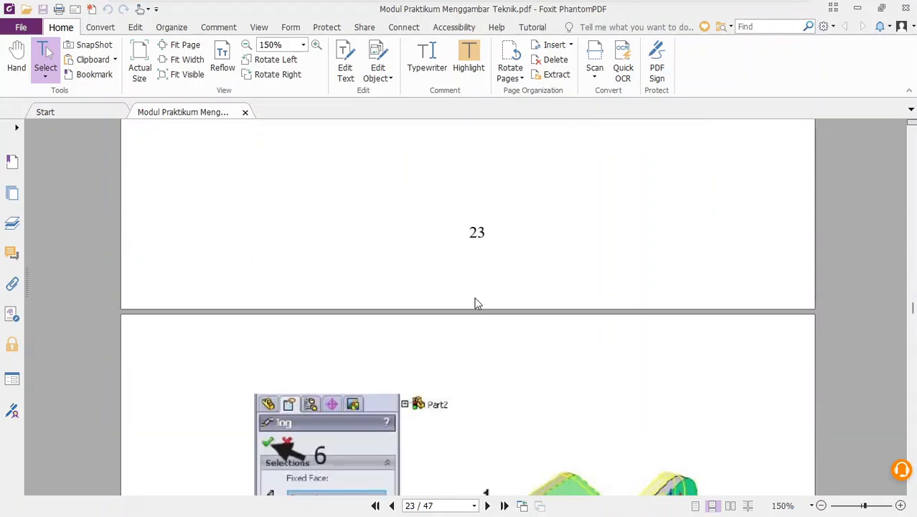
pyautogui.scroll(-5, 476, 303)
pyautogui.scroll(-1, 409, 296)
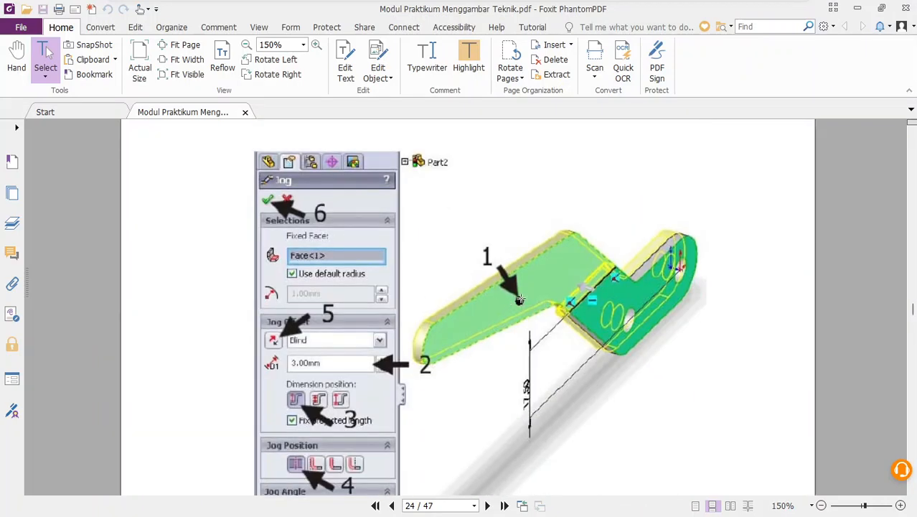
pyautogui.scroll(-1, 517, 302)
pyautogui.scroll(1, 520, 297)
pyautogui.scroll(-1, 340, 361)
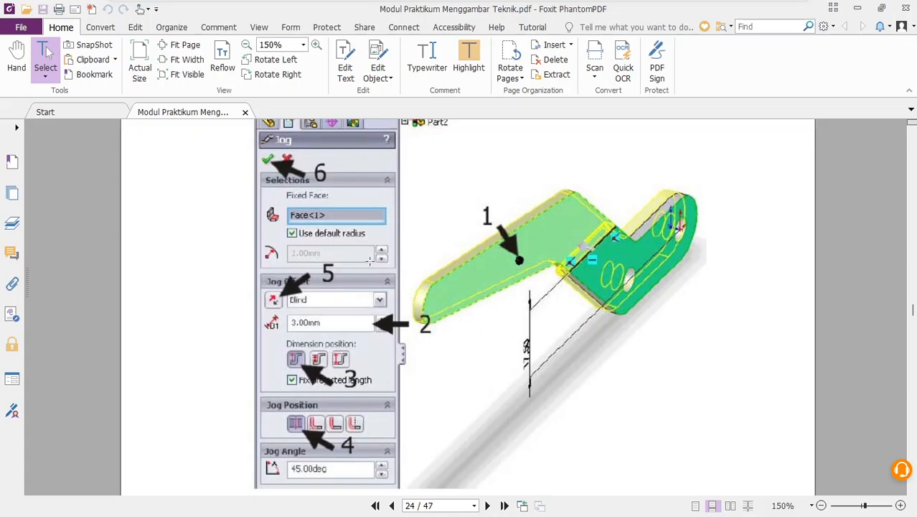
pyautogui.hotkey('alt', 'Tab')
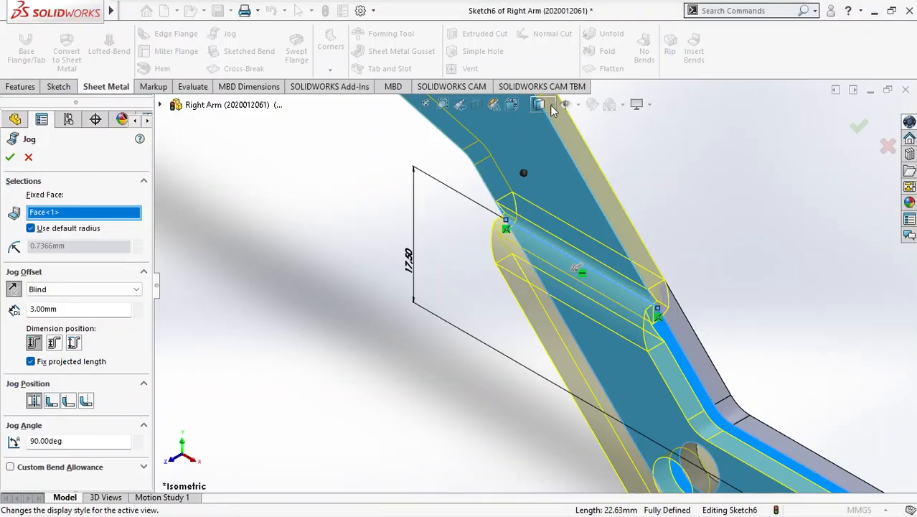
# Step: Set the jog offset to 3 mm with the Outside Offset dimension position and the bend centerline jog position
pyautogui.click(525, 108)
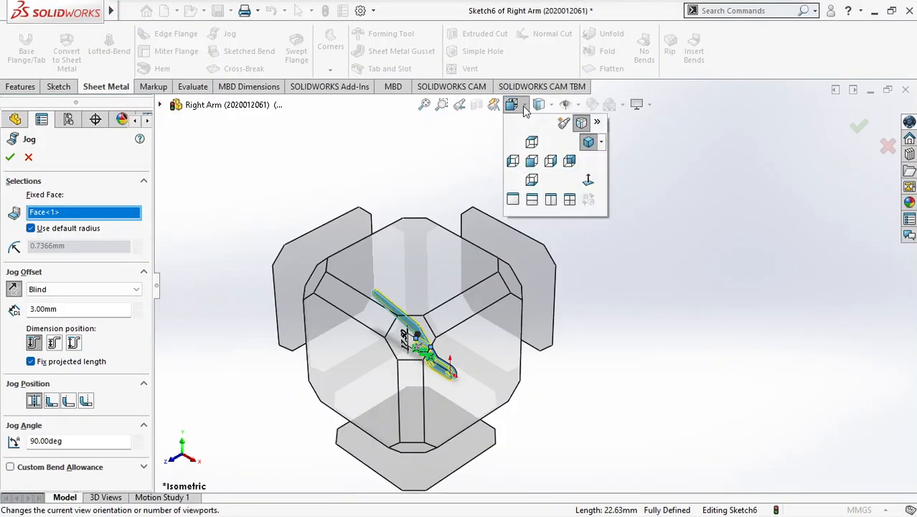
pyautogui.click(525, 108)
pyautogui.click(524, 108)
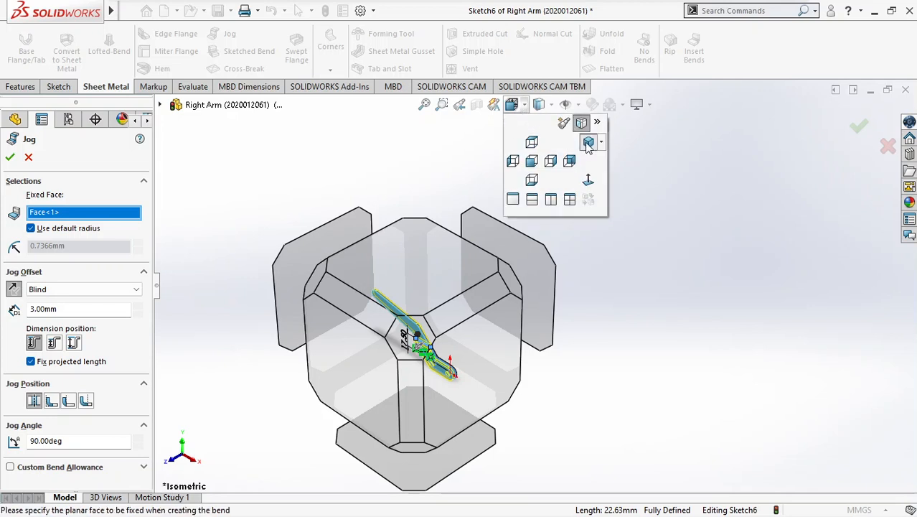
pyautogui.click(588, 144)
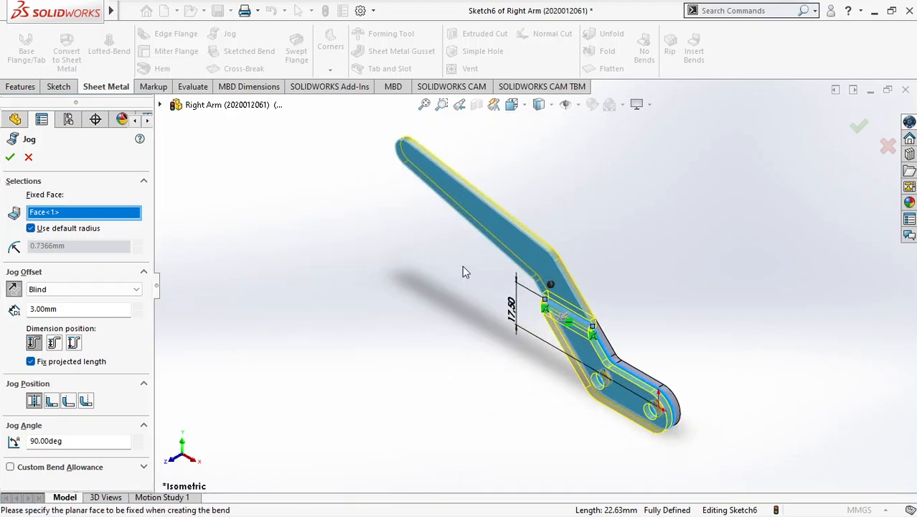
pyautogui.click(523, 106)
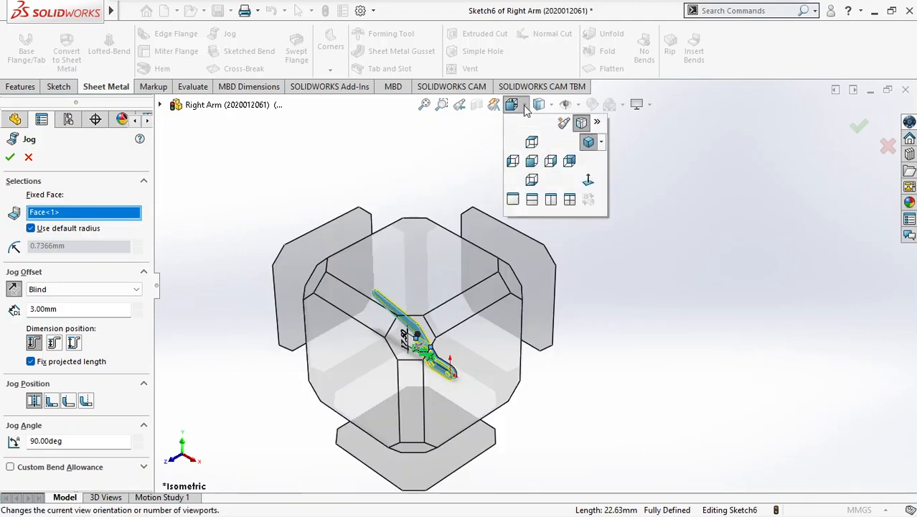
pyautogui.click(315, 278)
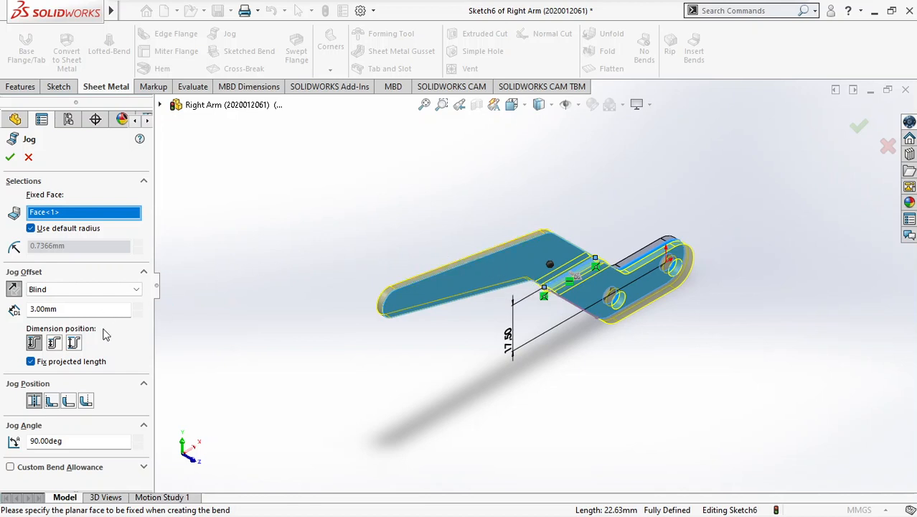
pyautogui.click(78, 308)
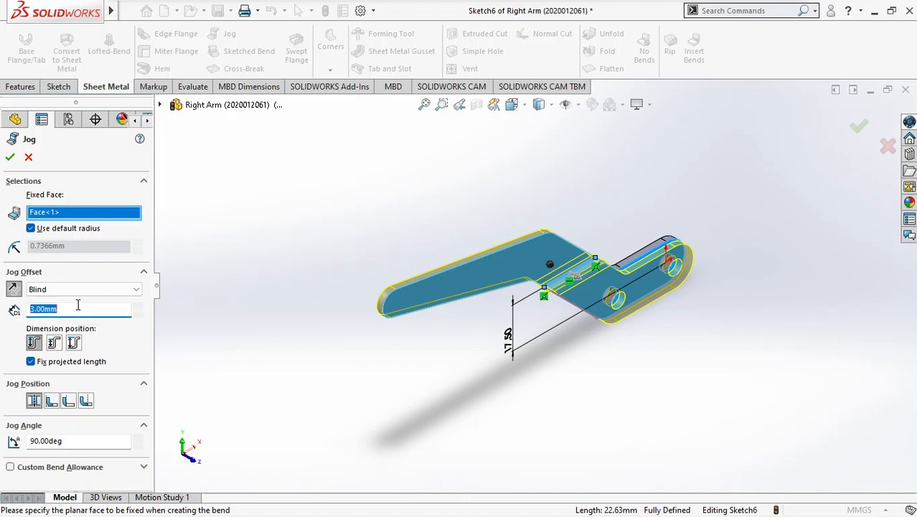
pyautogui.write('3')
pyautogui.press('Return')
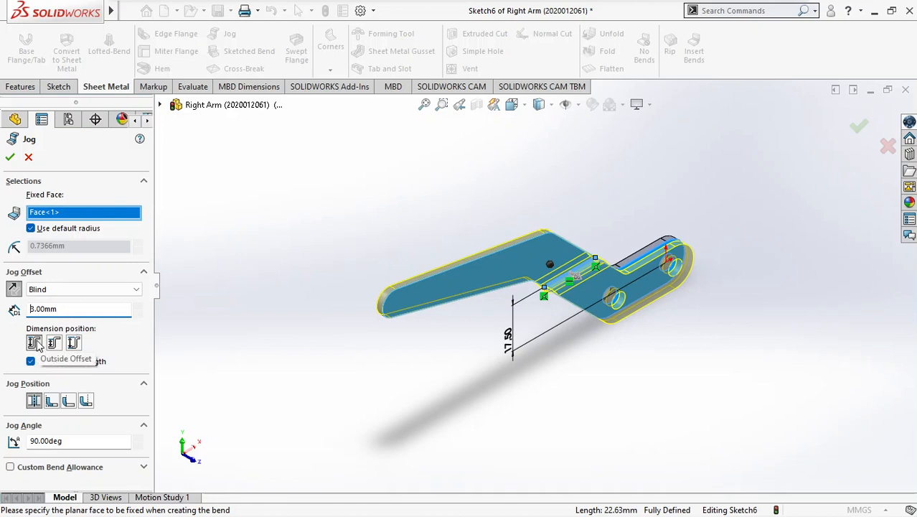
pyautogui.click(36, 340)
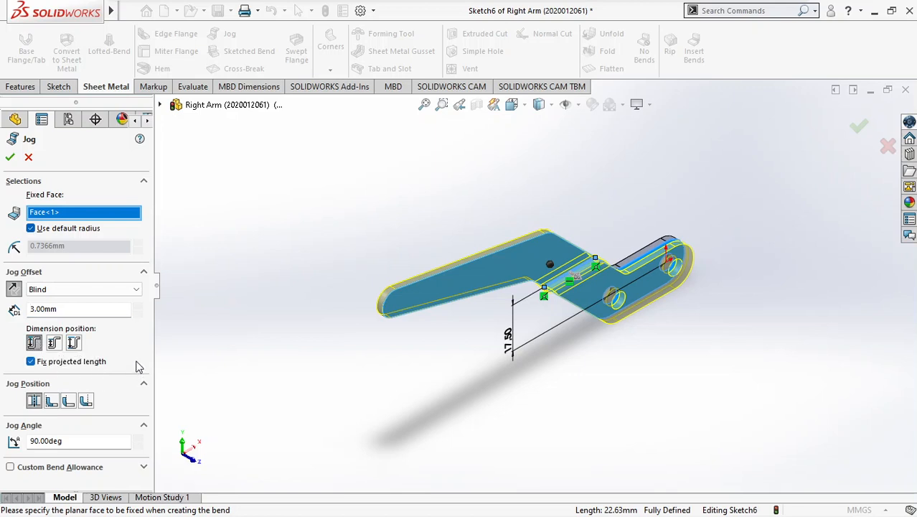
pyautogui.click(37, 405)
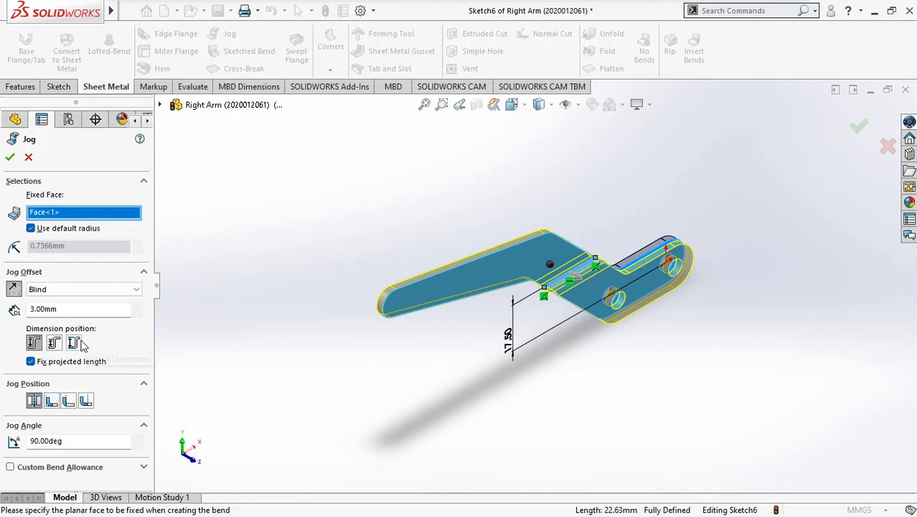
# Step: Reverse the jog offset direction to compare the preview from several angles, and switch it back
pyautogui.click(13, 289)
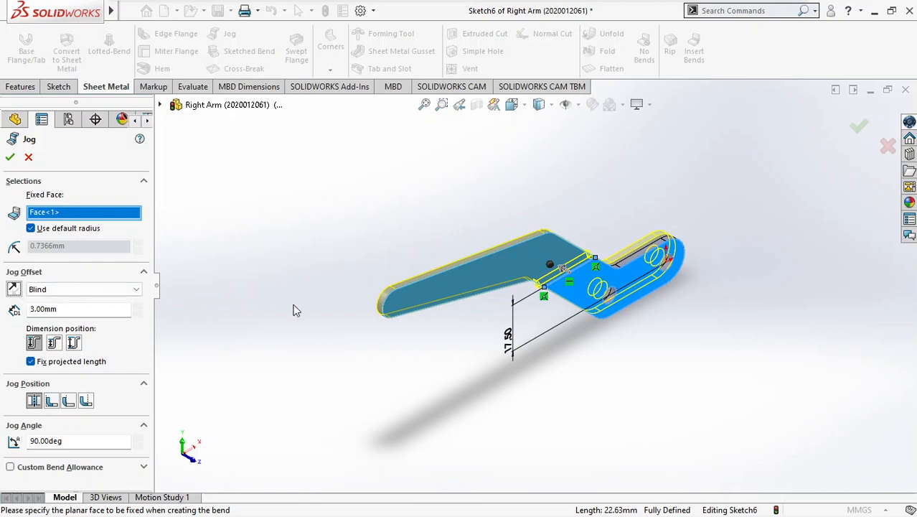
pyautogui.moveTo(297, 309); pyautogui.dragTo(294, 260, button='middle')
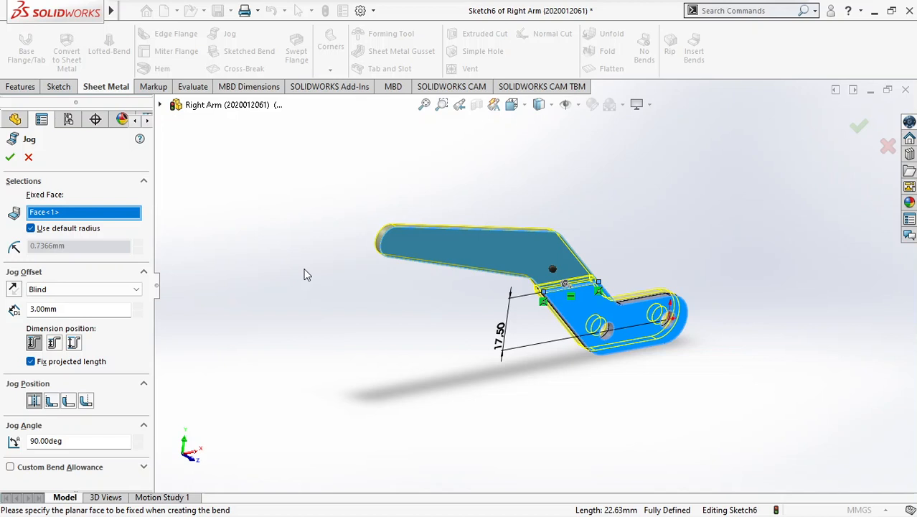
pyautogui.moveTo(352, 322); pyautogui.dragTo(389, 332, button='middle')
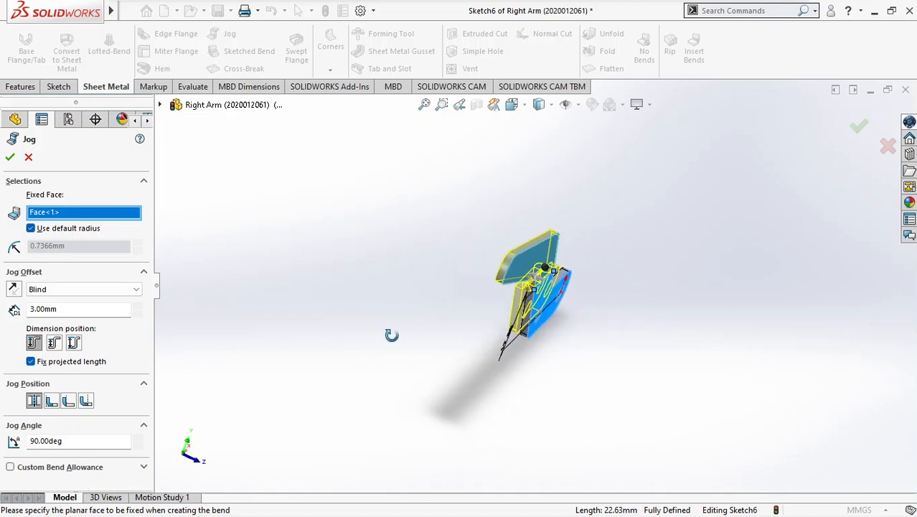
pyautogui.click(13, 288)
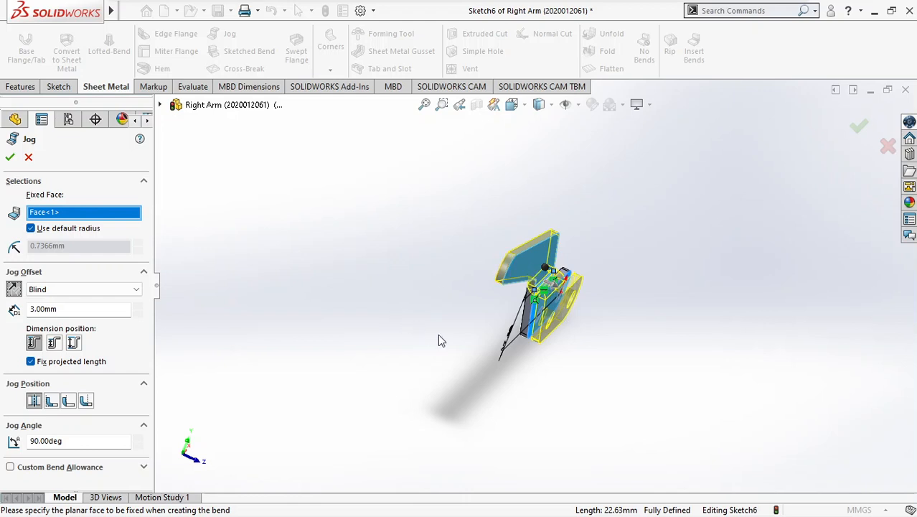
# Step: Create the jog along the bend line with a 90° jog angle
pyautogui.moveTo(438, 335); pyautogui.dragTo(393, 321, button='middle')
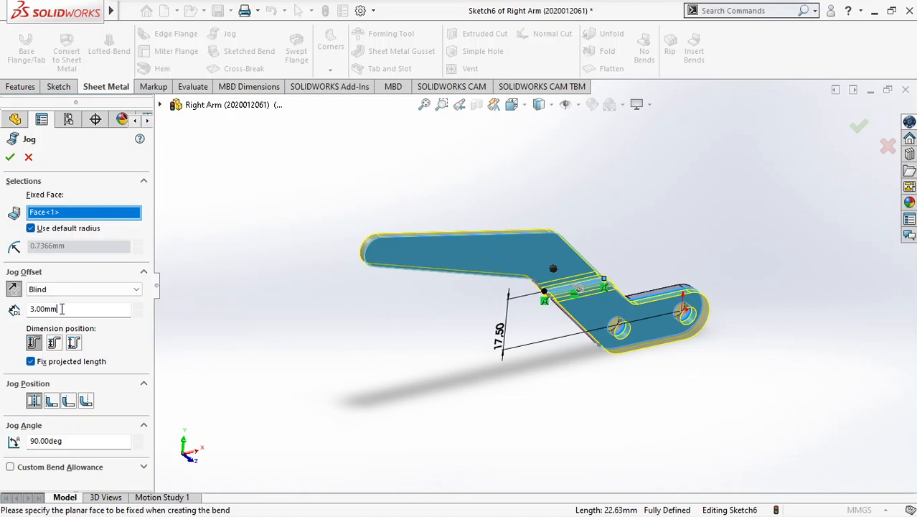
pyautogui.click(13, 161)
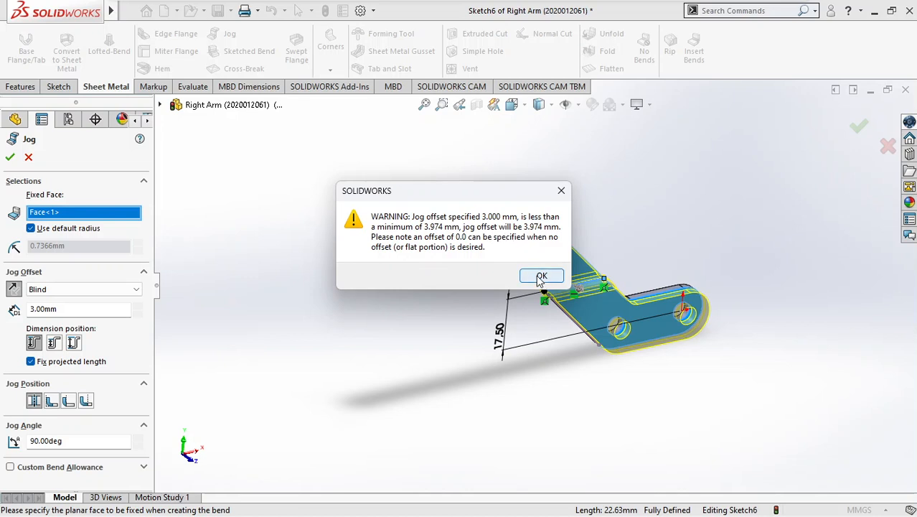
pyautogui.click(540, 277)
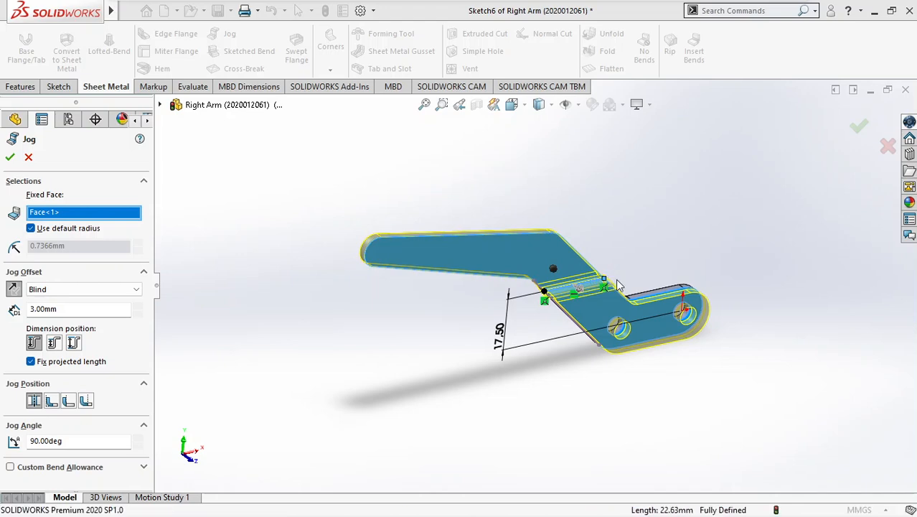
pyautogui.press('Return')
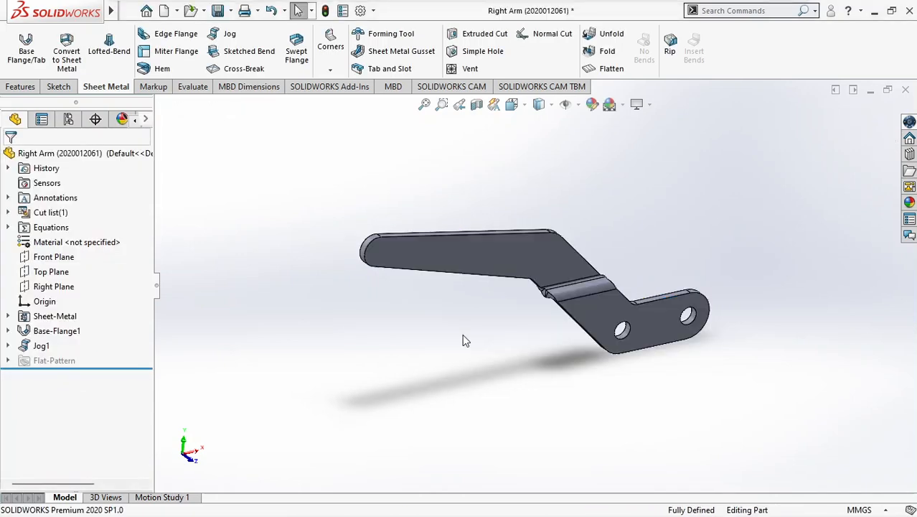
# Step: Examine the jogged arm from different angles and in the Trimetric view
pyautogui.click(520, 108)
pyautogui.click(405, 313)
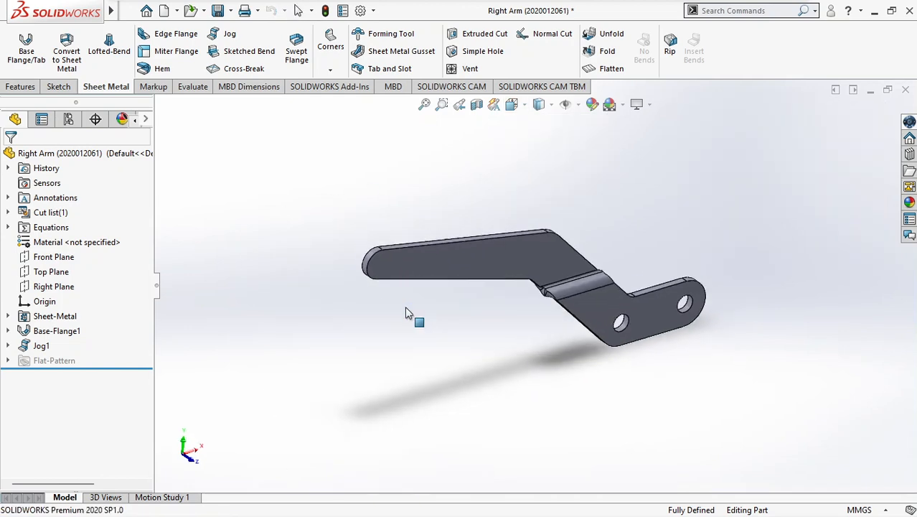
pyautogui.click(517, 106)
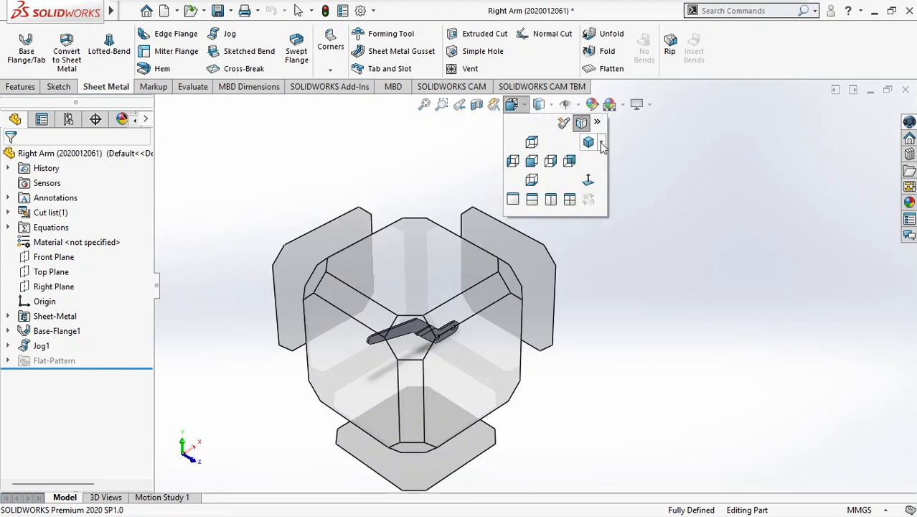
pyautogui.click(602, 144)
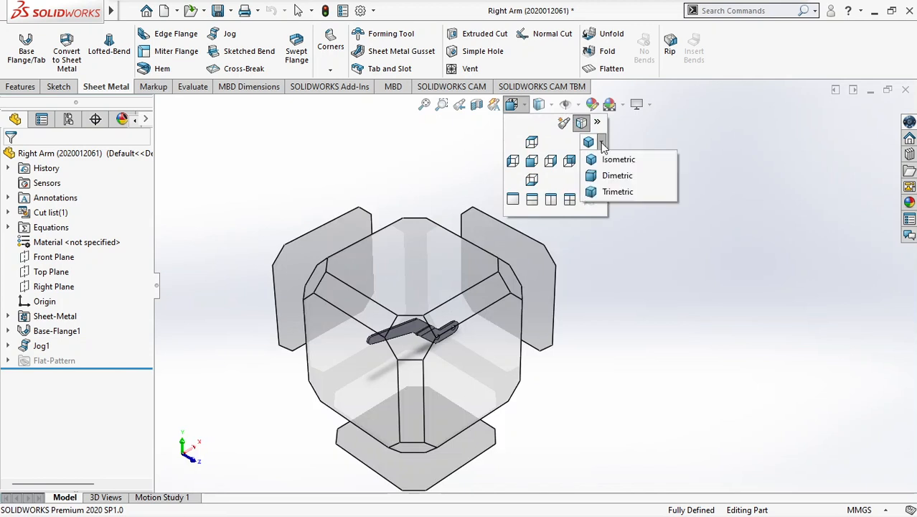
pyautogui.click(612, 192)
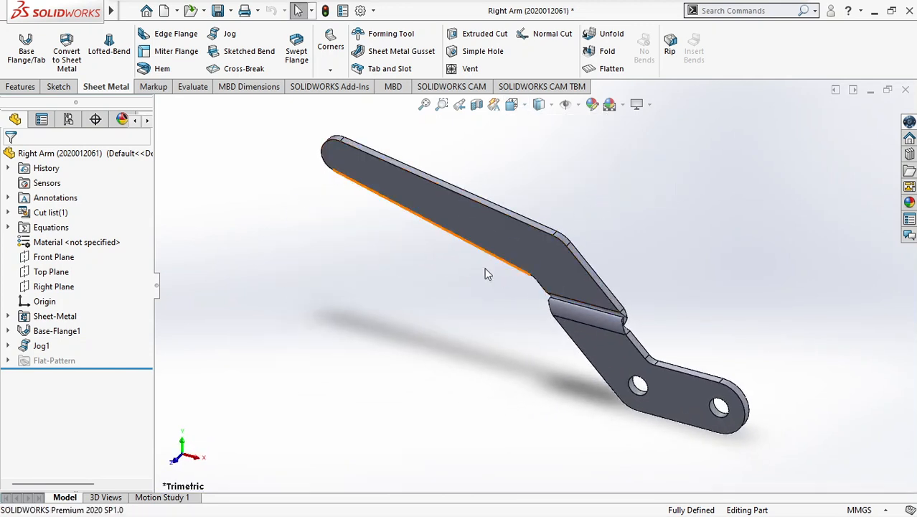
pyautogui.moveTo(407, 286); pyautogui.dragTo(511, 205, button='middle')
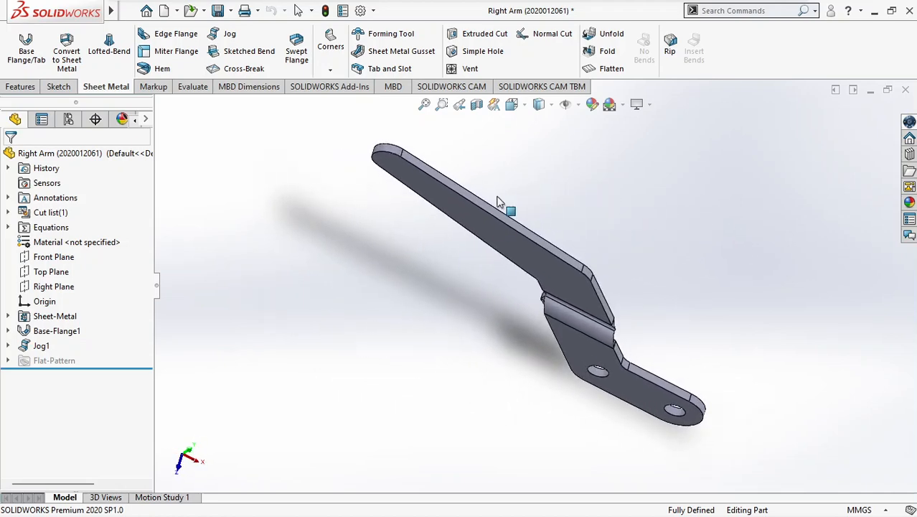
pyautogui.click(511, 105)
pyautogui.moveTo(526, 107)
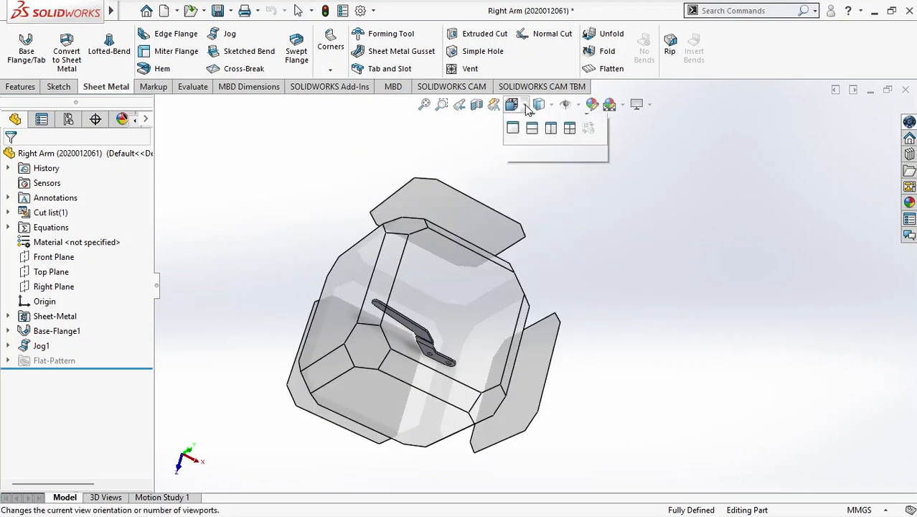
pyautogui.click(583, 127)
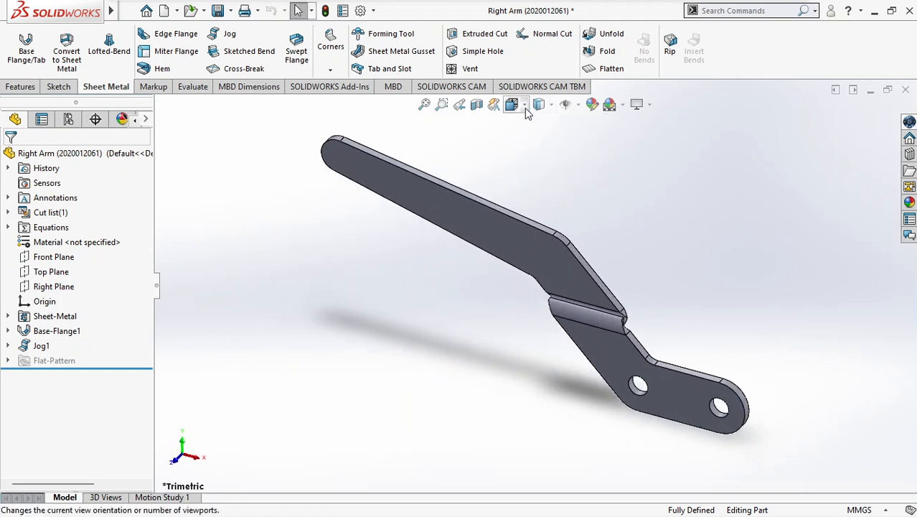
# Step: Examine the jogged arm from the Left view and from an angled 3D view
pyautogui.click(511, 105)
pyautogui.click(512, 161)
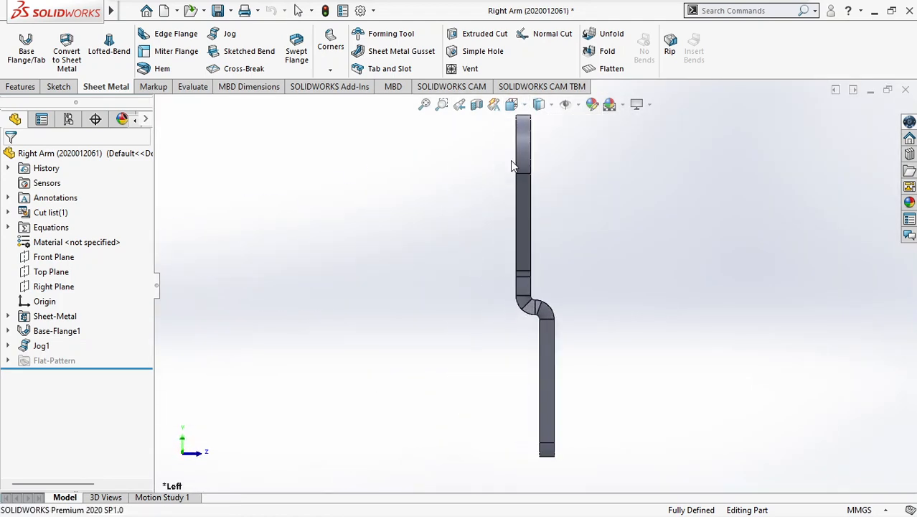
pyautogui.click(525, 108)
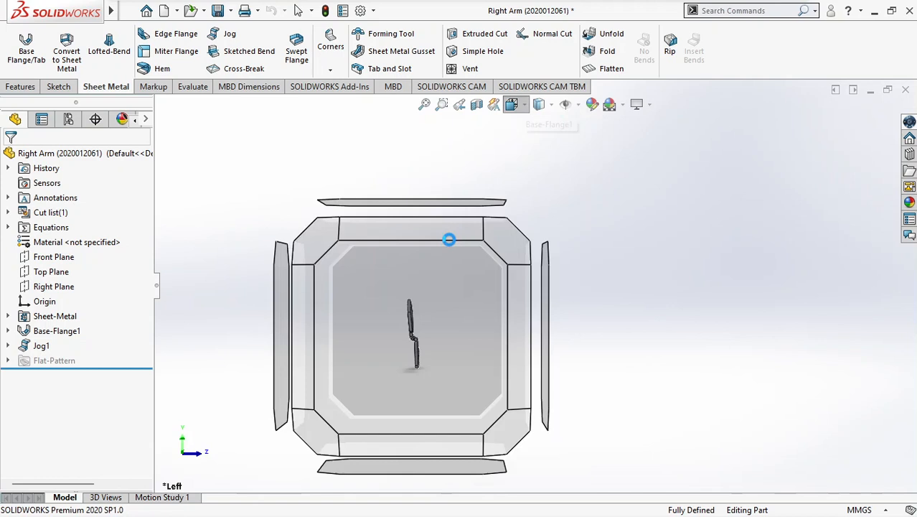
pyautogui.click(504, 229)
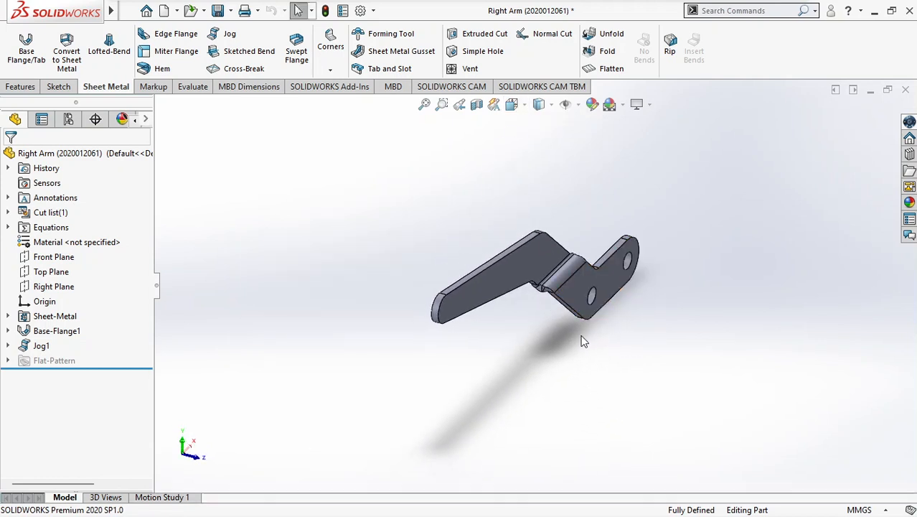
pyautogui.scroll(-3, 550, 299)
pyautogui.scroll(-3, 532, 271)
# Step: Switch to the PDF module in Foxit PhantomPDF and read the bend line figure that follows the jog settings on page 24
pyautogui.scroll(2, 564, 331)
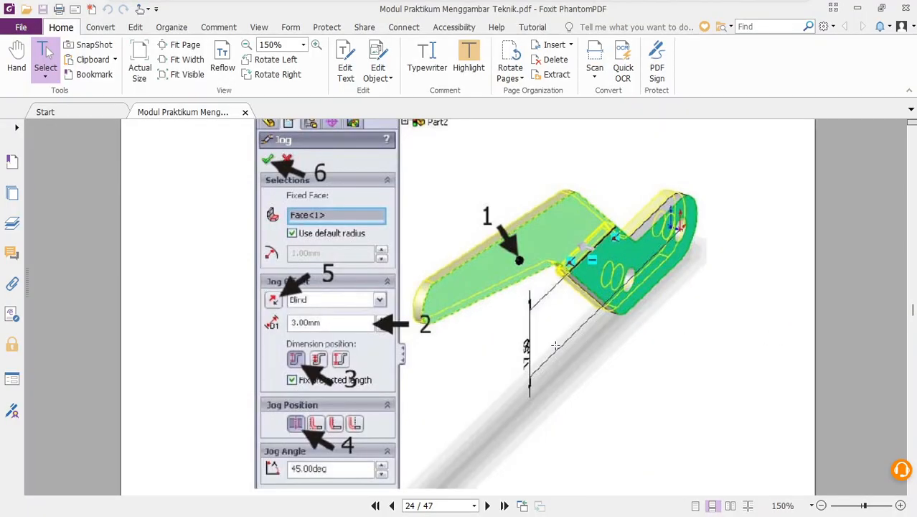
pyautogui.scroll(-12, 554, 345)
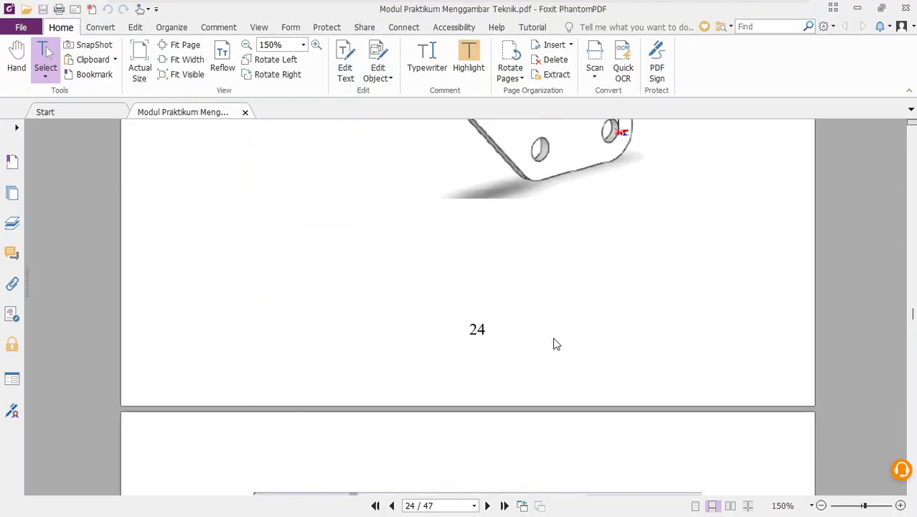
pyautogui.moveTo(468, 3)
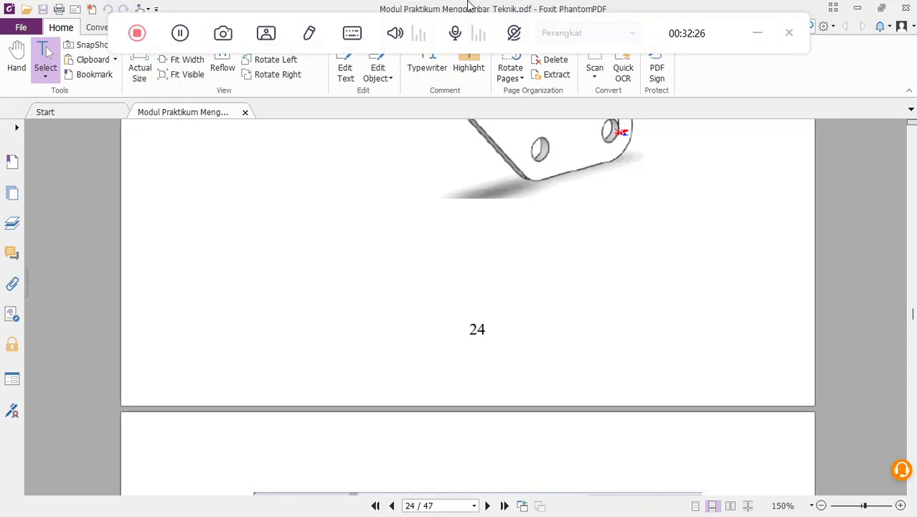
pyautogui.scroll(5, 544, 308)
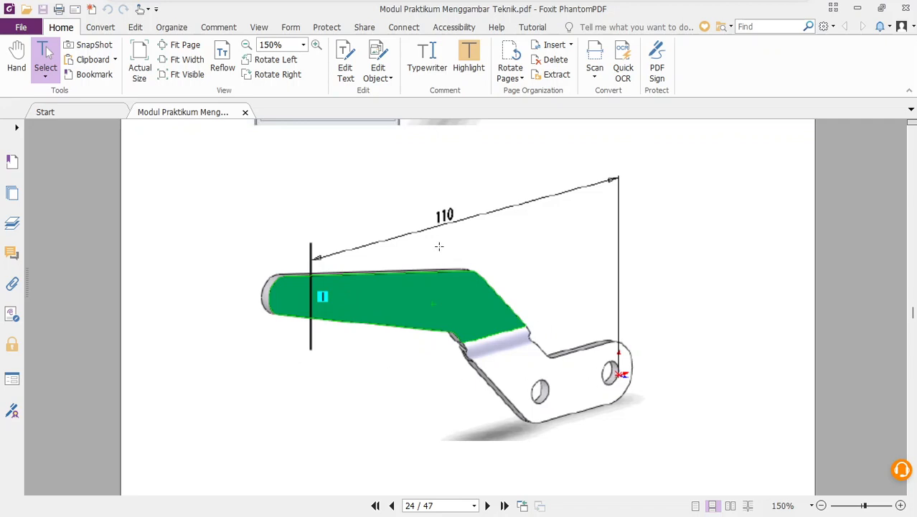
# Step: Switch to SOLIDWORKS and start a line sketch on the long upper arm's flat face, viewed normal to it
pyautogui.hotkey('alt', 'Tab')
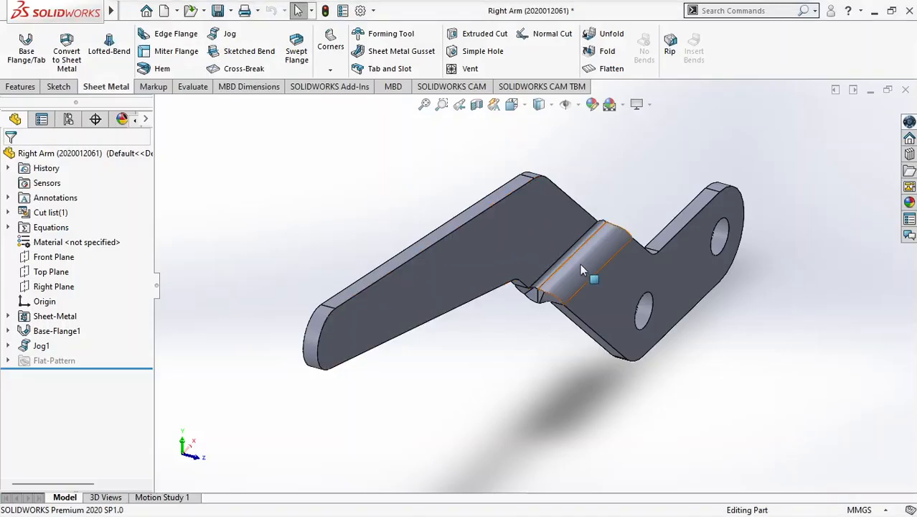
pyautogui.click(422, 284)
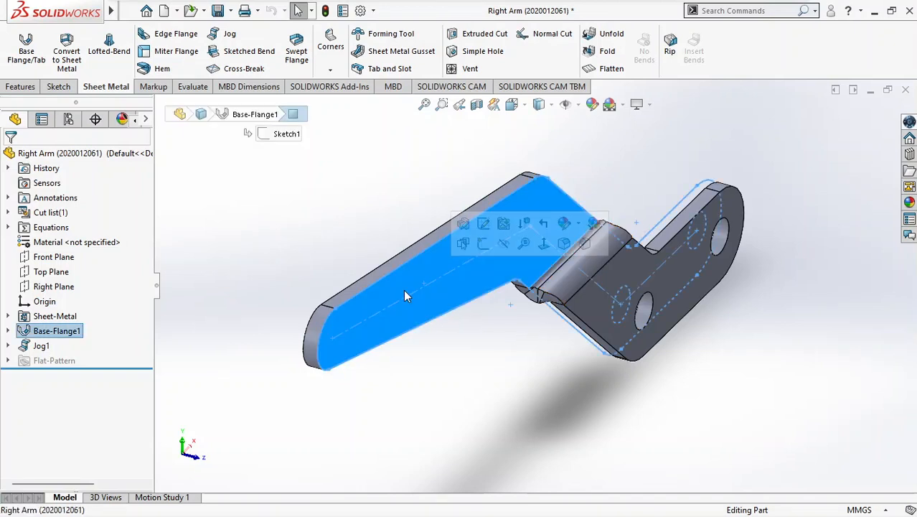
pyautogui.rightClick(353, 324)
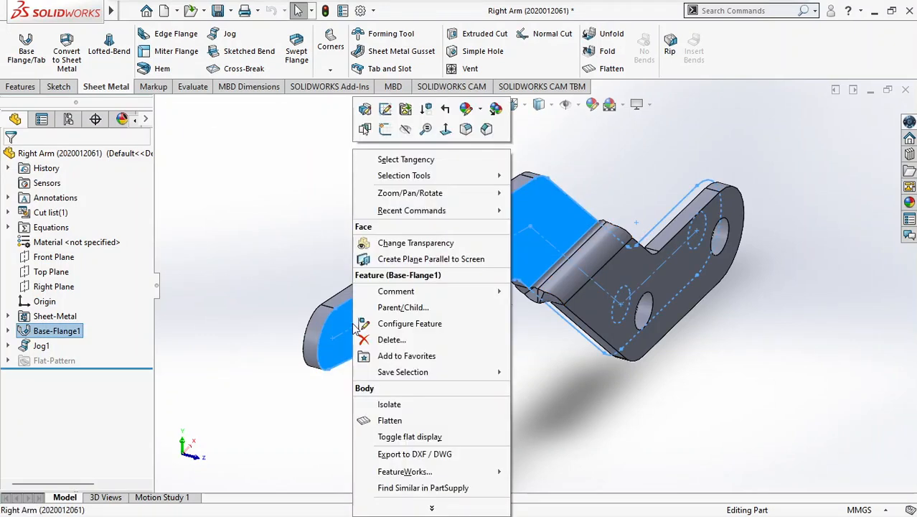
pyautogui.click(445, 130)
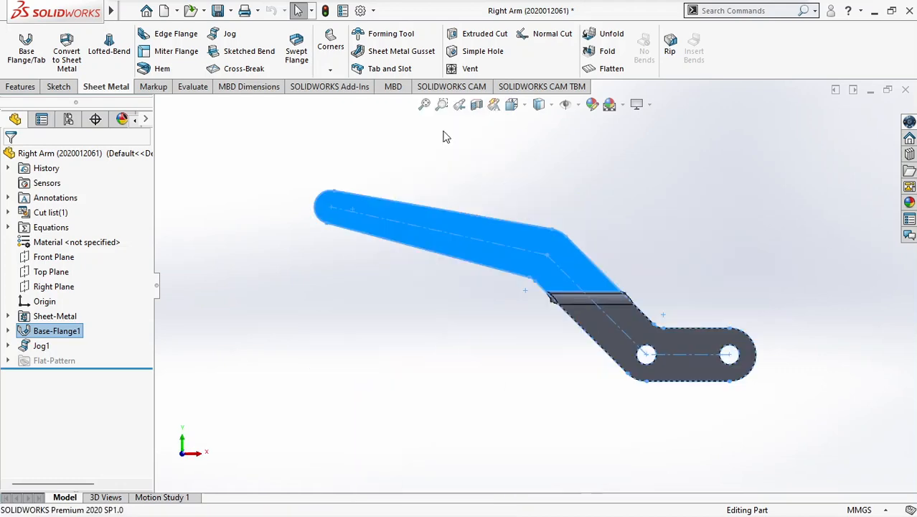
pyautogui.click(63, 87)
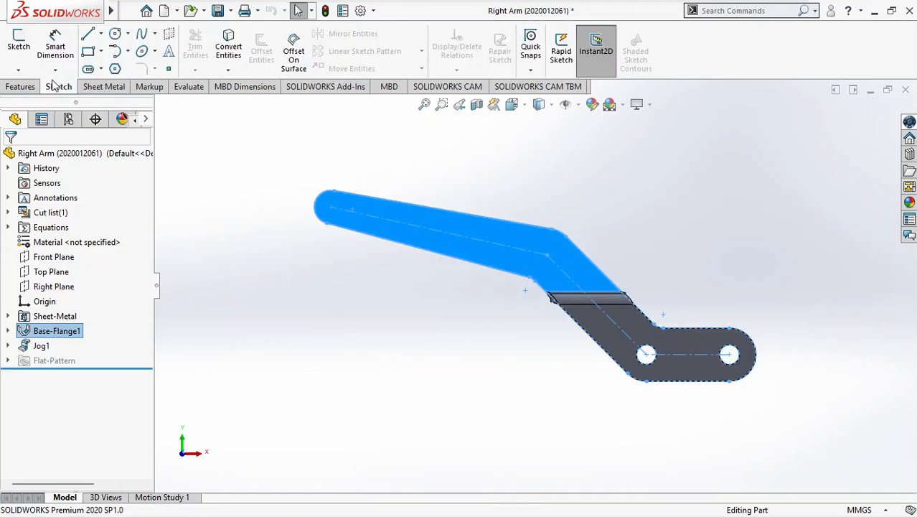
pyautogui.click(93, 40)
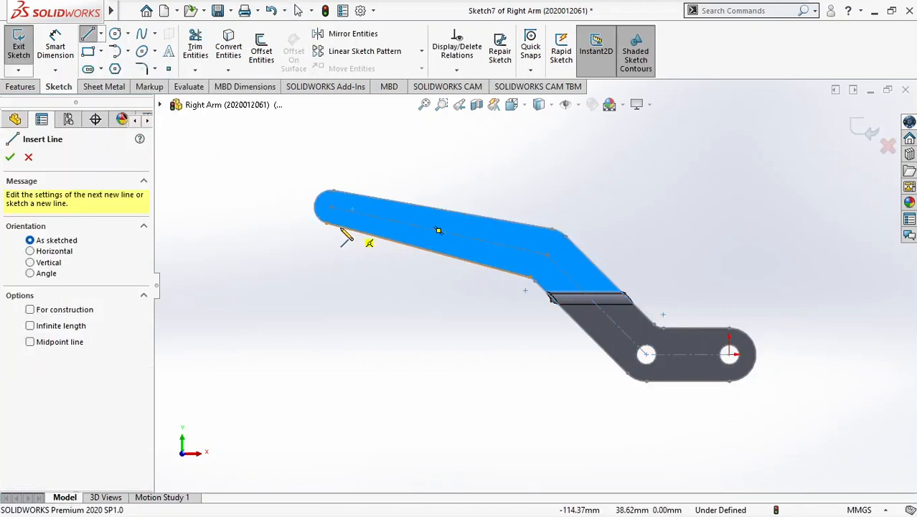
# Step: Sketch a vertical line about 25 mm long across the arm near its rounded free end, extending past both edges
pyautogui.press('f')
pyautogui.scroll(-4, 381, 225)
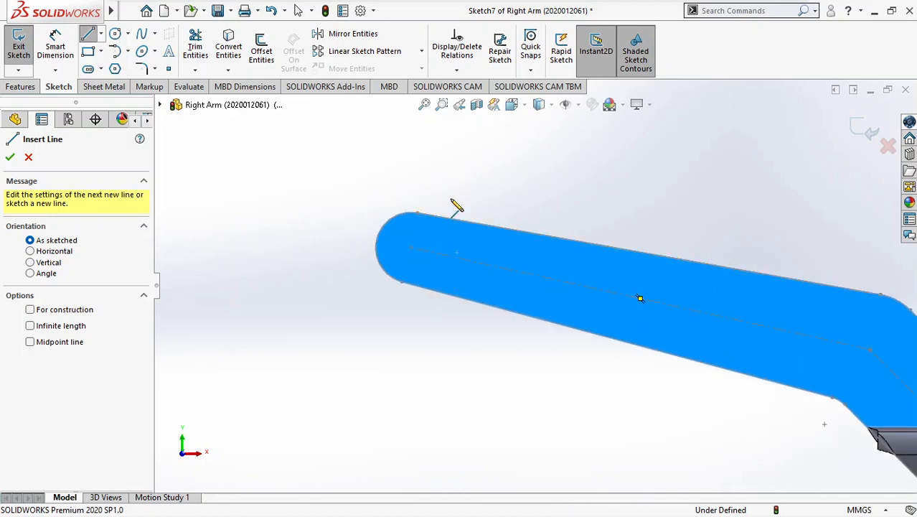
pyautogui.click(453, 162)
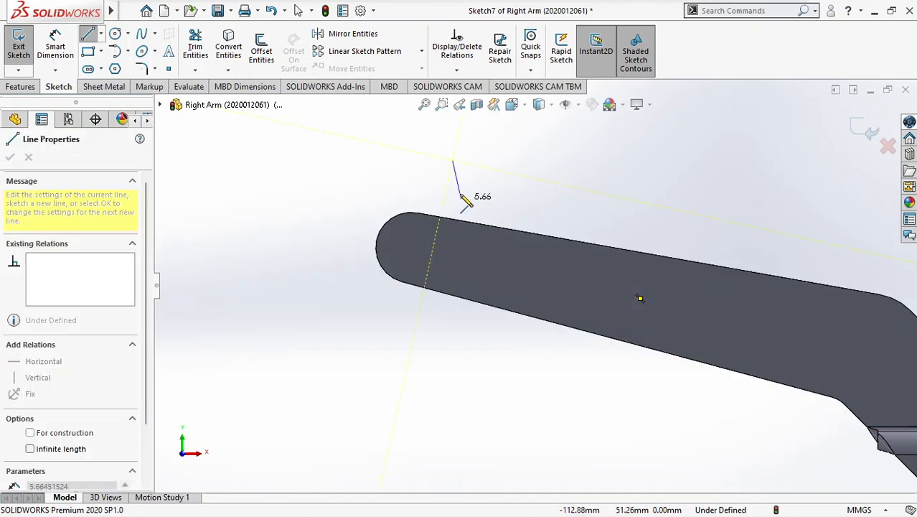
pyautogui.press('Escape')
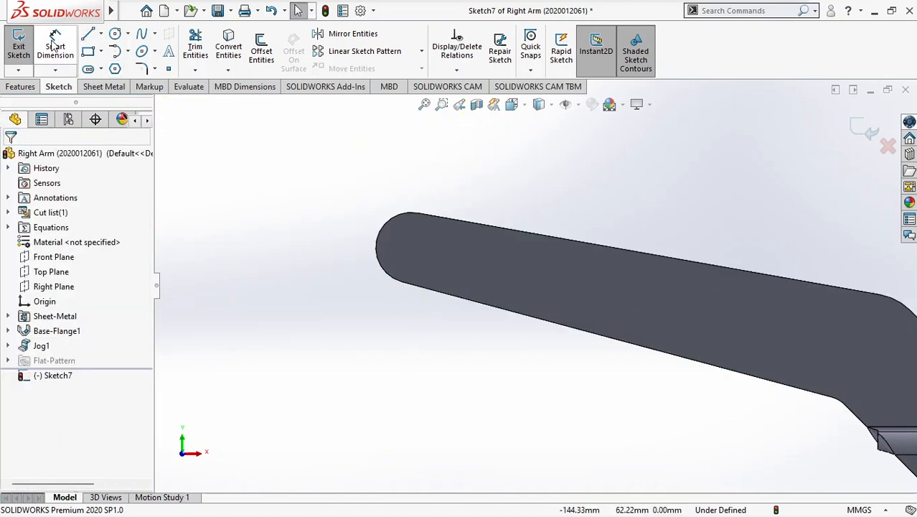
pyautogui.click(88, 34)
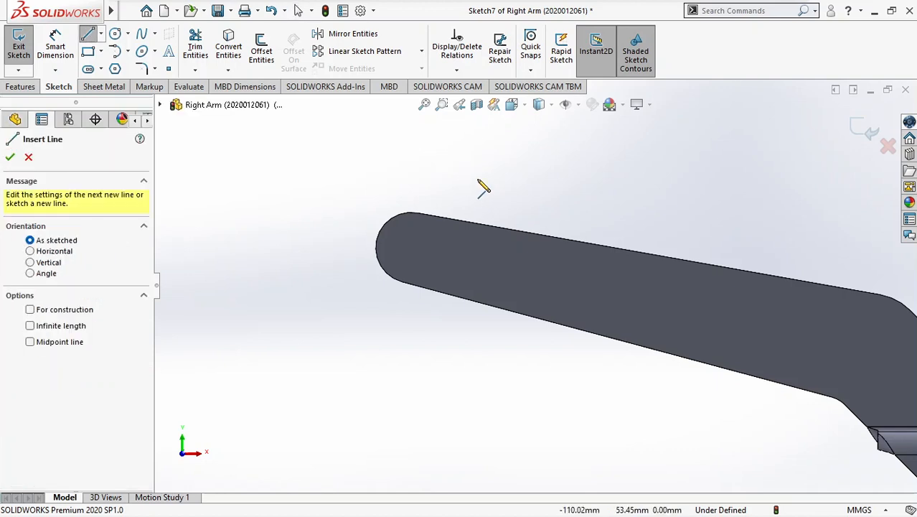
pyautogui.click(449, 166)
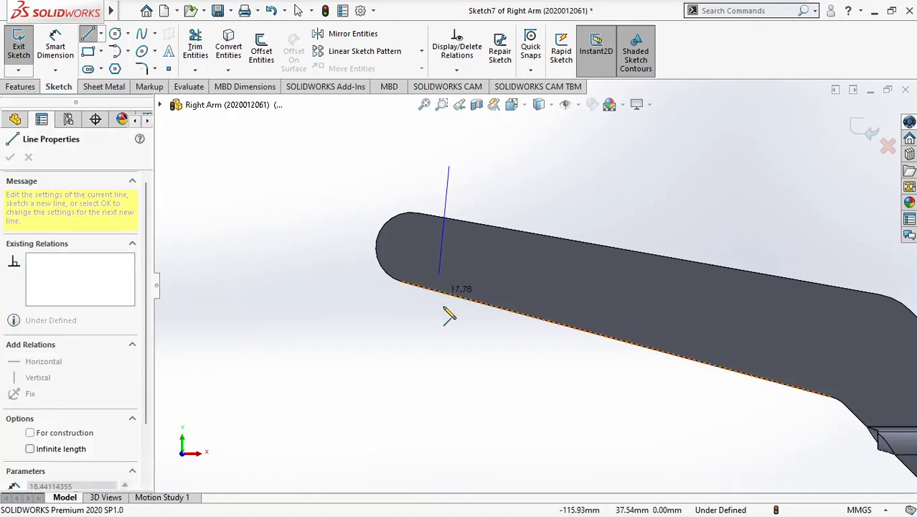
pyautogui.click(448, 345)
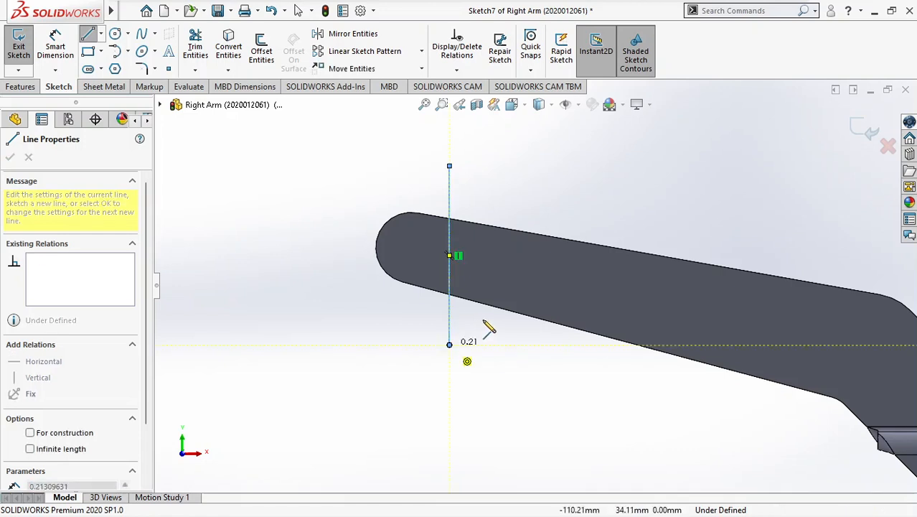
pyautogui.press('Escape')
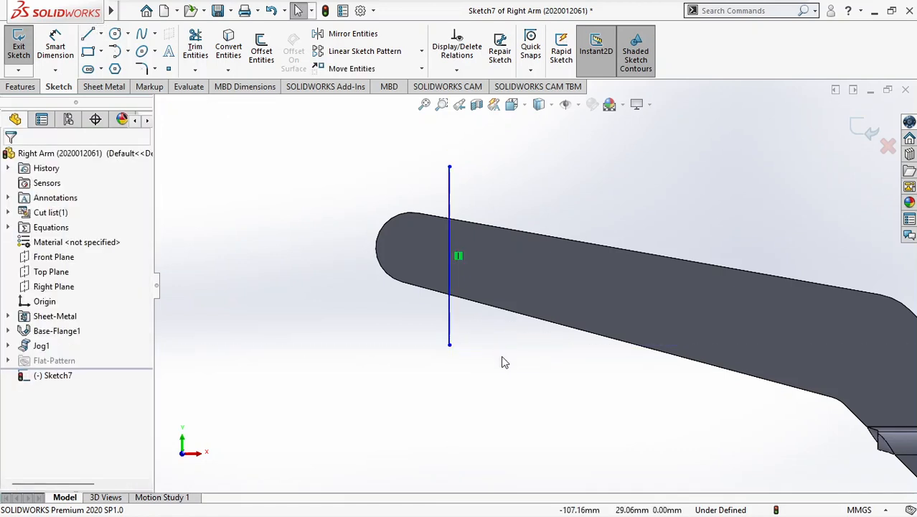
# Step: Dimension the vertical line 110 mm horizontally from the origin at the end hole's center
pyautogui.scroll(2, 543, 359)
pyautogui.scroll(3, 705, 387)
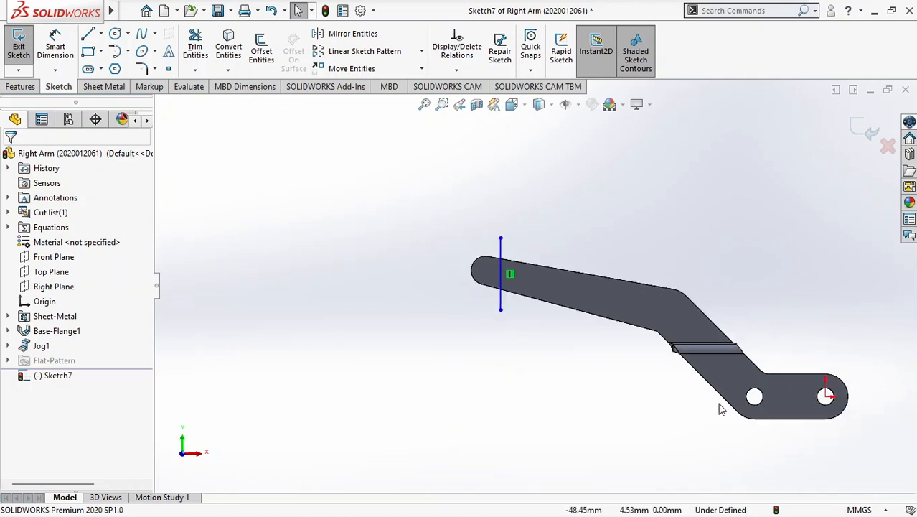
pyautogui.click(55, 46)
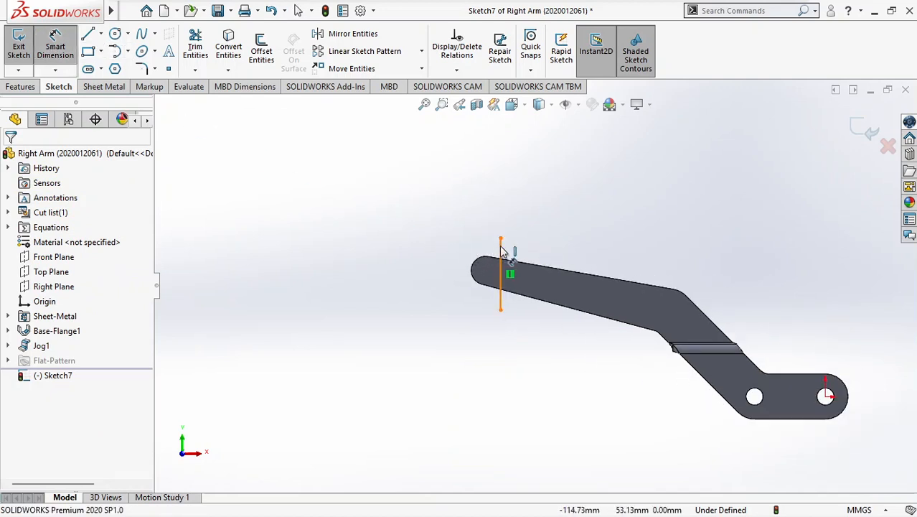
pyautogui.click(500, 251)
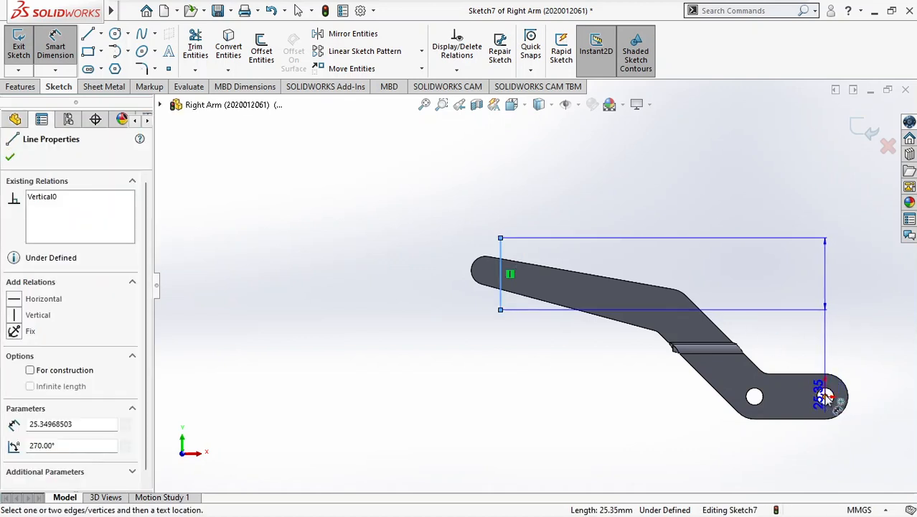
pyautogui.scroll(-2, 826, 396)
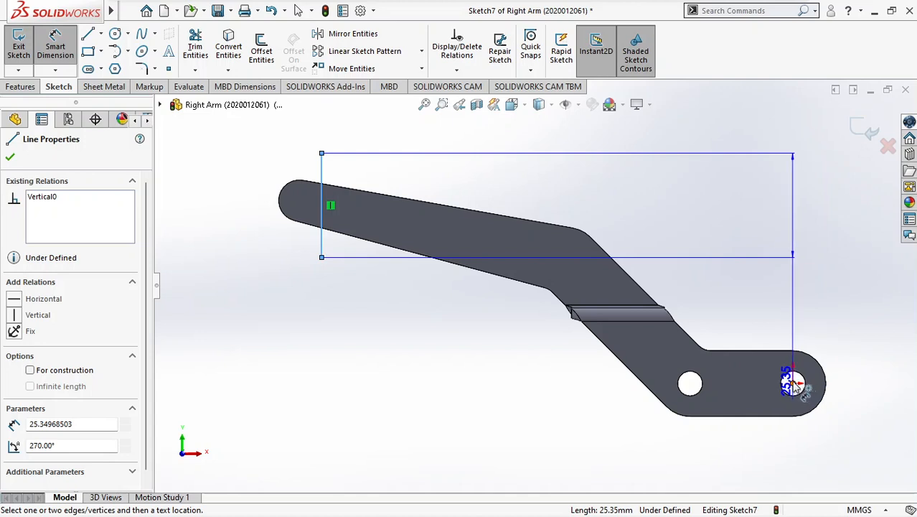
pyautogui.click(793, 386)
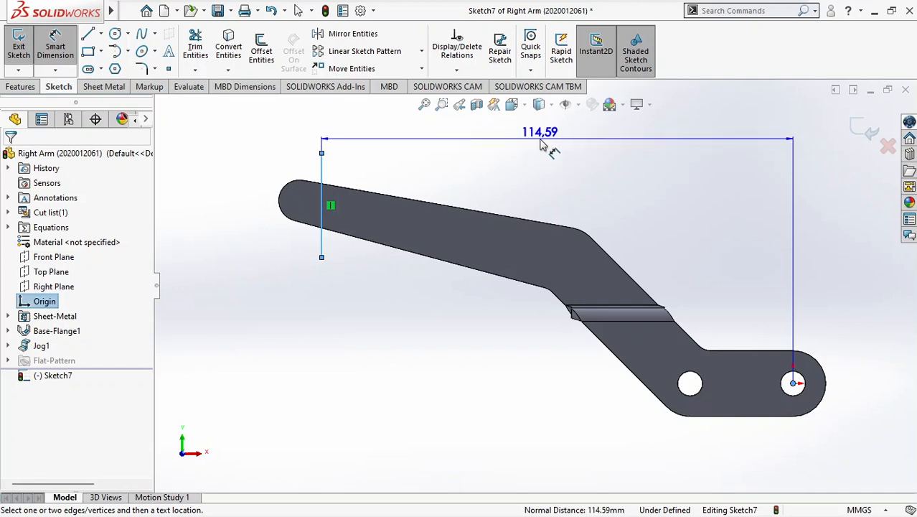
pyautogui.click(544, 168)
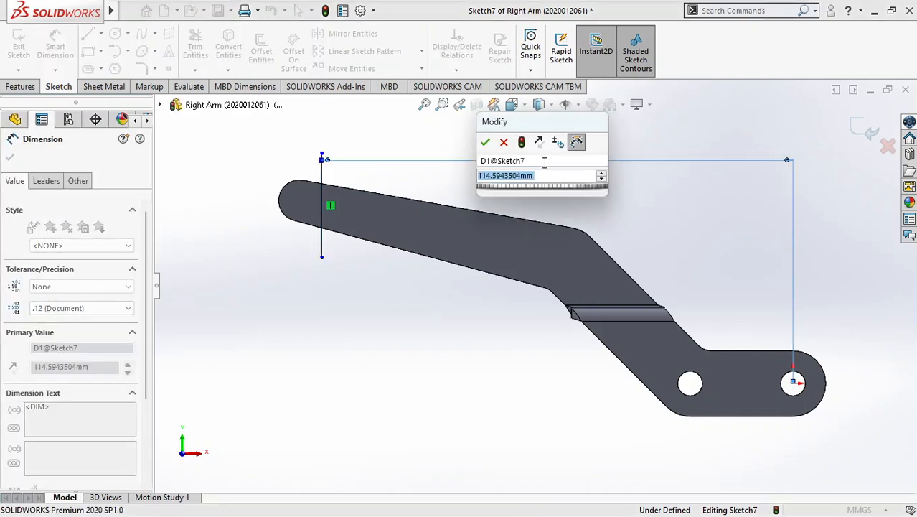
pyautogui.write('110')
pyautogui.press('Return')
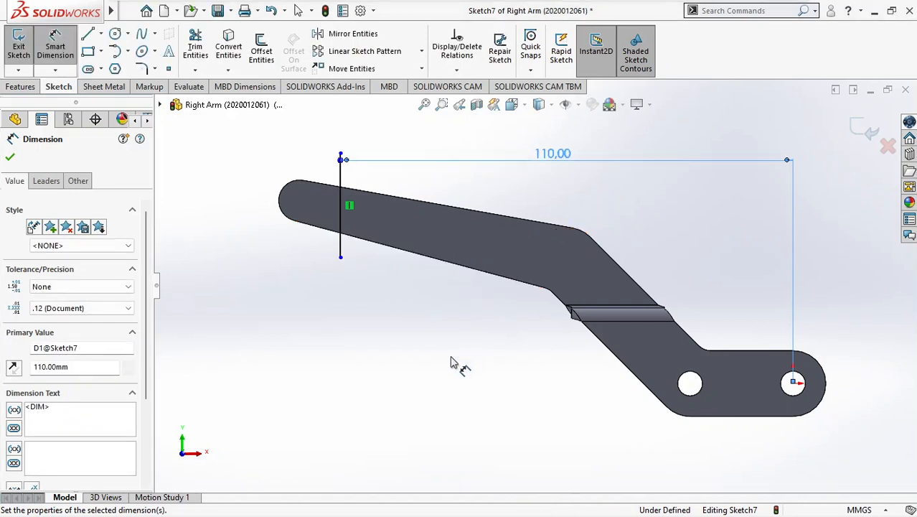
# Step: Compare the dimensioned line with the figure in the PDF module by viewing the arm from several angles
pyautogui.click(512, 105)
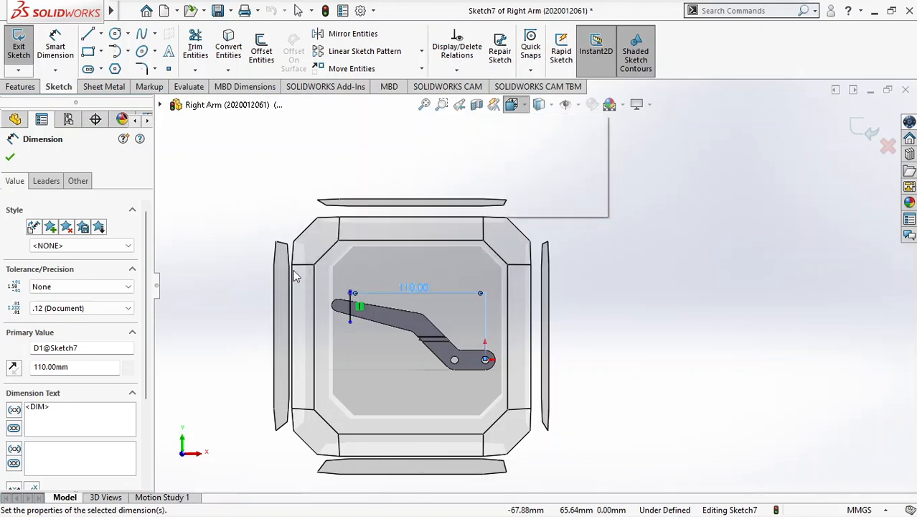
pyautogui.moveTo(317, 242); pyautogui.dragTo(654, 314, button='middle')
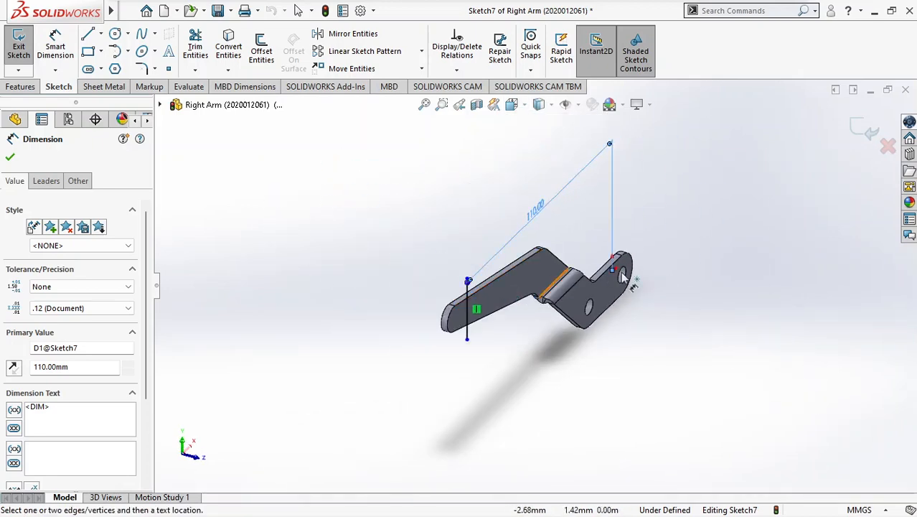
pyautogui.hotkey('alt', 'Tab')
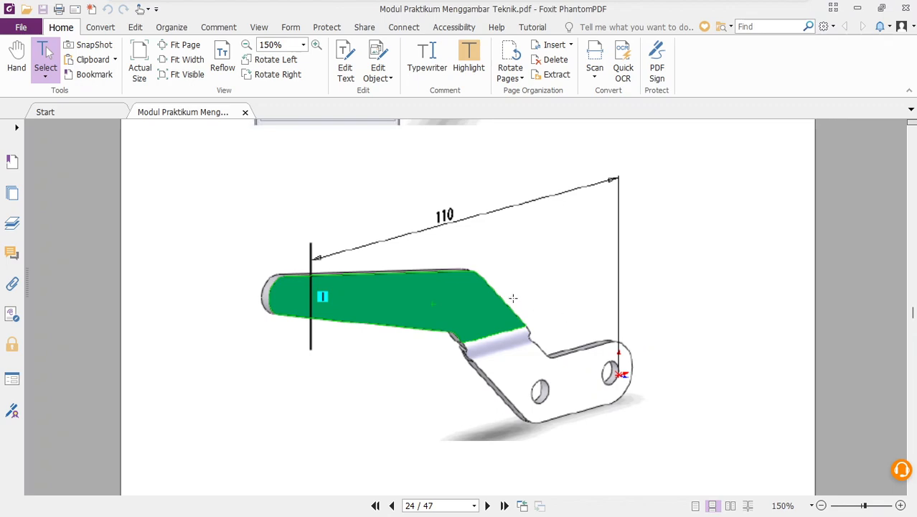
pyautogui.scroll(-1, 513, 297)
pyautogui.hotkey('alt', 'Tab')
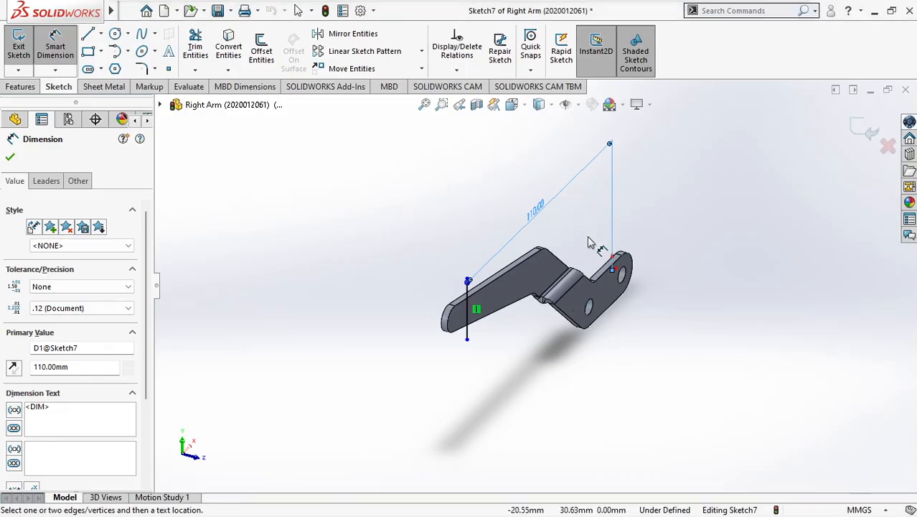
pyautogui.moveTo(505, 378)
pyautogui.mouseDown(button='middle')
pyautogui.moveTo(477, 335)
pyautogui.moveTo(508, 302)
pyautogui.moveTo(518, 316)
pyautogui.moveTo(508, 303)
pyautogui.moveTo(488, 305)
pyautogui.moveTo(496, 324)
pyautogui.mouseUp(button='middle')
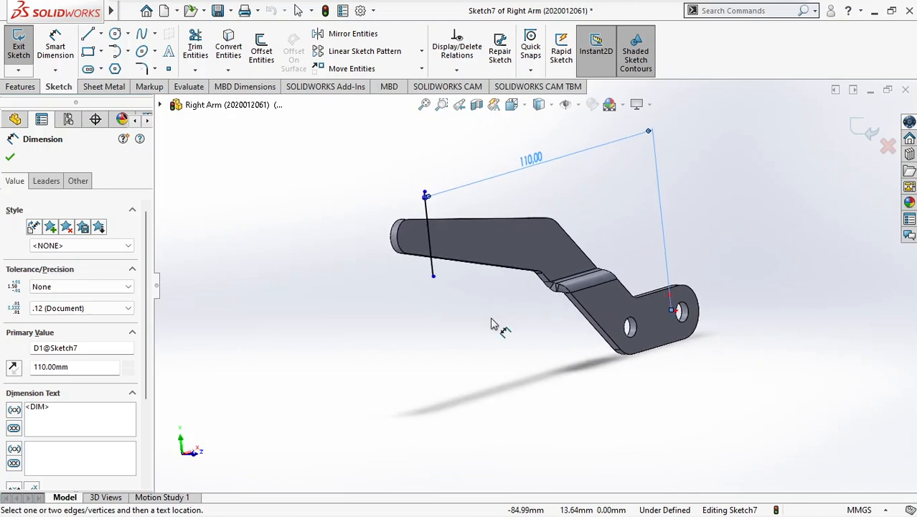
pyautogui.click(512, 104)
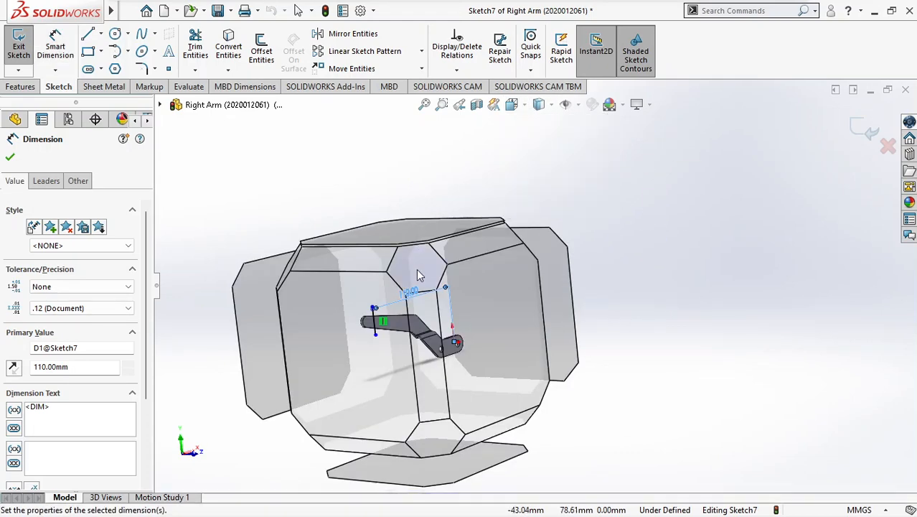
pyautogui.click(495, 270)
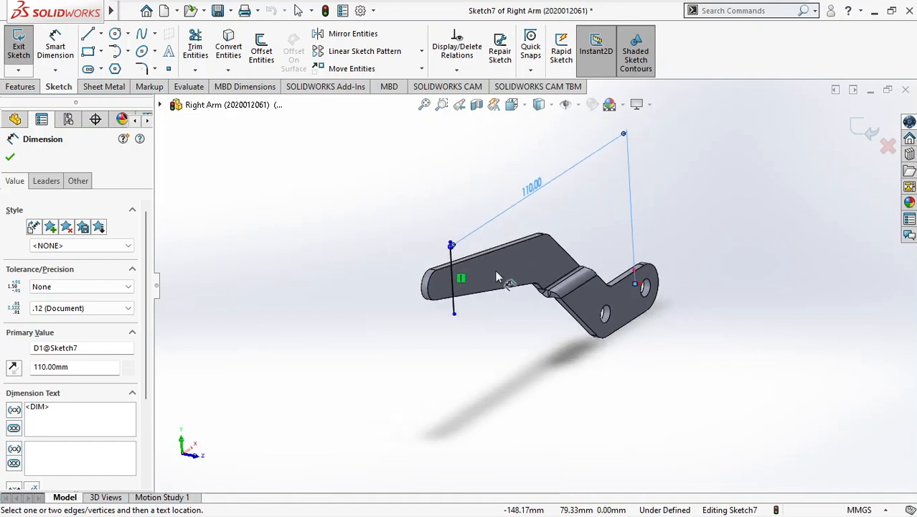
pyautogui.keyDown('alt'); pyautogui.click(196, 458); pyautogui.keyUp('alt')
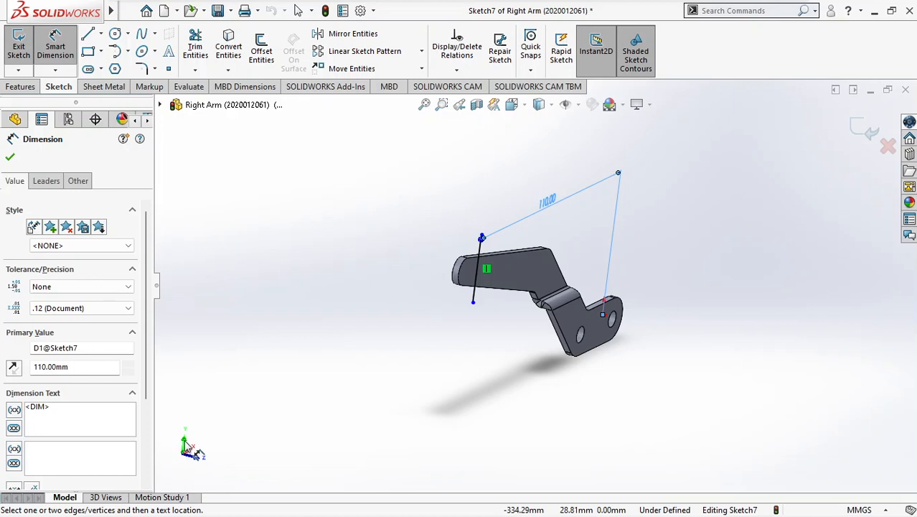
# Step: Examine the 110 mm line on the arm from several angles, ending at an angle like the module's figure
pyautogui.keyDown('alt'); pyautogui.click(189, 450); pyautogui.keyUp('alt')
pyautogui.keyDown('alt'); pyautogui.click(189, 449); pyautogui.keyUp('alt')
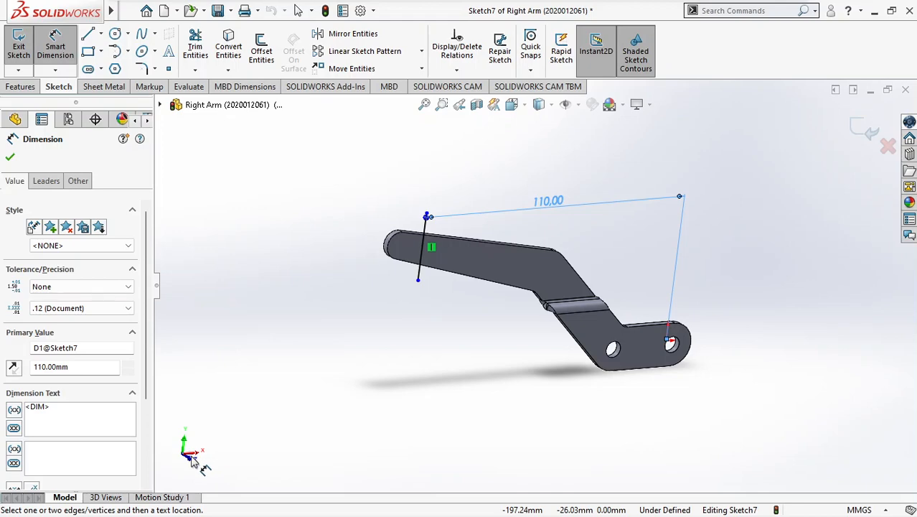
pyautogui.keyDown('alt'); pyautogui.click(191, 457); pyautogui.keyUp('alt')
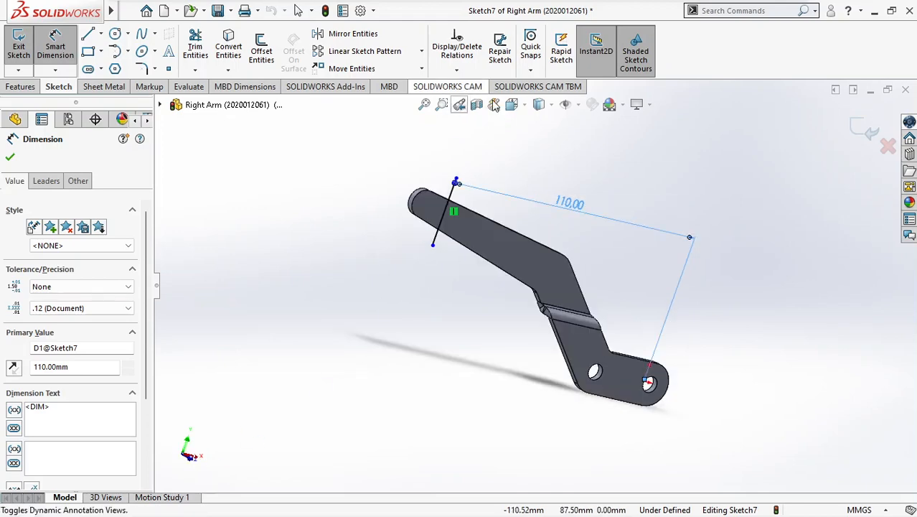
pyautogui.click(514, 109)
pyautogui.click(520, 113)
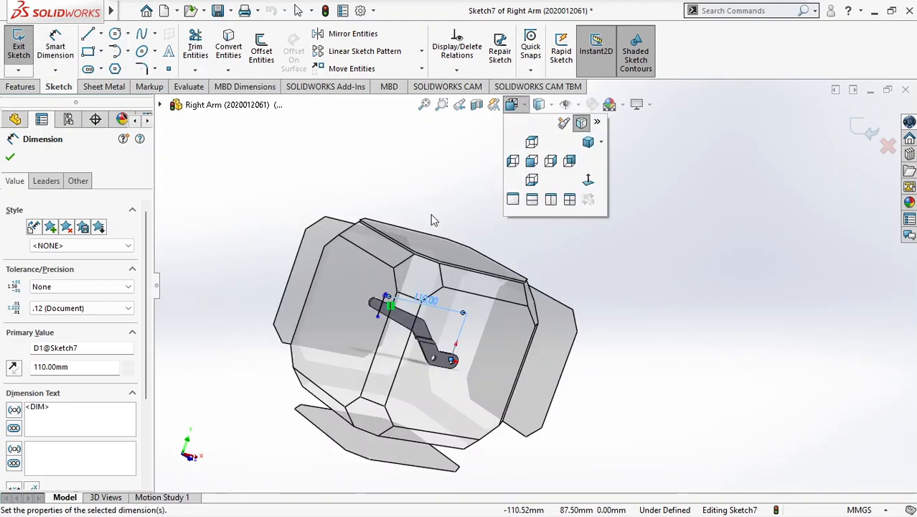
pyautogui.click(421, 274)
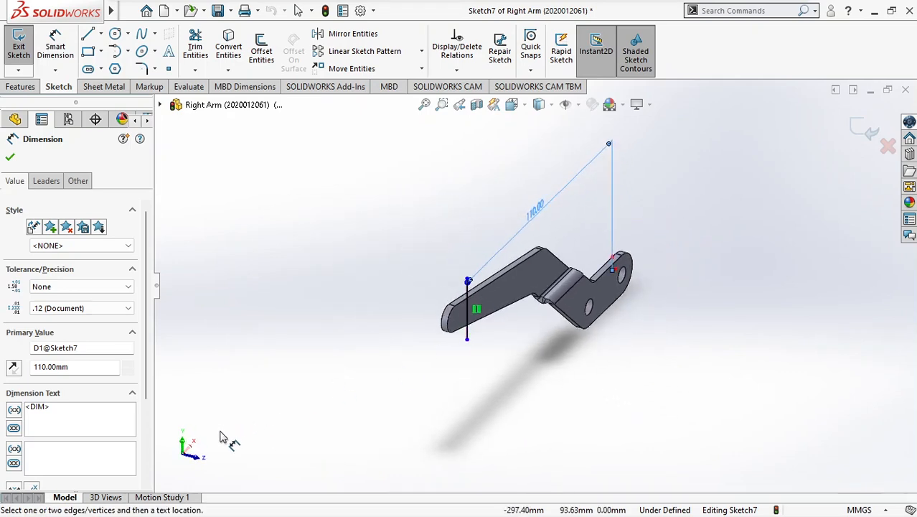
pyautogui.click(185, 446)
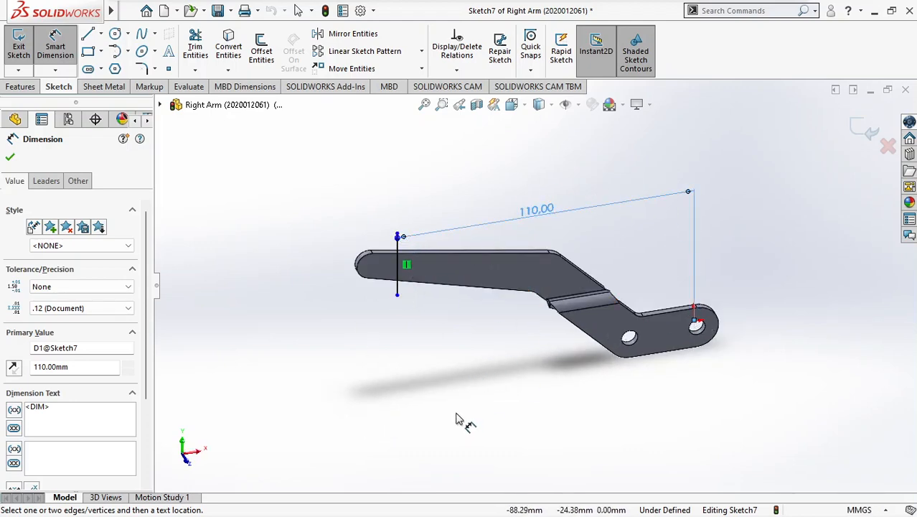
# Step: Switch to the PDF module and read the Sketched Bend settings and the Mirror Part instructions on pages 25 and 26
pyautogui.hotkey('alt', 'Tab')
pyautogui.scroll(-3, 460, 301)
pyautogui.scroll(-10, 460, 300)
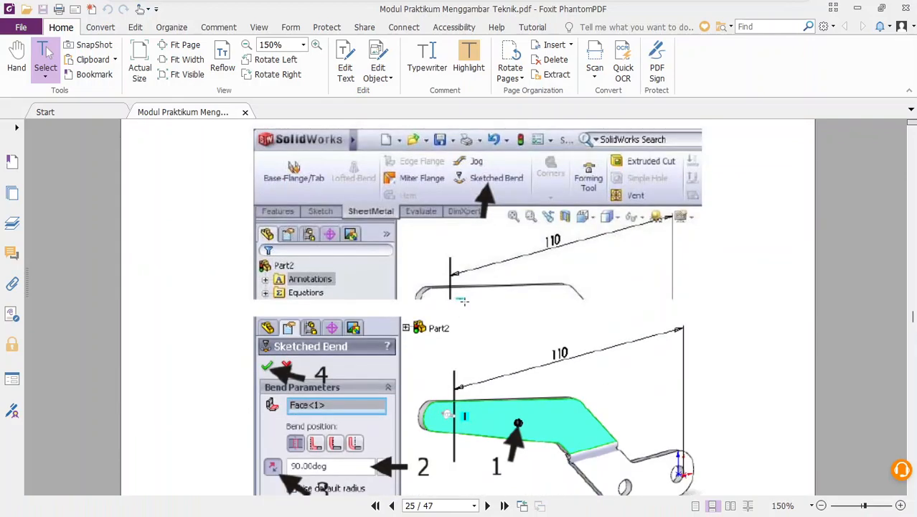
pyautogui.scroll(10, 468, 307)
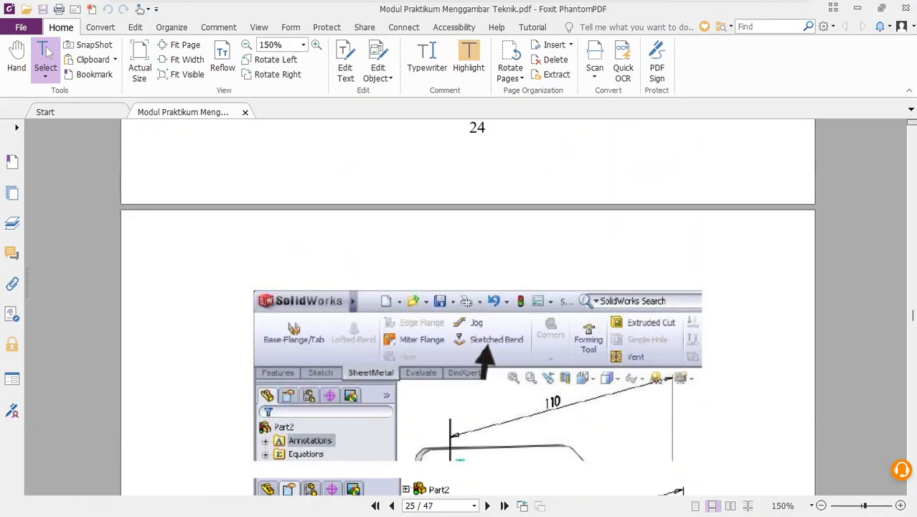
pyautogui.scroll(-2, 468, 301)
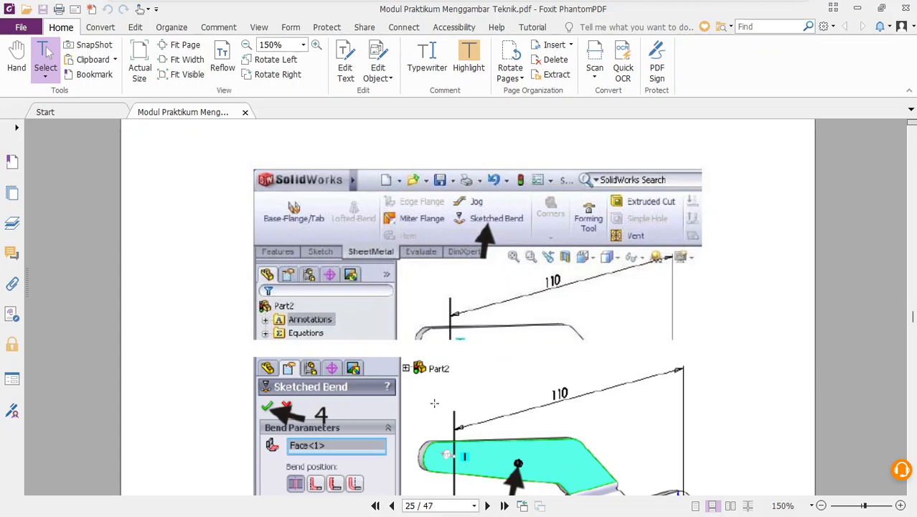
pyautogui.scroll(-1, 434, 403)
pyautogui.scroll(-1, 434, 403)
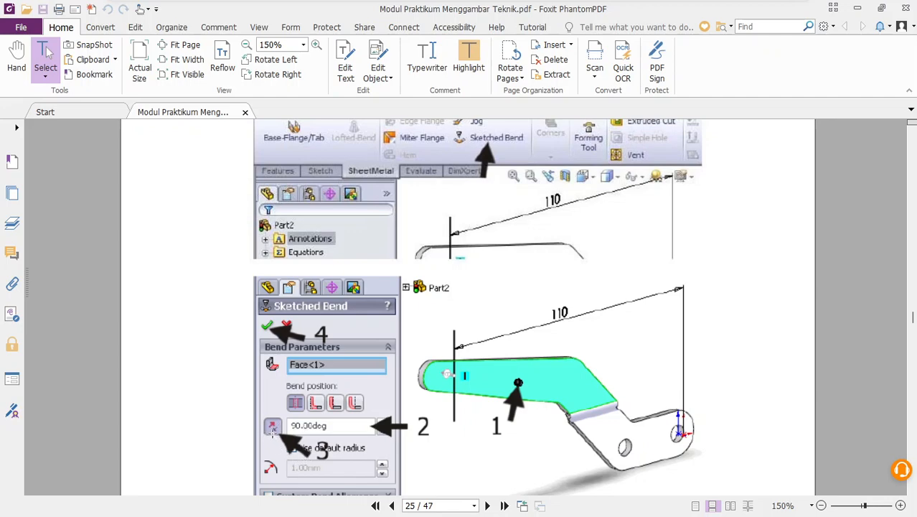
pyautogui.scroll(-5, 406, 366)
pyautogui.scroll(2, 406, 366)
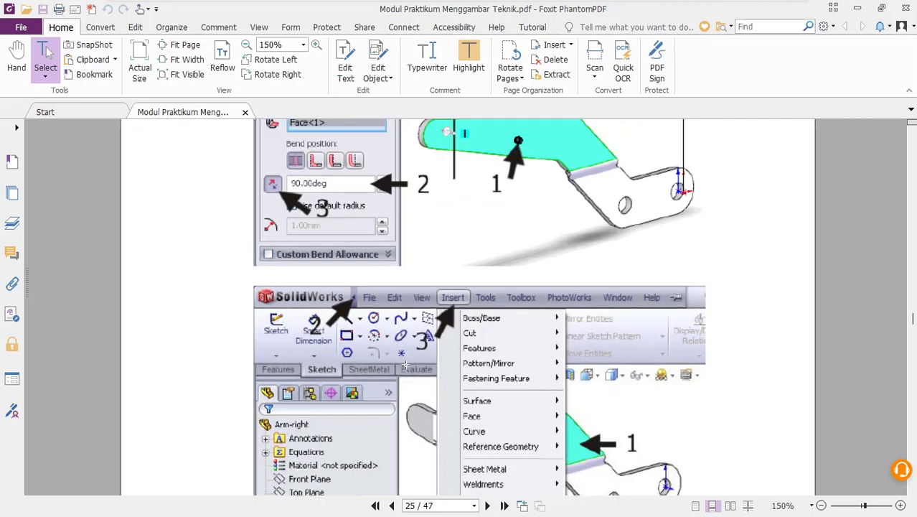
pyautogui.scroll(-2, 405, 366)
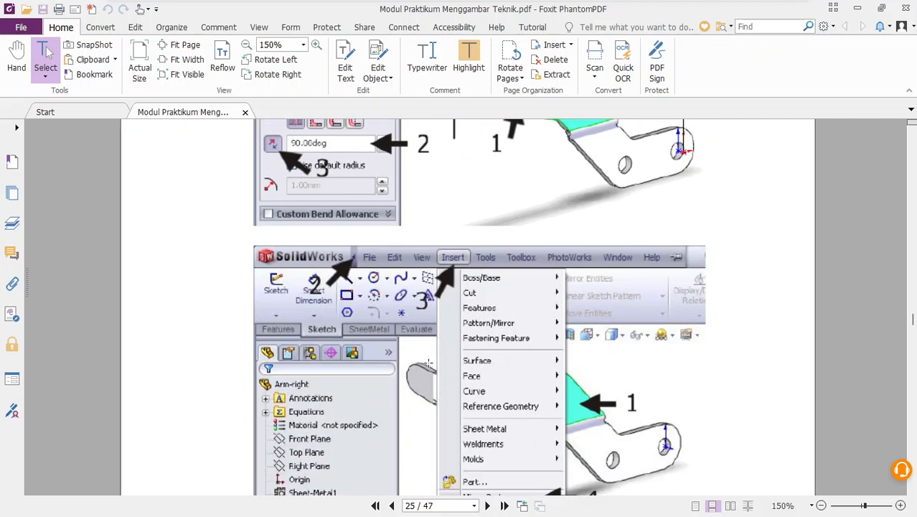
pyautogui.scroll(-10, 427, 363)
pyautogui.scroll(-5, 473, 366)
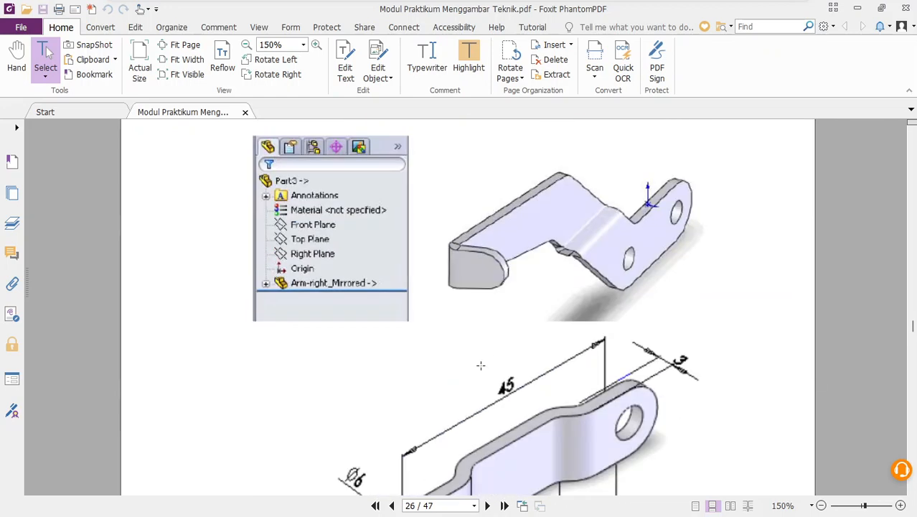
pyautogui.scroll(15, 487, 333)
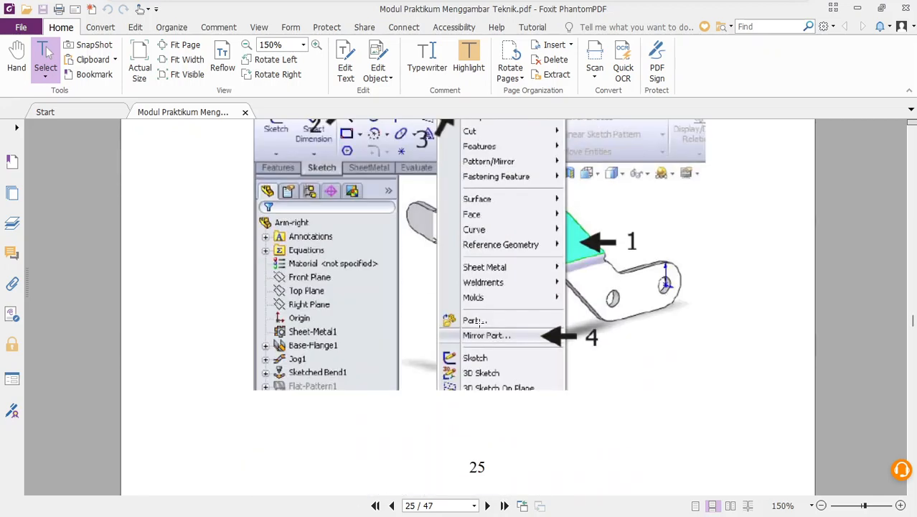
pyautogui.scroll(4, 549, 317)
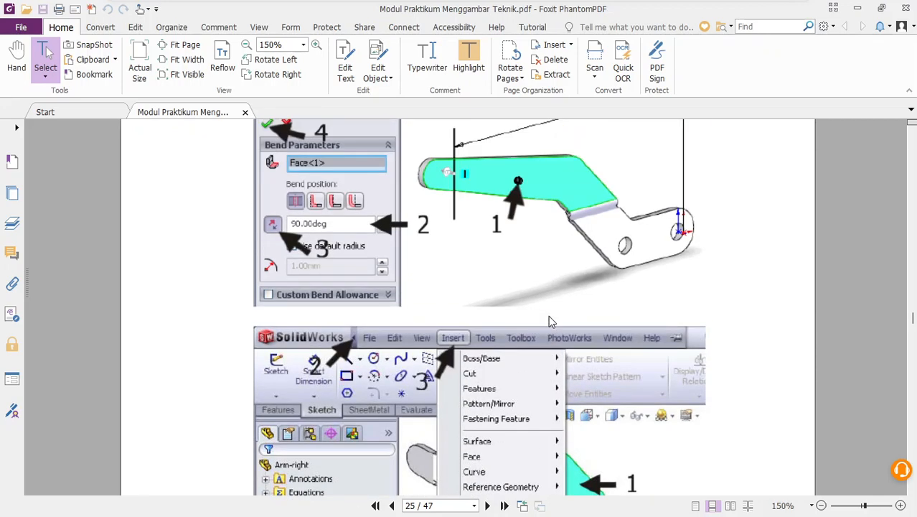
# Step: Switch back to SOLIDWORKS, view the arm at an angle showing its rounded free end, and finish dimensioning the line
pyautogui.hotkey('alt', 'Tab')
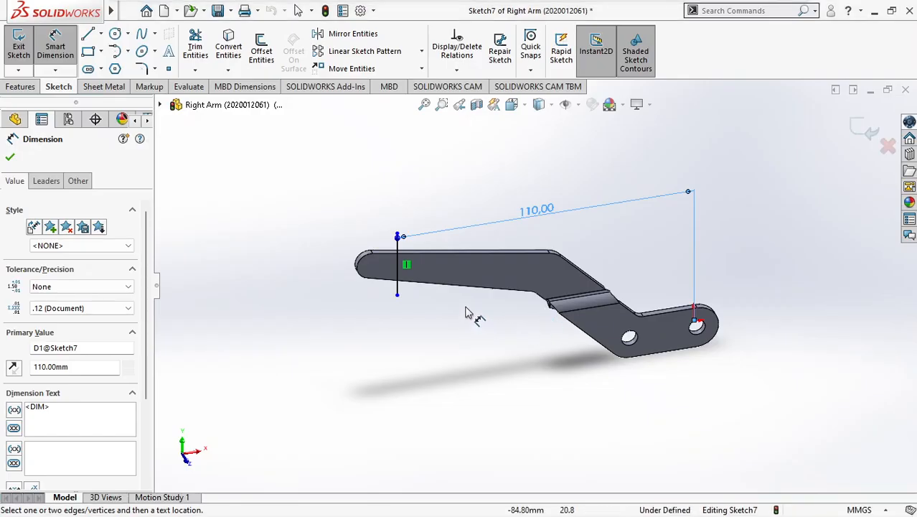
pyautogui.click(523, 107)
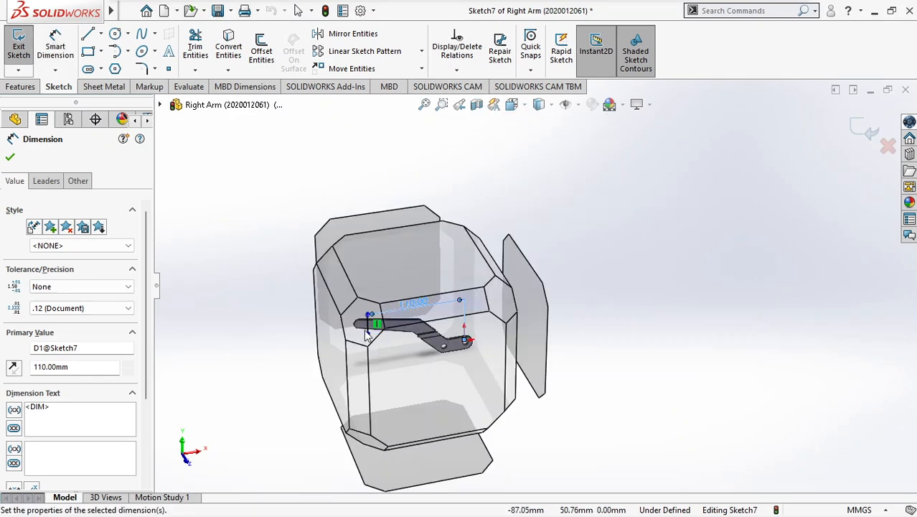
pyautogui.click(354, 328)
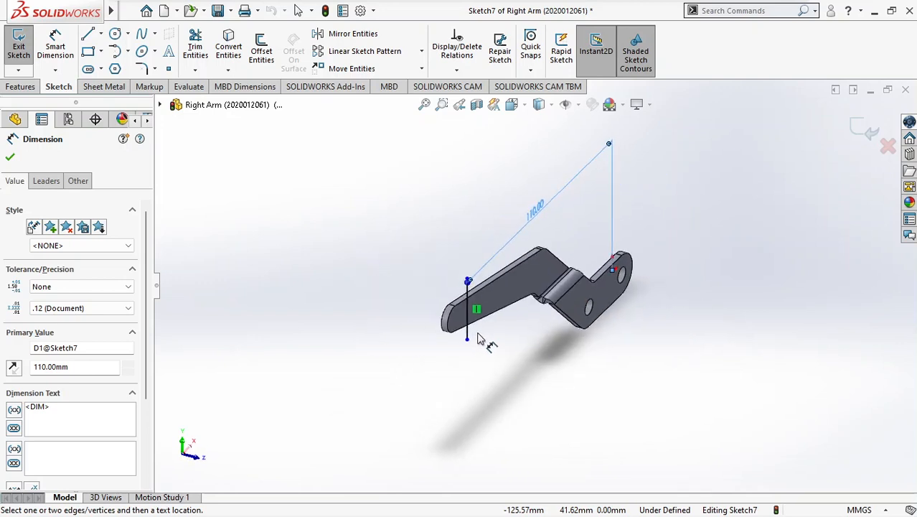
pyautogui.scroll(-4, 545, 287)
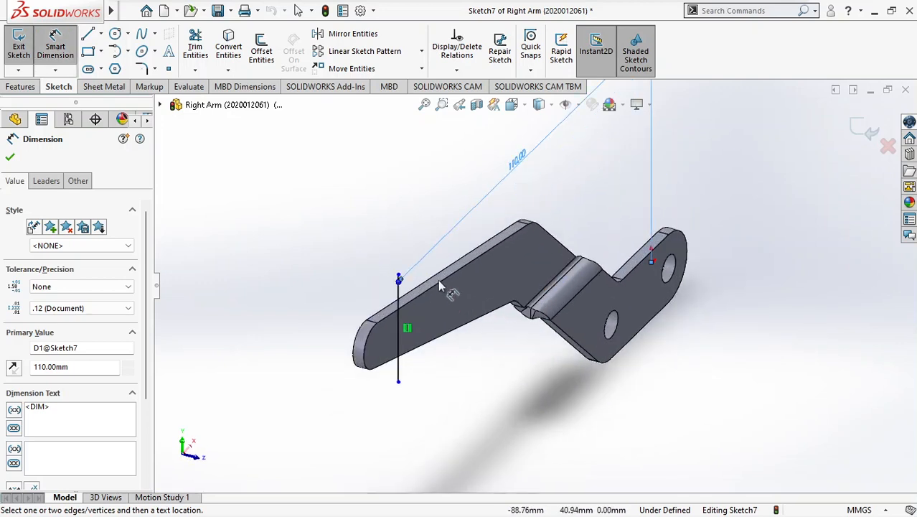
pyautogui.click(11, 159)
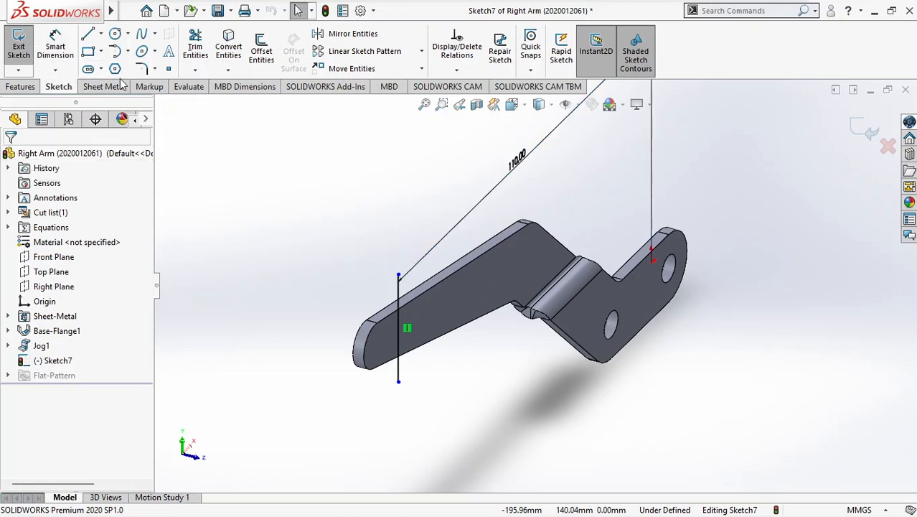
# Step: Bring up the sheet metal tools and check in the PDF module which command bends the arm, returning to SOLIDWORKS
pyautogui.click(112, 92)
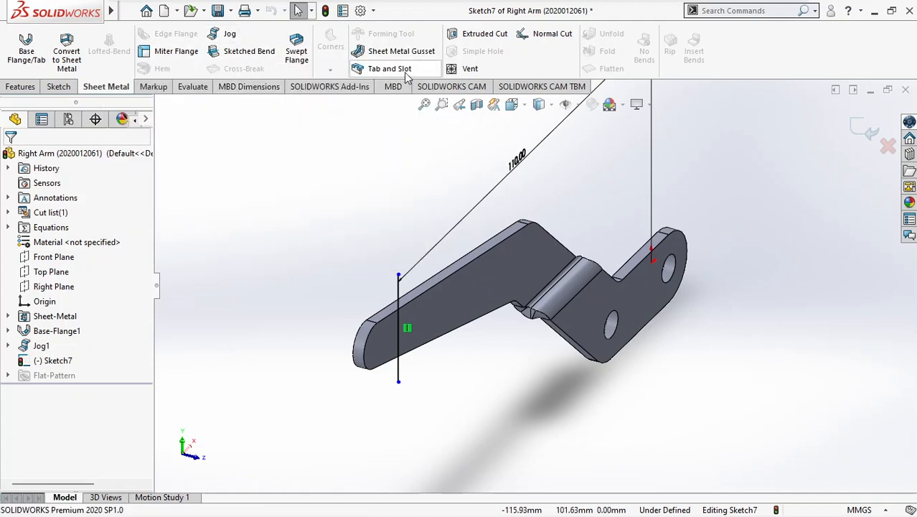
pyautogui.hotkey('alt', 'Tab')
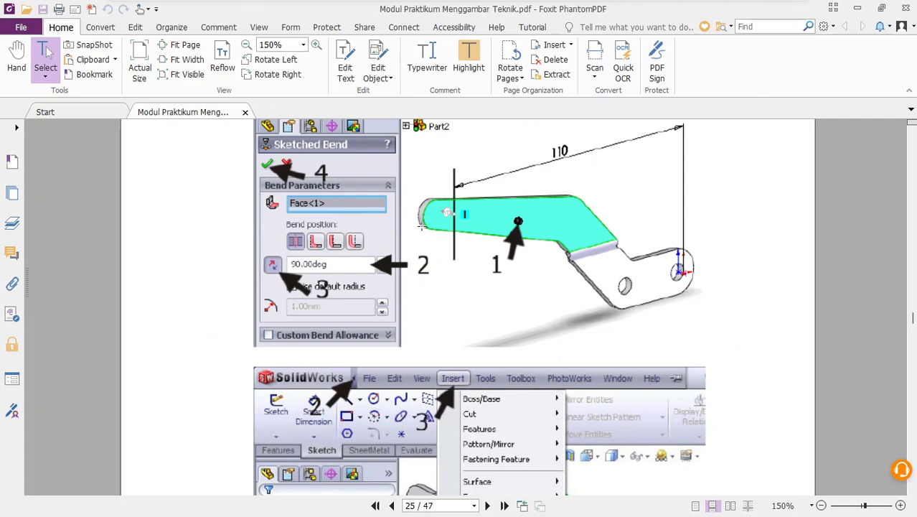
pyautogui.scroll(2, 407, 238)
pyautogui.scroll(2, 525, 246)
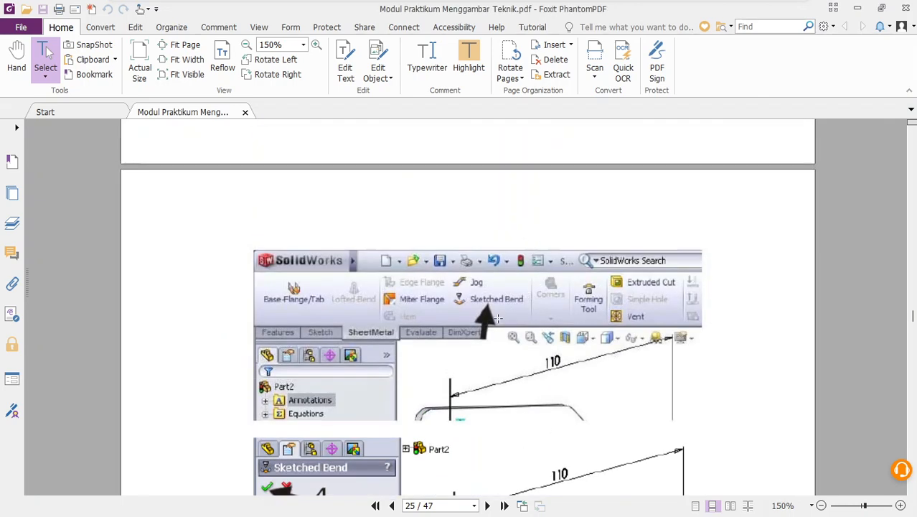
pyautogui.hotkey('alt', 'Tab')
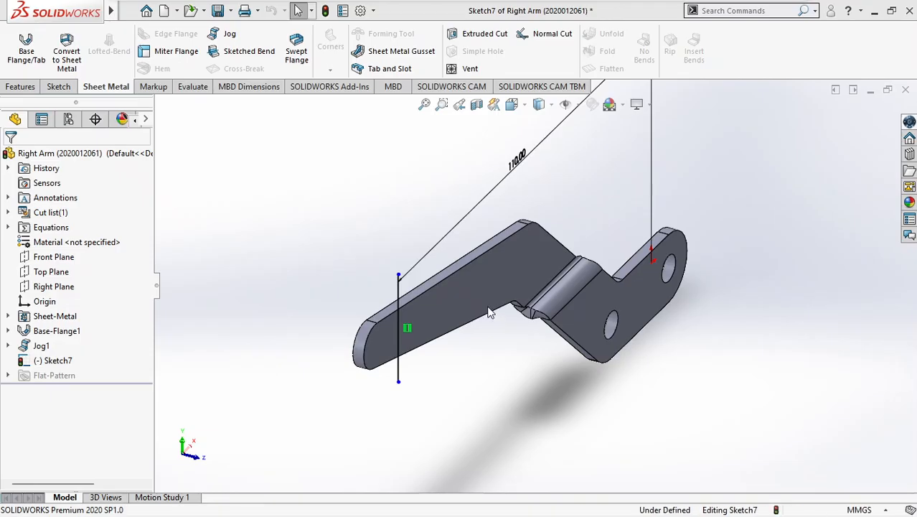
# Step: Create a 90-degree Sketched Bend along the line, fixing the long upper arm's flat face and reversing the bend direction
pyautogui.click(249, 54)
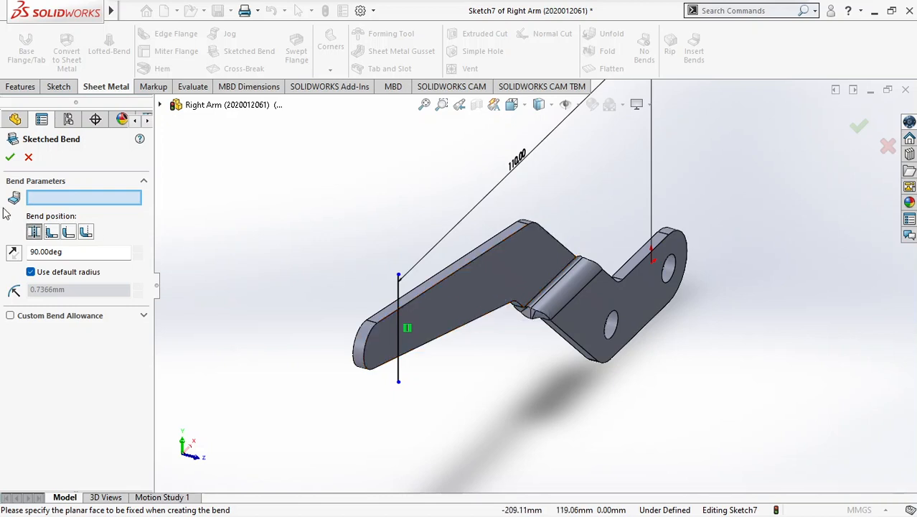
pyautogui.click(479, 292)
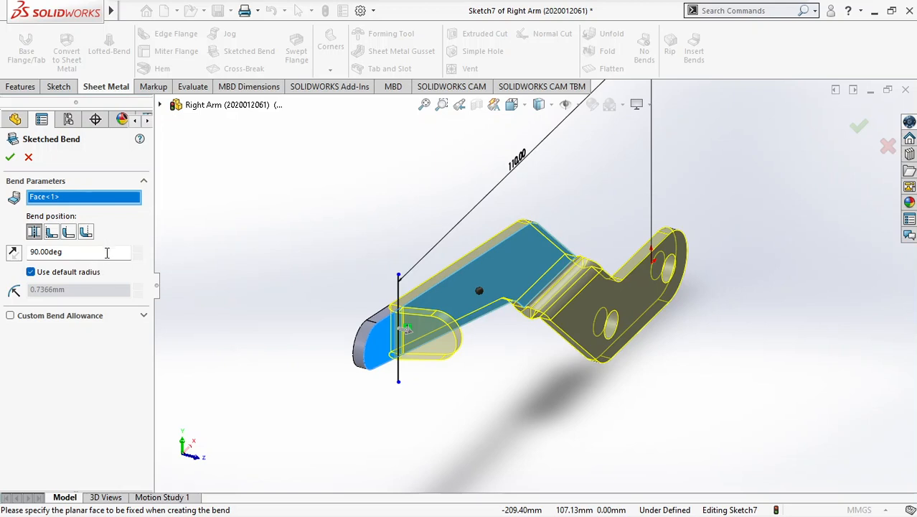
pyautogui.doubleClick(107, 253)
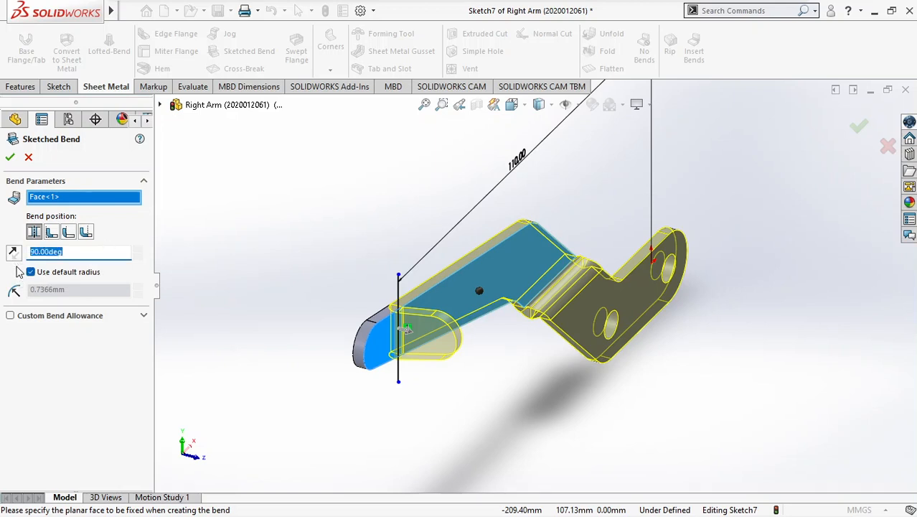
pyautogui.write('90')
pyautogui.press('Return')
pyautogui.click(14, 254)
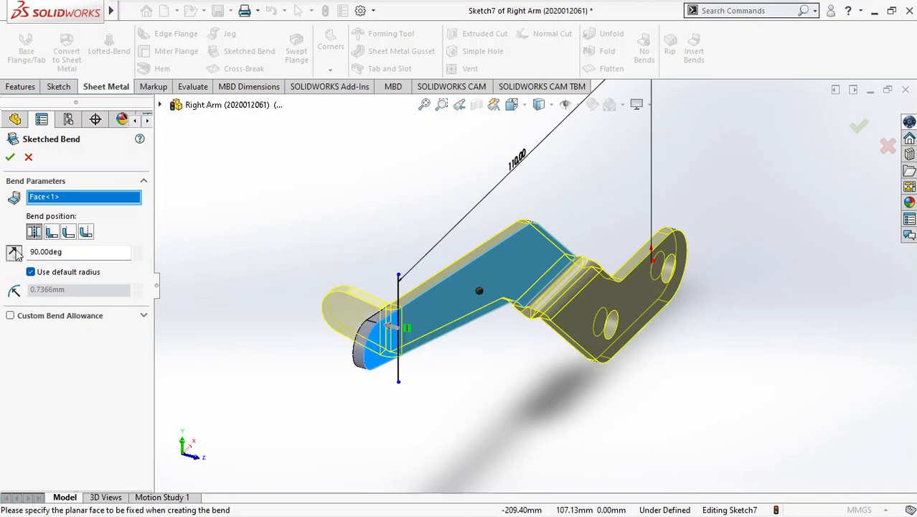
pyautogui.click(10, 159)
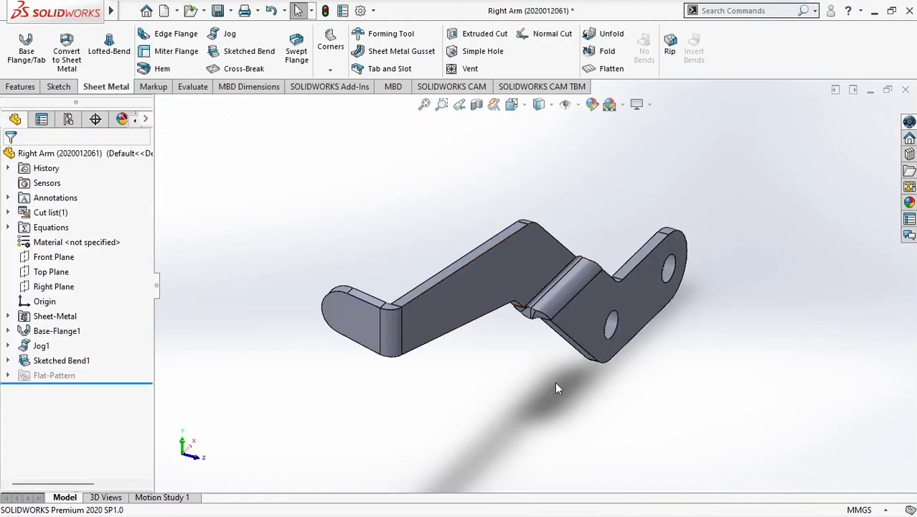
# Step: View the bent arm in the Trimetric orientation
pyautogui.scroll(-2, 537, 329)
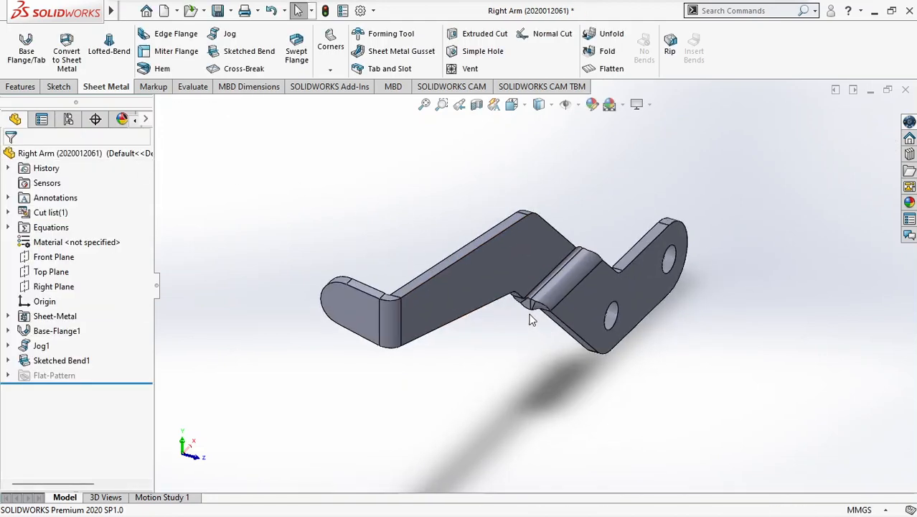
pyautogui.click(525, 107)
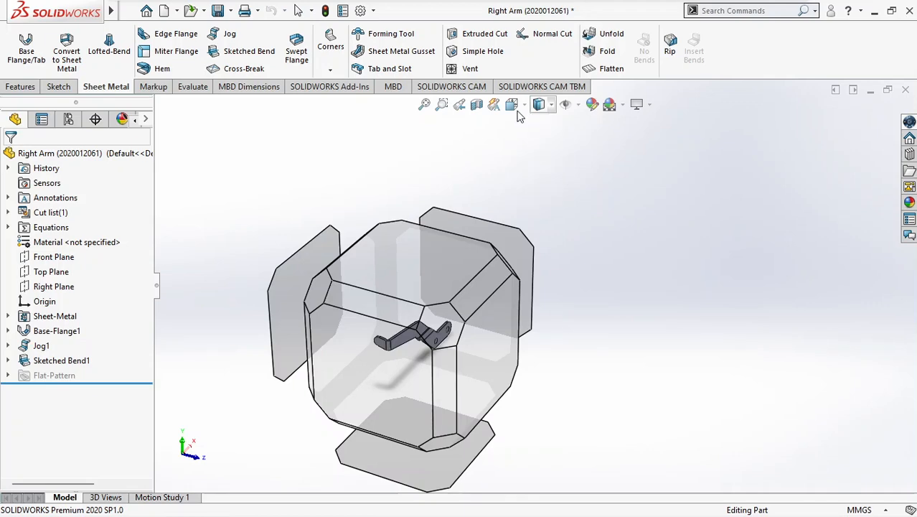
pyautogui.moveTo(519, 110)
pyautogui.click(587, 143)
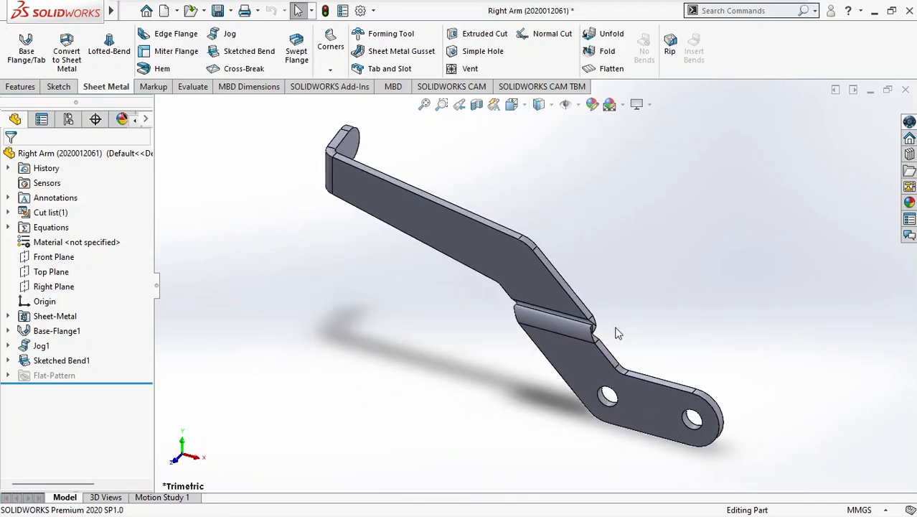
# Step: Switch to the PDF module and compare the Sketched Bend figure with the Mirror Part instructions that follow it
pyautogui.hotkey('alt', 'Tab')
pyautogui.scroll(-10, 505, 357)
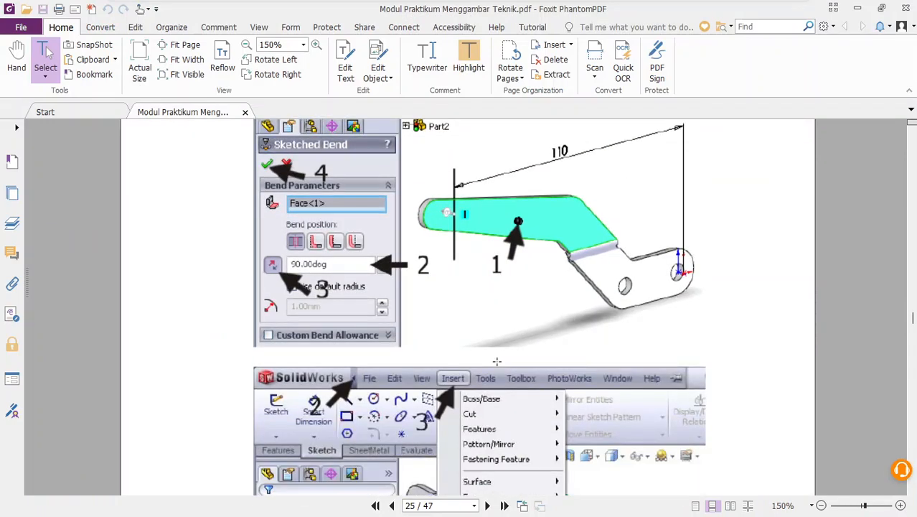
pyautogui.scroll(5, 493, 361)
pyautogui.scroll(-5, 492, 361)
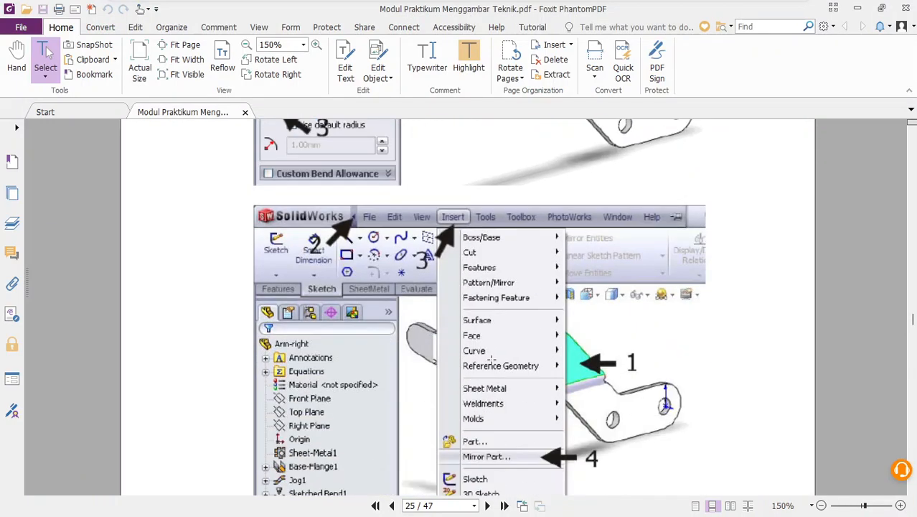
pyautogui.scroll(6, 491, 359)
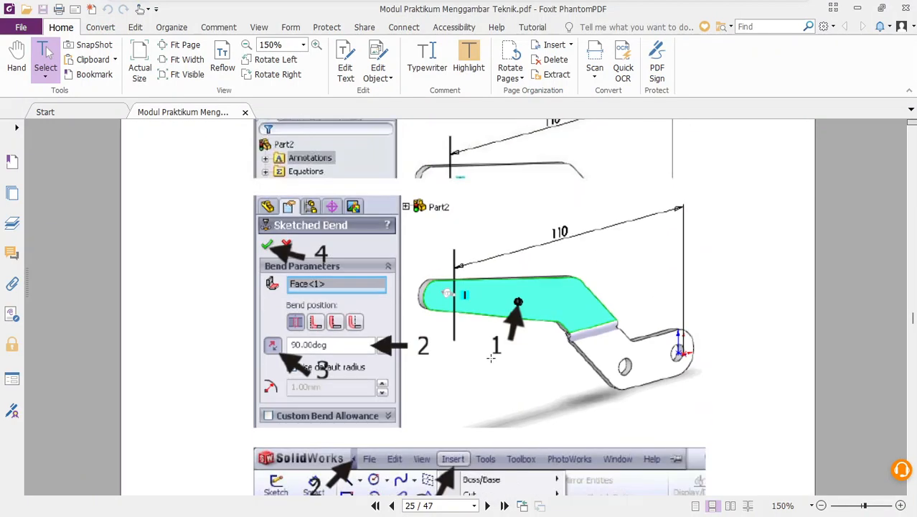
pyautogui.scroll(-14, 490, 357)
pyautogui.scroll(3, 490, 356)
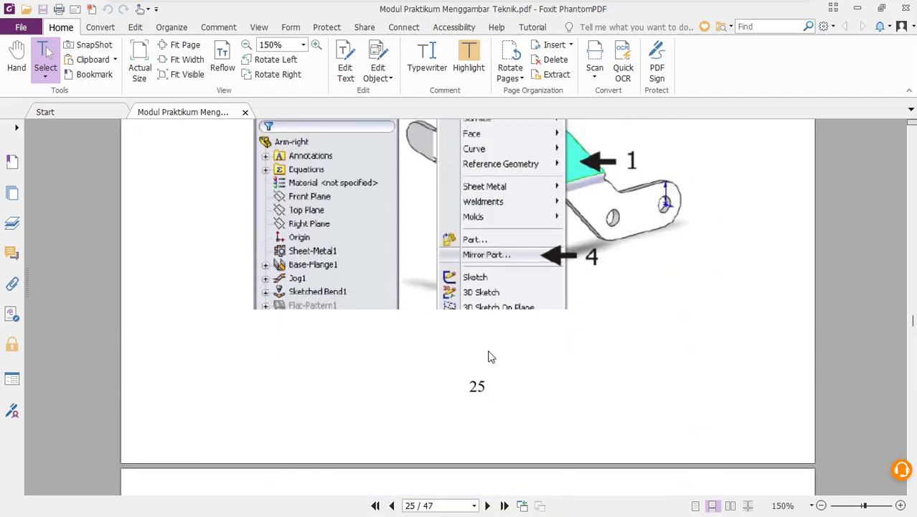
# Step: Study the Mirror Part figure on page 25 of the PDF module, returning to SOLIDWORKS with the Right Arm part
pyautogui.scroll(10, 490, 357)
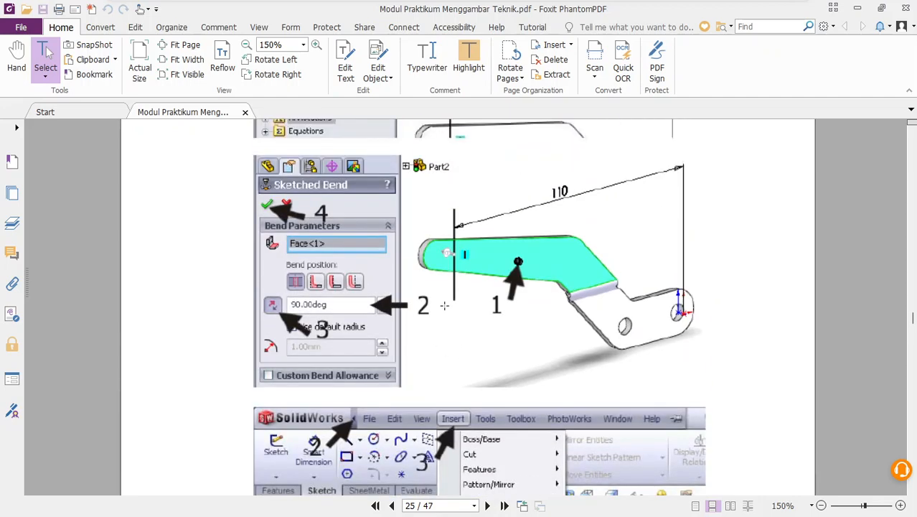
pyautogui.scroll(-4, 445, 251)
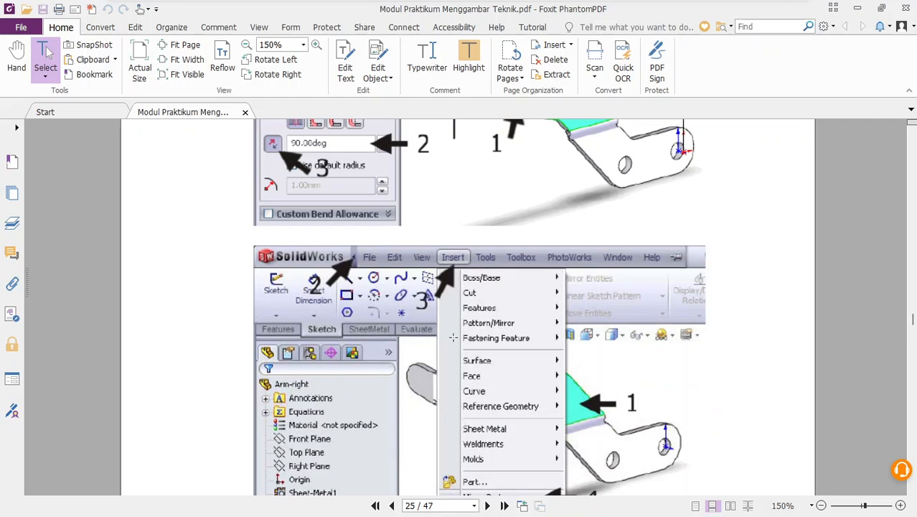
pyautogui.scroll(-5, 453, 337)
pyautogui.scroll(2, 453, 337)
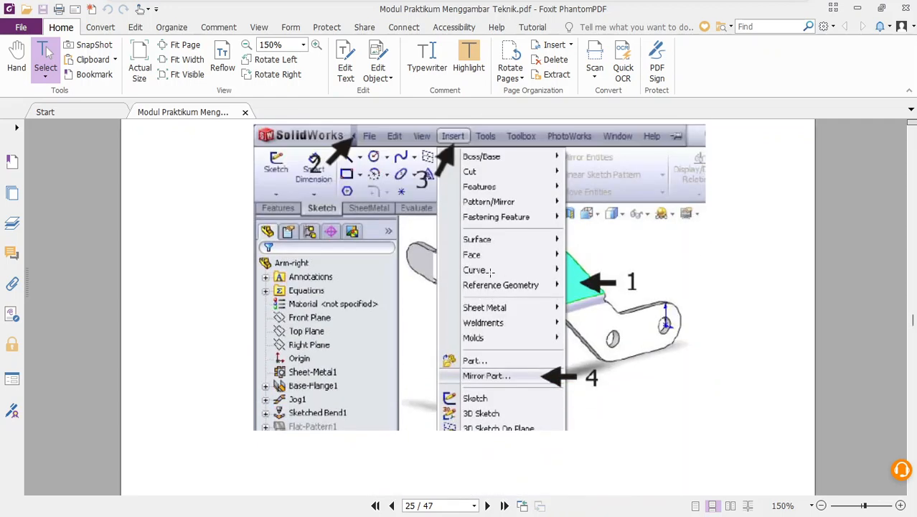
pyautogui.scroll(1, 530, 318)
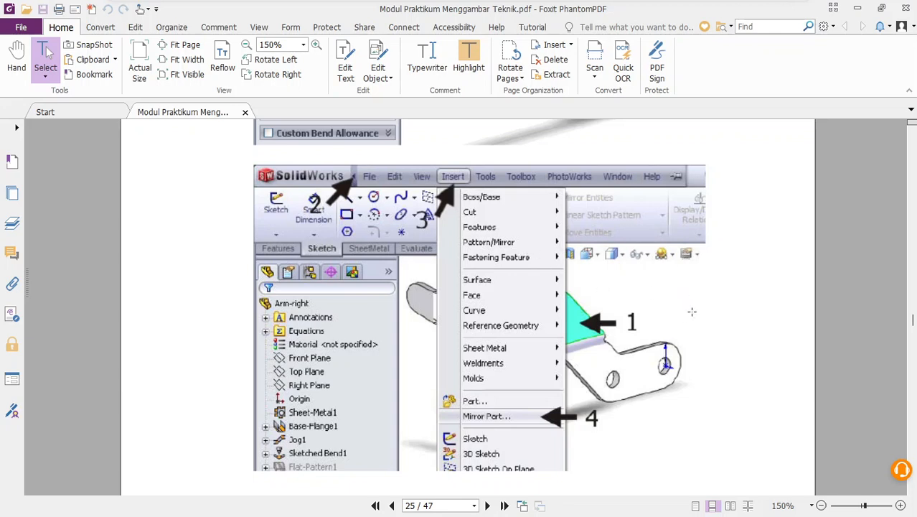
pyautogui.hotkey('alt', 'Tab')
pyautogui.hotkey('alt', 'Tab')
pyautogui.scroll(-1, 653, 316)
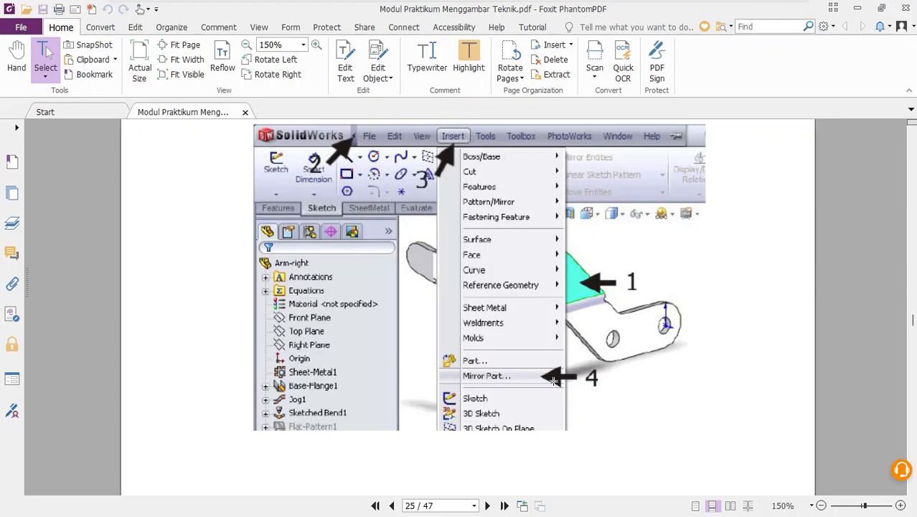
pyautogui.hotkey('alt', 'Tab')
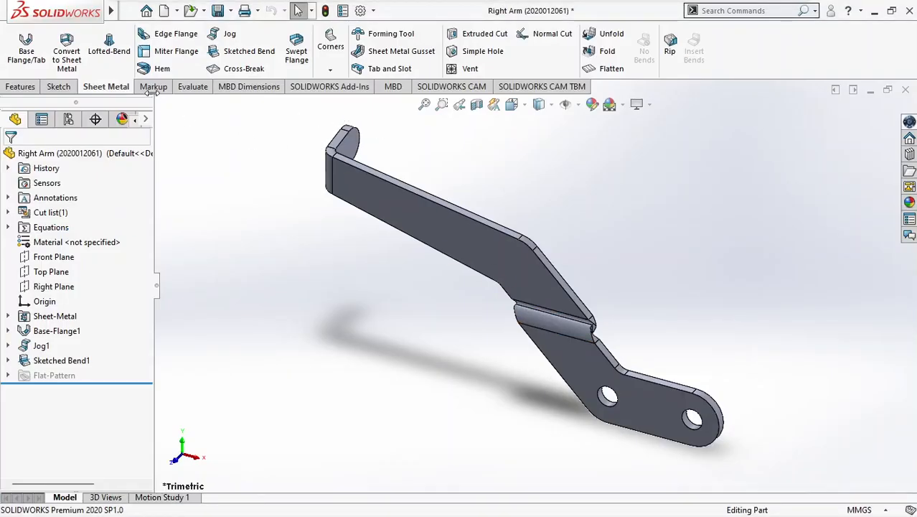
# Step: Mirror the Right Arm about the long upper arm's flat face into a new part, transferring solid bodies, cosmetic threads and material, with the base part's units
pyautogui.click(515, 273)
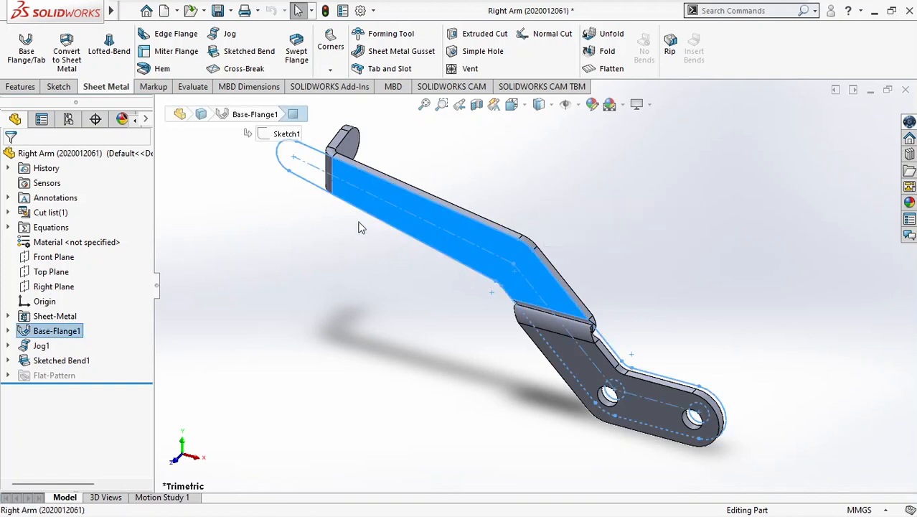
pyautogui.moveTo(119, 18)
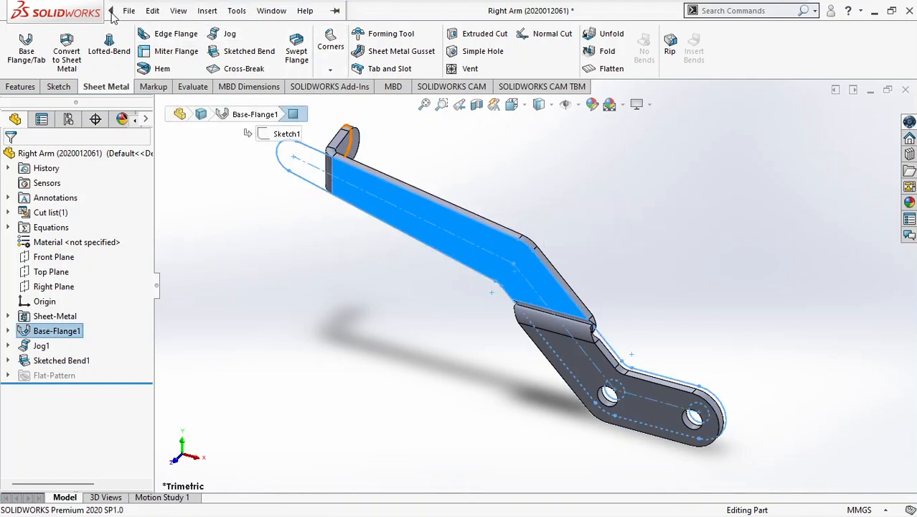
pyautogui.click(136, 10)
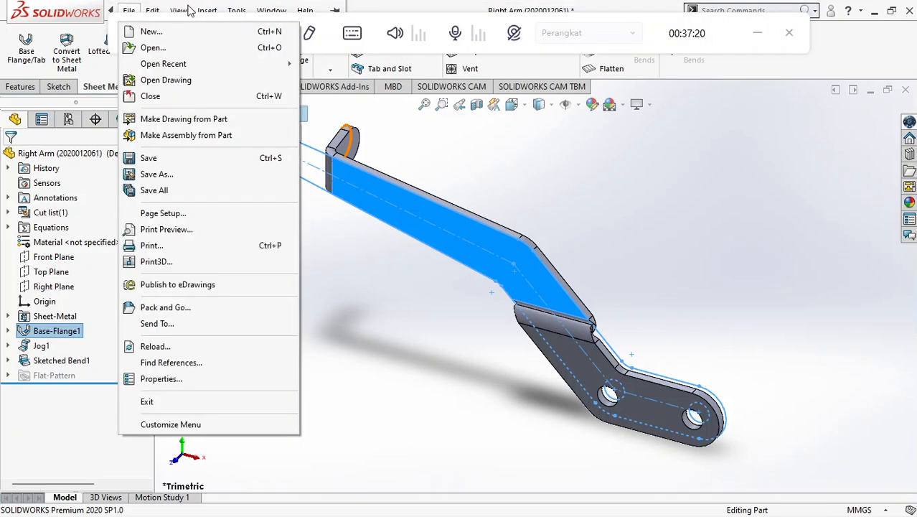
pyautogui.click(375, 168)
pyautogui.moveTo(115, 14)
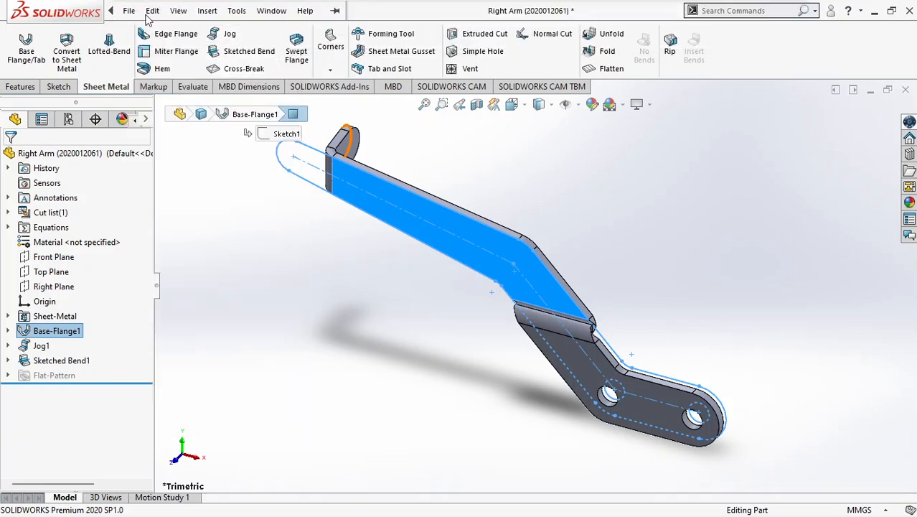
pyautogui.click(208, 11)
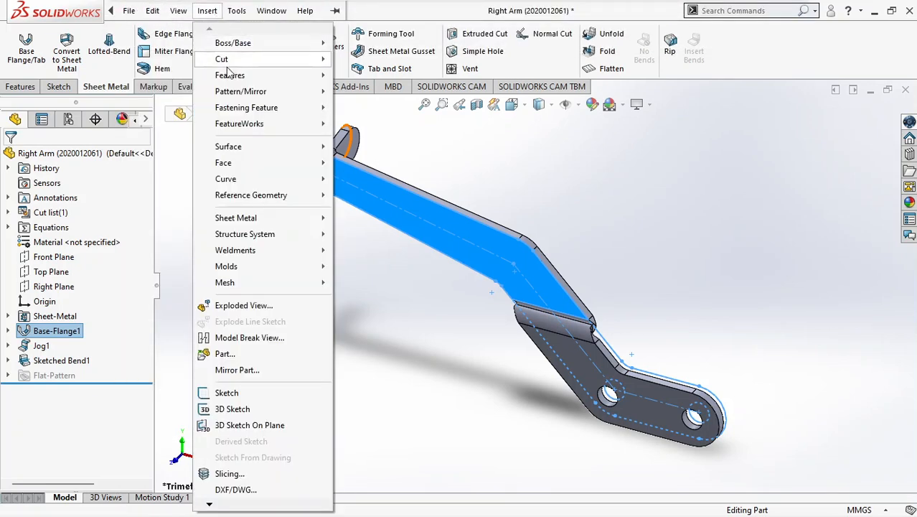
pyautogui.click(253, 372)
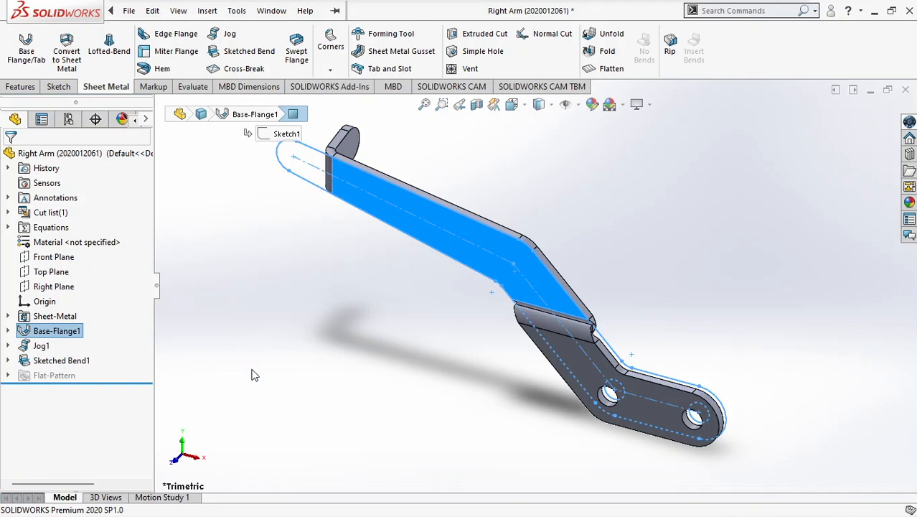
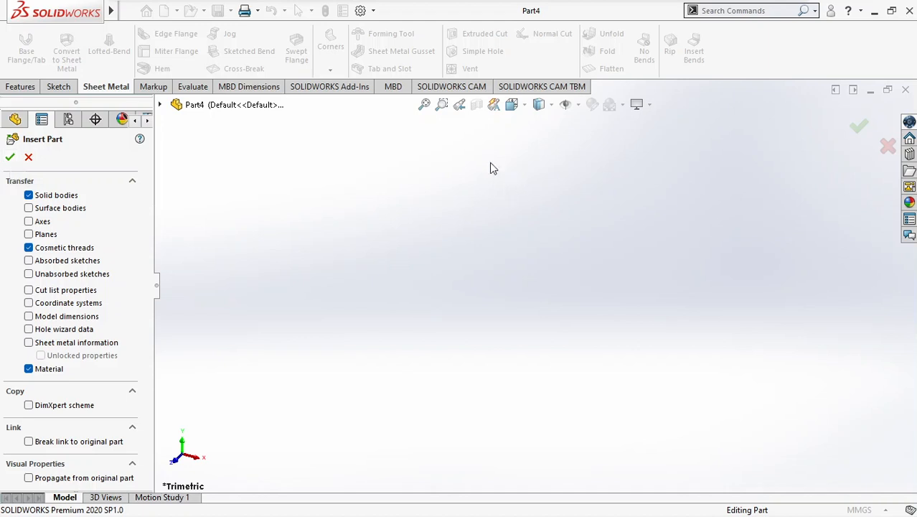
pyautogui.click(9, 158)
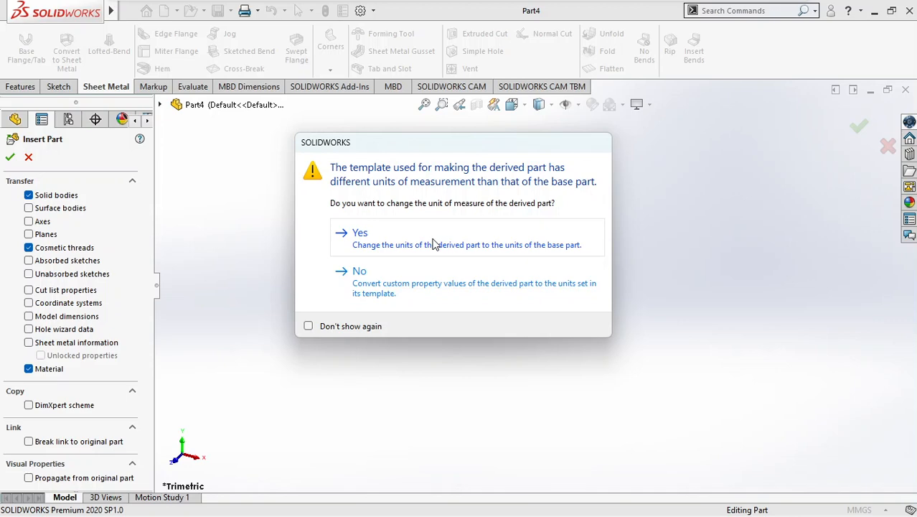
pyautogui.click(433, 244)
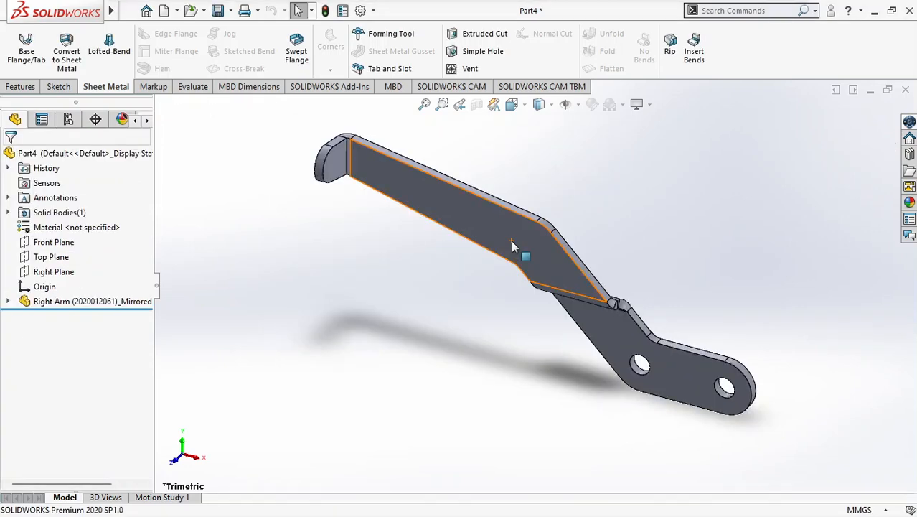
pyautogui.scroll(1, 501, 328)
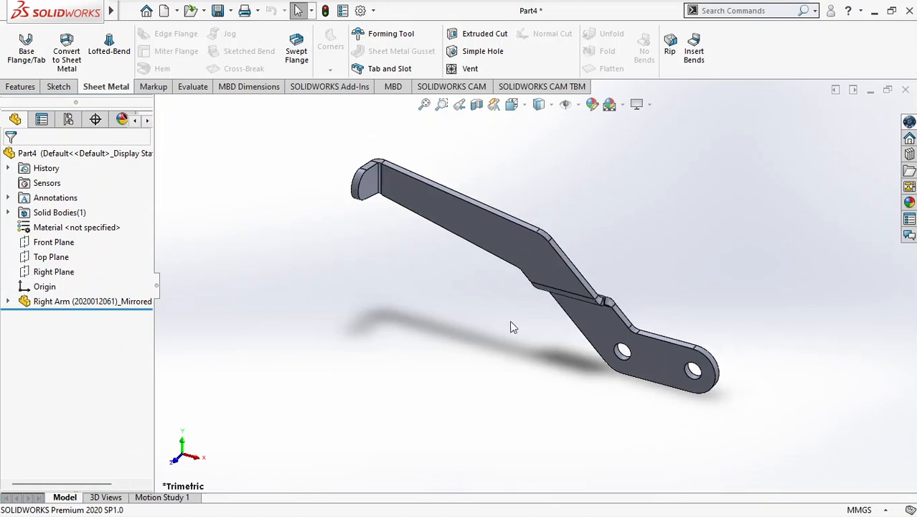
pyautogui.scroll(-1, 526, 288)
pyautogui.moveTo(452, 270); pyautogui.dragTo(528, 353, button='middle')
# Step: Switch from the mirrored part to the original Right Arm document and save it
pyautogui.press('super+Tab')
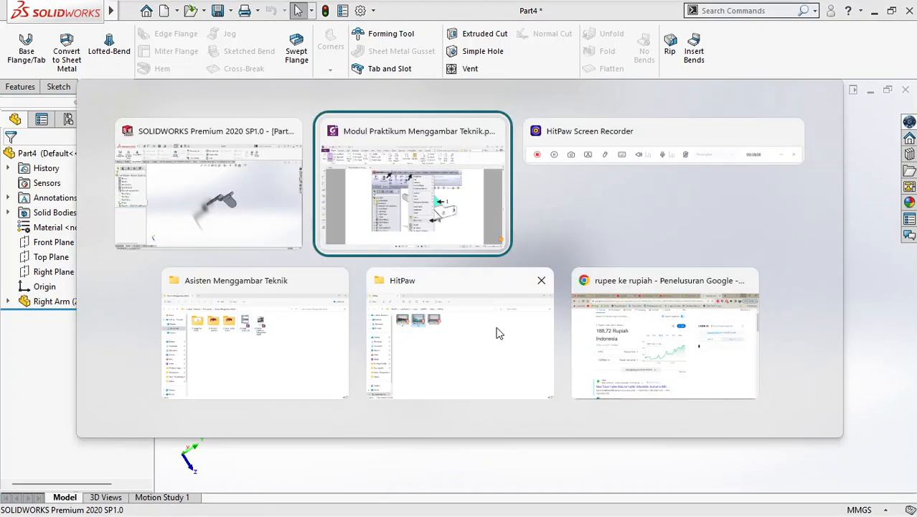
pyautogui.click(259, 202)
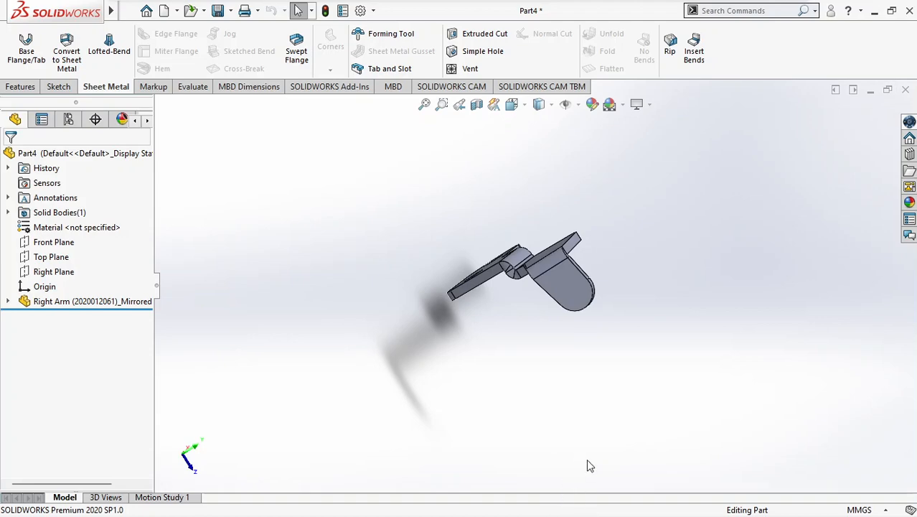
pyautogui.press('super')
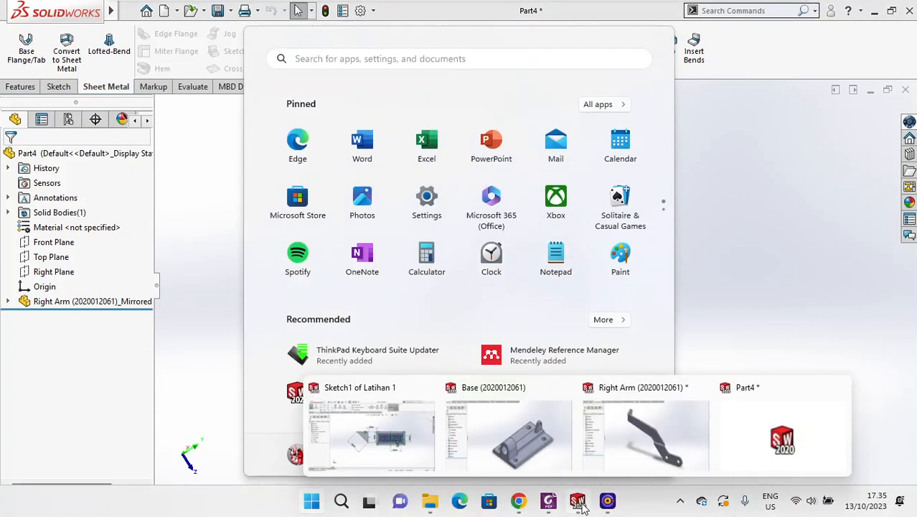
pyautogui.click(578, 500)
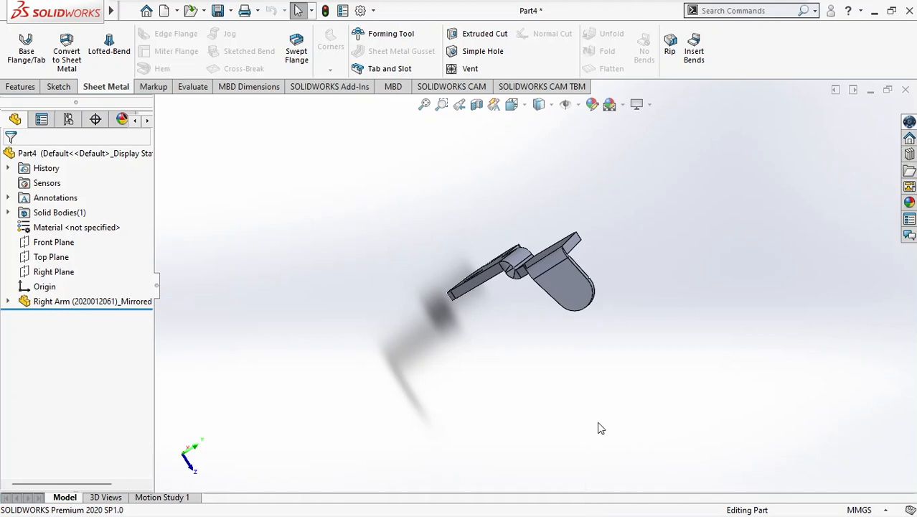
pyautogui.press('super')
pyautogui.moveTo(580, 500)
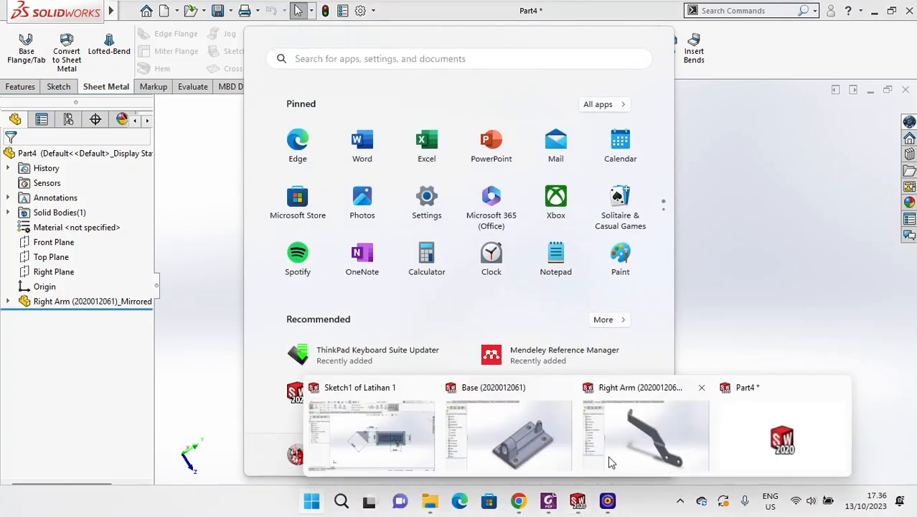
pyautogui.moveTo(609, 459)
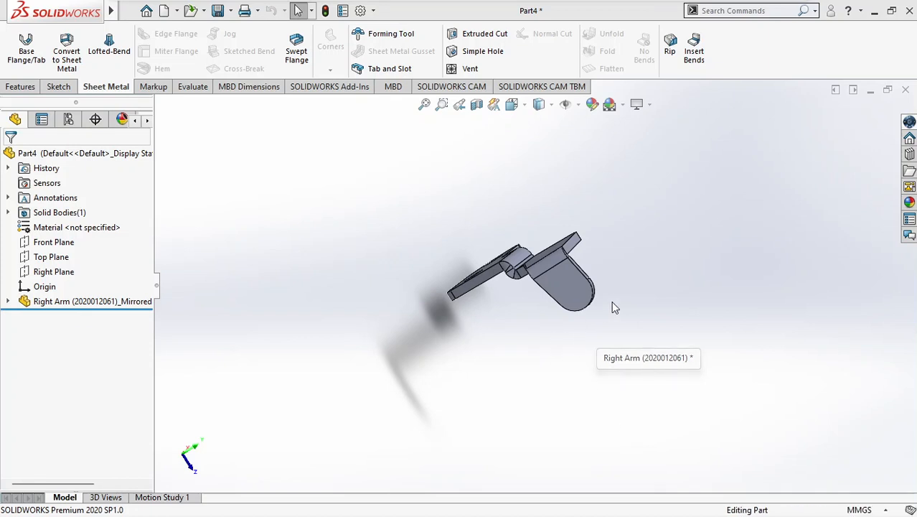
pyautogui.click(428, 322)
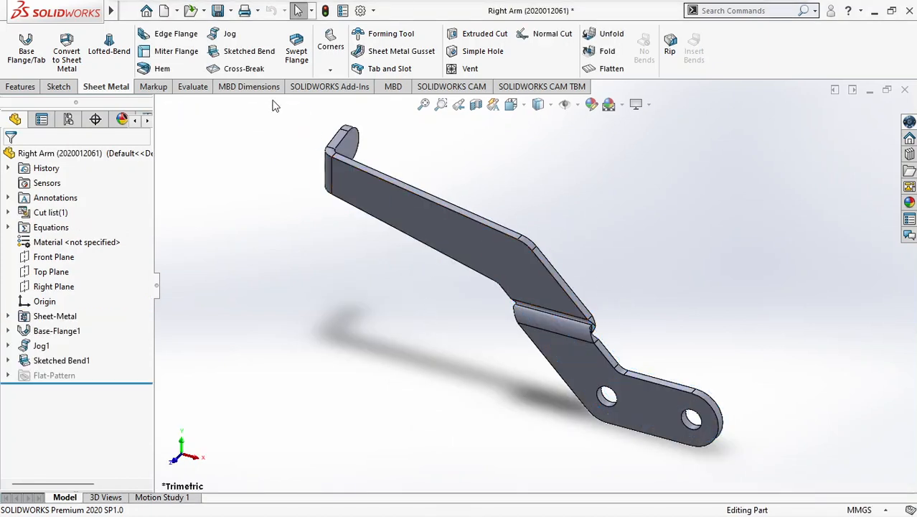
pyautogui.click(59, 86)
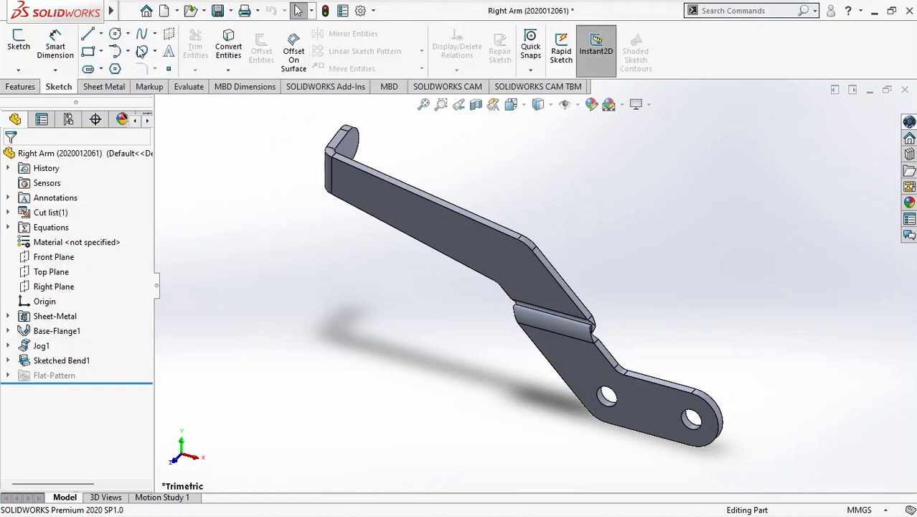
pyautogui.click(219, 15)
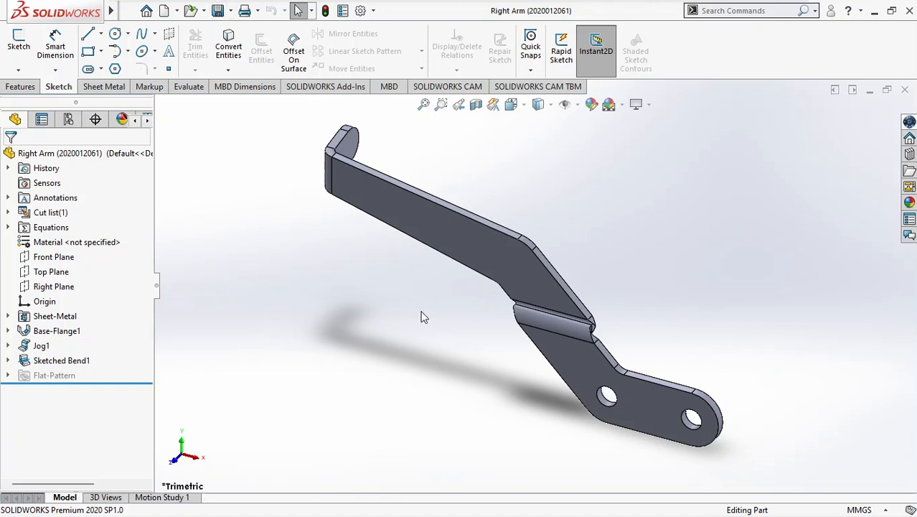
# Step: Compare the Right Arm model with the PDF module's Mirror Part instructions, Insert Part options and mirrored arm figure on pages 25 and 26
pyautogui.moveTo(423, 316); pyautogui.dragTo(521, 394, button='middle')
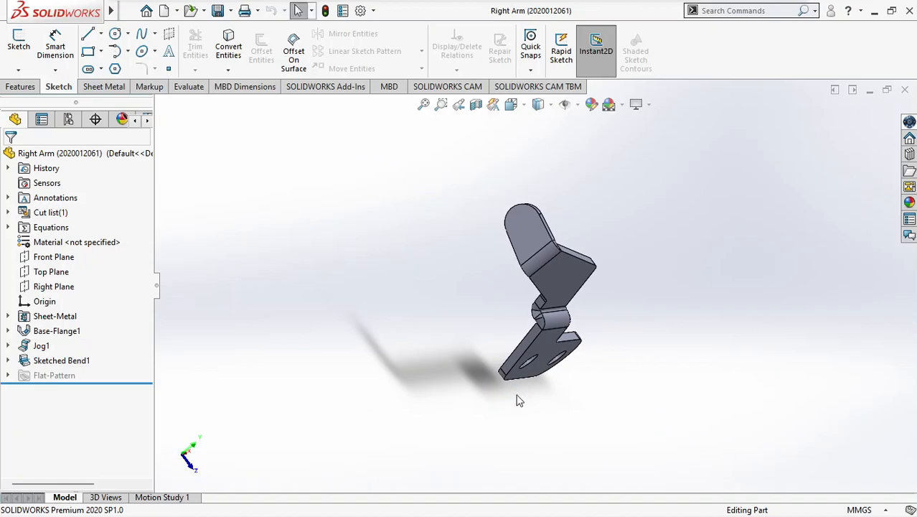
pyautogui.hotkey('alt', 'Tab')
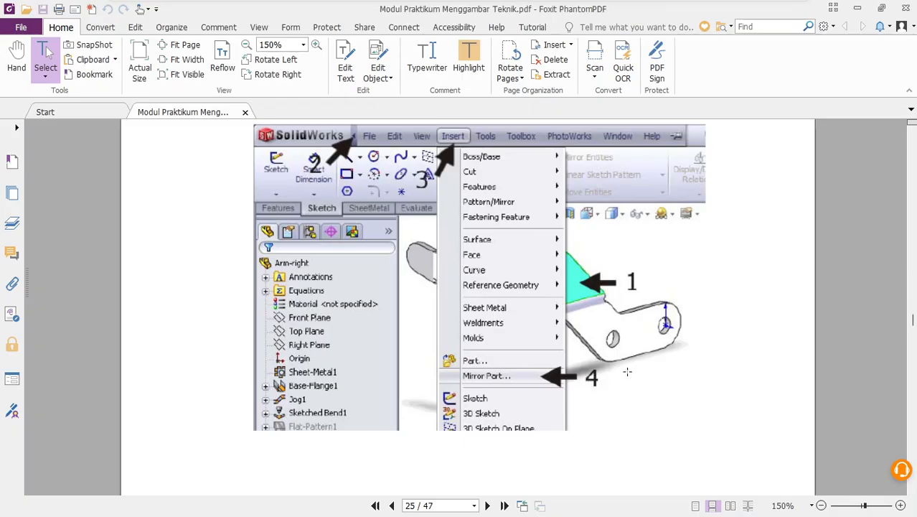
pyautogui.scroll(-12, 574, 359)
pyautogui.scroll(-1, 539, 336)
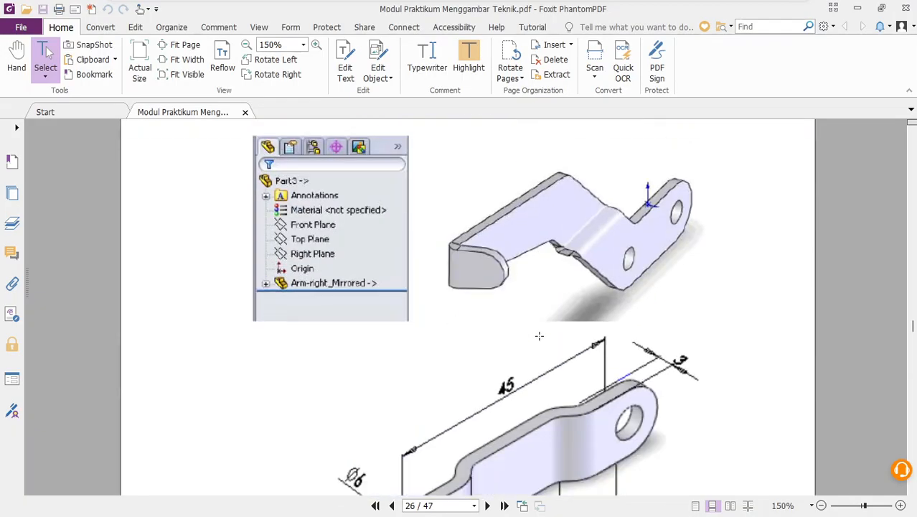
pyautogui.scroll(8, 539, 335)
pyautogui.hotkey('alt', 'Tab')
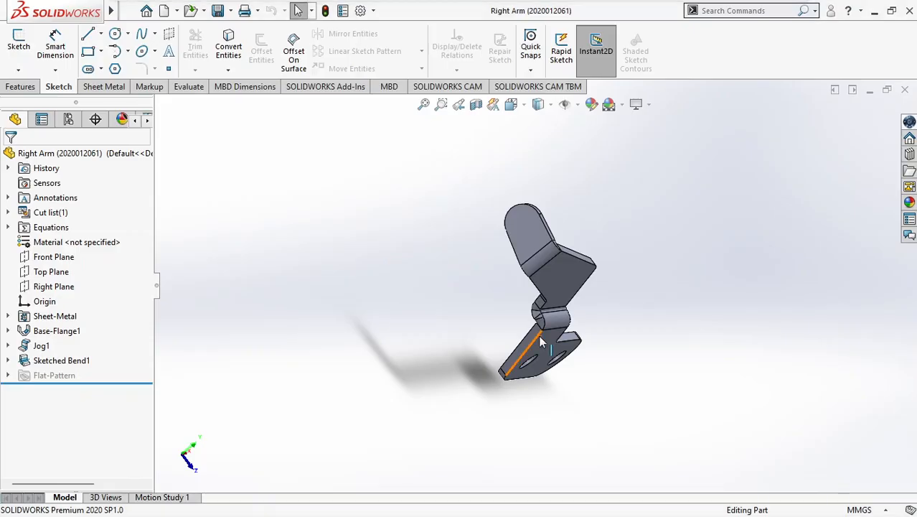
pyautogui.moveTo(626, 324); pyautogui.dragTo(616, 287, button='middle')
pyautogui.hotkey('alt', 'Tab')
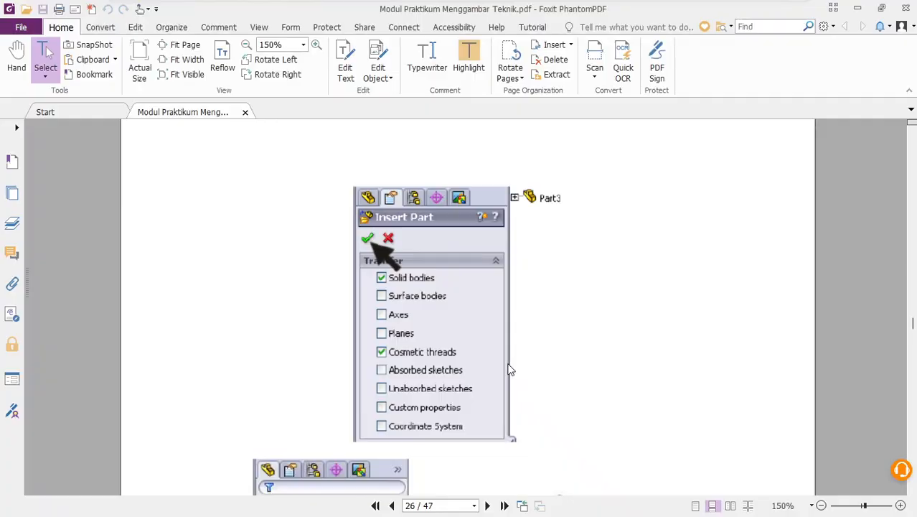
pyautogui.scroll(-6, 538, 356)
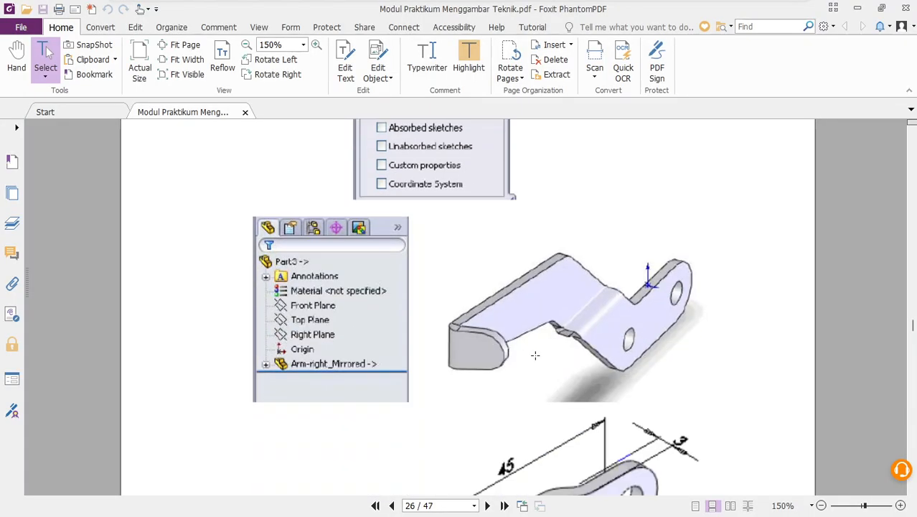
pyautogui.scroll(-3, 534, 355)
pyautogui.scroll(7, 533, 353)
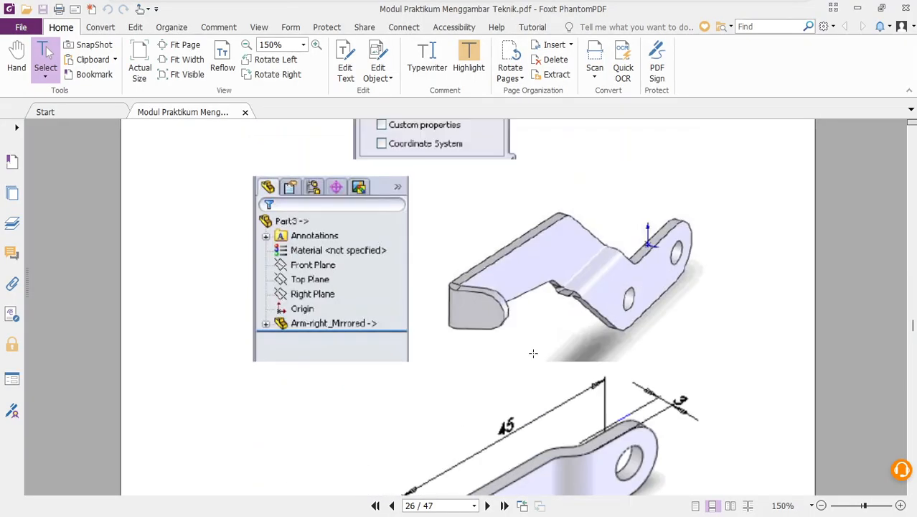
pyautogui.scroll(5, 532, 352)
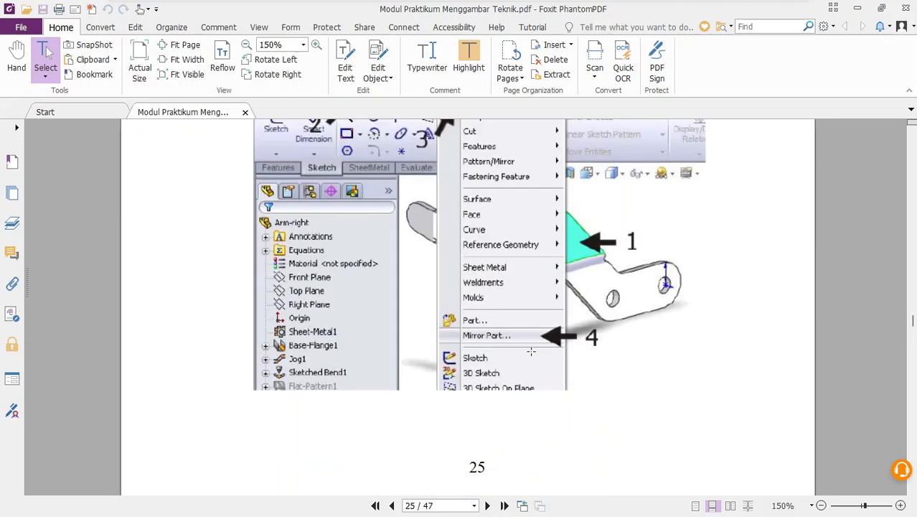
pyautogui.scroll(-5, 531, 351)
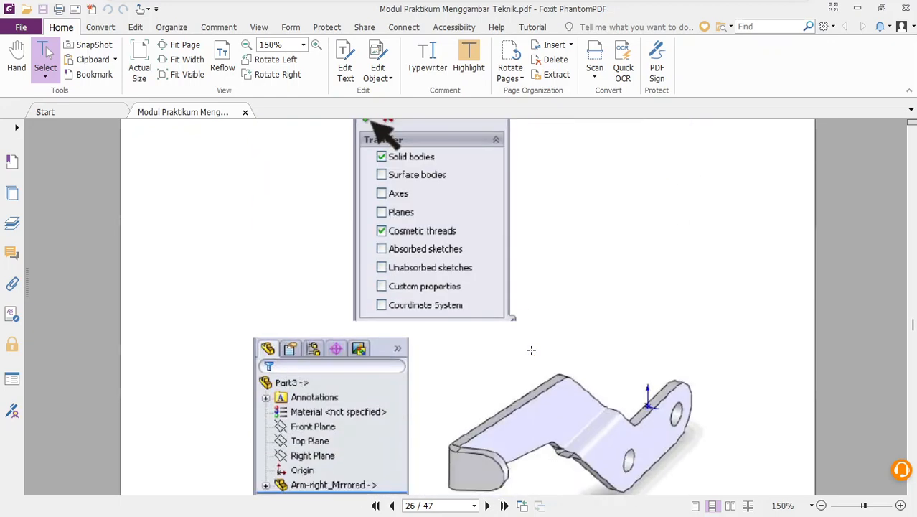
pyautogui.scroll(-3, 531, 350)
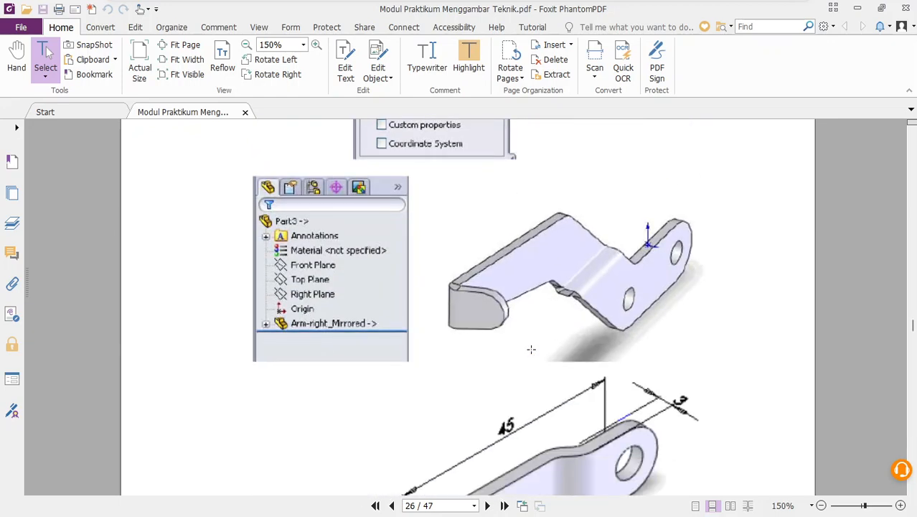
# Step: Compare the Right Arm model with the Mirror Part instructions on pages 25 and 26 of the PDF module
pyautogui.scroll(8, 532, 350)
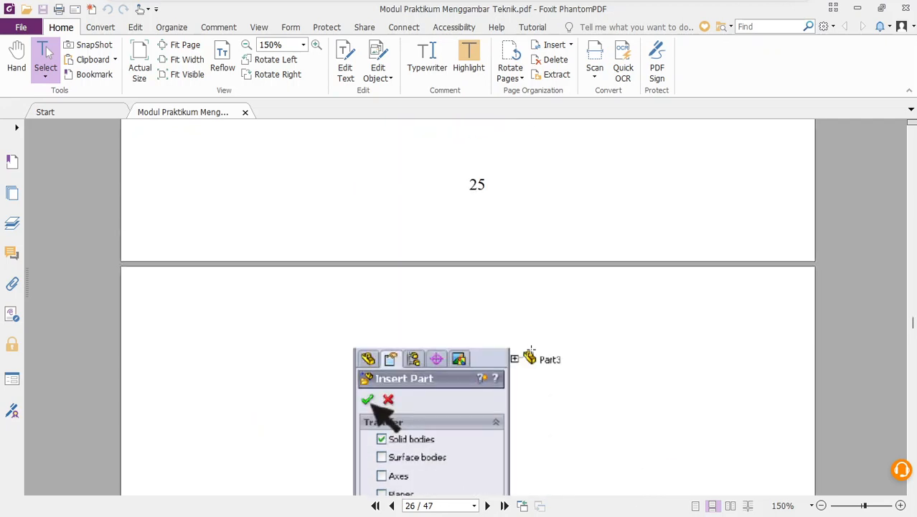
pyautogui.scroll(4, 532, 353)
pyautogui.scroll(2, 532, 353)
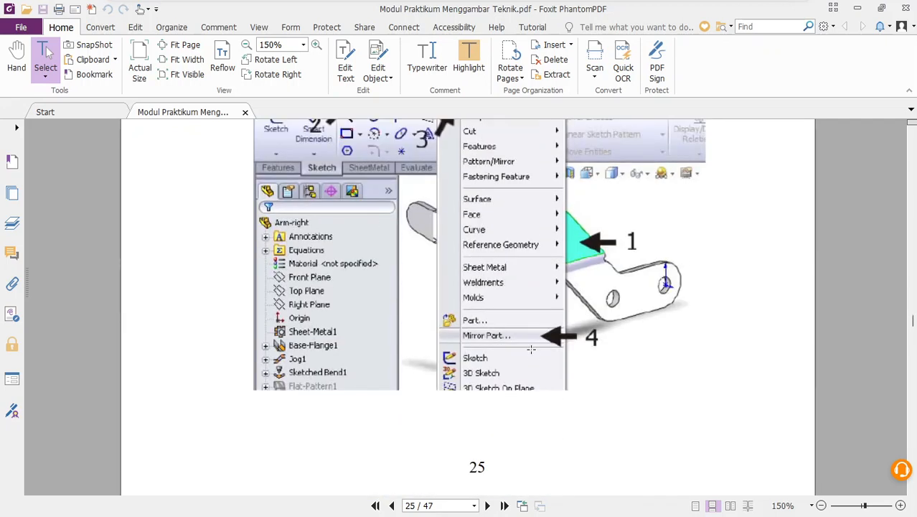
pyautogui.hotkey('alt', 'Tab')
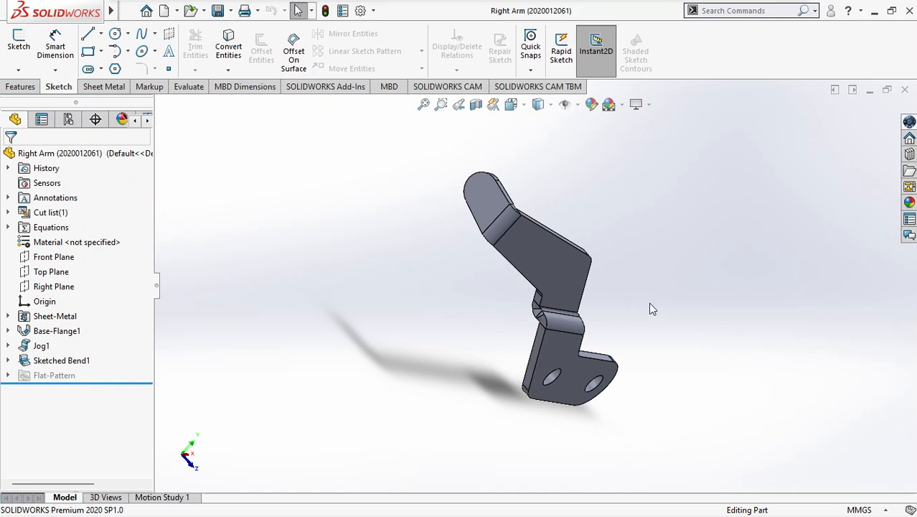
pyautogui.moveTo(601, 285); pyautogui.dragTo(547, 289, button='middle')
pyautogui.hotkey('alt', 'Tab')
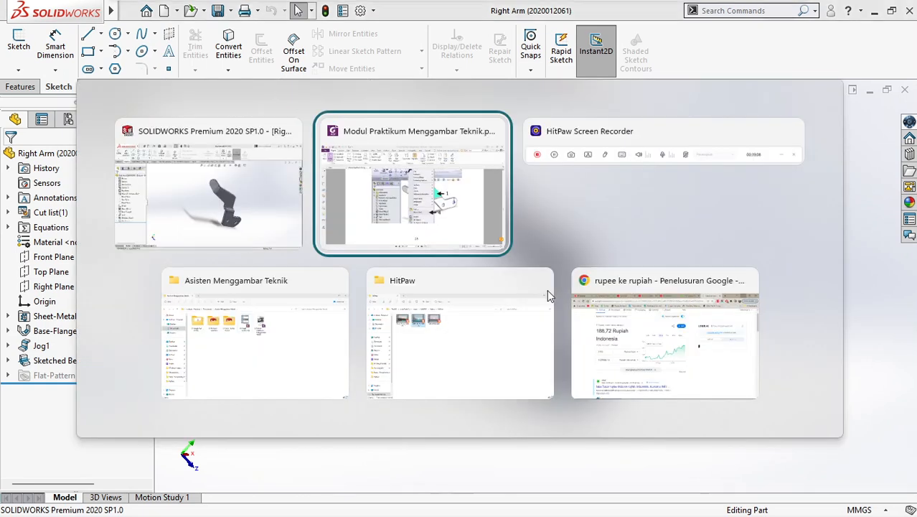
pyautogui.click(266, 213)
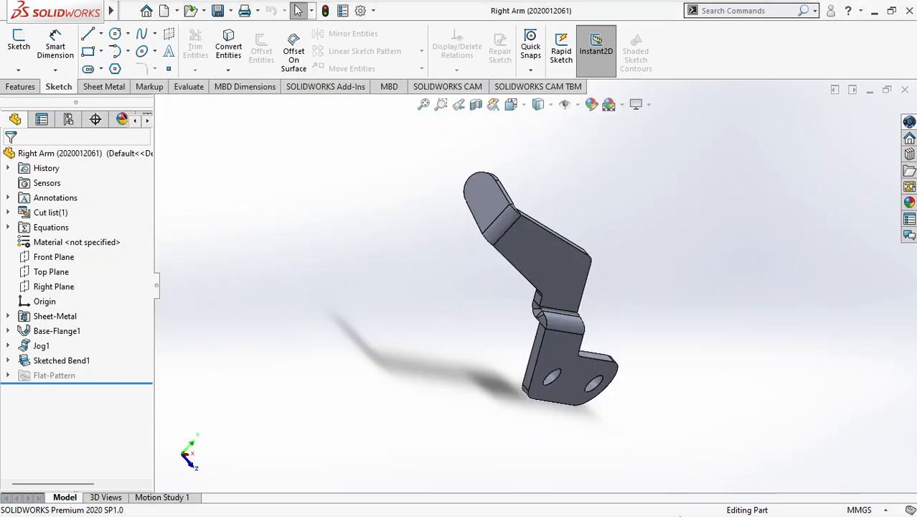
# Step: Switch to the unsaved mirrored part, Part4, and show it in trimetric view
pyautogui.press('super')
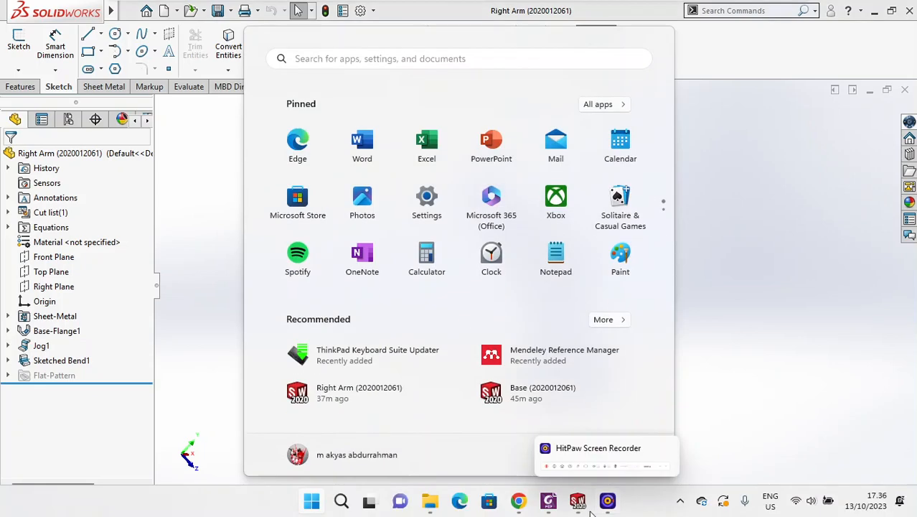
pyautogui.click(628, 449)
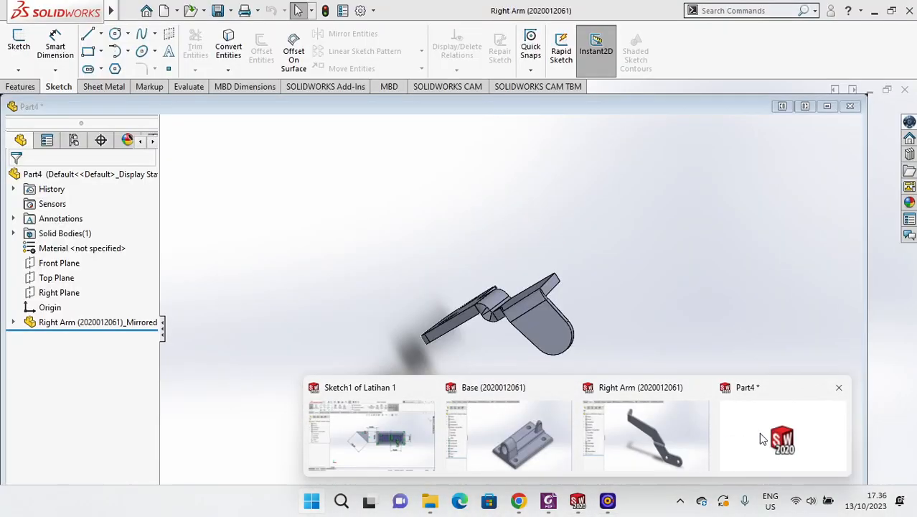
pyautogui.hotkey('ctrl', 'Tab')
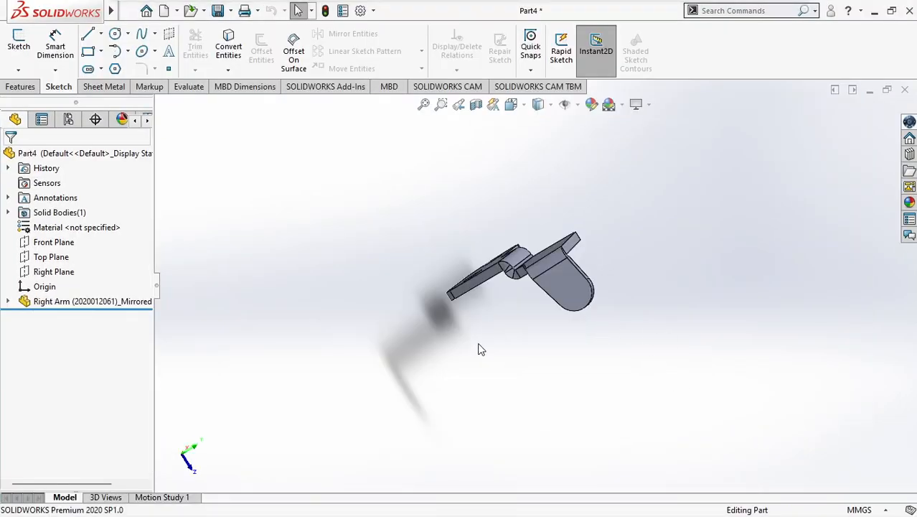
pyautogui.click(528, 106)
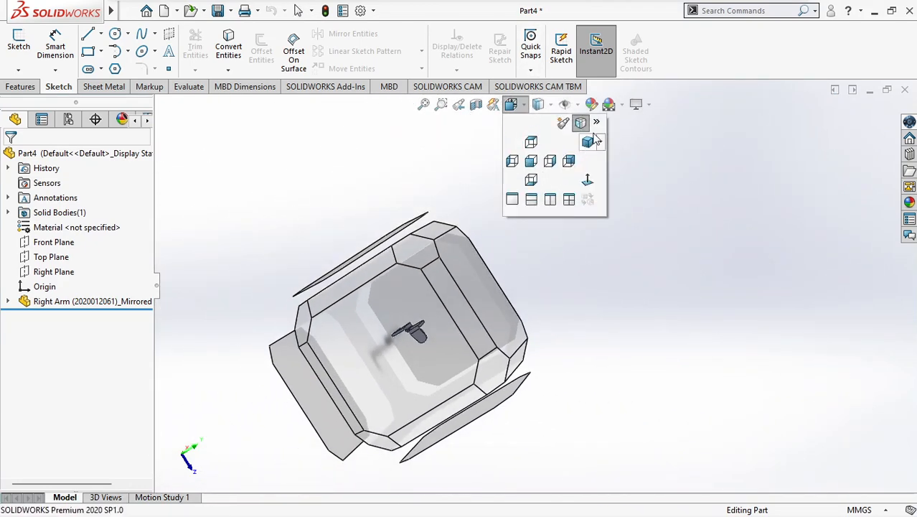
pyautogui.click(588, 142)
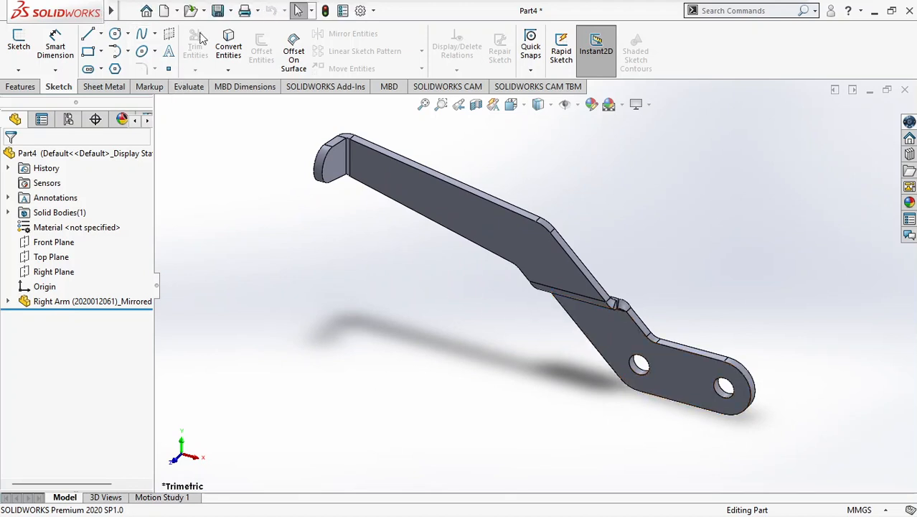
# Step: Save the mirrored part in the current folder as Left Arm followed by the student number in parentheses
pyautogui.click(217, 10)
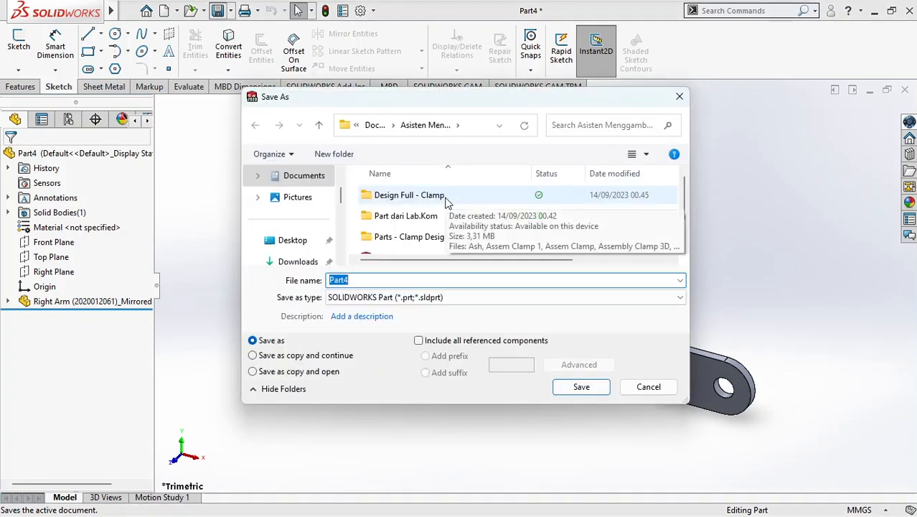
pyautogui.write('L')
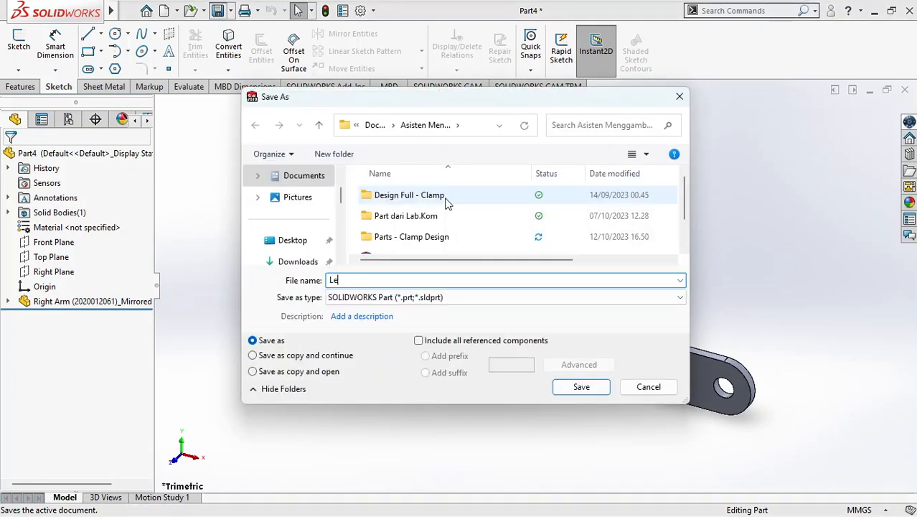
pyautogui.write('eft Arm')
pyautogui.write(' (')
pyautogui.write('20')
pyautogui.write('20012')
pyautogui.write('016')
pyautogui.write('1')
pyautogui.write(')')
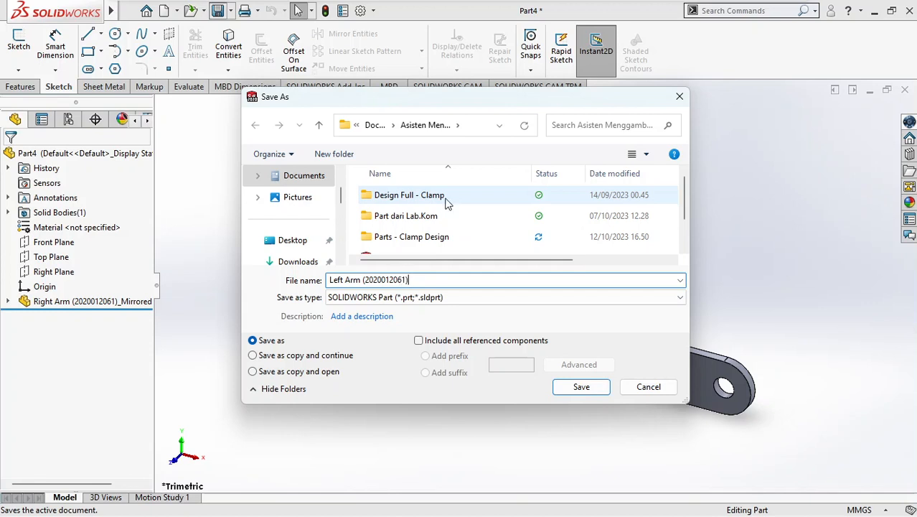
pyautogui.click(583, 388)
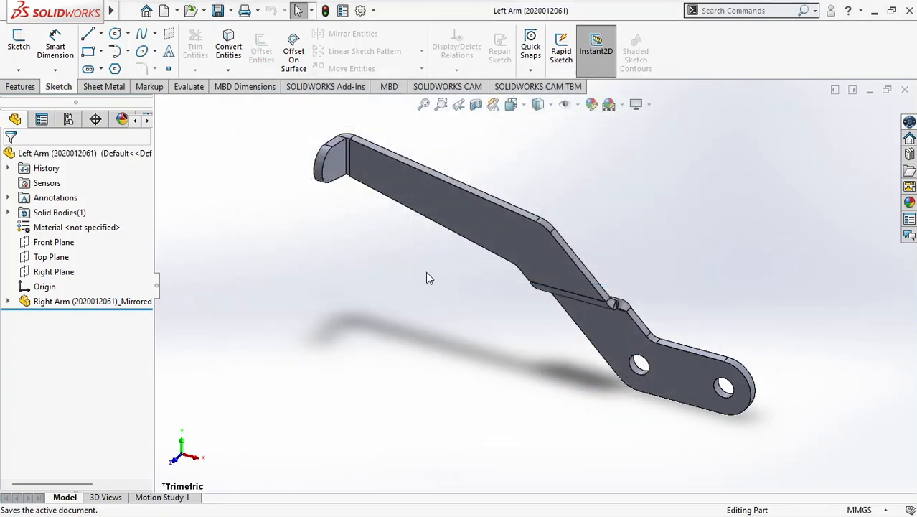
pyautogui.moveTo(233, 23)
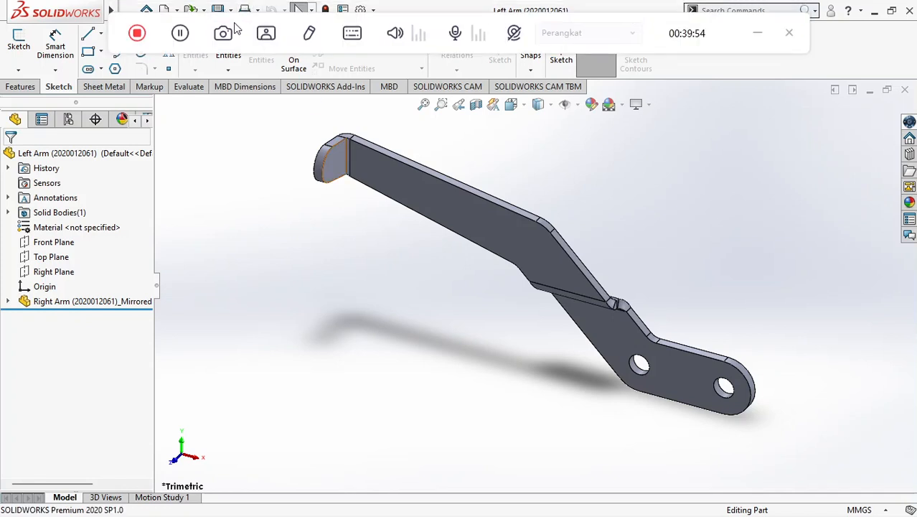
pyautogui.click(185, 37)
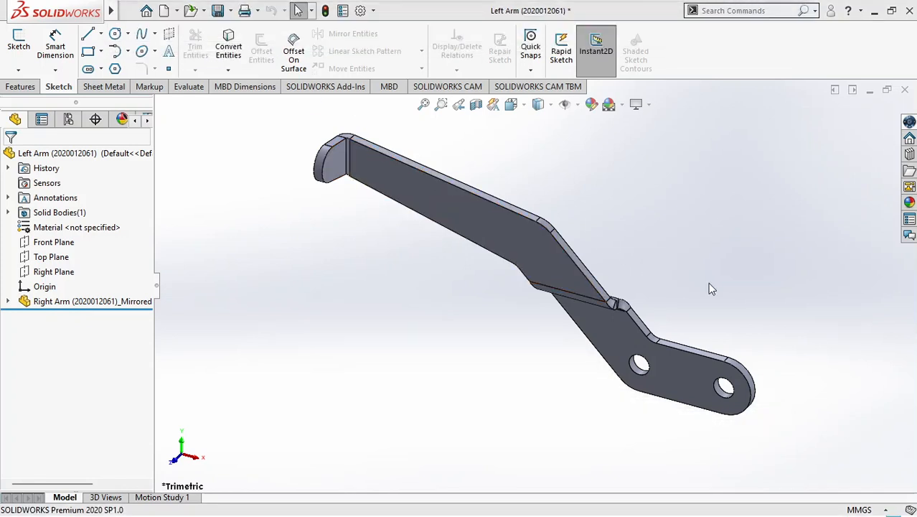
# Step: Compare the Left Arm part with the mirrored arm figure on page 26 of the PDF module, from different angles
pyautogui.hotkey('alt', 'Tab')
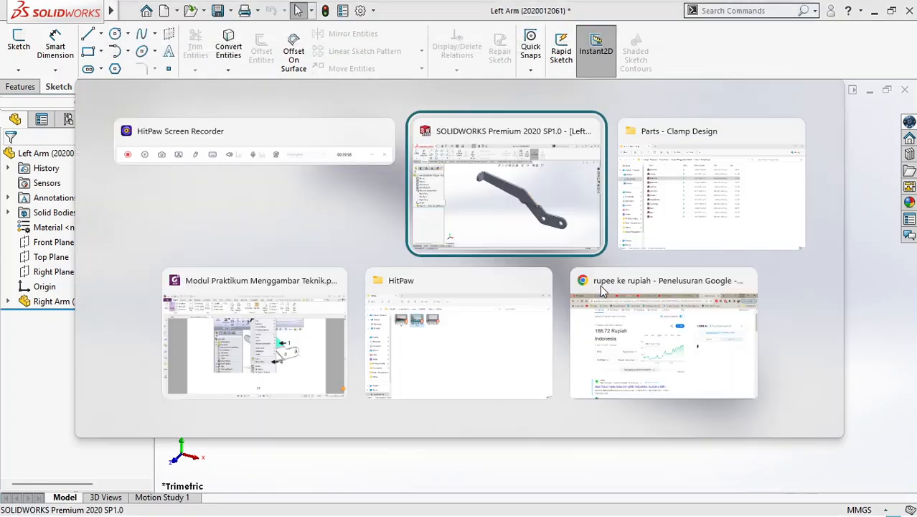
pyautogui.click(277, 367)
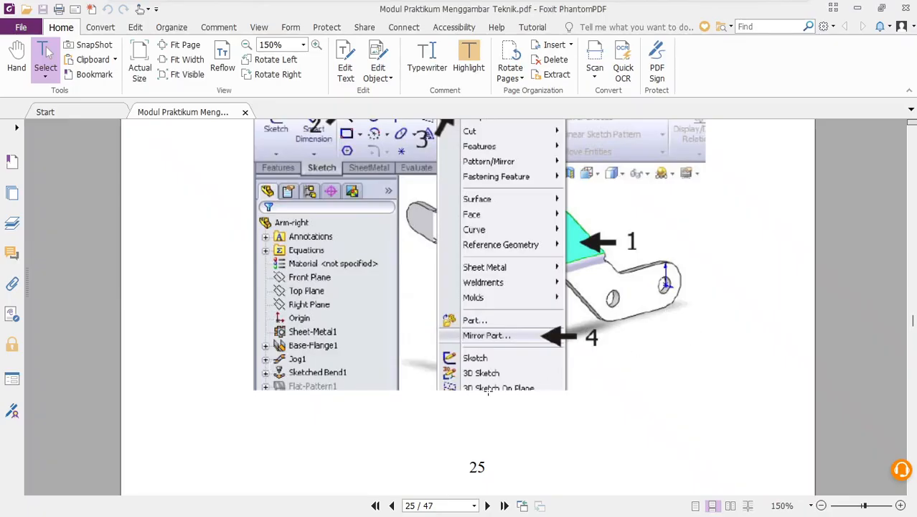
pyautogui.scroll(2, 488, 391)
pyautogui.scroll(-10, 481, 386)
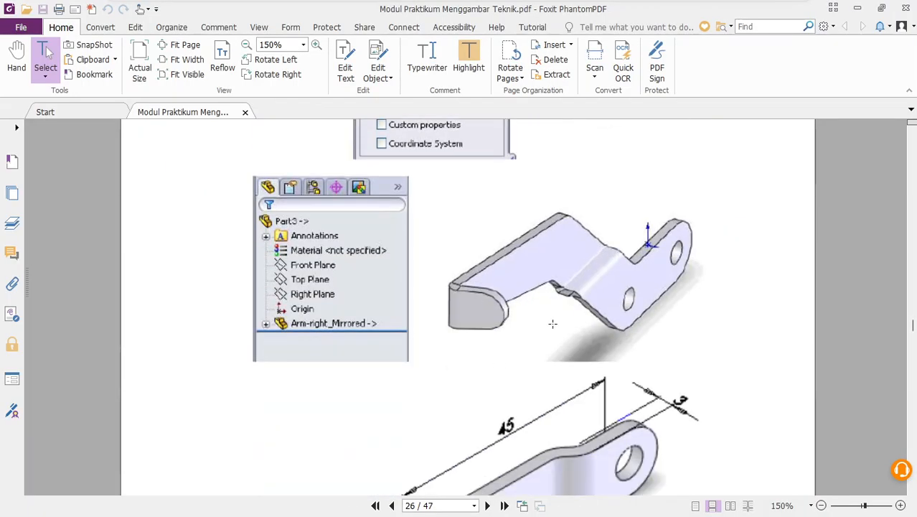
pyautogui.scroll(1, 552, 323)
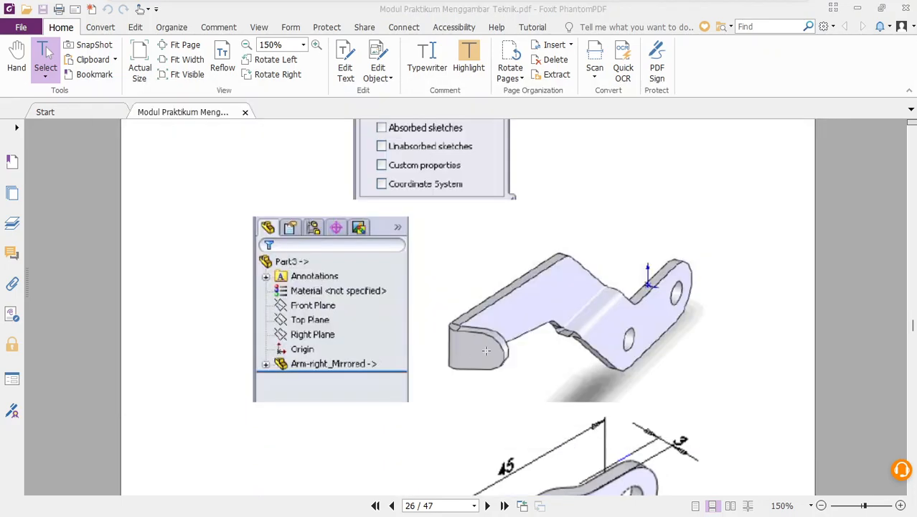
pyautogui.hotkey('alt', 'Tab')
pyautogui.hotkey('alt', 'Tab')
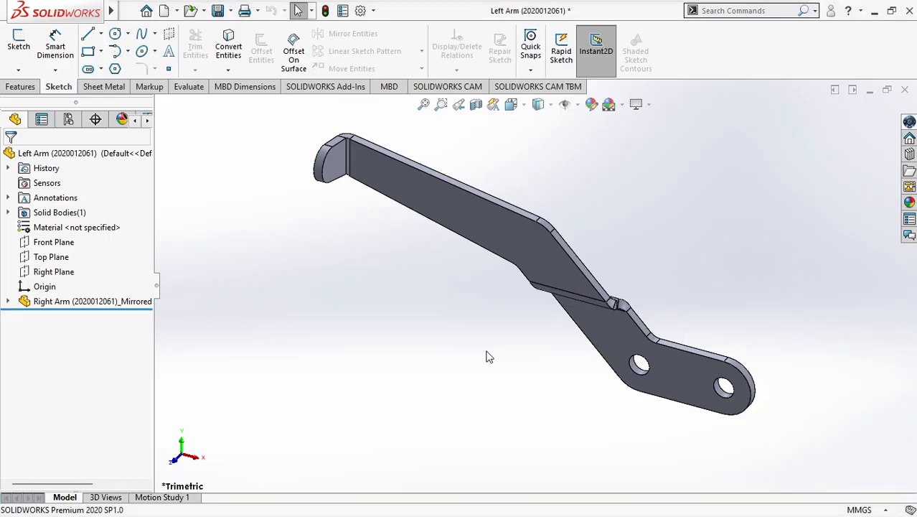
pyautogui.hotkey('alt', 'Tab')
pyautogui.hotkey('alt', 'Tab')
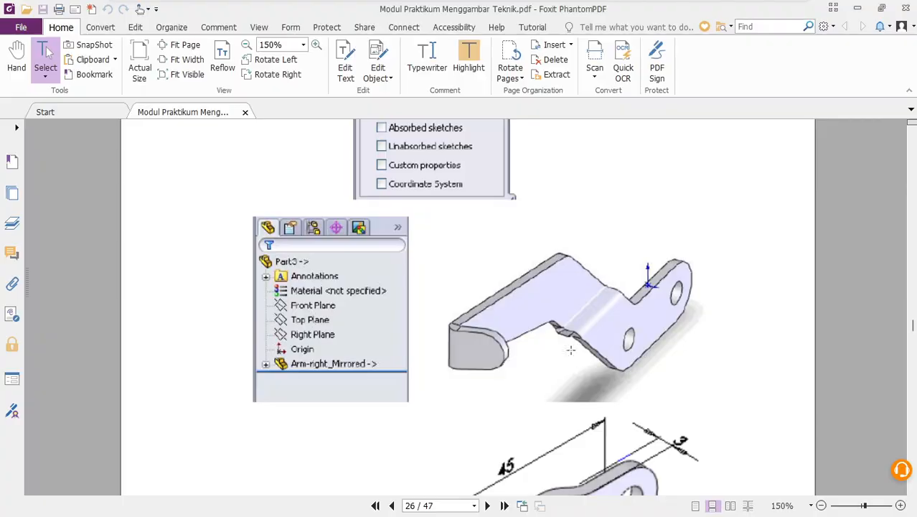
pyautogui.hotkey('alt', 'Tab')
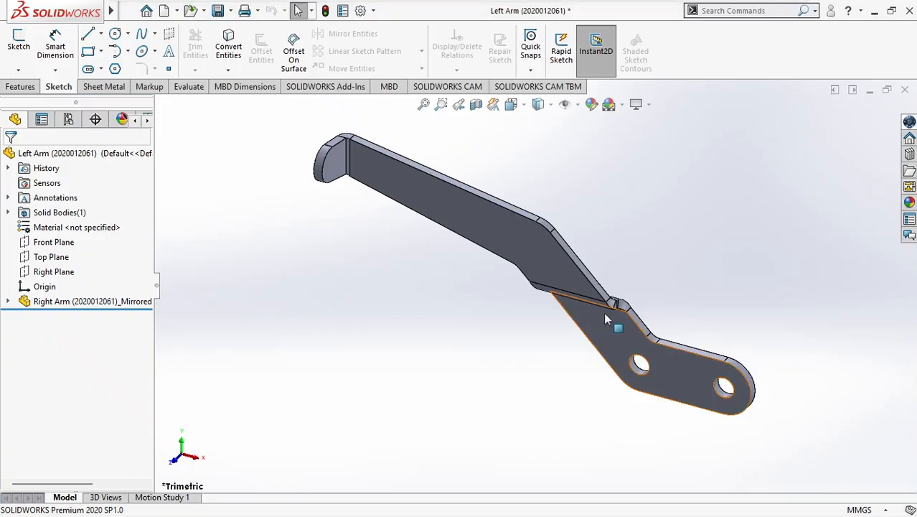
pyautogui.moveTo(610, 308); pyautogui.dragTo(484, 436, button='middle')
pyautogui.hotkey('alt', 'Tab')
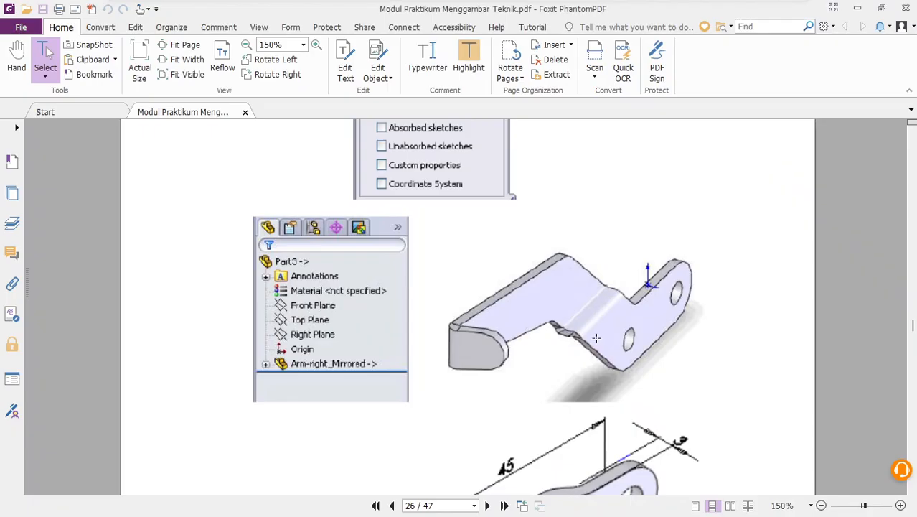
# Step: Review the Sketched Bend settings on page 25 and the Jog settings on page 24 of the PDF module
pyautogui.hotkey('alt', 'Tab')
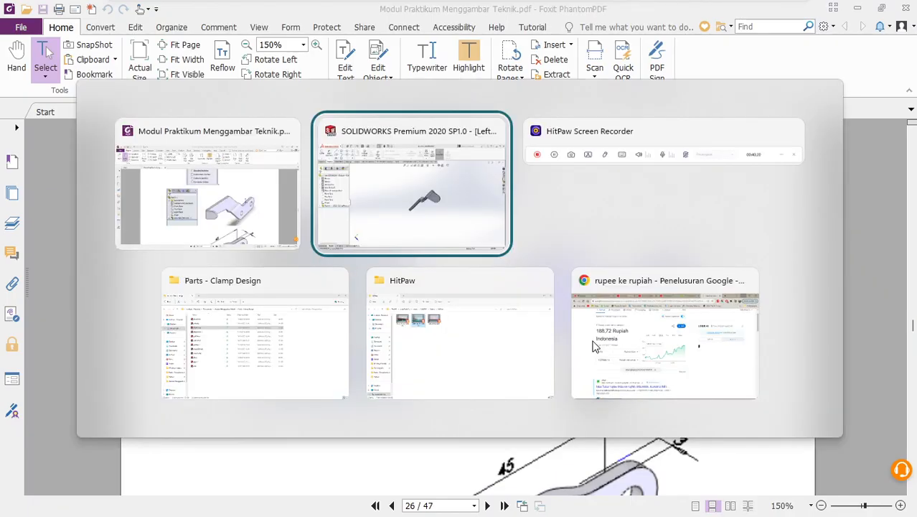
pyautogui.click(262, 191)
pyautogui.scroll(10, 513, 341)
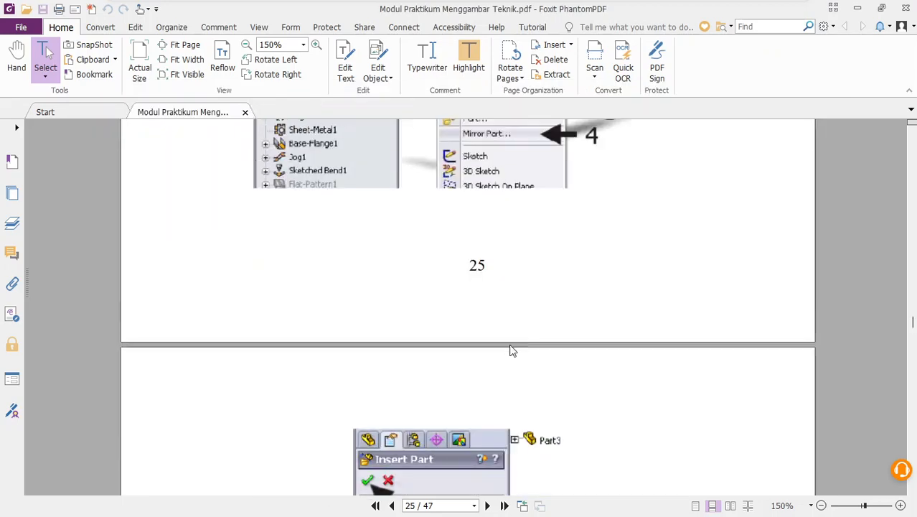
pyautogui.scroll(1, 502, 344)
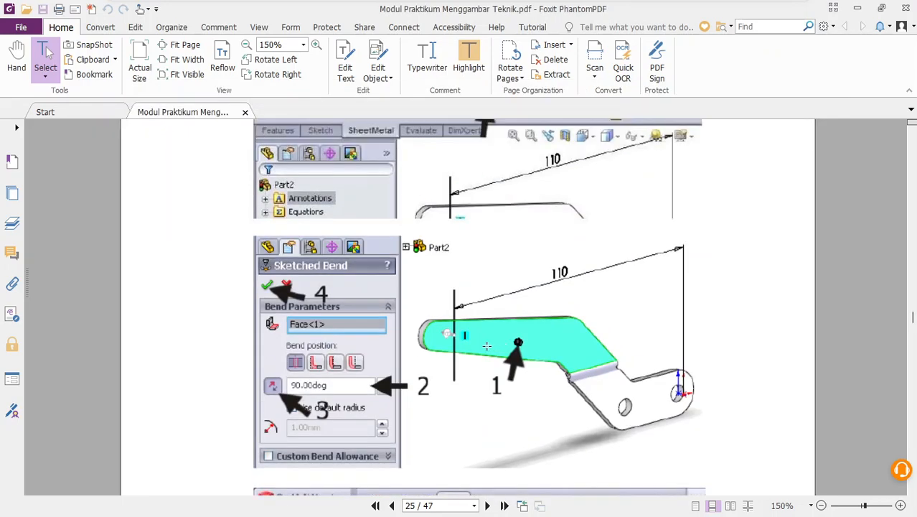
pyautogui.scroll(12, 487, 346)
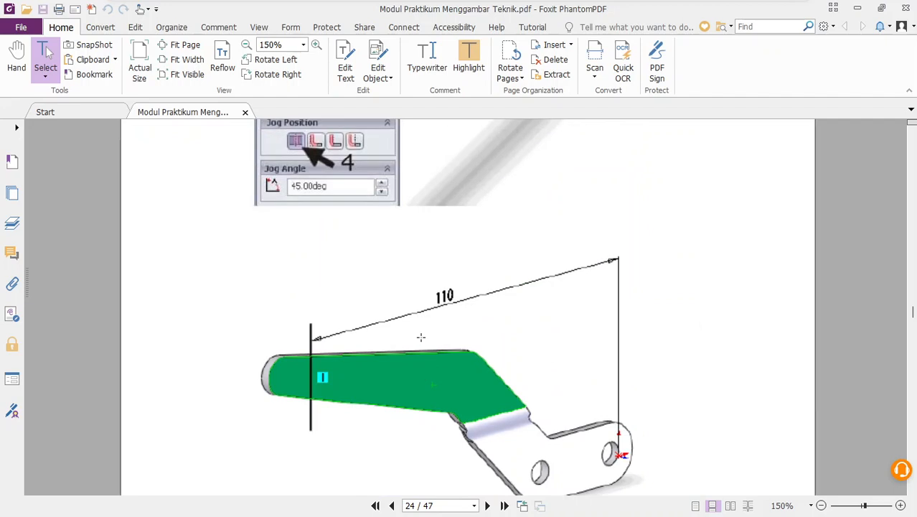
pyautogui.scroll(7, 420, 335)
pyautogui.scroll(-3, 402, 340)
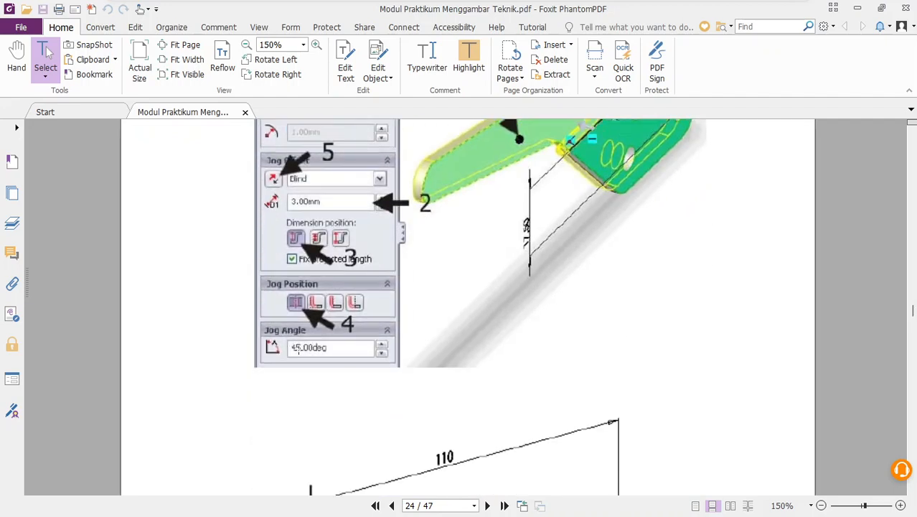
pyautogui.scroll(3, 299, 348)
pyautogui.scroll(1, 406, 352)
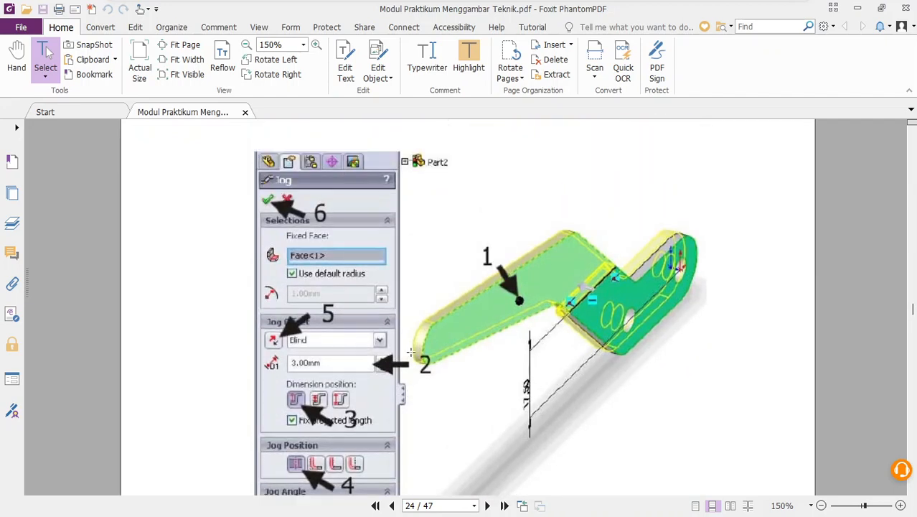
pyautogui.scroll(-2, 431, 337)
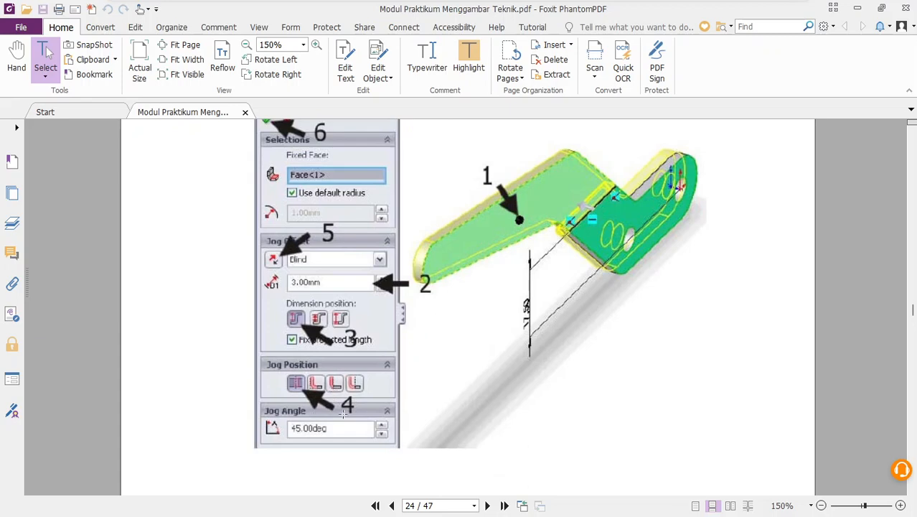
# Step: Return to the Left Arm part in SOLIDWORKS and show it in trimetric view
pyautogui.hotkey('alt', 'Tab')
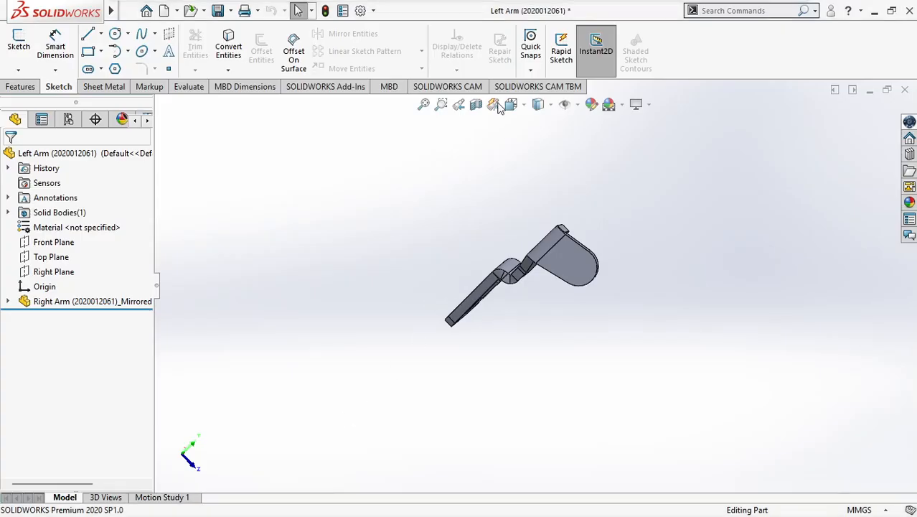
pyautogui.click(523, 105)
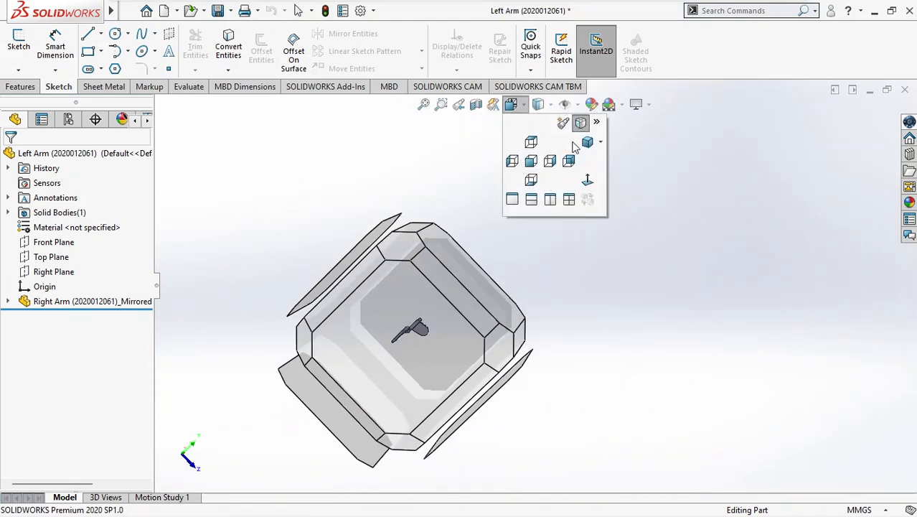
pyautogui.click(588, 142)
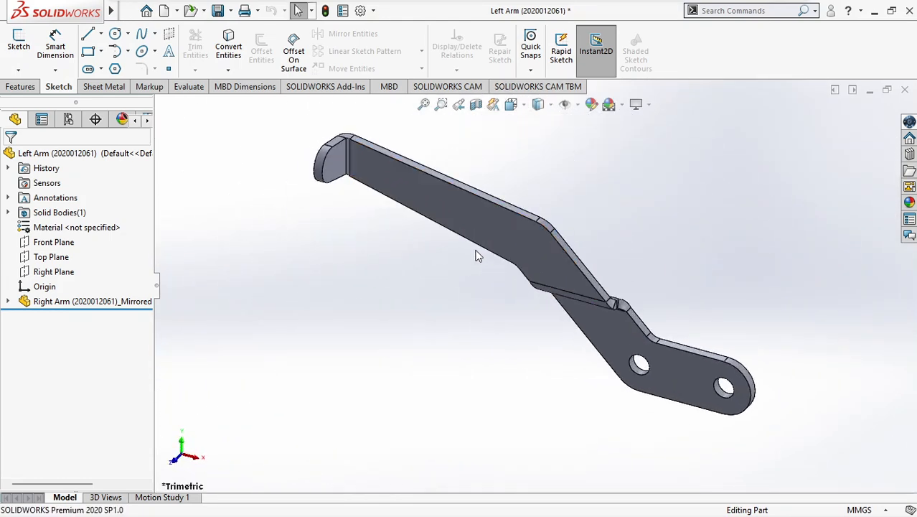
pyautogui.press('alt')
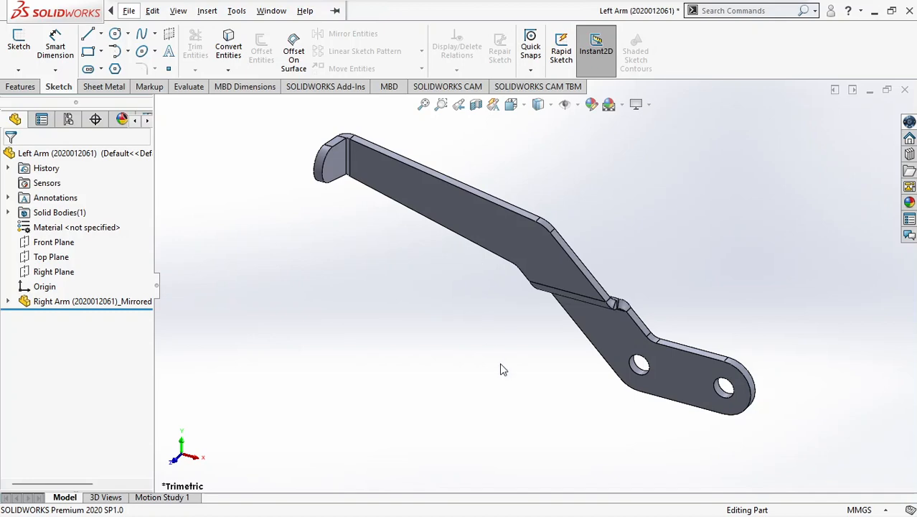
# Step: Switch to the Right Arm part window and show the model in trimetric view
pyautogui.press('super')
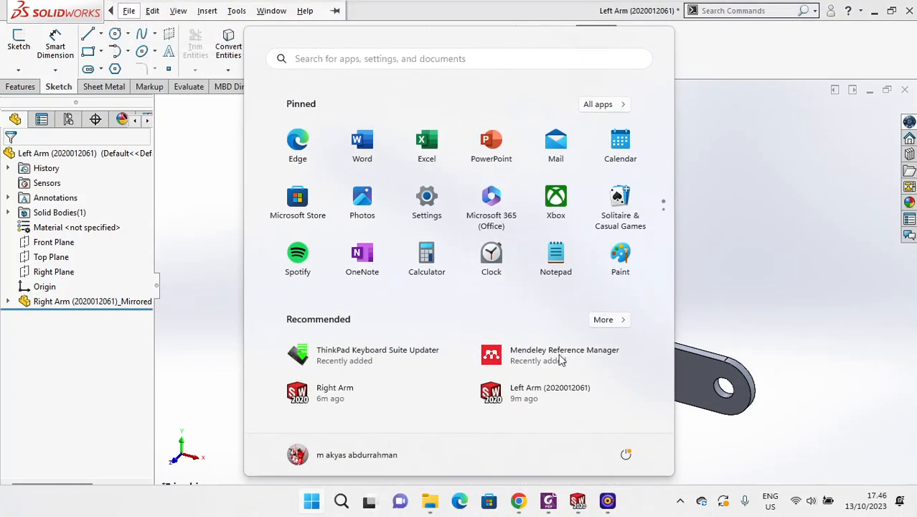
pyautogui.moveTo(580, 508)
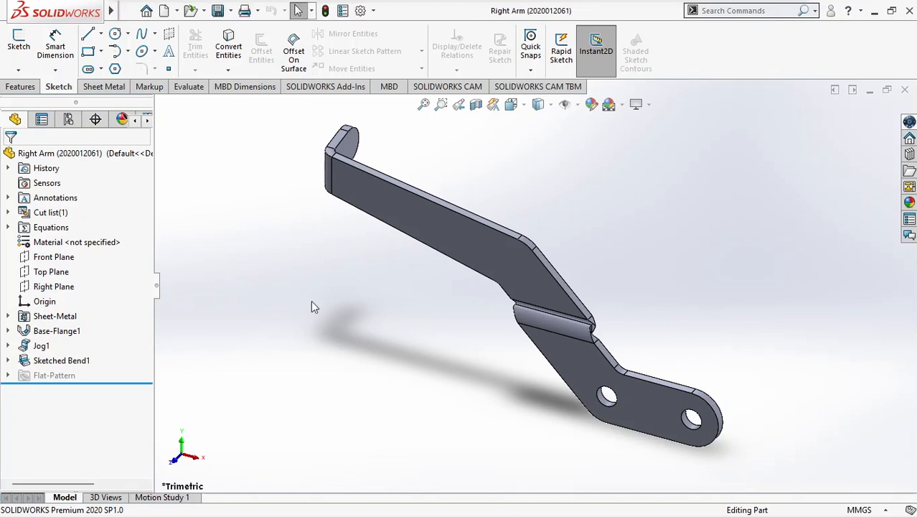
pyautogui.click(524, 106)
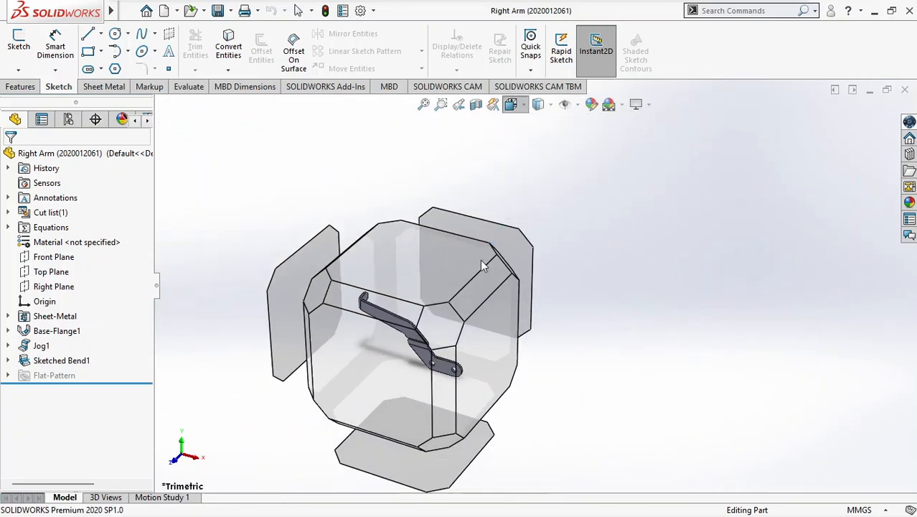
pyautogui.click(525, 109)
pyautogui.click(582, 126)
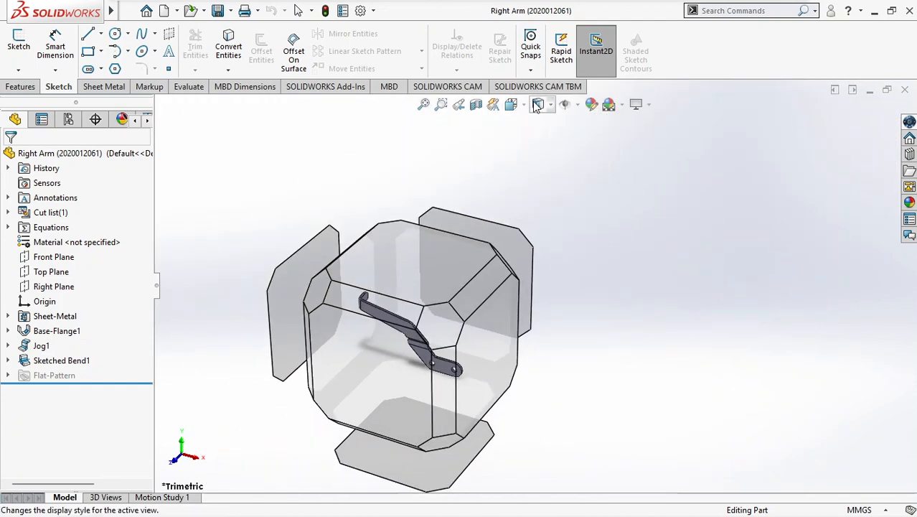
pyautogui.click(537, 105)
pyautogui.click(585, 128)
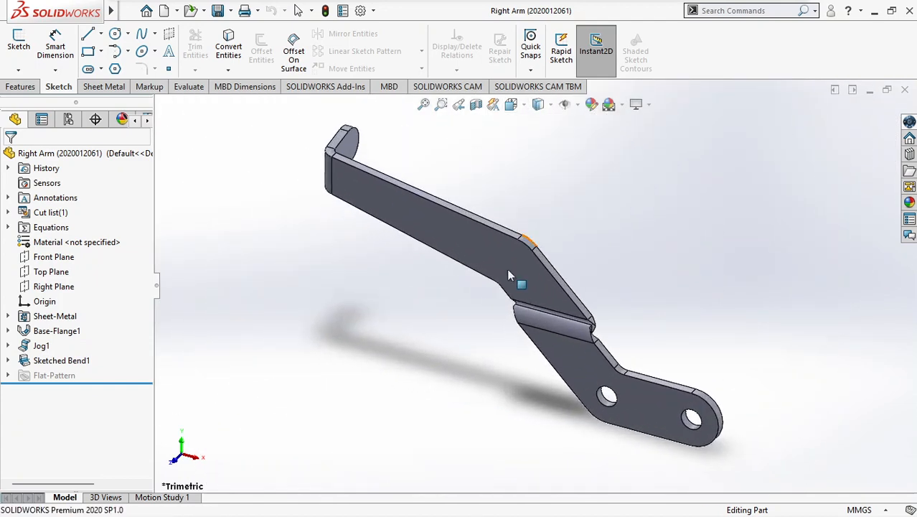
pyautogui.click(42, 346)
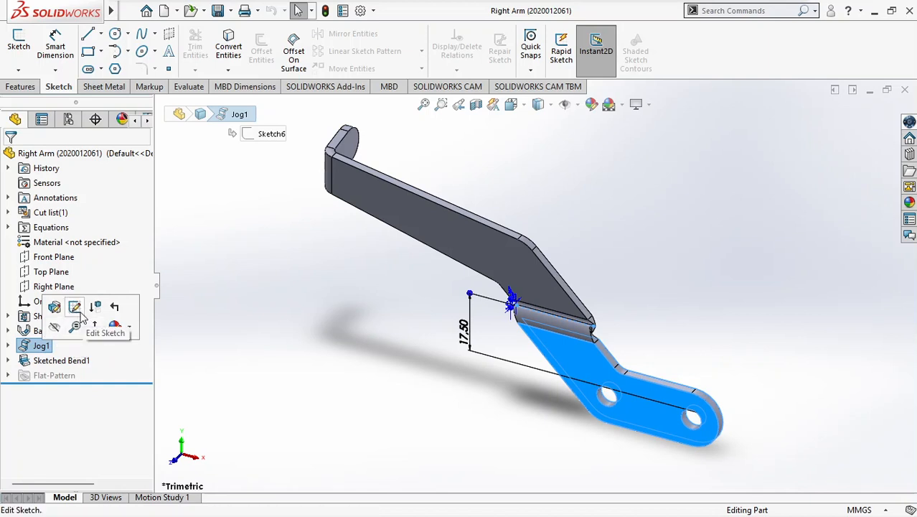
pyautogui.click(115, 327)
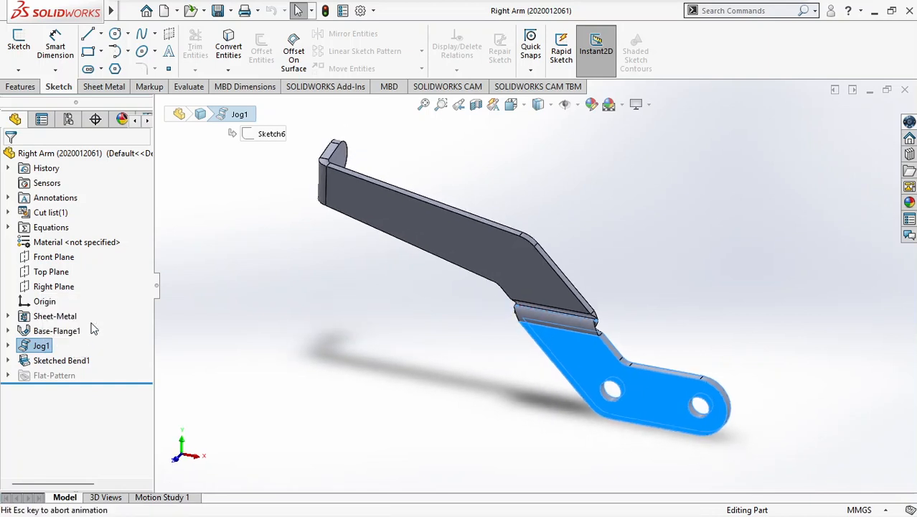
pyautogui.click(35, 346)
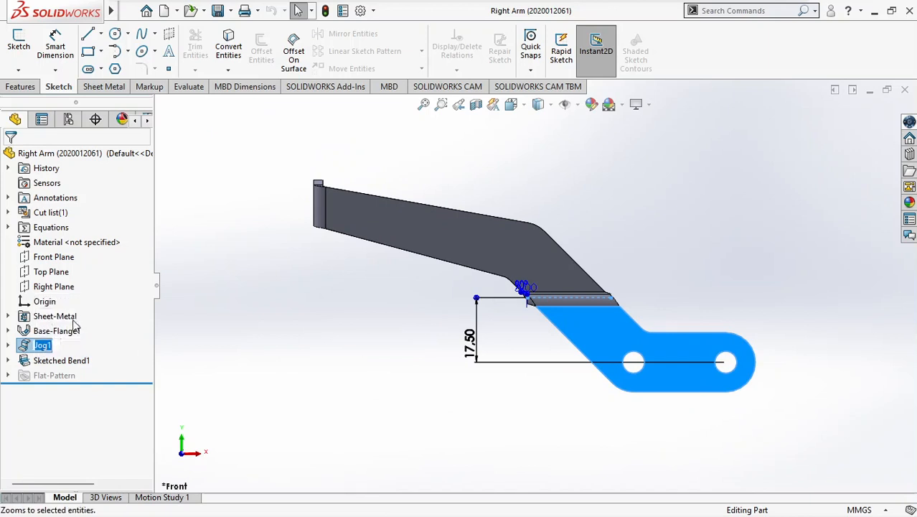
pyautogui.click(43, 347)
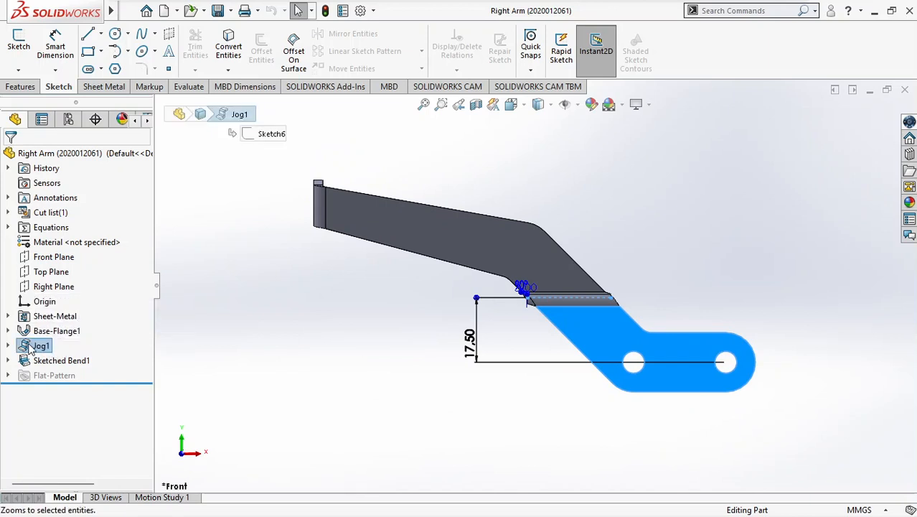
pyautogui.rightClick(30, 348)
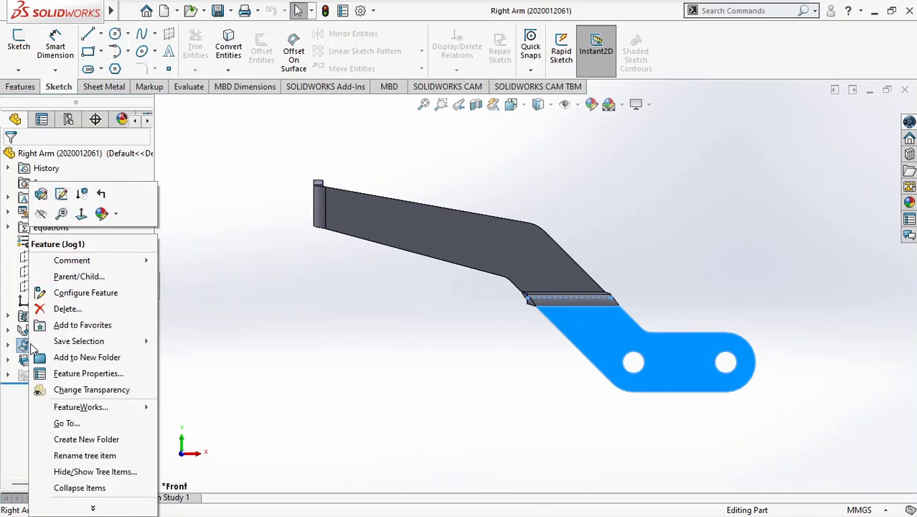
pyautogui.click(62, 200)
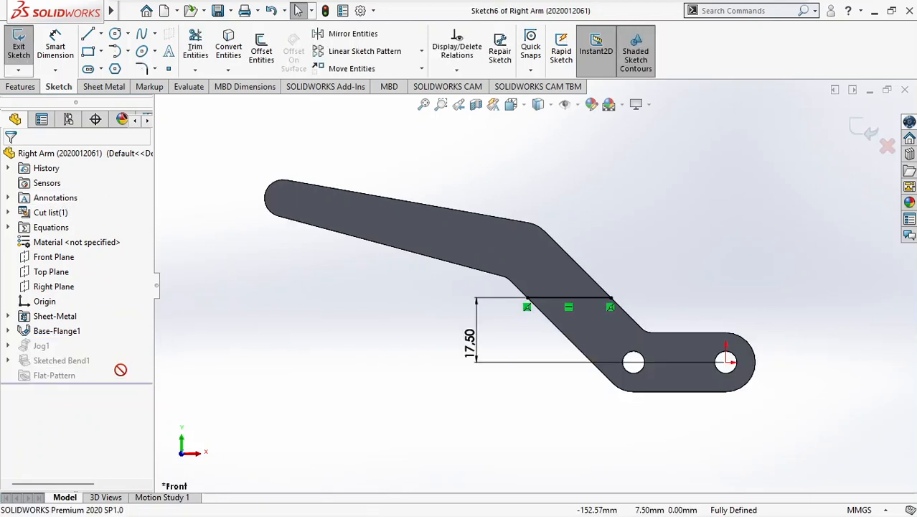
pyautogui.click(868, 136)
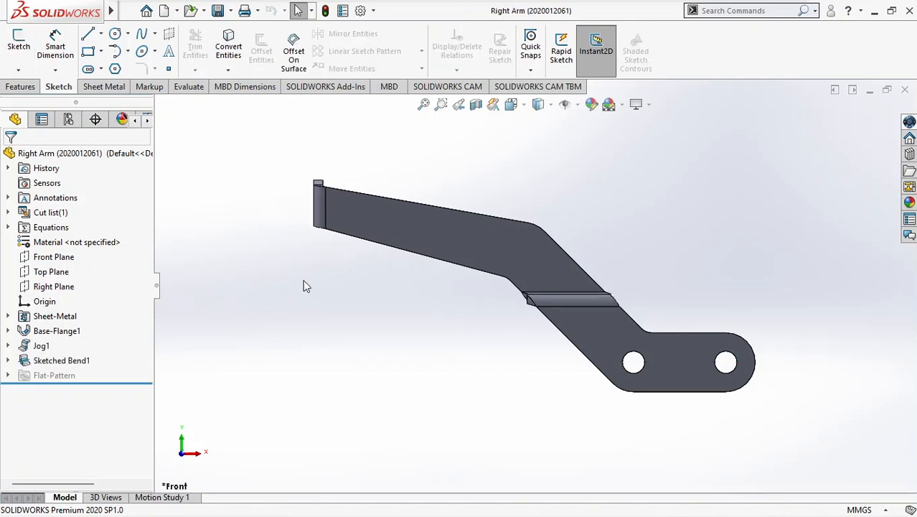
# Step: Edit the Jog1 feature of the Right Arm and reverse its offset direction
pyautogui.click(41, 345)
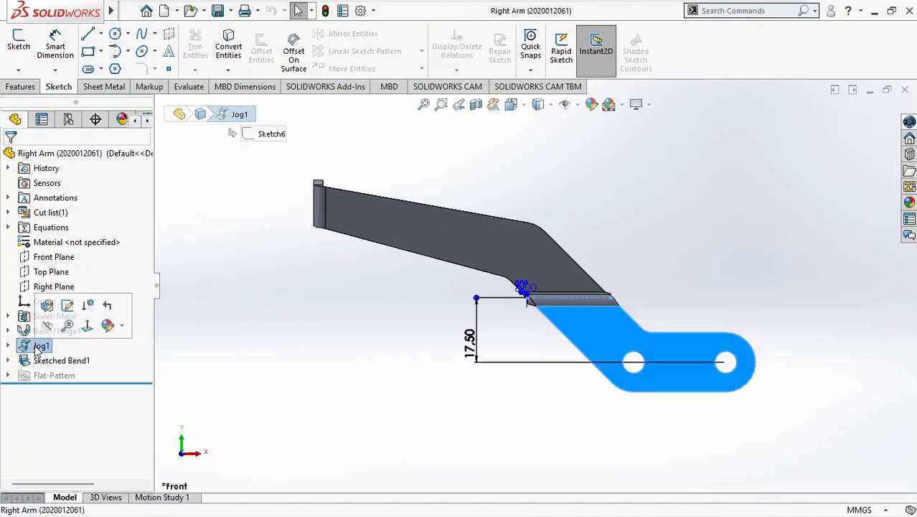
pyautogui.click(47, 305)
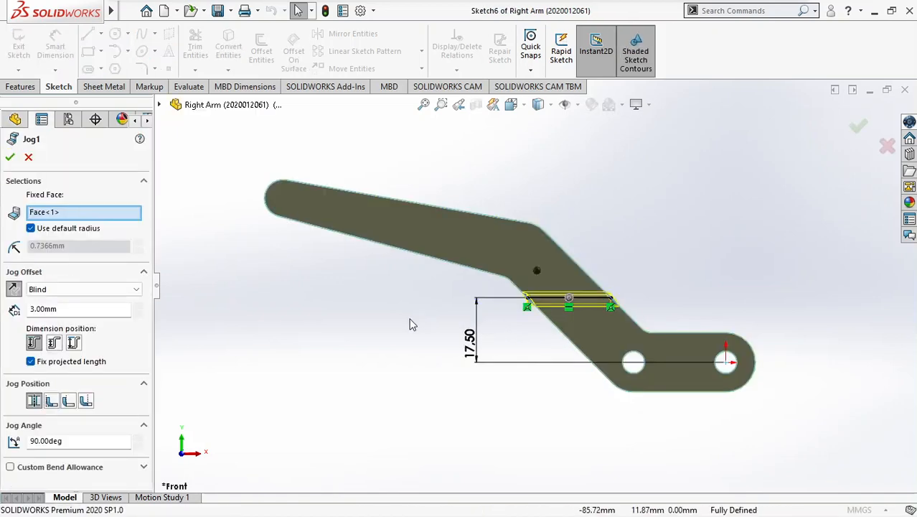
pyautogui.moveTo(385, 315); pyautogui.dragTo(454, 372, button='middle')
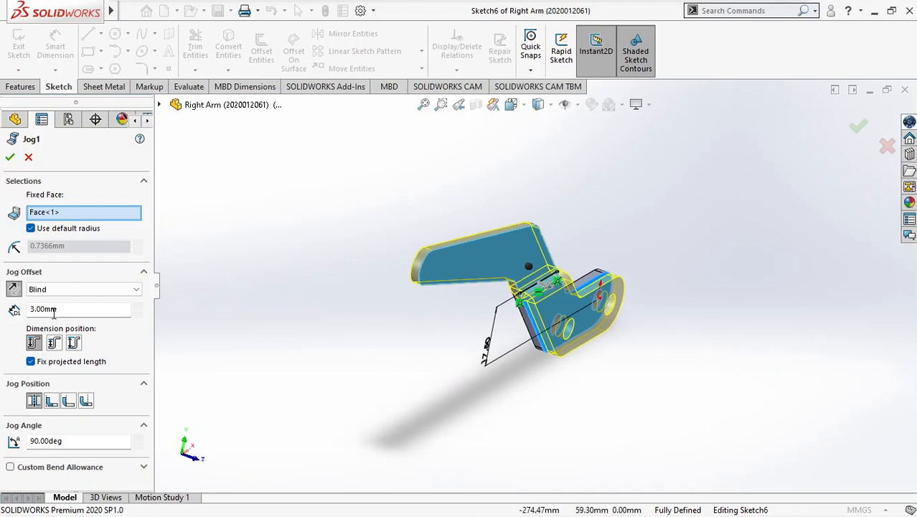
pyautogui.click(15, 289)
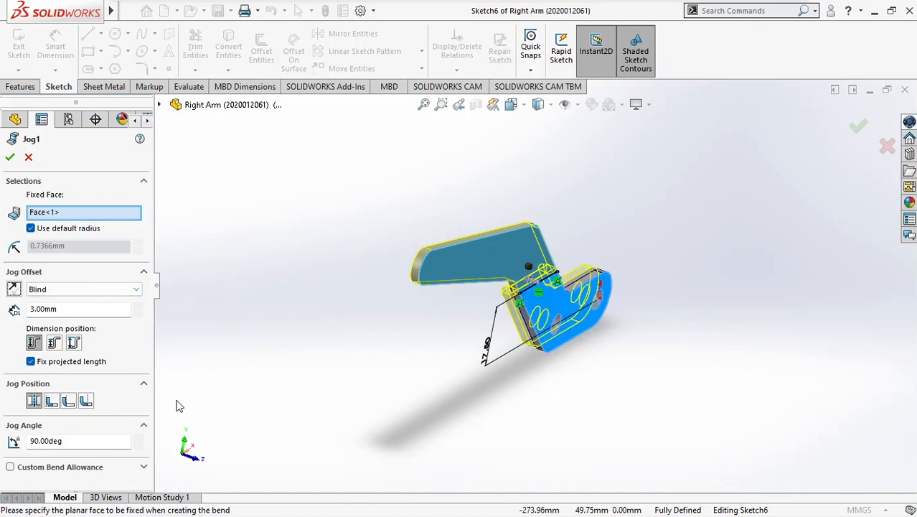
# Step: Following page 24 of the PDF module, set the jog angle to 45 degrees and the jog offset to 3 mm
pyautogui.hotkey('alt', 'Tab')
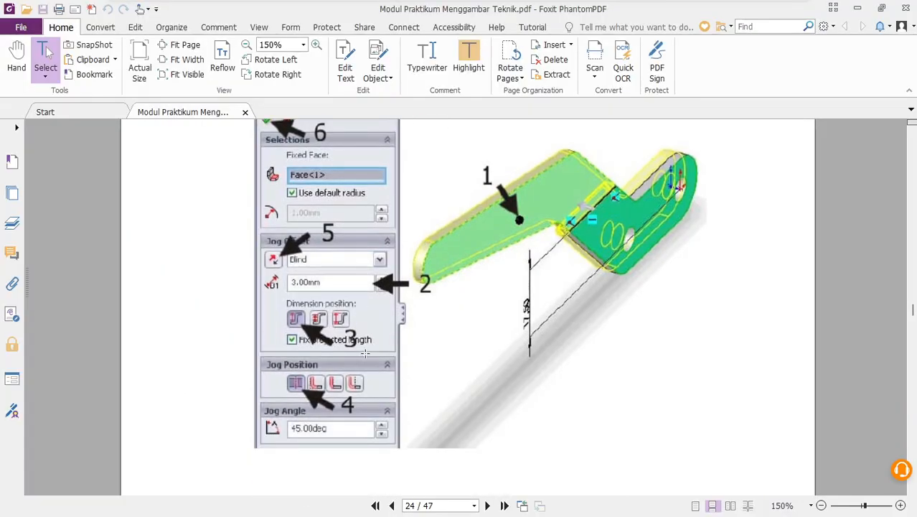
pyautogui.hotkey('alt', 'Tab')
pyautogui.hotkey('alt', 'Tab')
pyautogui.hotkey('alt', 'Tab')
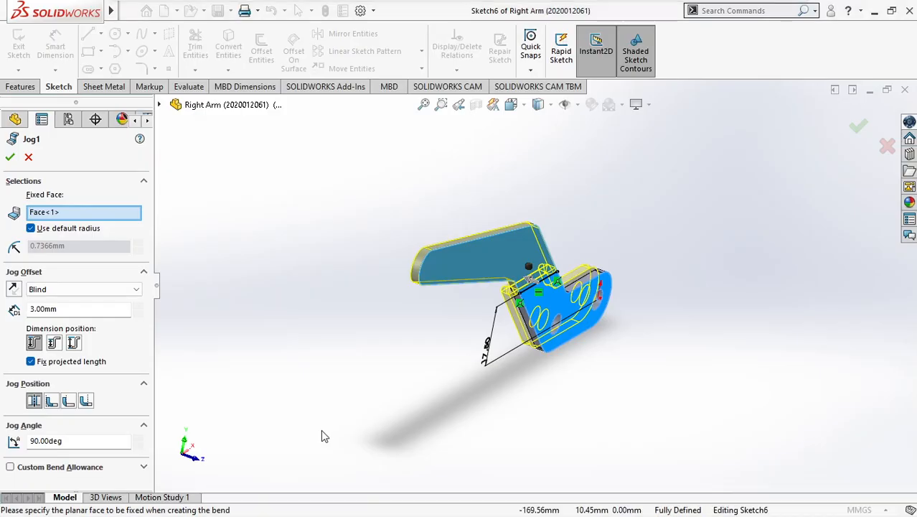
pyautogui.doubleClick(65, 442)
pyautogui.write('45')
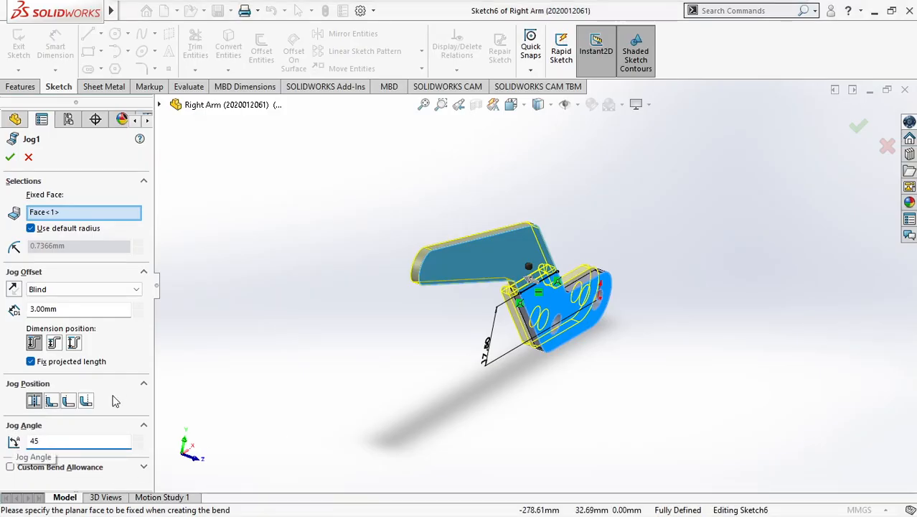
pyautogui.click(84, 311)
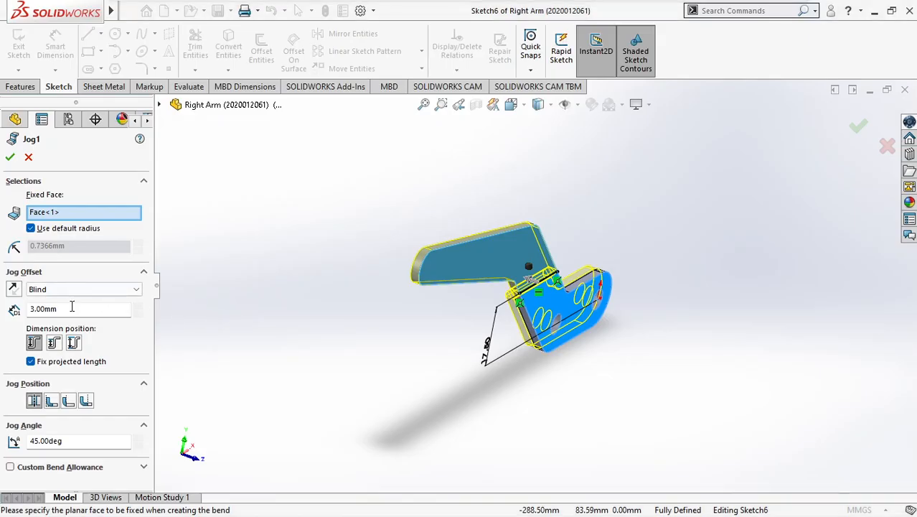
pyautogui.moveTo(72, 306); pyautogui.dragTo(13, 313)
pyautogui.write('3')
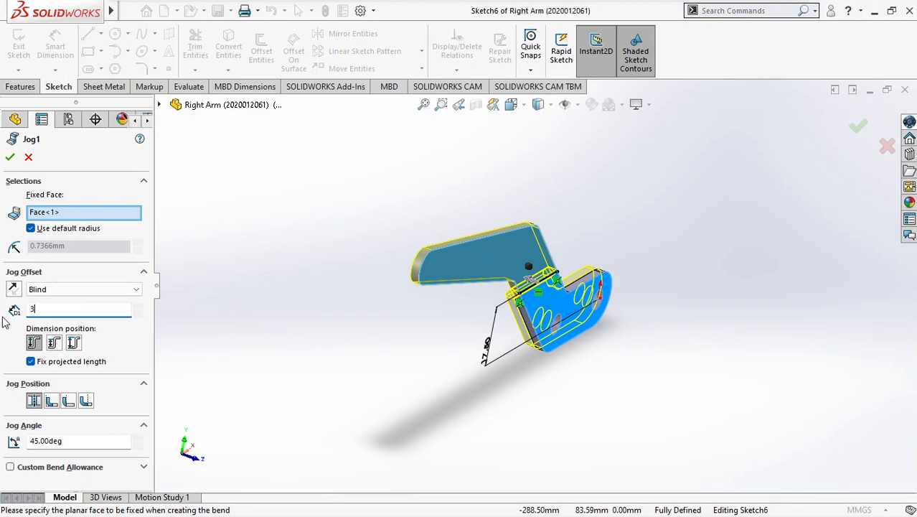
# Step: Recheck the Jog settings on page 24 of the PDF module and accept the edited jog in SOLIDWORKS
pyautogui.hotkey('alt', 'Tab')
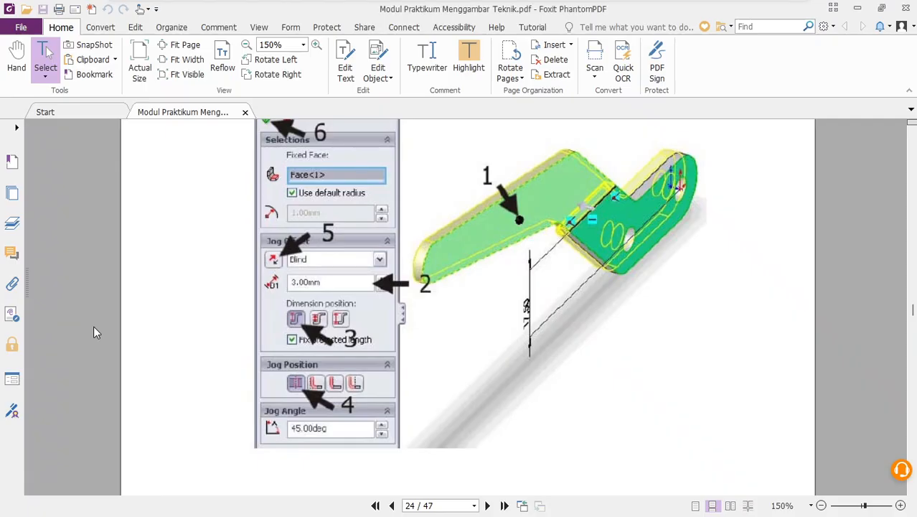
pyautogui.scroll(2, 400, 256)
pyautogui.scroll(-1, 393, 267)
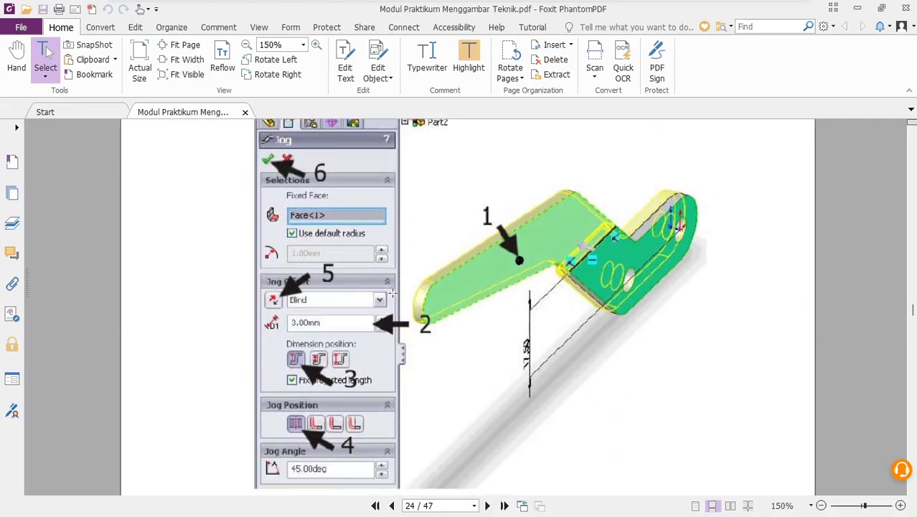
pyautogui.scroll(-1, 314, 364)
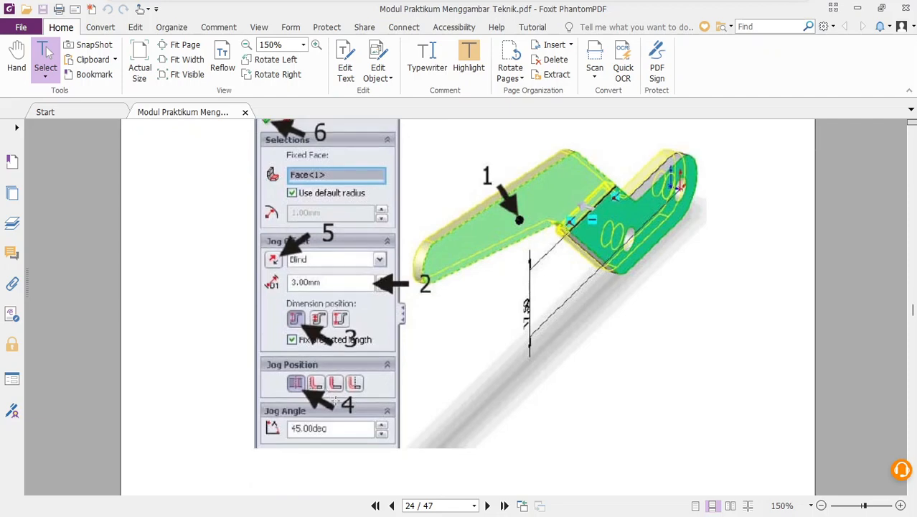
pyautogui.hotkey('alt', 'Tab')
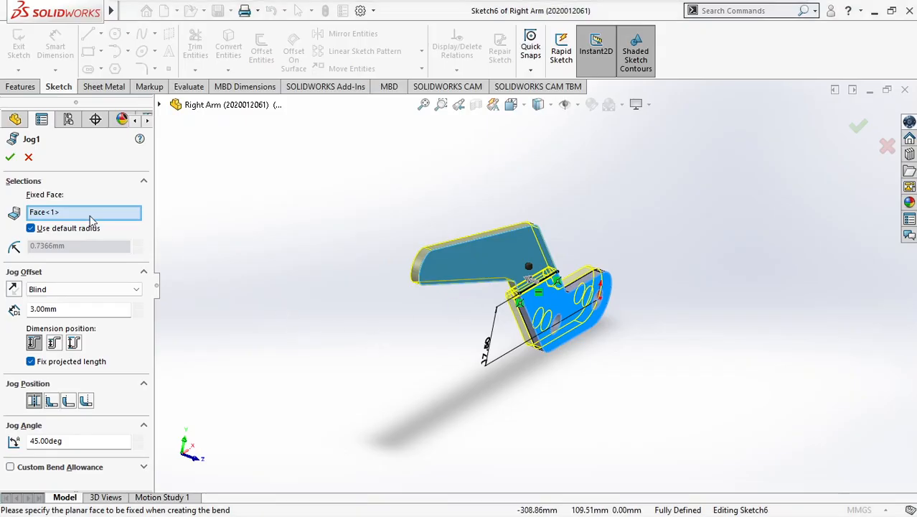
pyautogui.click(10, 158)
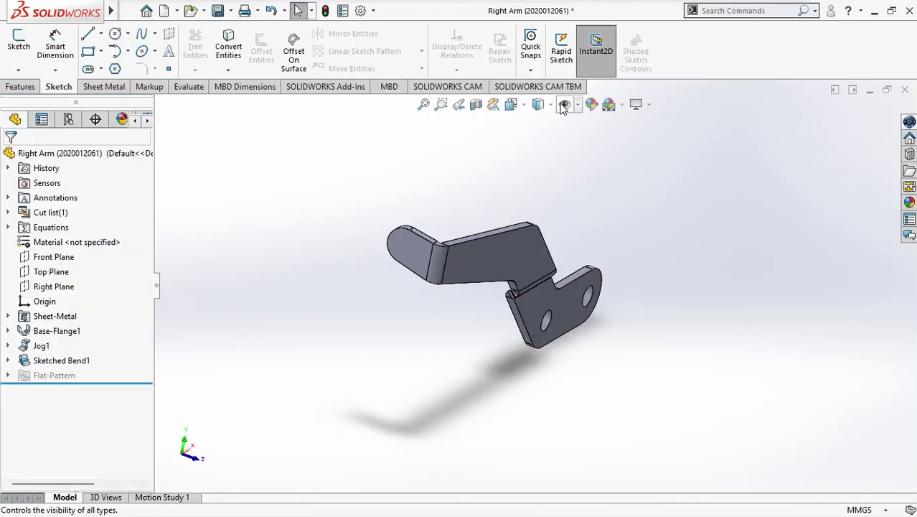
# Step: Show the Right Arm in trimetric view and inspect the reversed jog from different angles
pyautogui.click(514, 105)
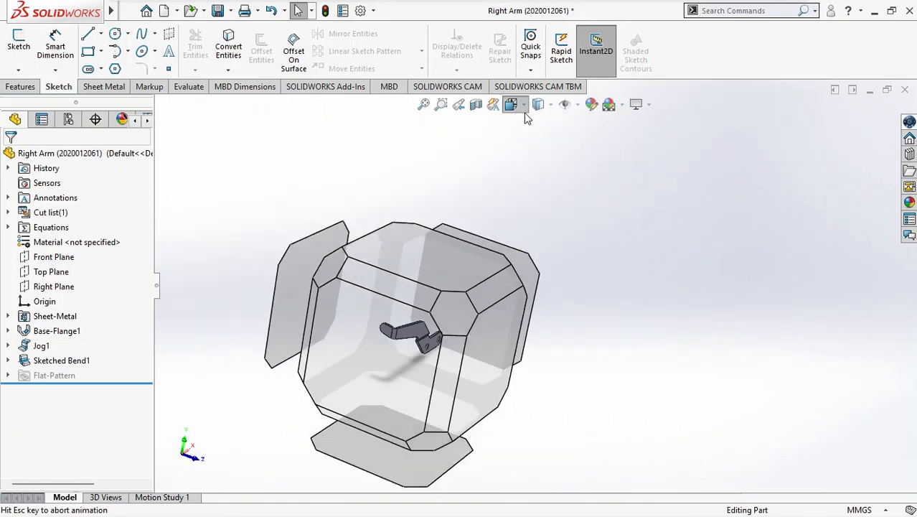
pyautogui.click(588, 143)
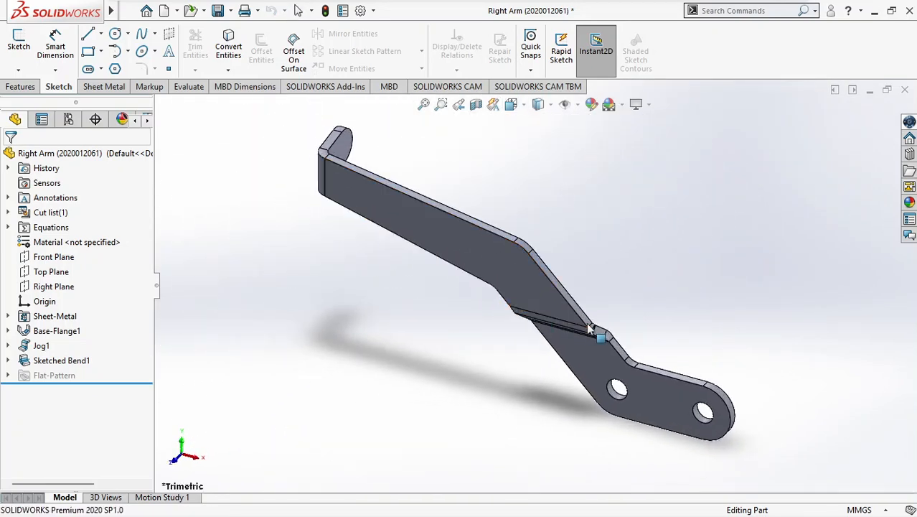
pyautogui.moveTo(412, 344); pyautogui.dragTo(522, 411, button='middle')
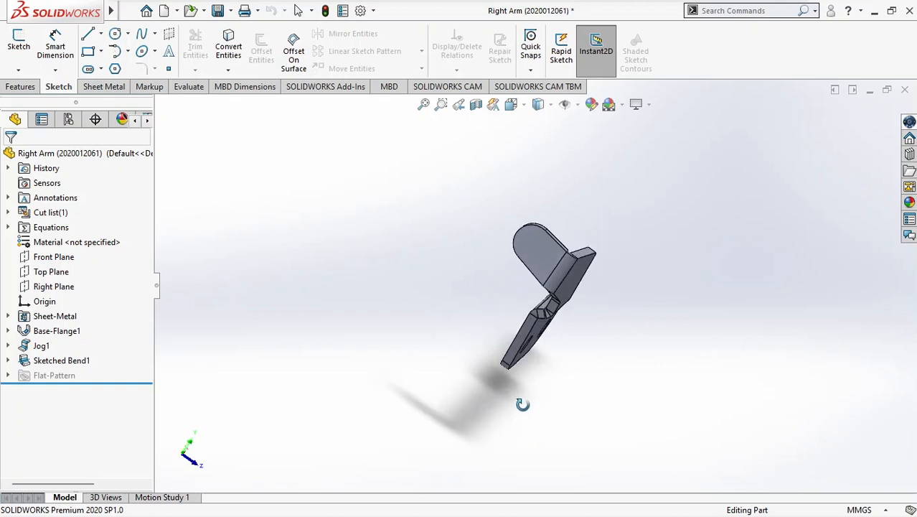
pyautogui.hotkey('alt', 'Tab')
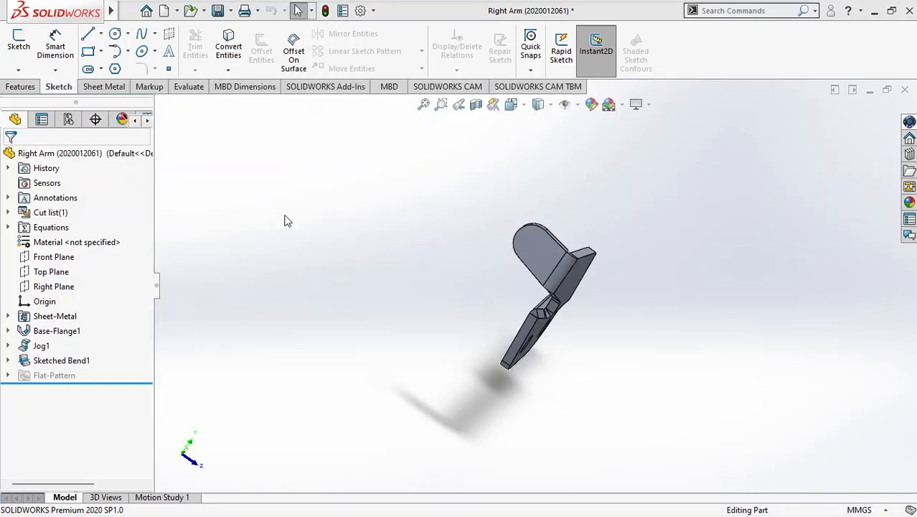
pyautogui.click(273, 217)
pyautogui.moveTo(603, 350); pyautogui.dragTo(584, 342, button='middle')
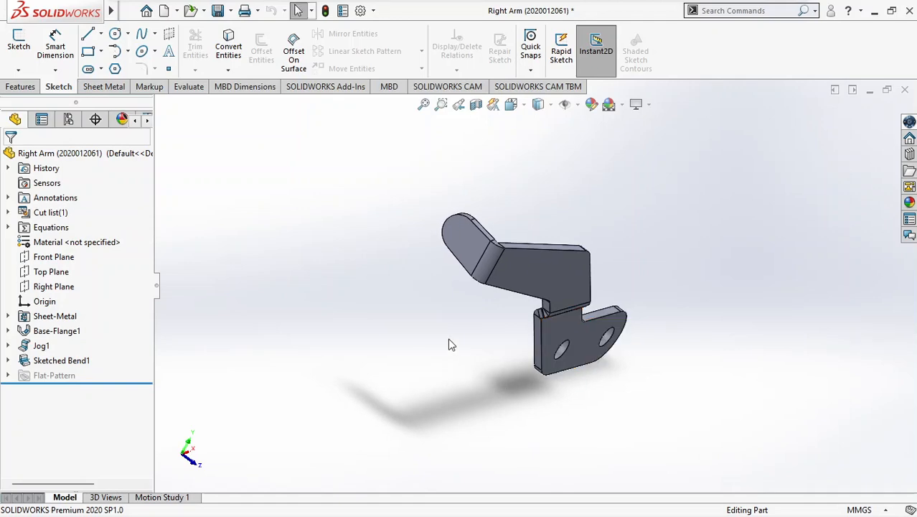
# Step: Switch to the open Left Arm part and inspect its mirrored jog from a different angle
pyautogui.press('super')
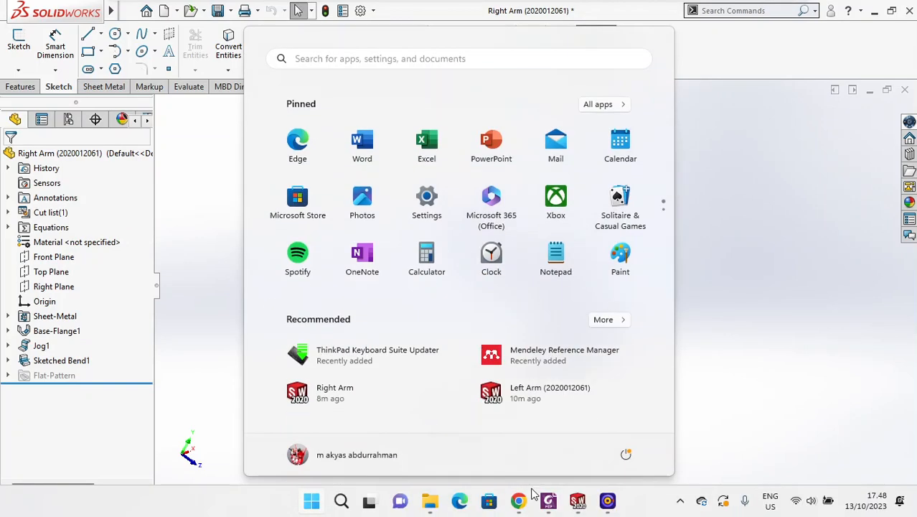
pyautogui.moveTo(579, 503)
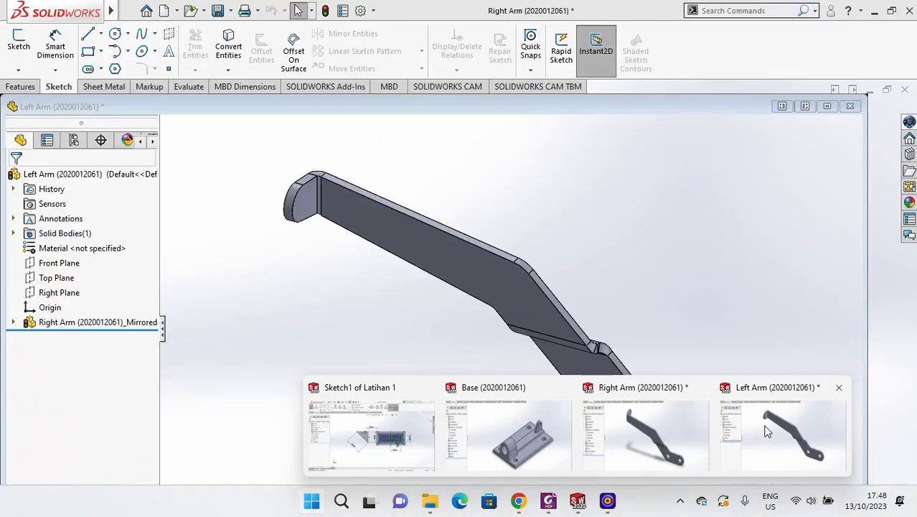
pyautogui.click(632, 434)
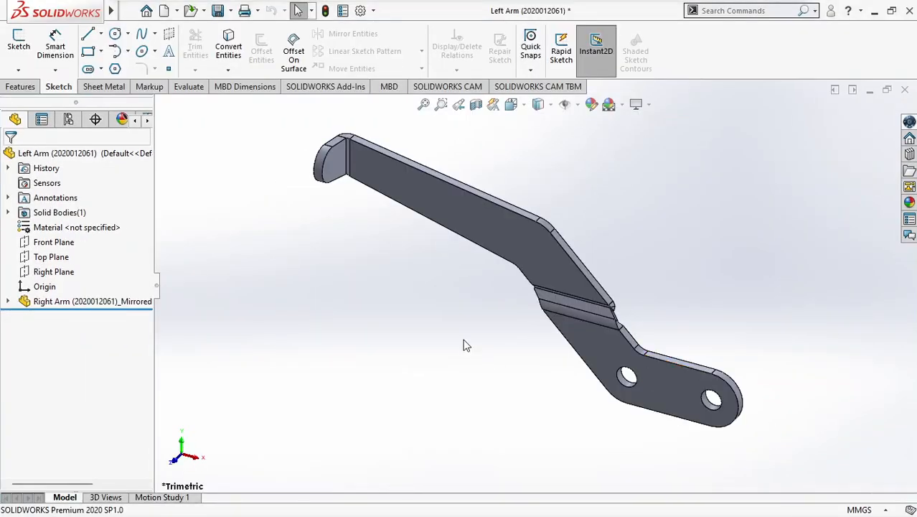
pyautogui.moveTo(452, 336); pyautogui.dragTo(576, 390, button='middle')
# Step: Find the mirrored arm illustration on page 26 of the PDF module in Foxit PhantomPDF, and return to SOLIDWORKS
pyautogui.hotkey('alt', 'Tab')
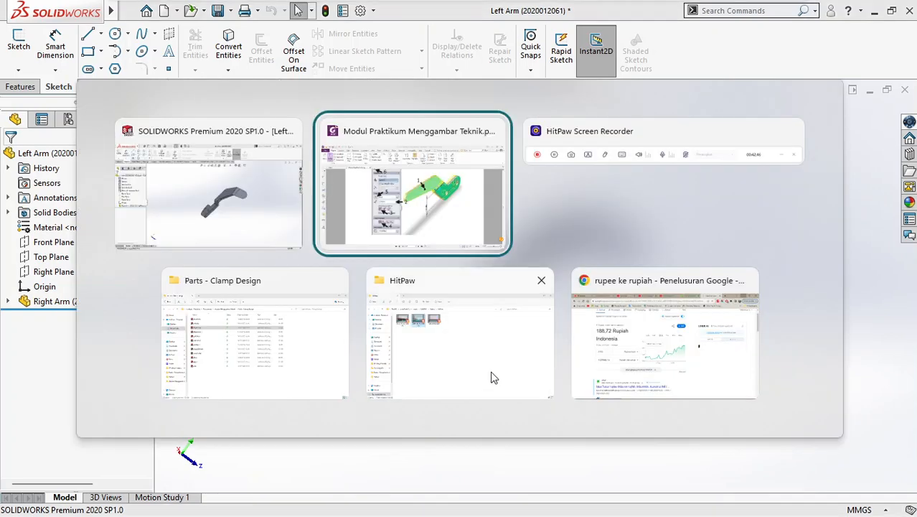
pyautogui.click(425, 245)
pyautogui.scroll(-20, 464, 380)
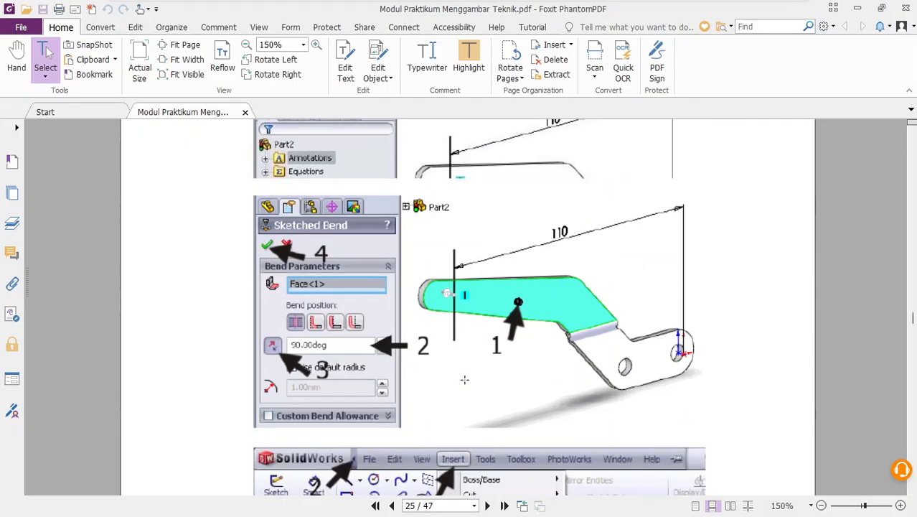
pyautogui.scroll(5, 465, 383)
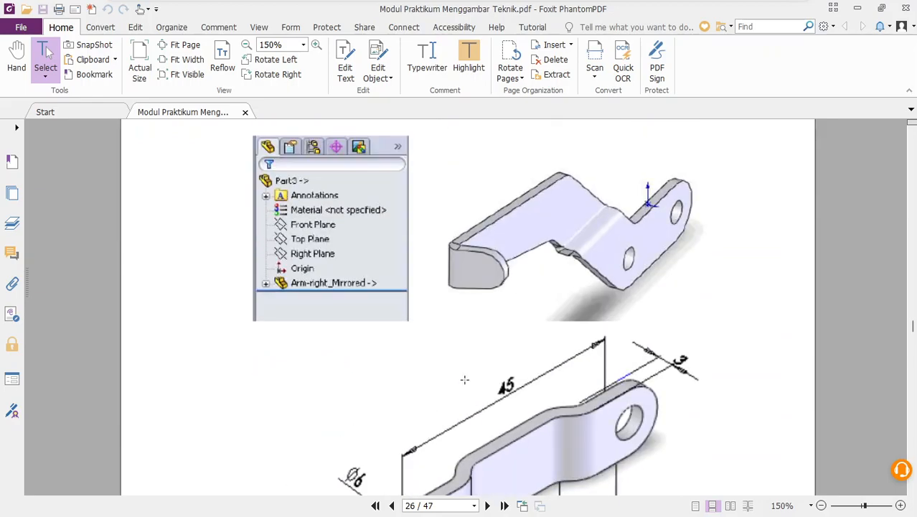
pyautogui.hotkey('alt', 'Tab')
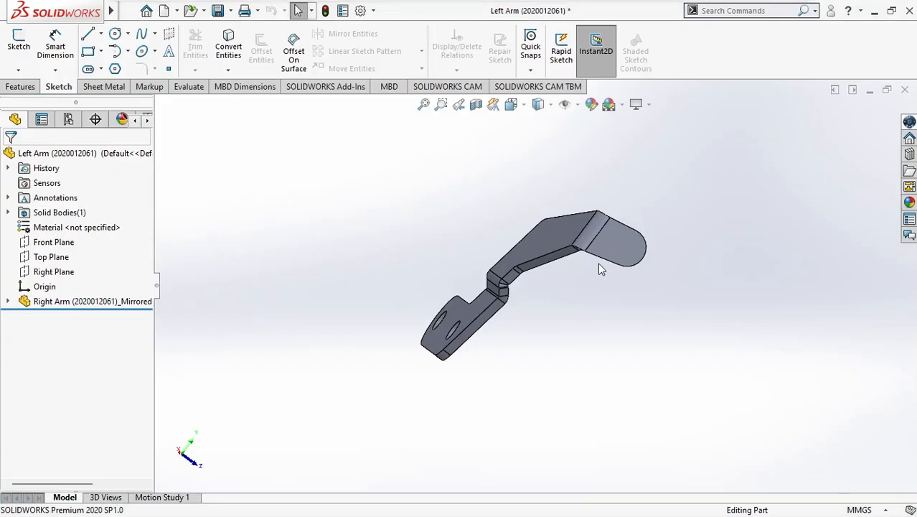
# Step: Examine the Left Arm's jog and end bend in the left view and from above
pyautogui.click(524, 106)
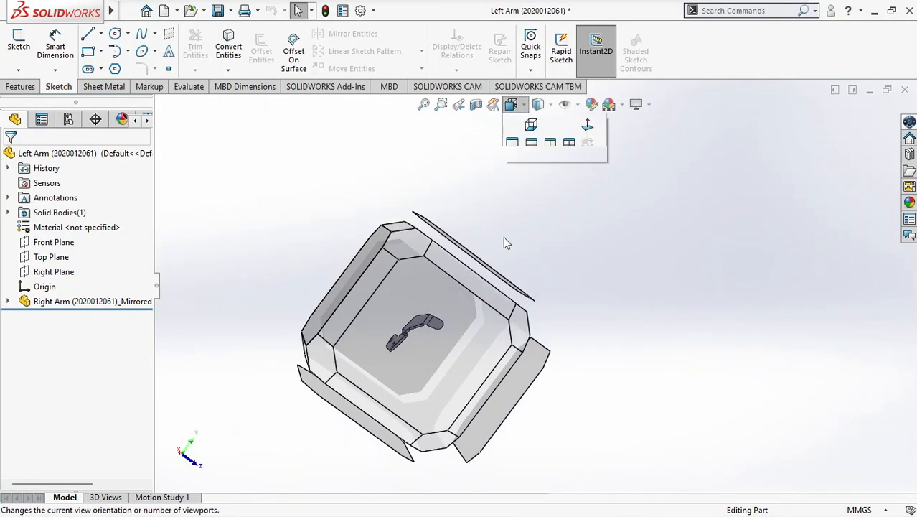
pyautogui.click(502, 334)
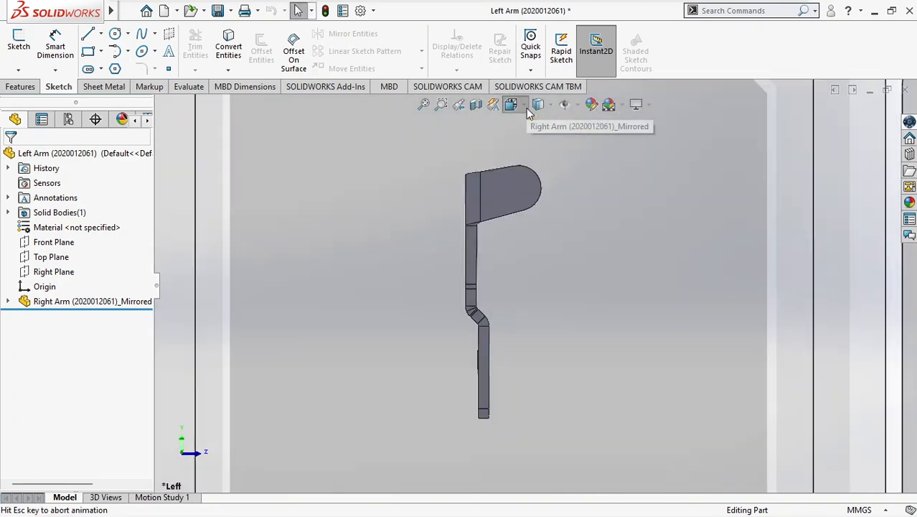
pyautogui.click(525, 106)
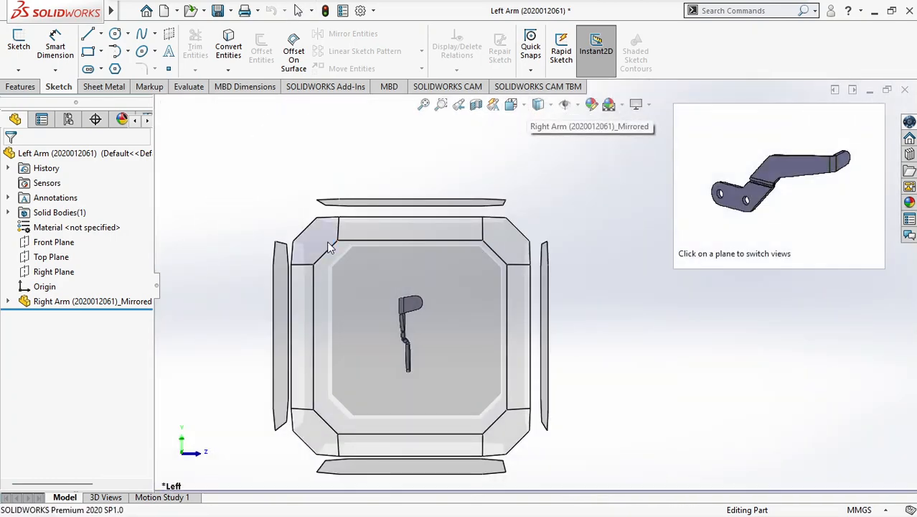
pyautogui.click(329, 247)
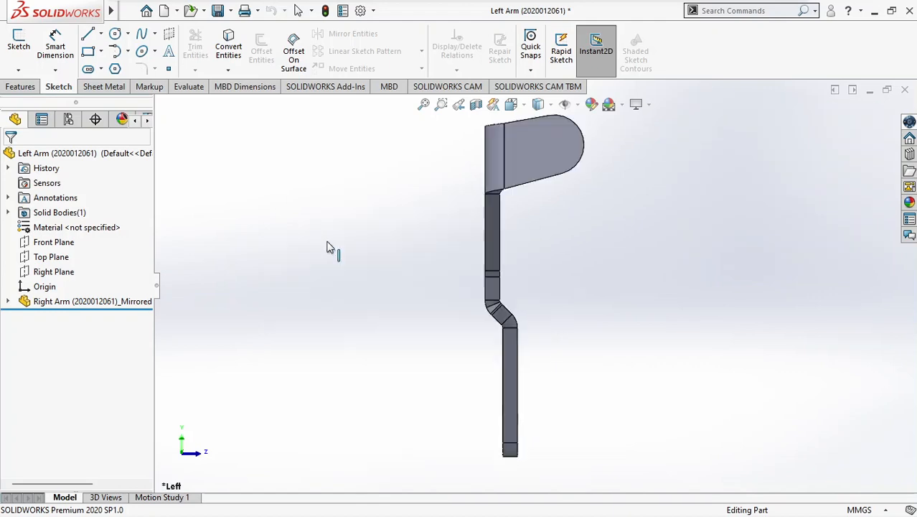
pyautogui.click(512, 105)
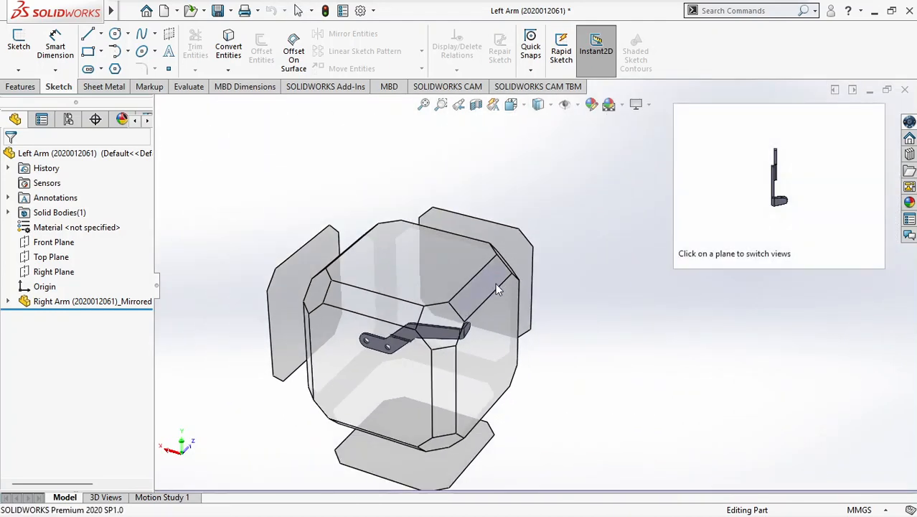
pyautogui.click(494, 286)
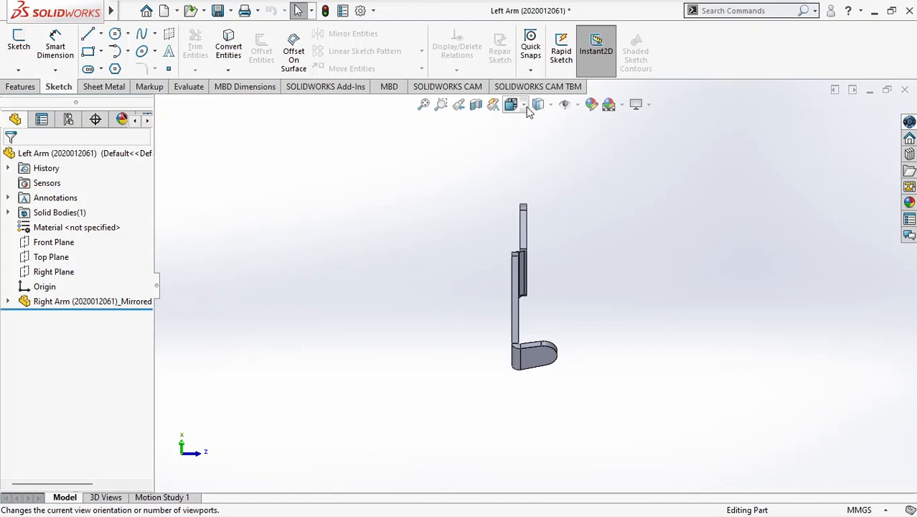
pyautogui.click(526, 107)
pyautogui.click(453, 365)
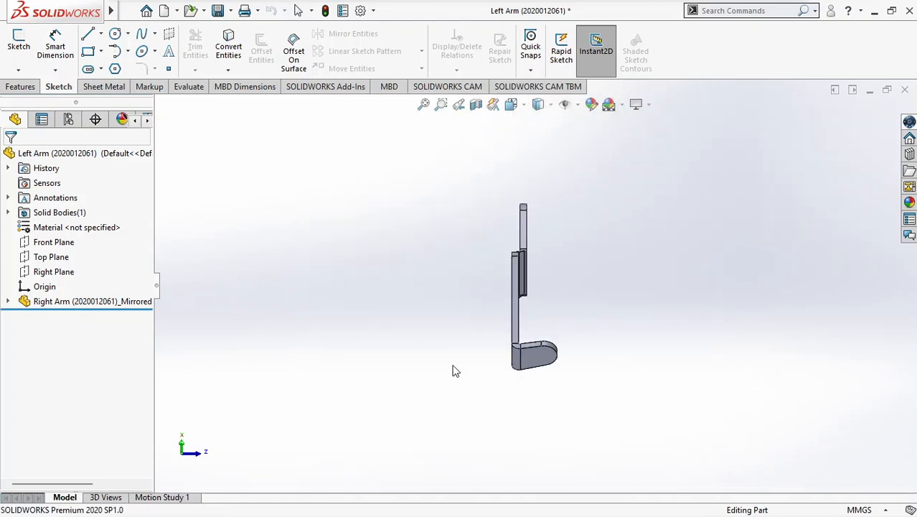
# Step: Orient the Left Arm like the illustration on page 26 of the PDF module and compare the two shapes
pyautogui.hotkey('alt', 'Tab')
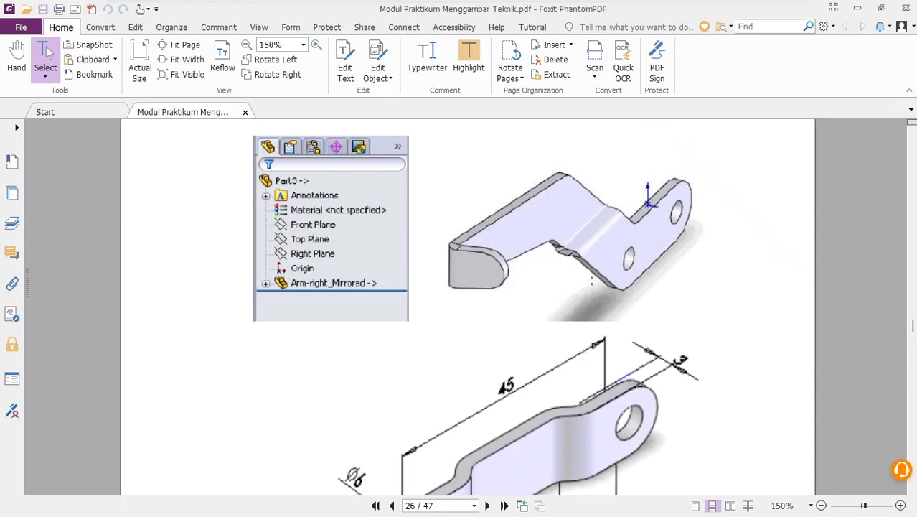
pyautogui.hotkey('alt', 'Tab')
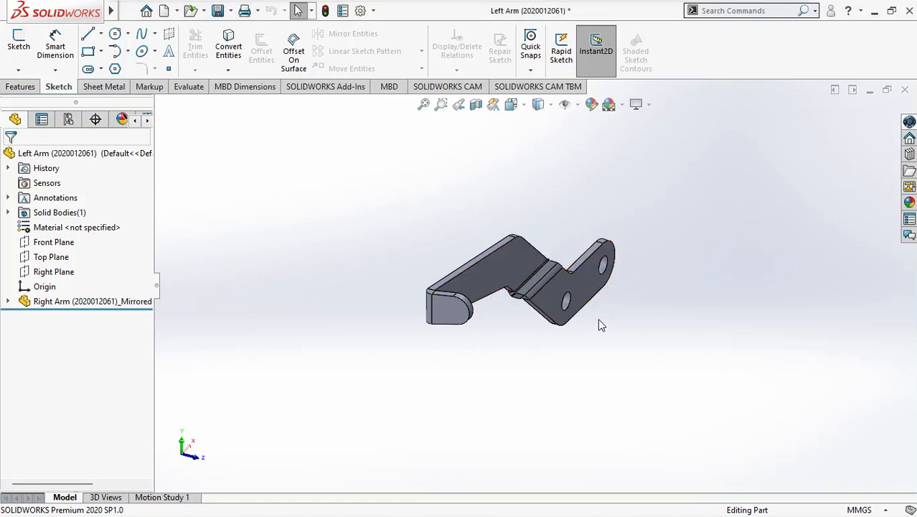
pyautogui.hotkey('alt', 'Tab')
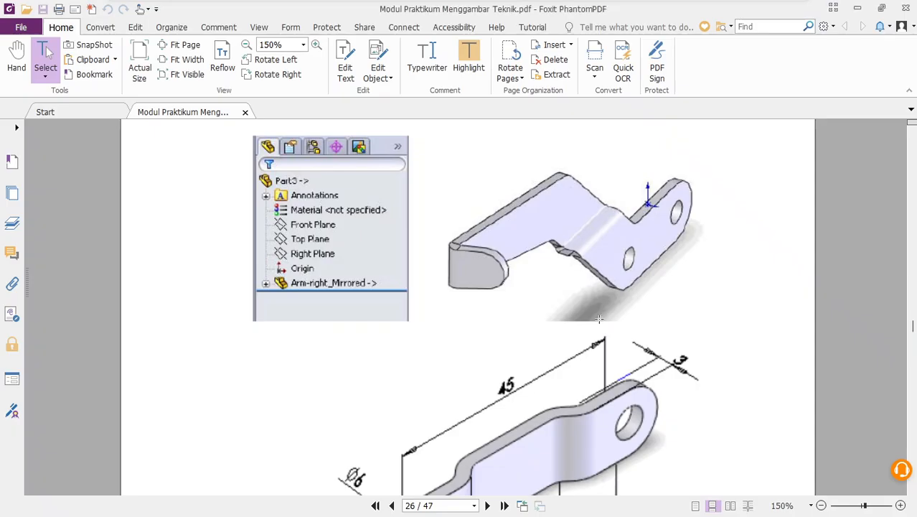
pyautogui.hotkey('alt', 'Tab')
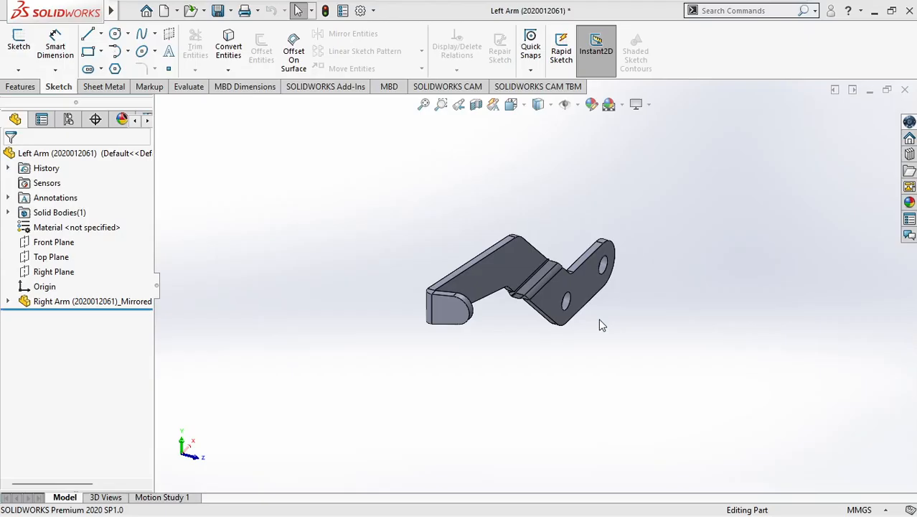
# Step: Save the modified Left Arm part
pyautogui.click(218, 11)
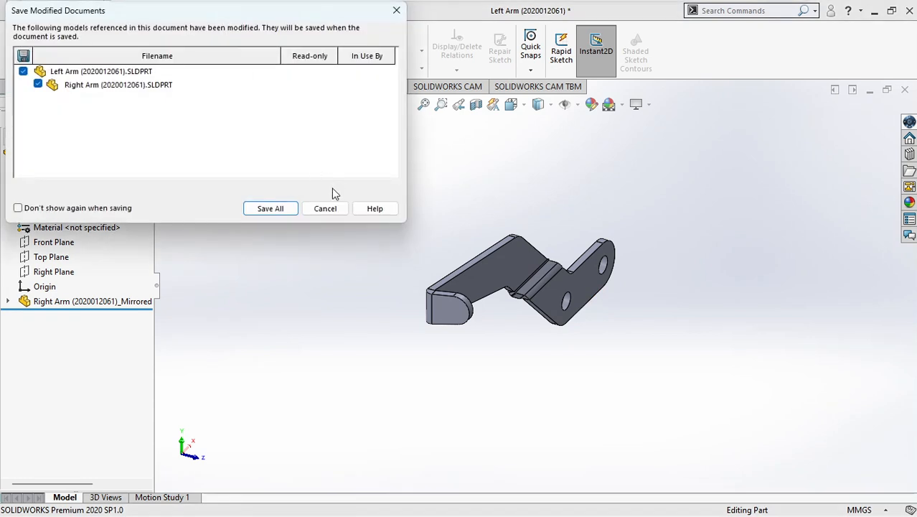